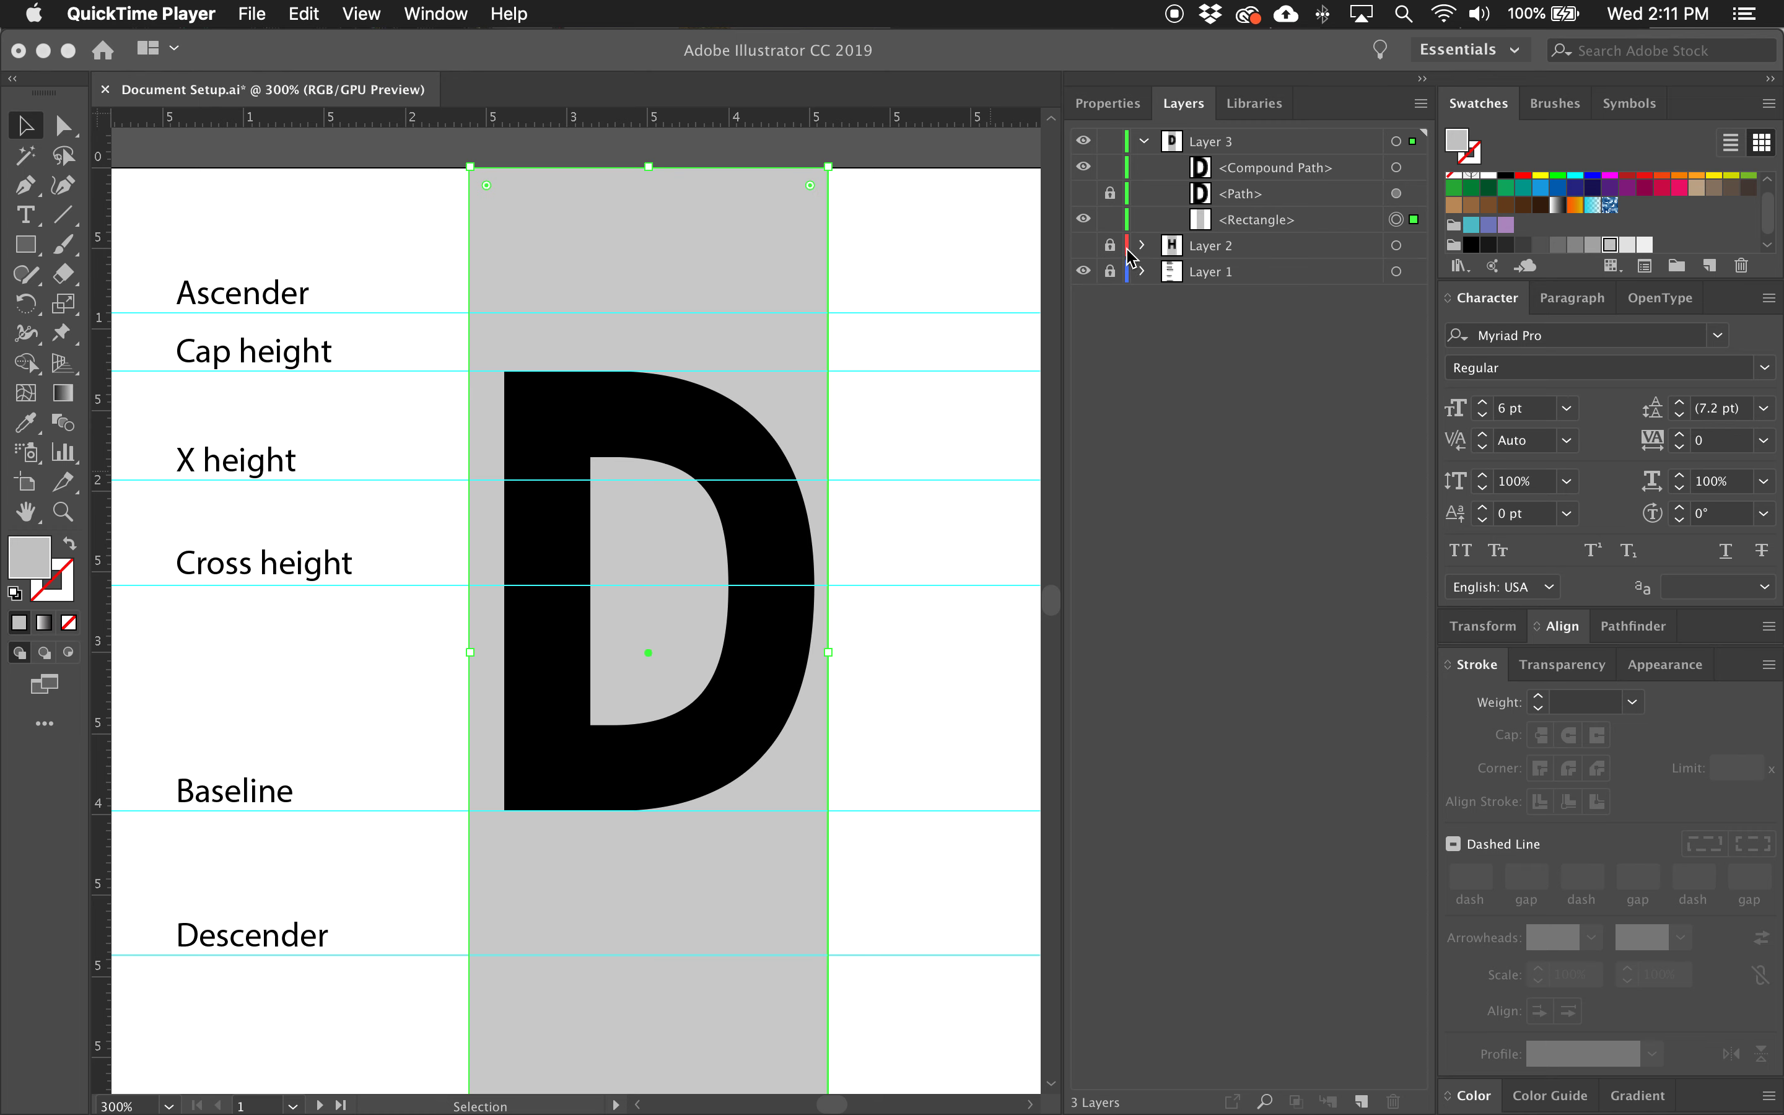
Lock, hide and collapse Layer 3 containing the letter D.
left_click(1111, 147)
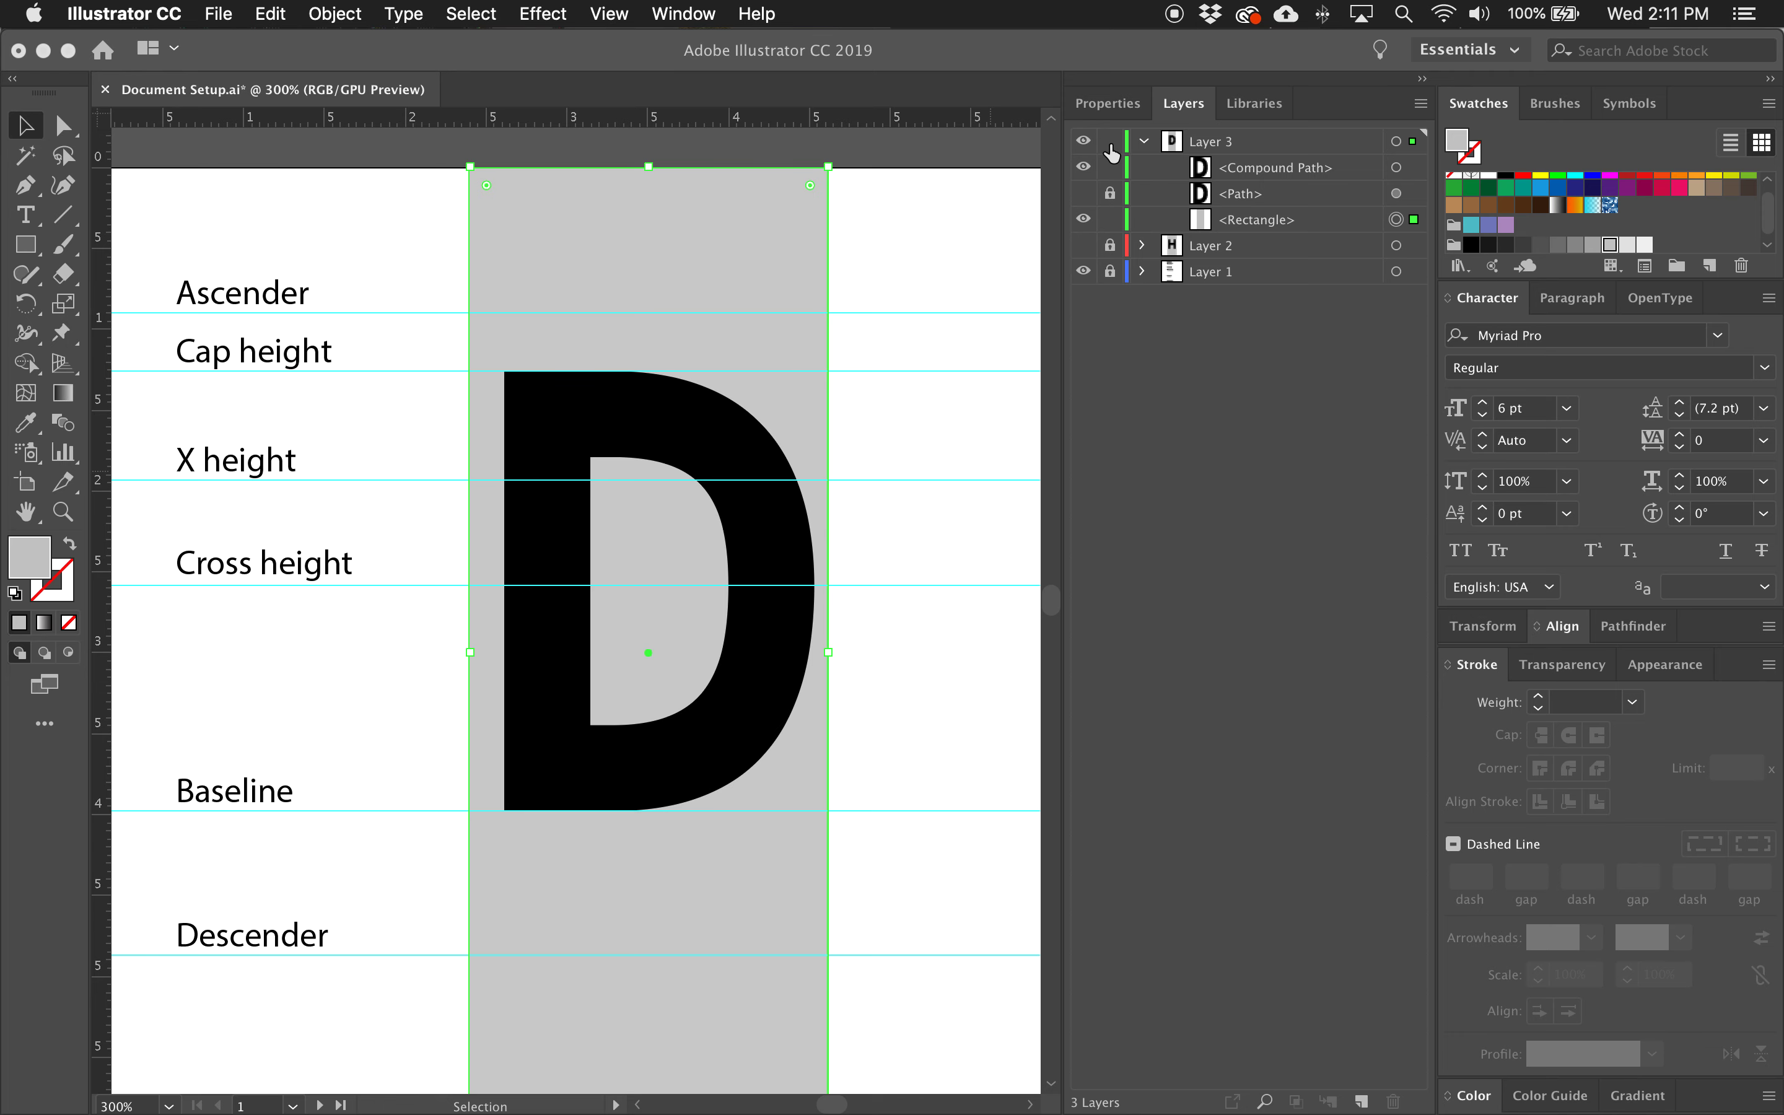
left_click(1110, 148)
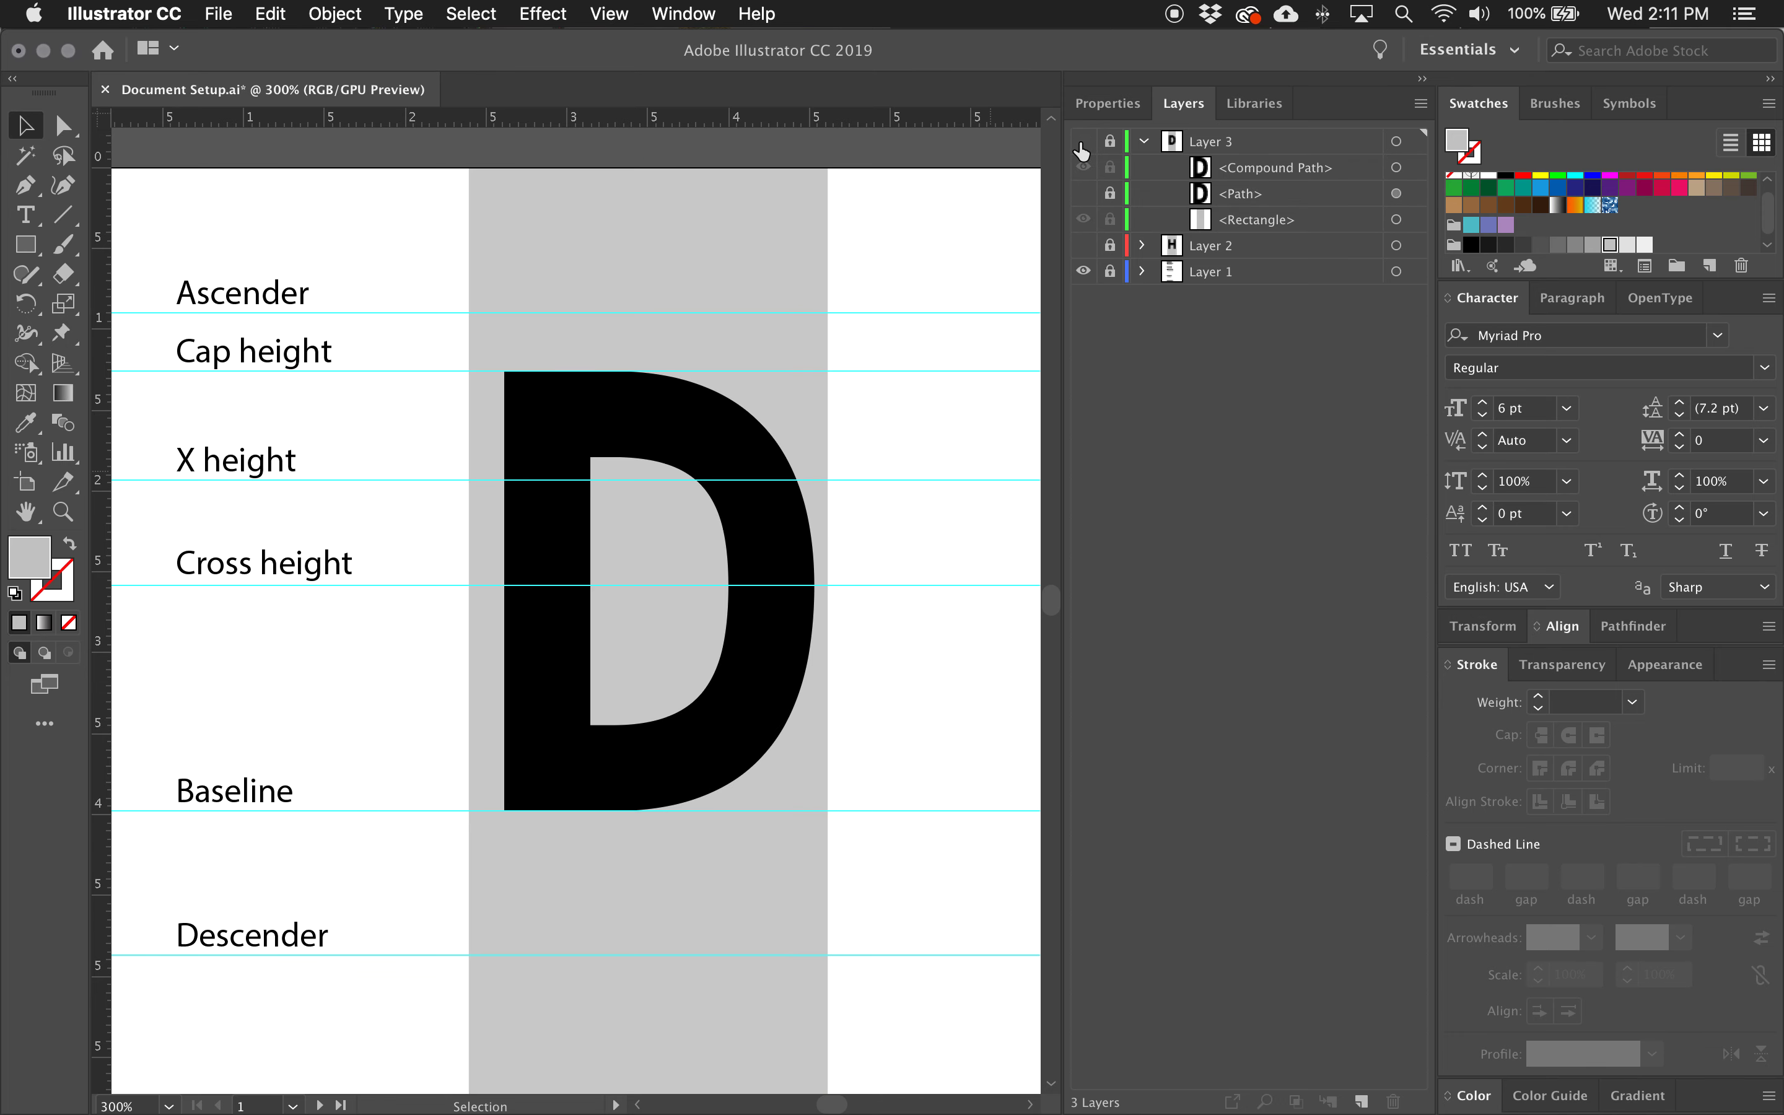
left_click(1082, 142)
left_click(1144, 143)
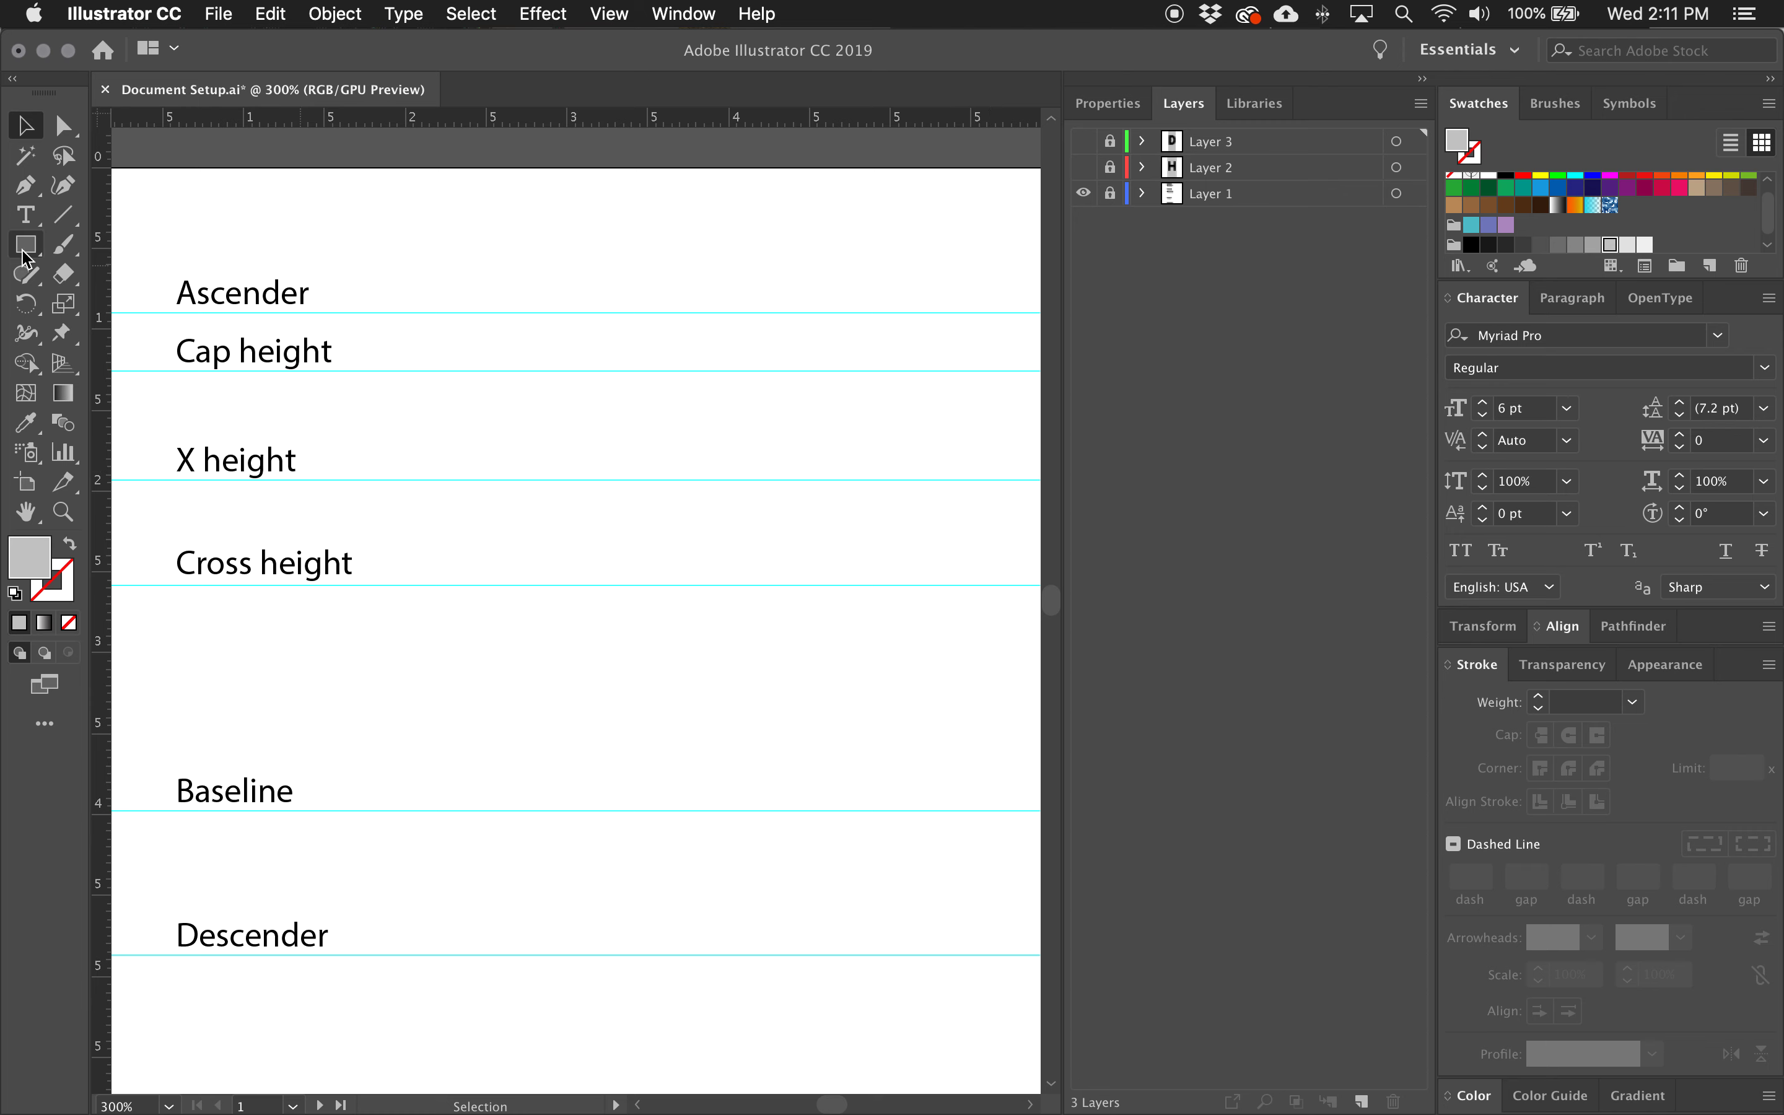
Add a new layer above Layer 3.
left_click(26, 188)
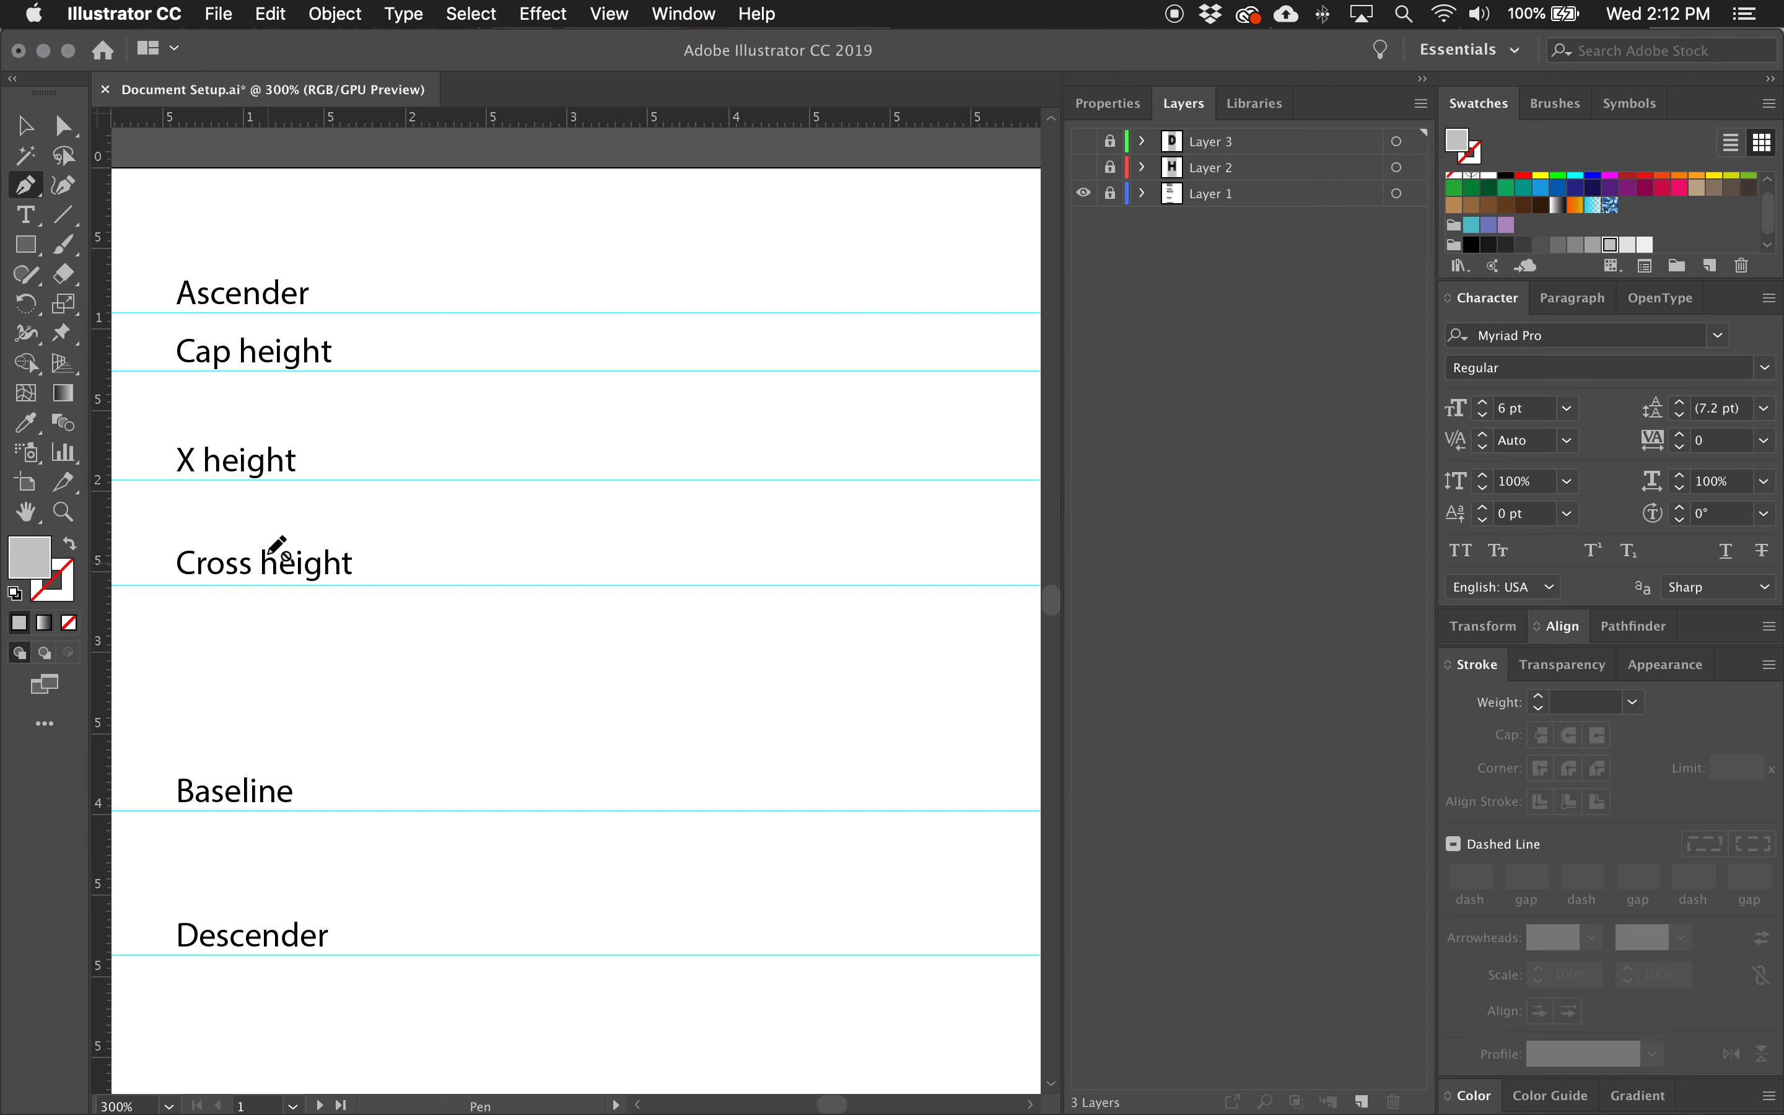
left_click(11, 130)
left_click_drag(234, 572, 791, 663)
left_click_drag(683, 692, 745, 719)
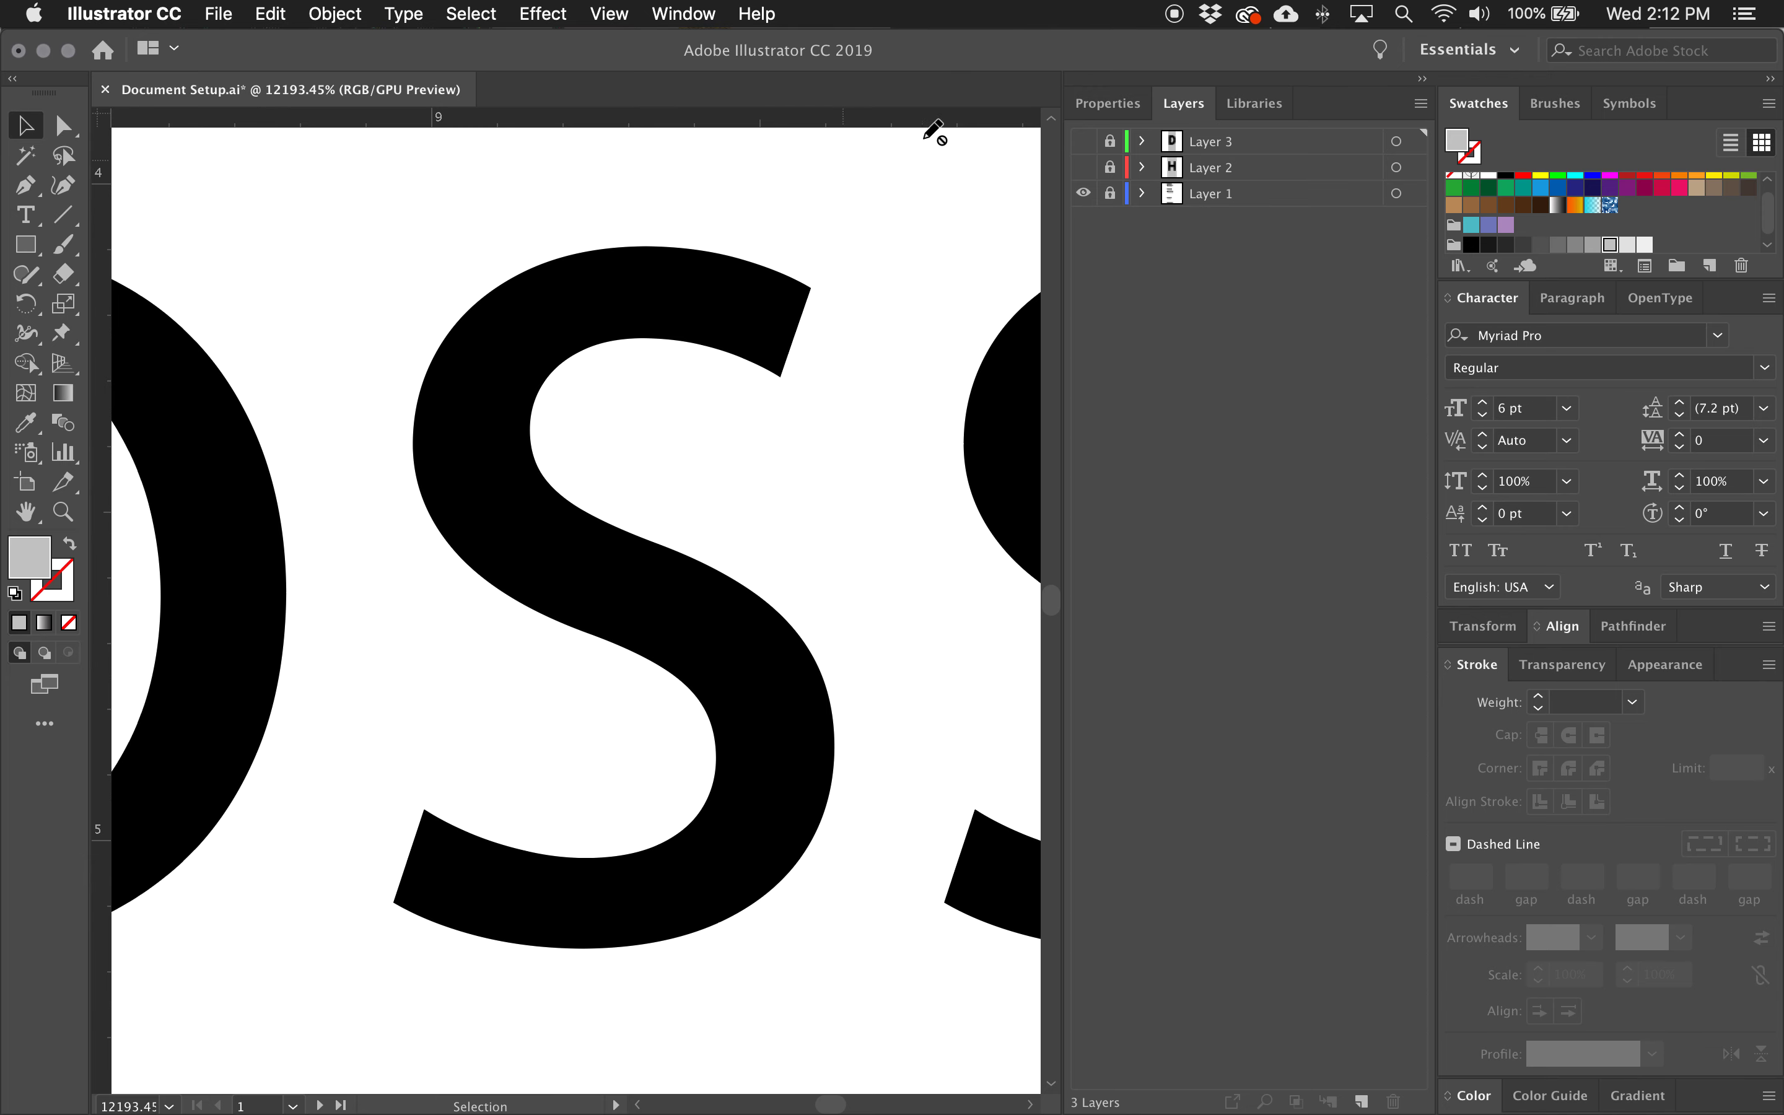
left_click(1360, 1100)
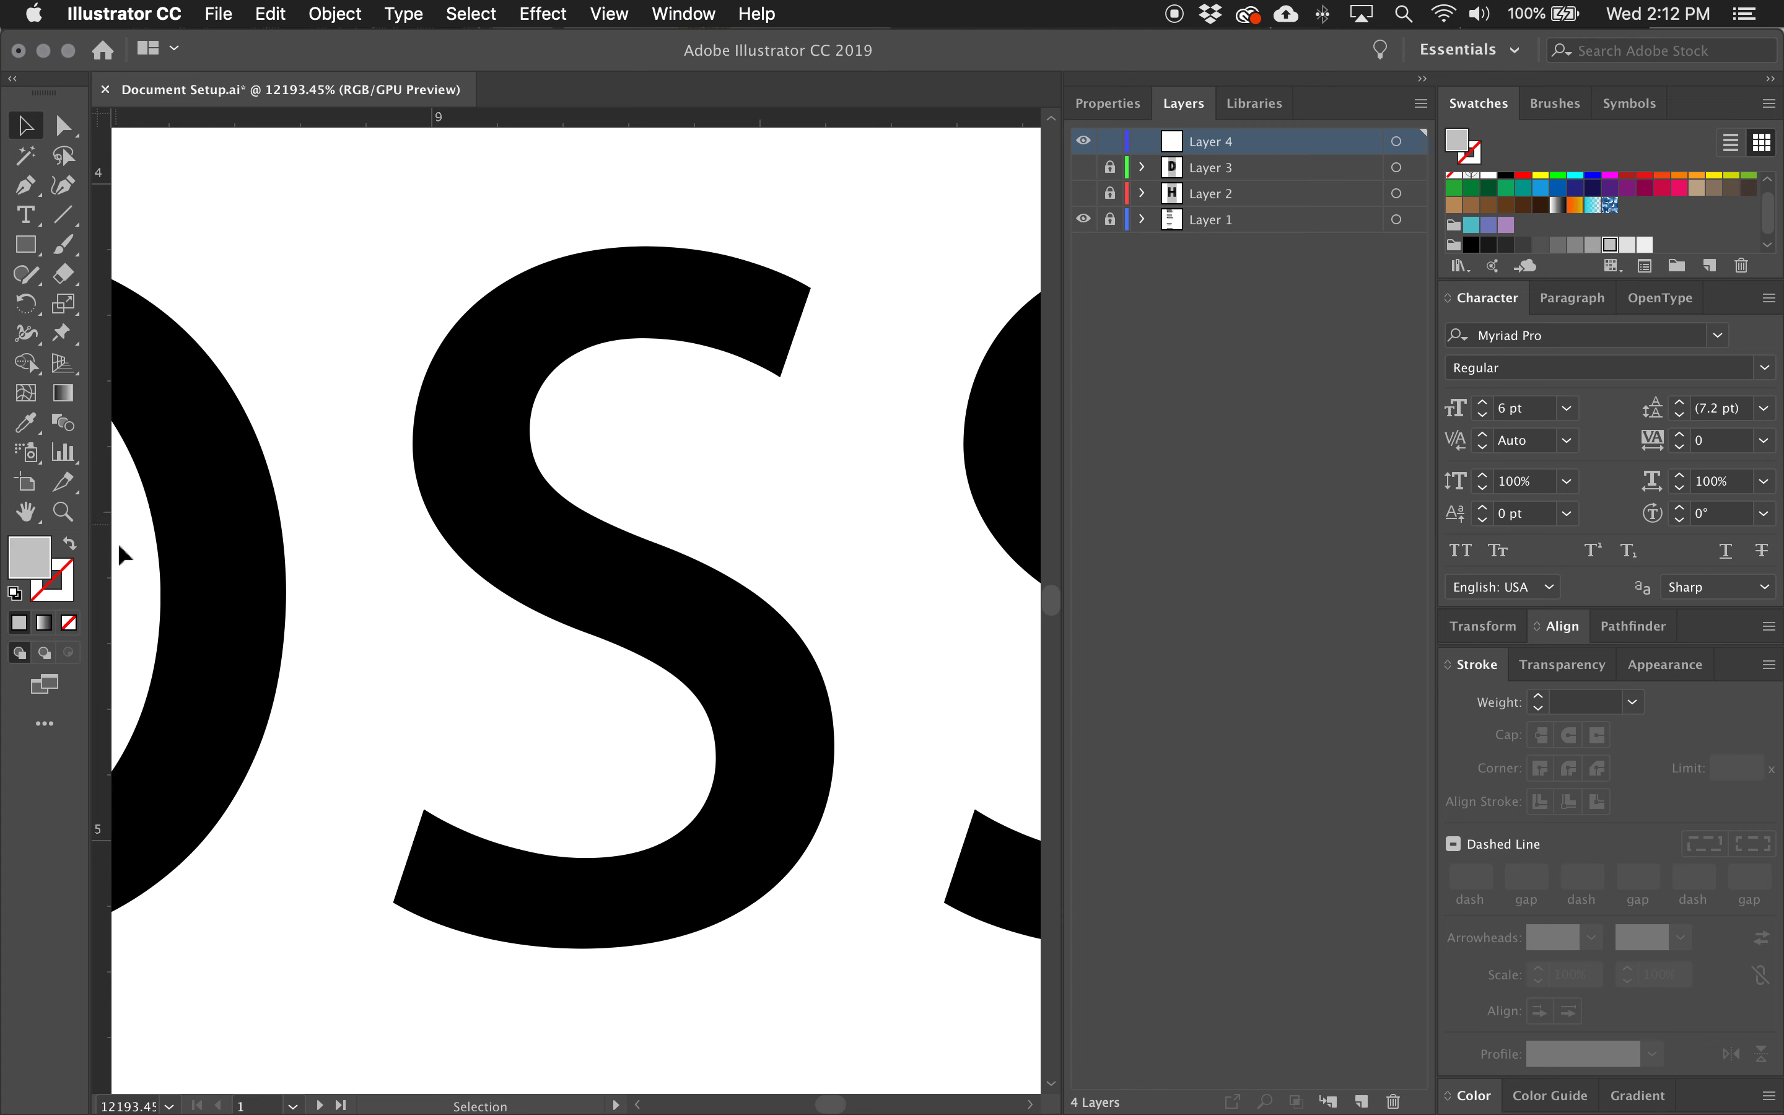
Examine the curve extremes and terminals of the enlarged S in "Cross" with a temporary vertical ruler guide, and delete the guide.
left_click_drag(104, 553, 404, 533)
left_click_drag(414, 533, 782, 527)
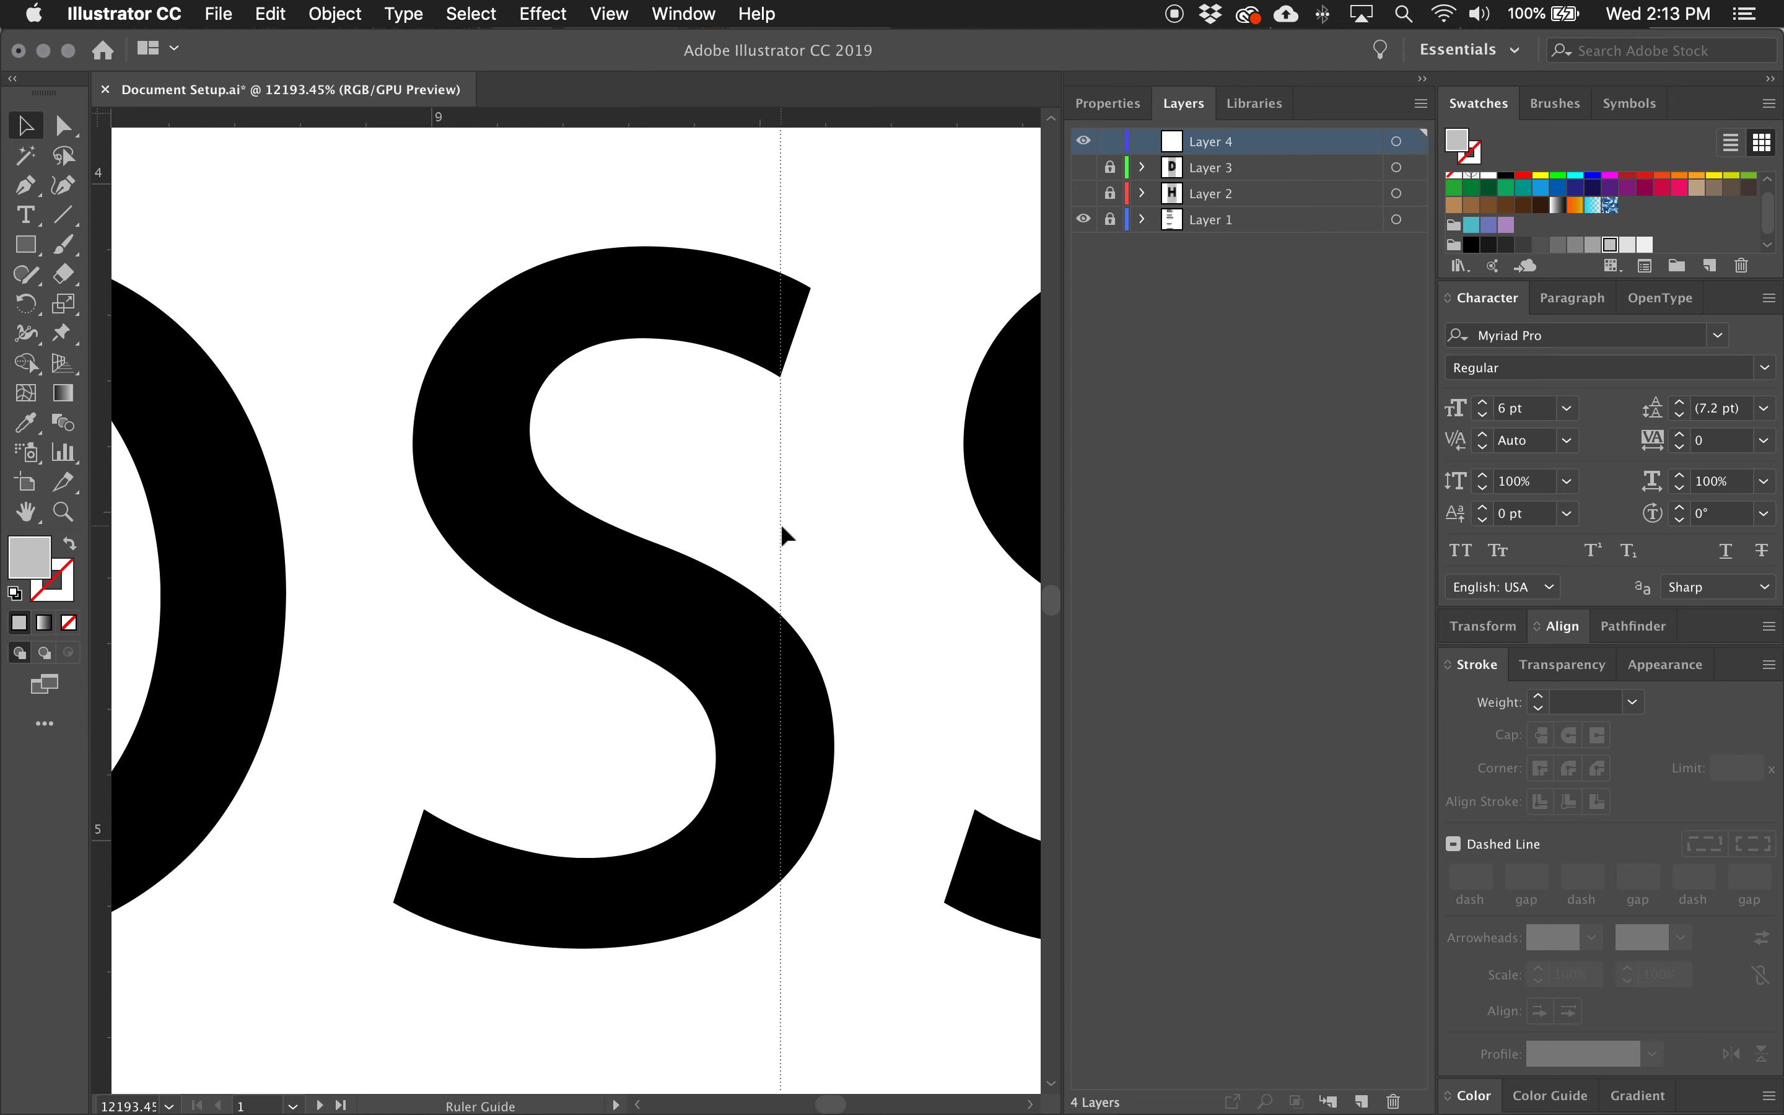
left_click_drag(780, 529, 398, 581)
left_click_drag(424, 570, 412, 725)
left_click_drag(425, 734, 756, 464)
left_click_drag(567, 626, 582, 479)
key("Delete")
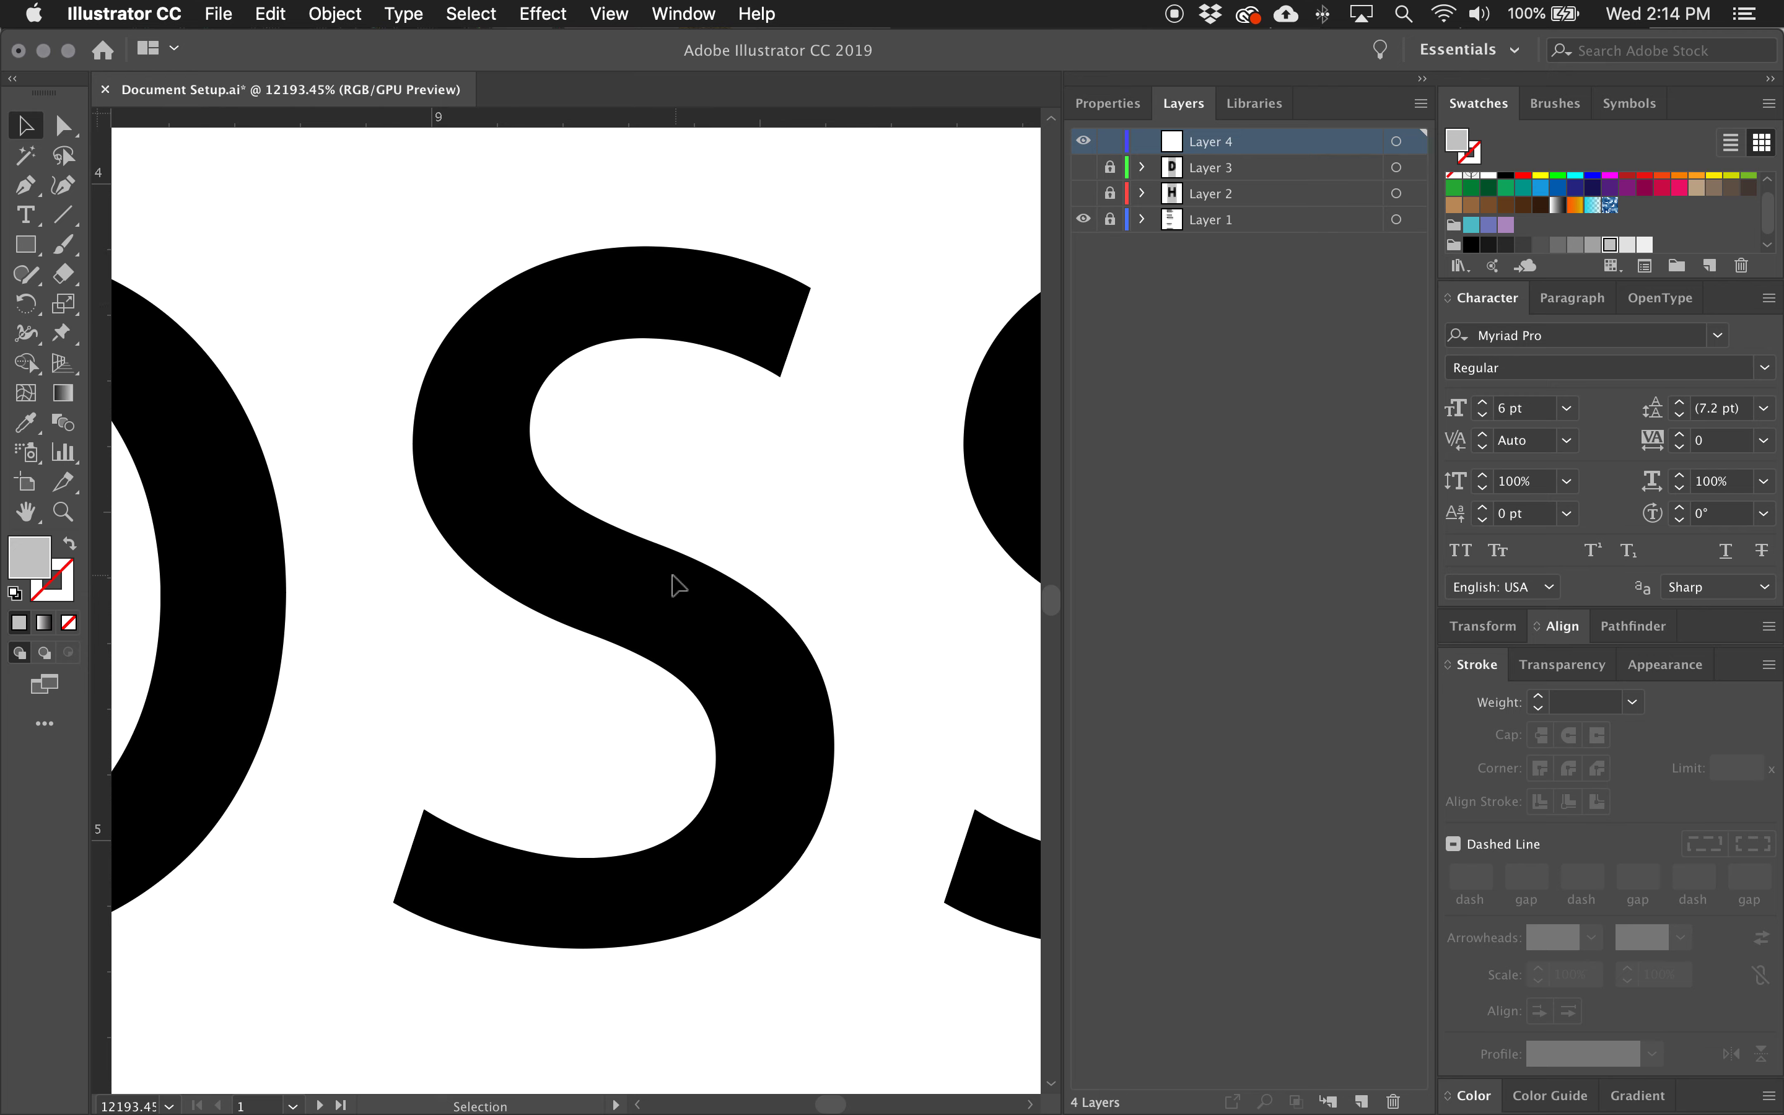
Draw the S's diagonal spine with the Pen tool from about X 2.46, Y 2.16 cm to X 4.12, Y 3.13 cm, using vertical handles.
key("super+space")
left_click_drag(743, 542, 433, 756)
left_click_drag(690, 709, 416, 802)
left_click_drag(746, 730, 531, 776)
left_click_drag(792, 741, 498, 727)
key("space")
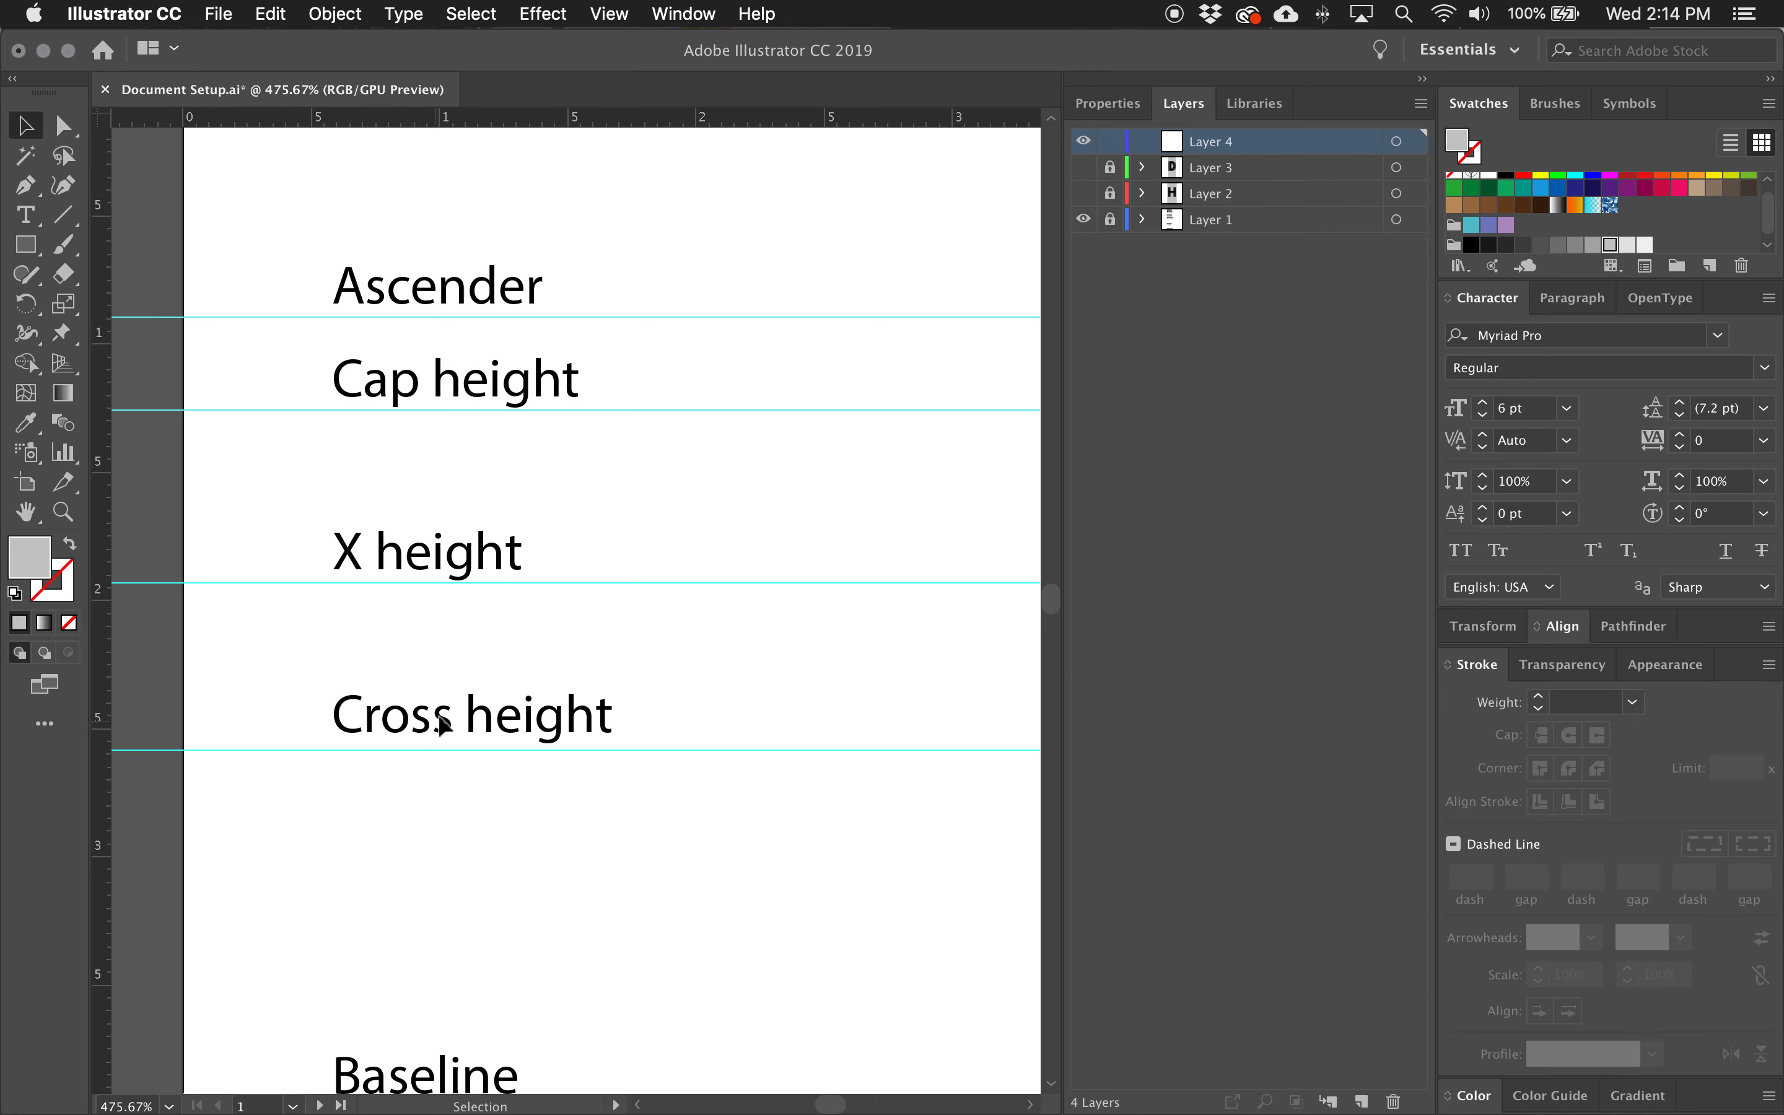
key("space")
left_click_drag(795, 678, 534, 731)
left_click_drag(658, 708, 652, 708)
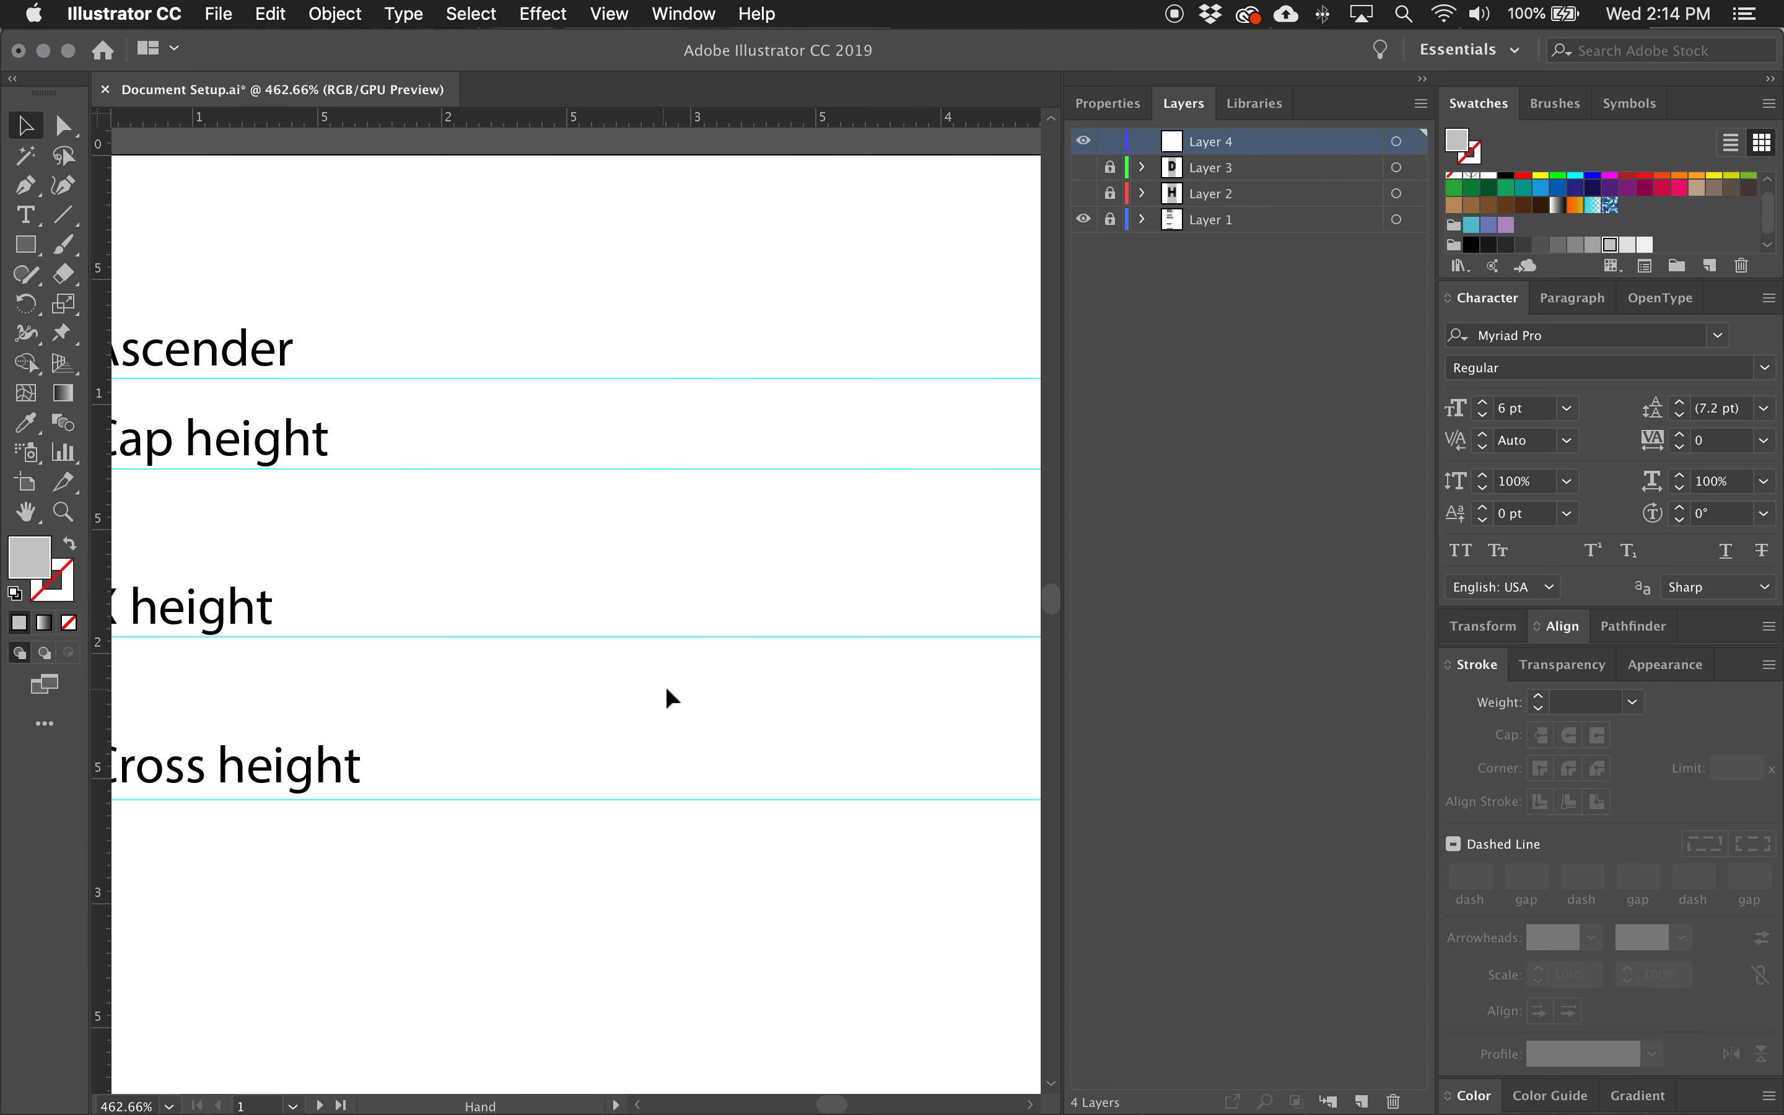
key("super+0")
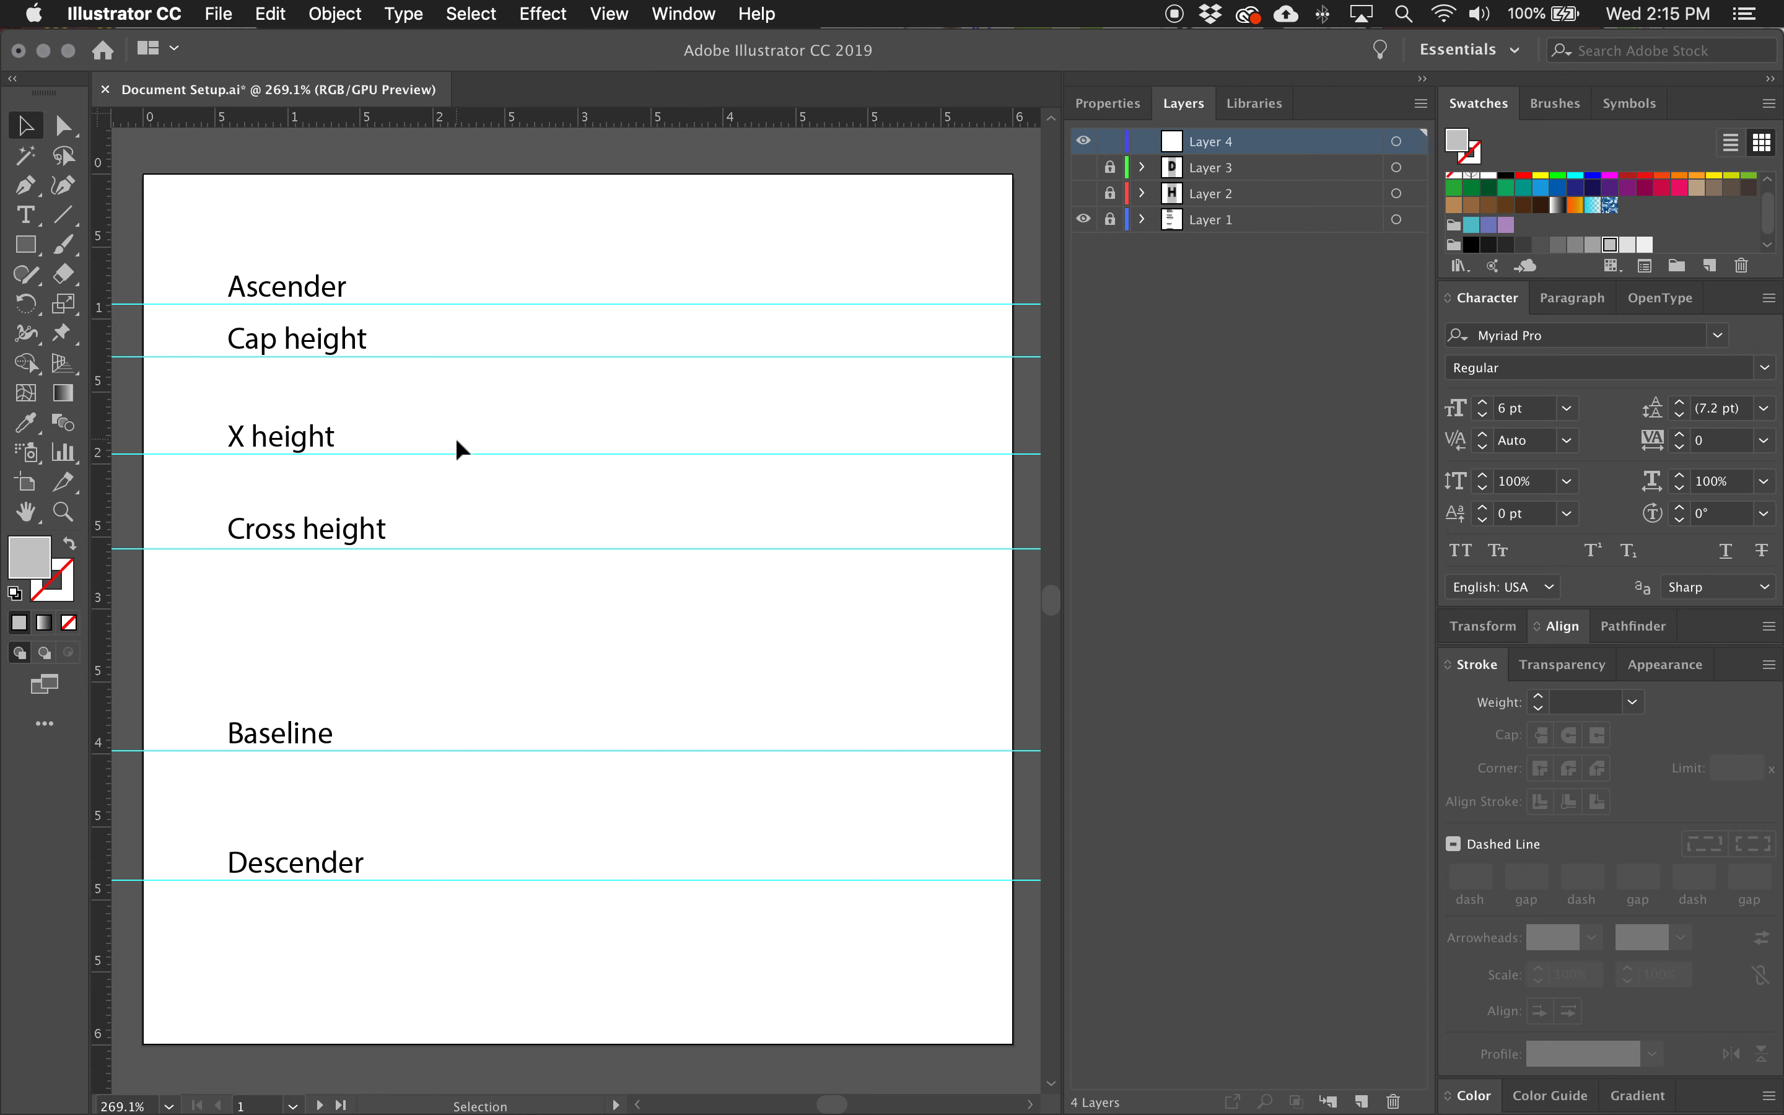
left_click(25, 185)
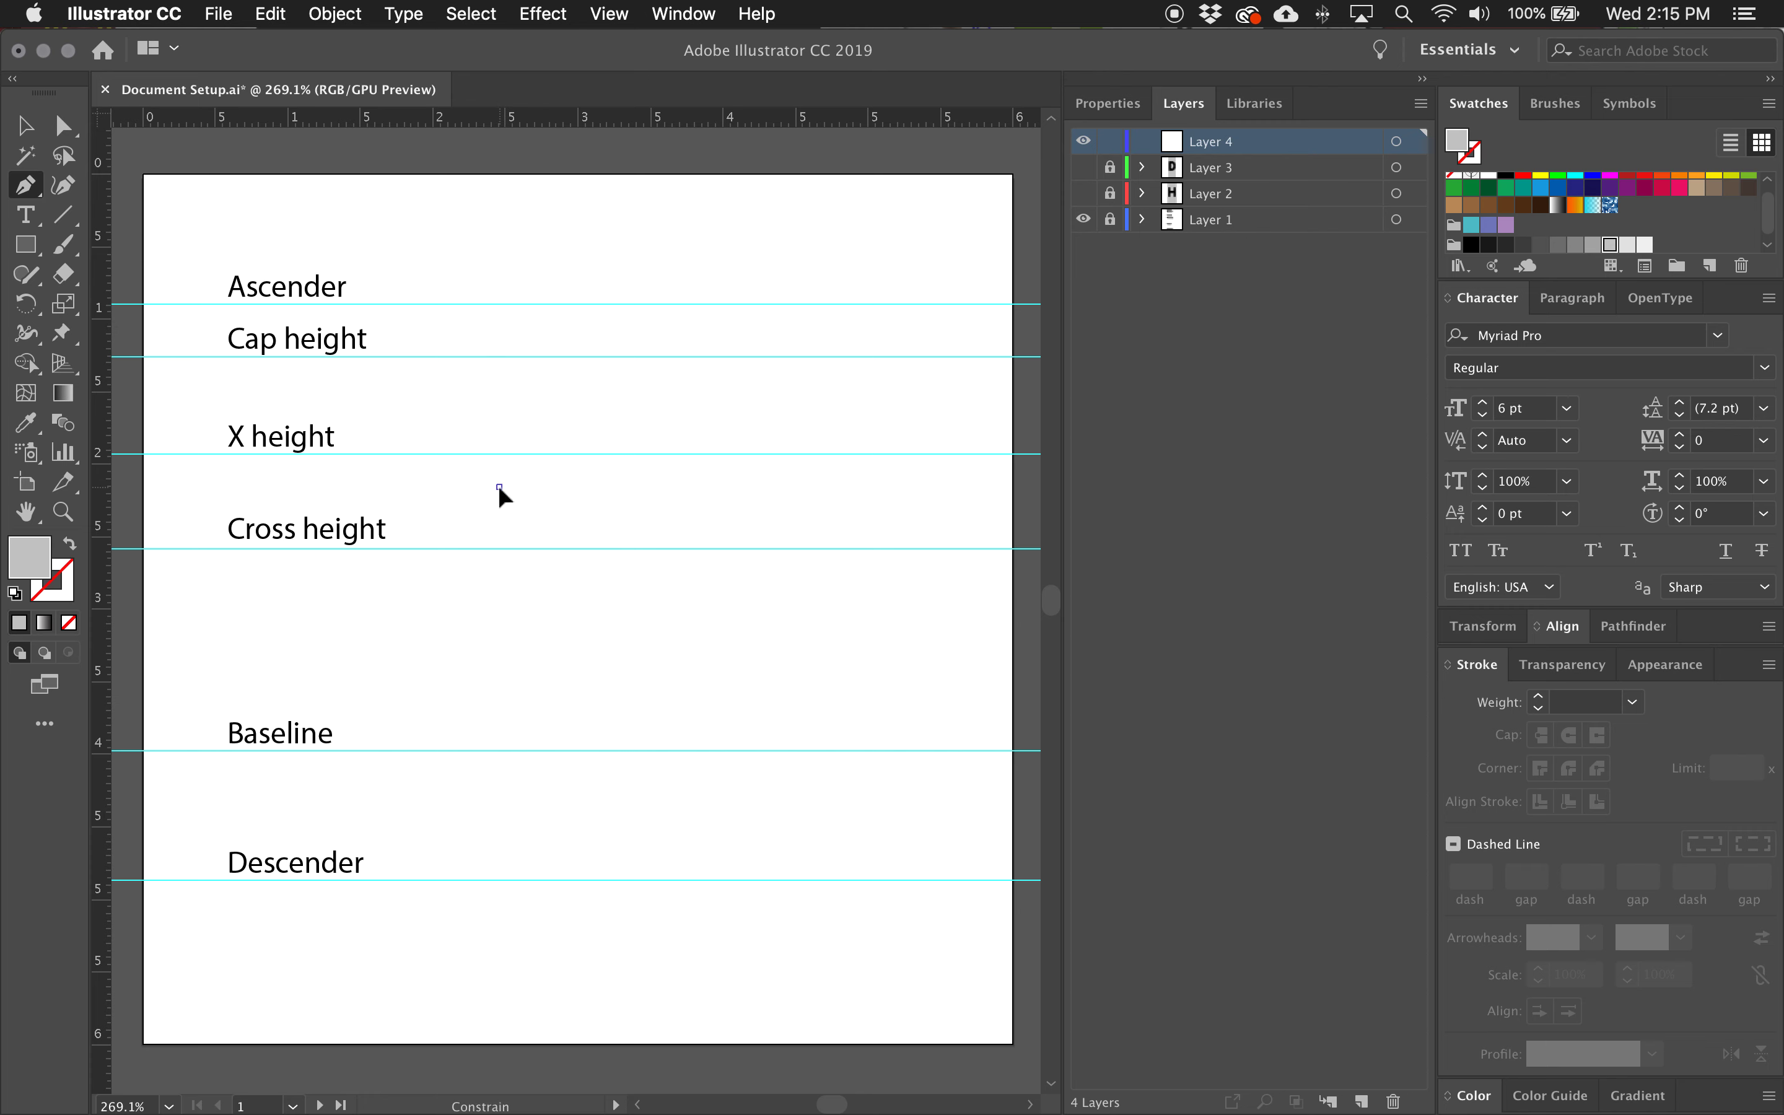
left_click_drag(499, 487, 496, 564)
left_click_drag(503, 561, 500, 565)
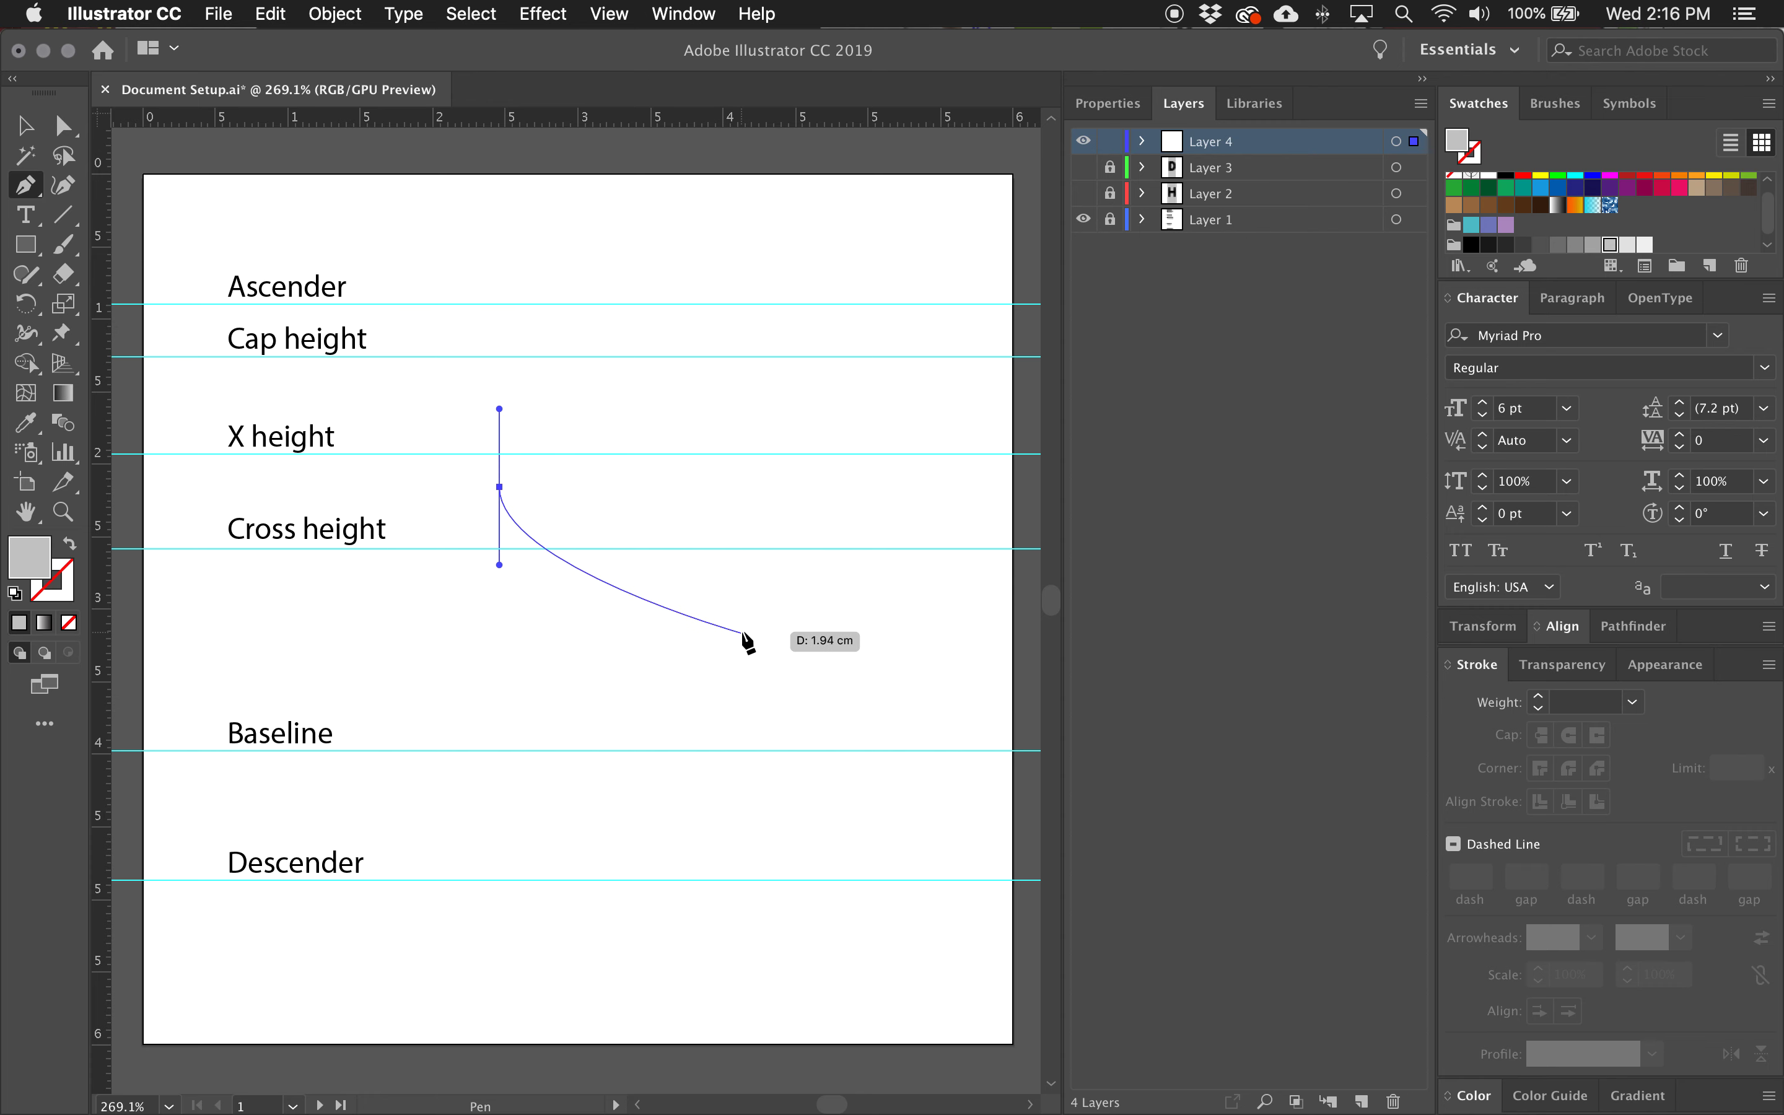
left_click_drag(740, 628, 740, 688)
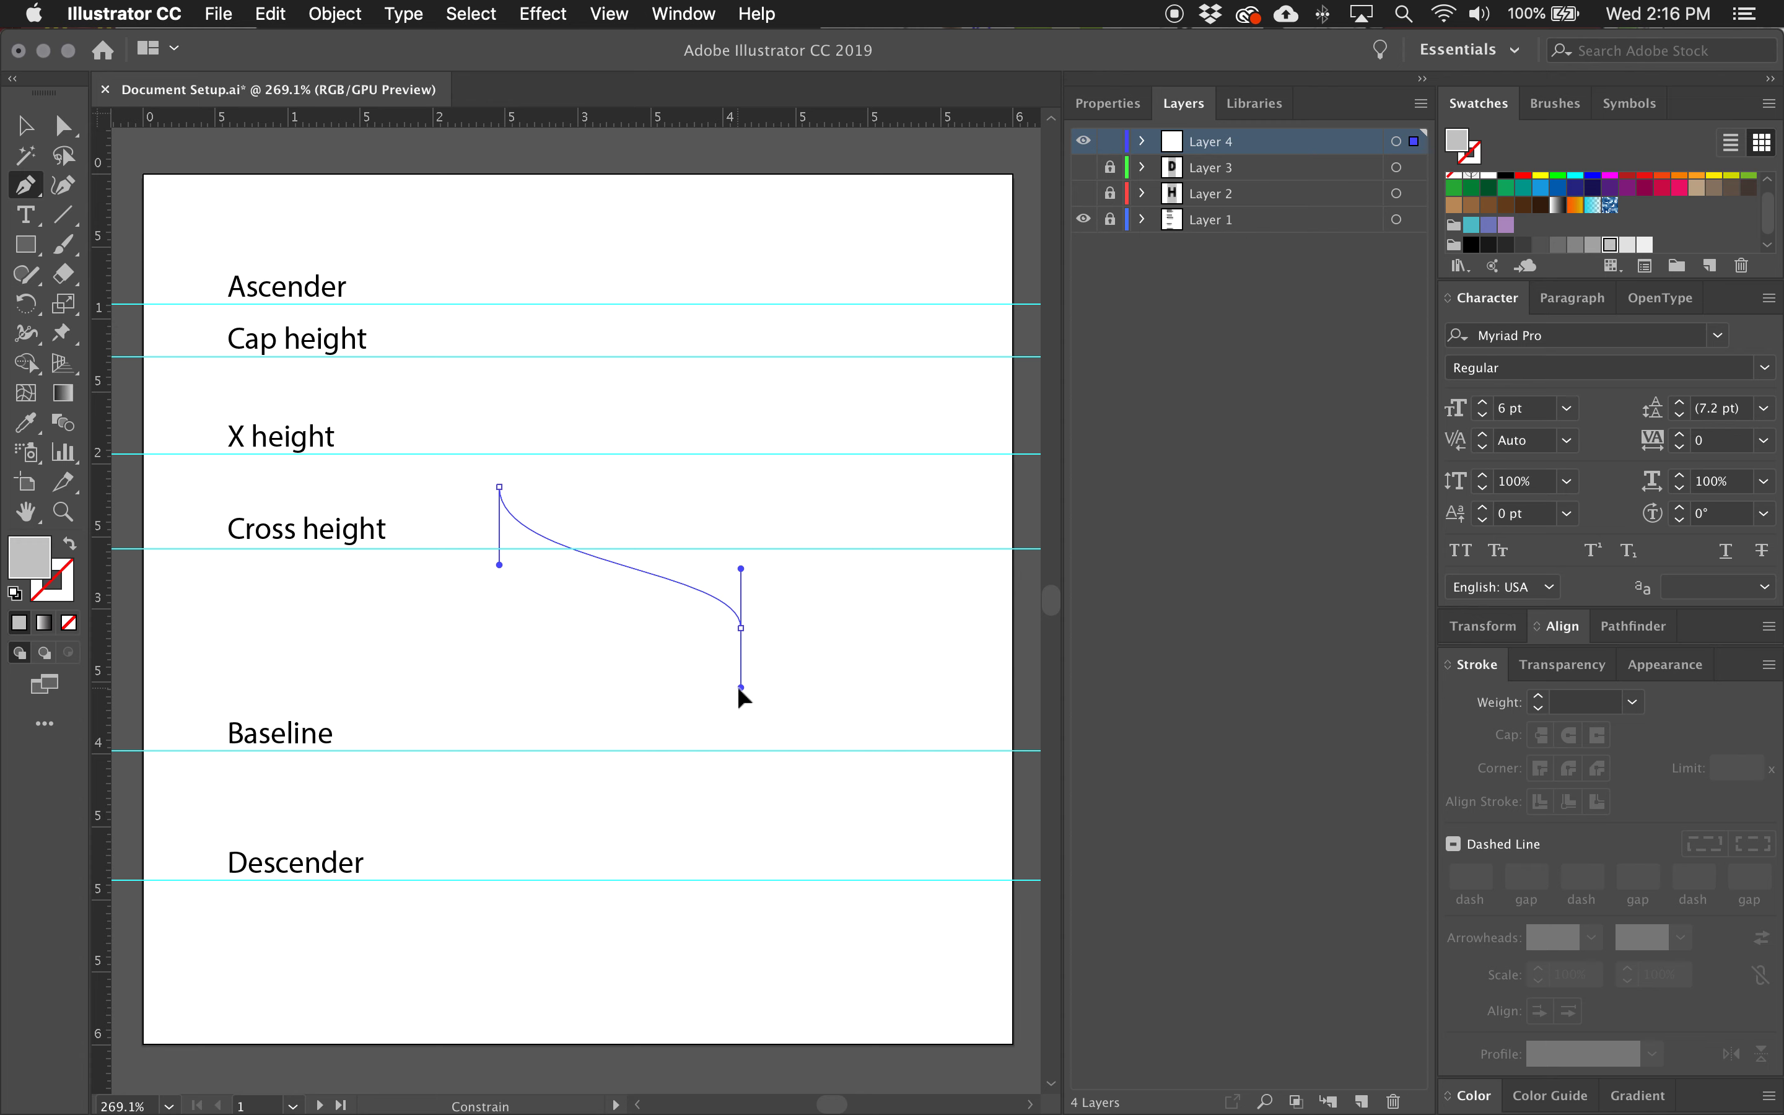
left_click_drag(738, 688, 739, 688)
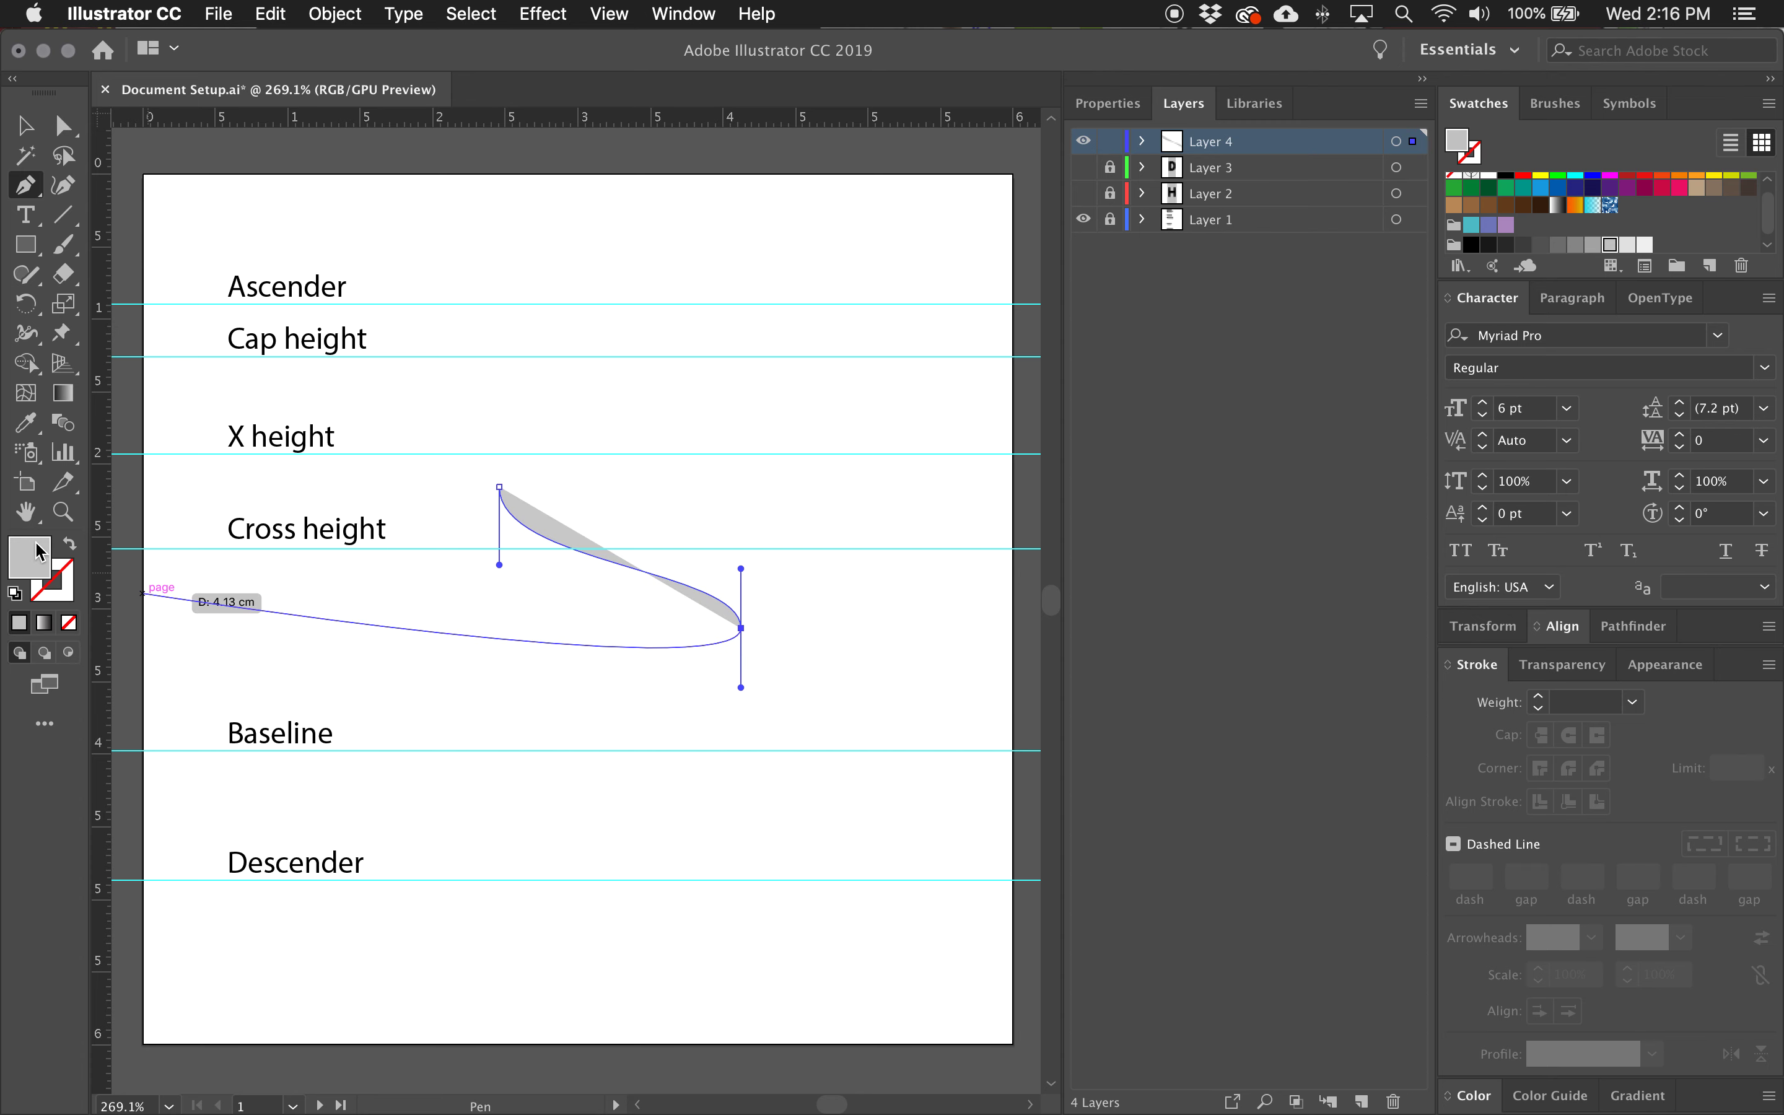
Swap the path's fill and stroke so the grey becomes its stroke, and set the stroke weight to 15 pt.
left_click(70, 545)
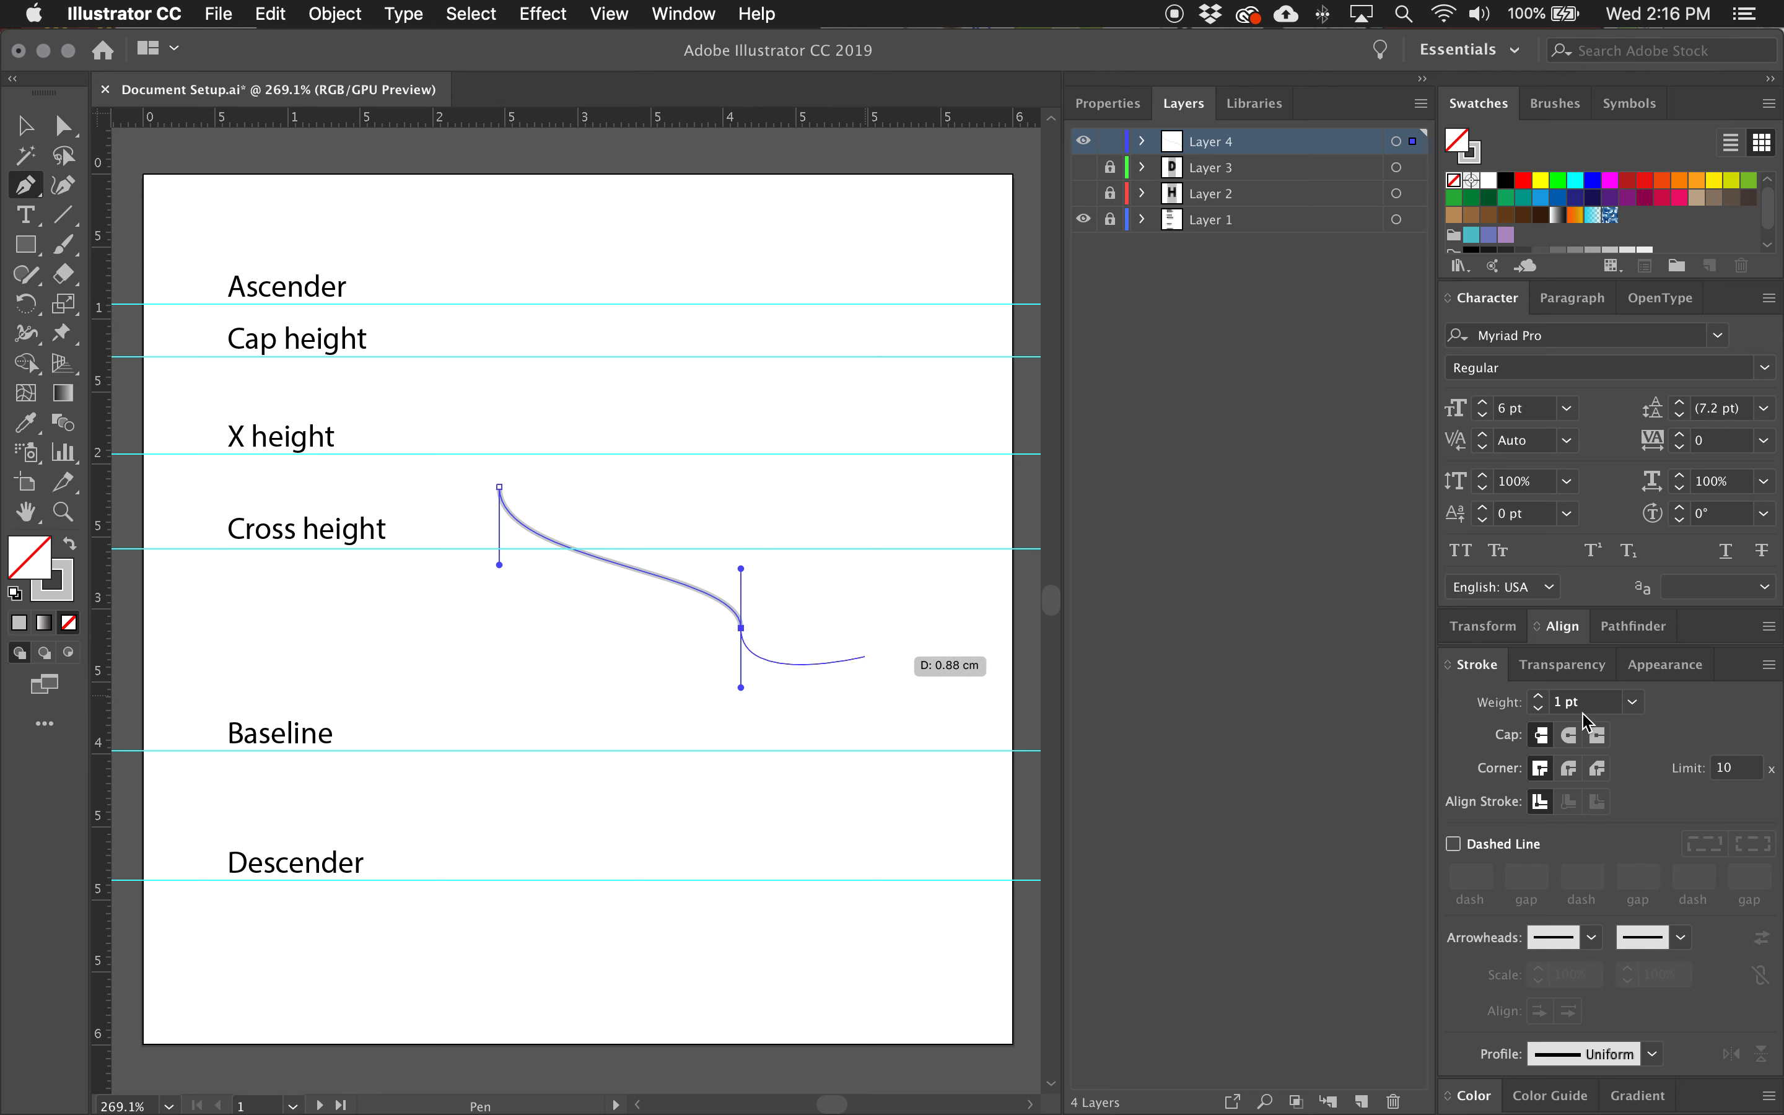
left_click(1456, 699)
type("15")
key("Return")
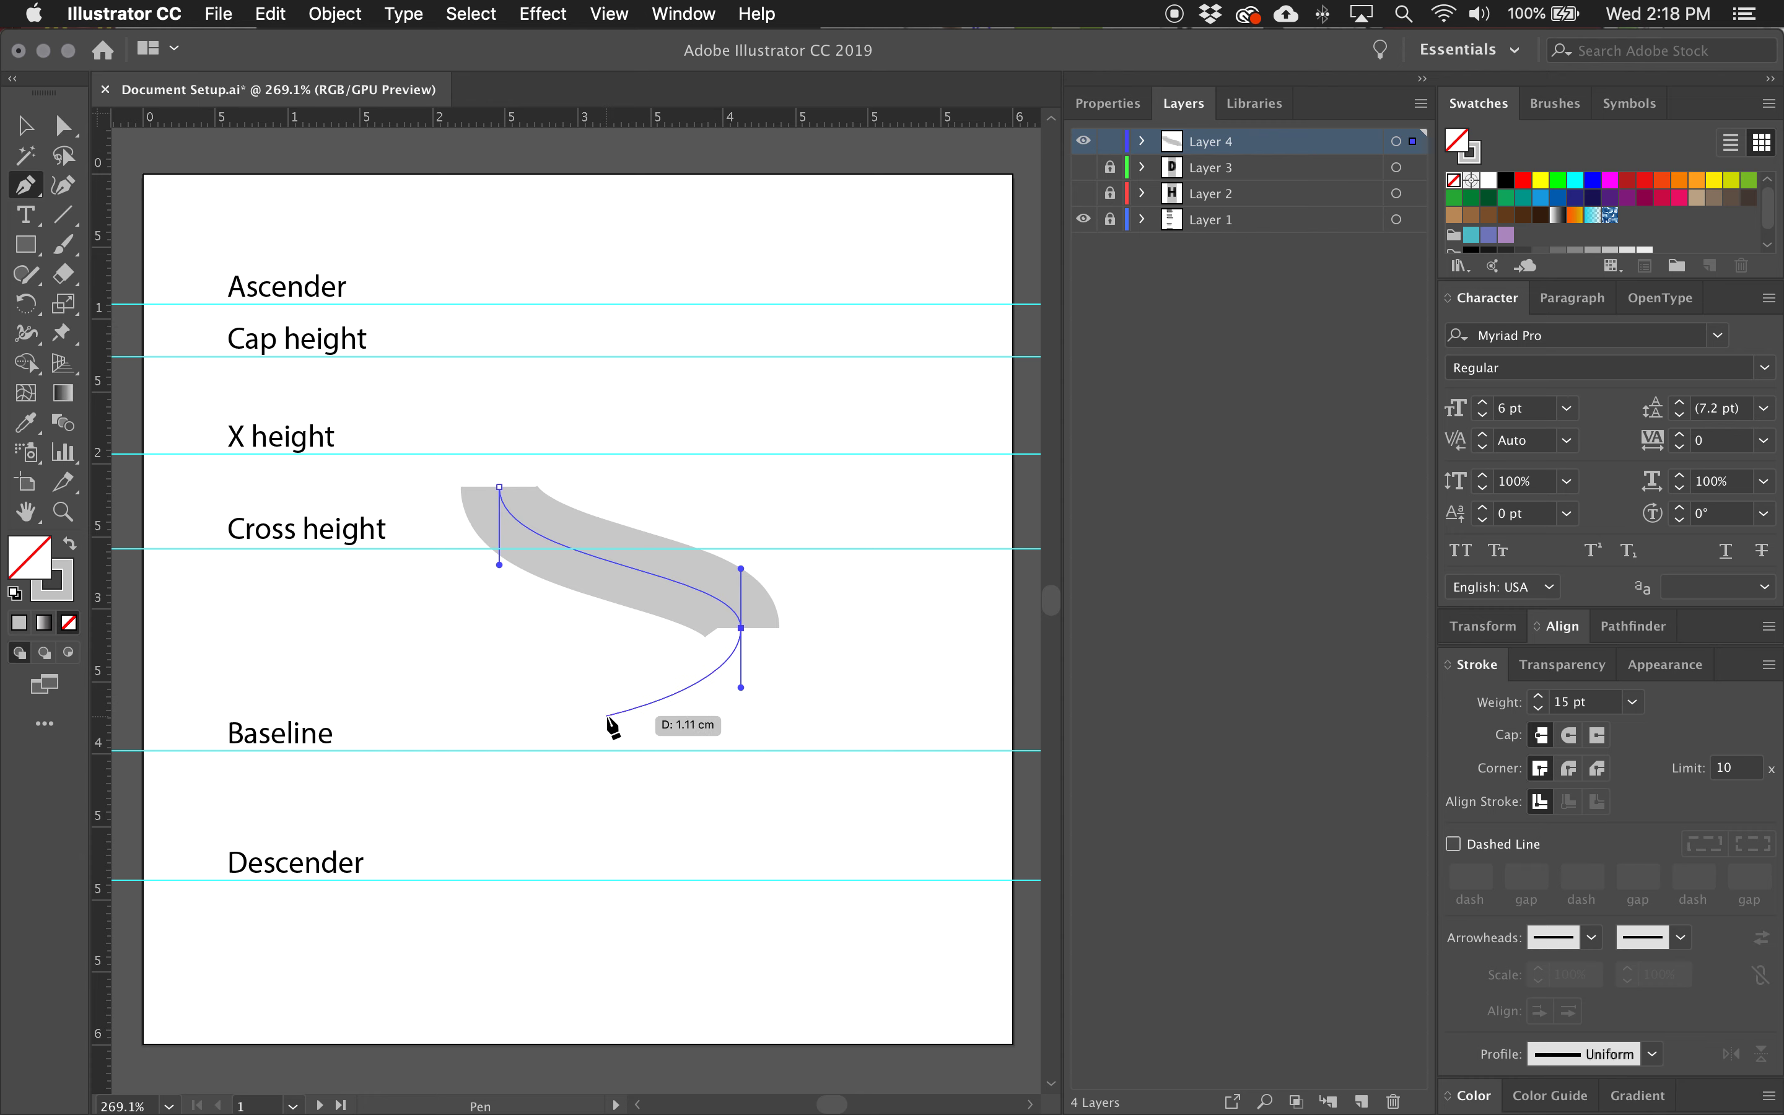
Continue the path into the S's lower bowl with a horizontal-handled anchor just above the baseline, ending in an angled terminal at the lower left.
left_click(604, 716)
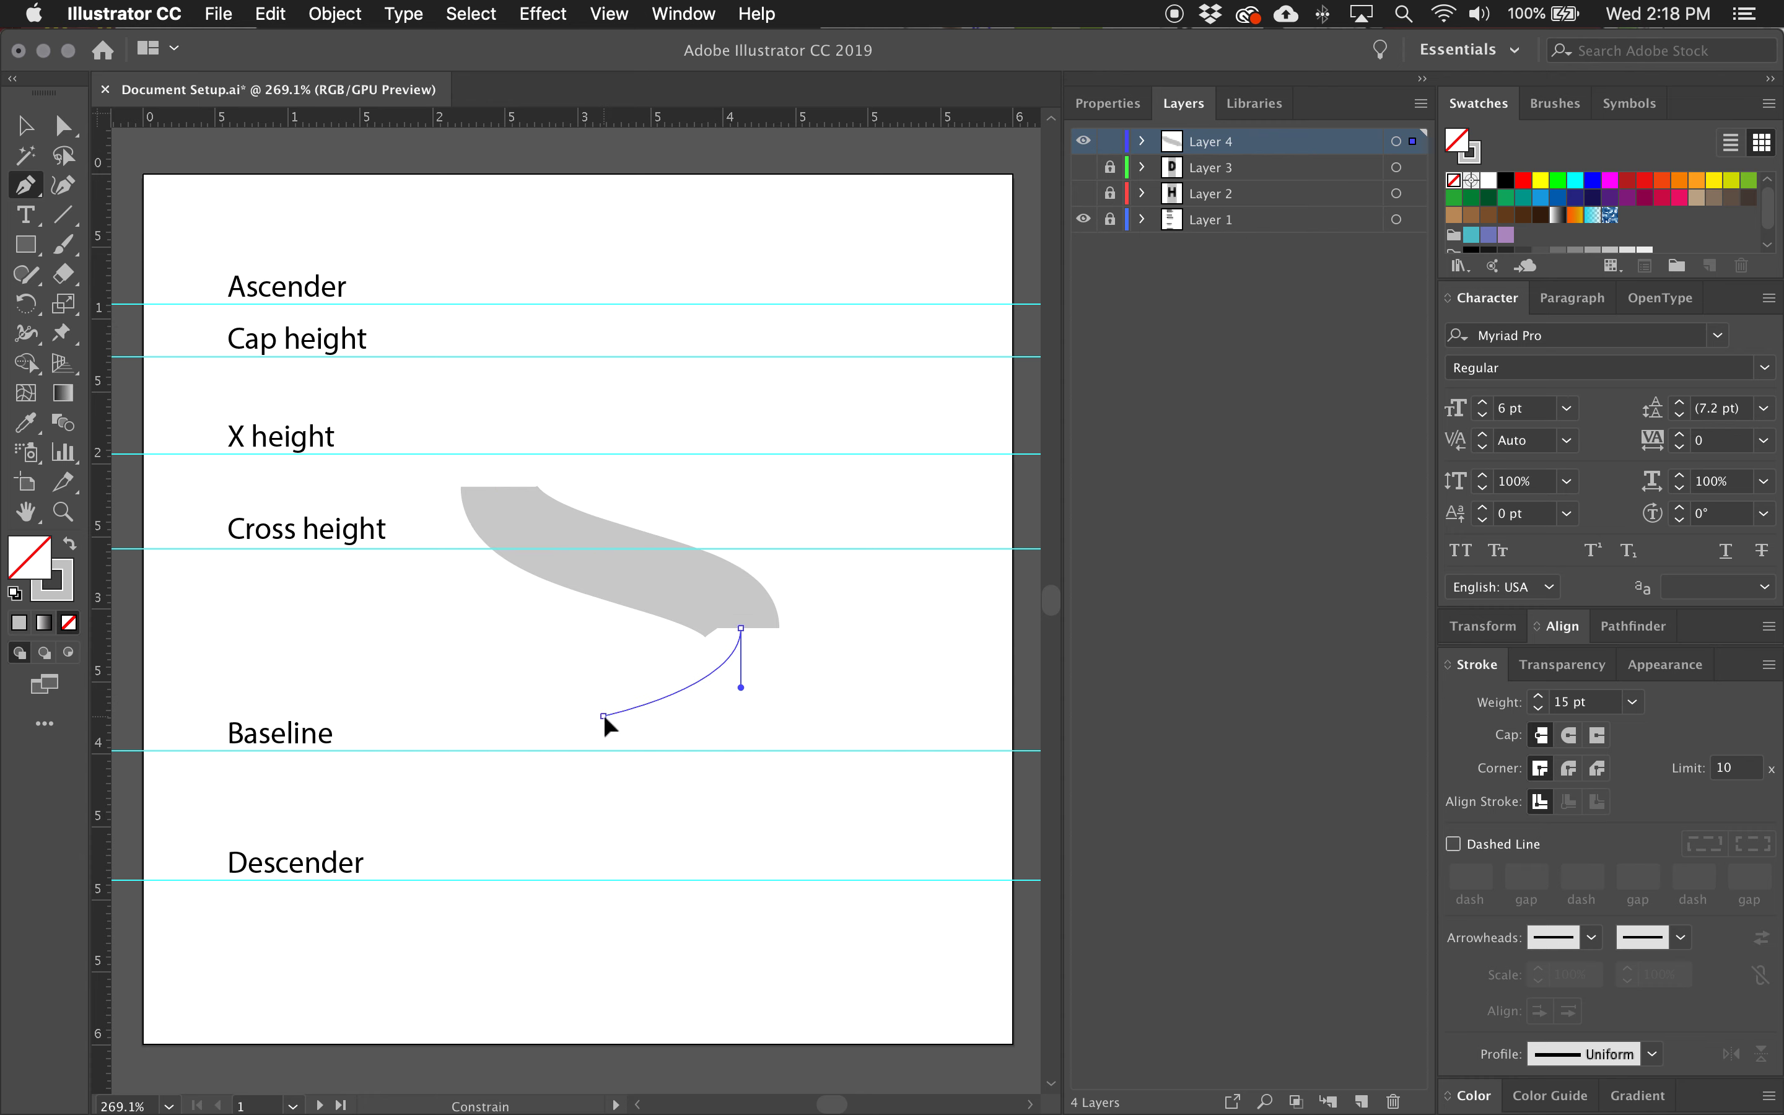
left_click_drag(604, 713, 558, 713)
left_click_drag(558, 713, 555, 715)
left_click_drag(554, 716, 554, 716)
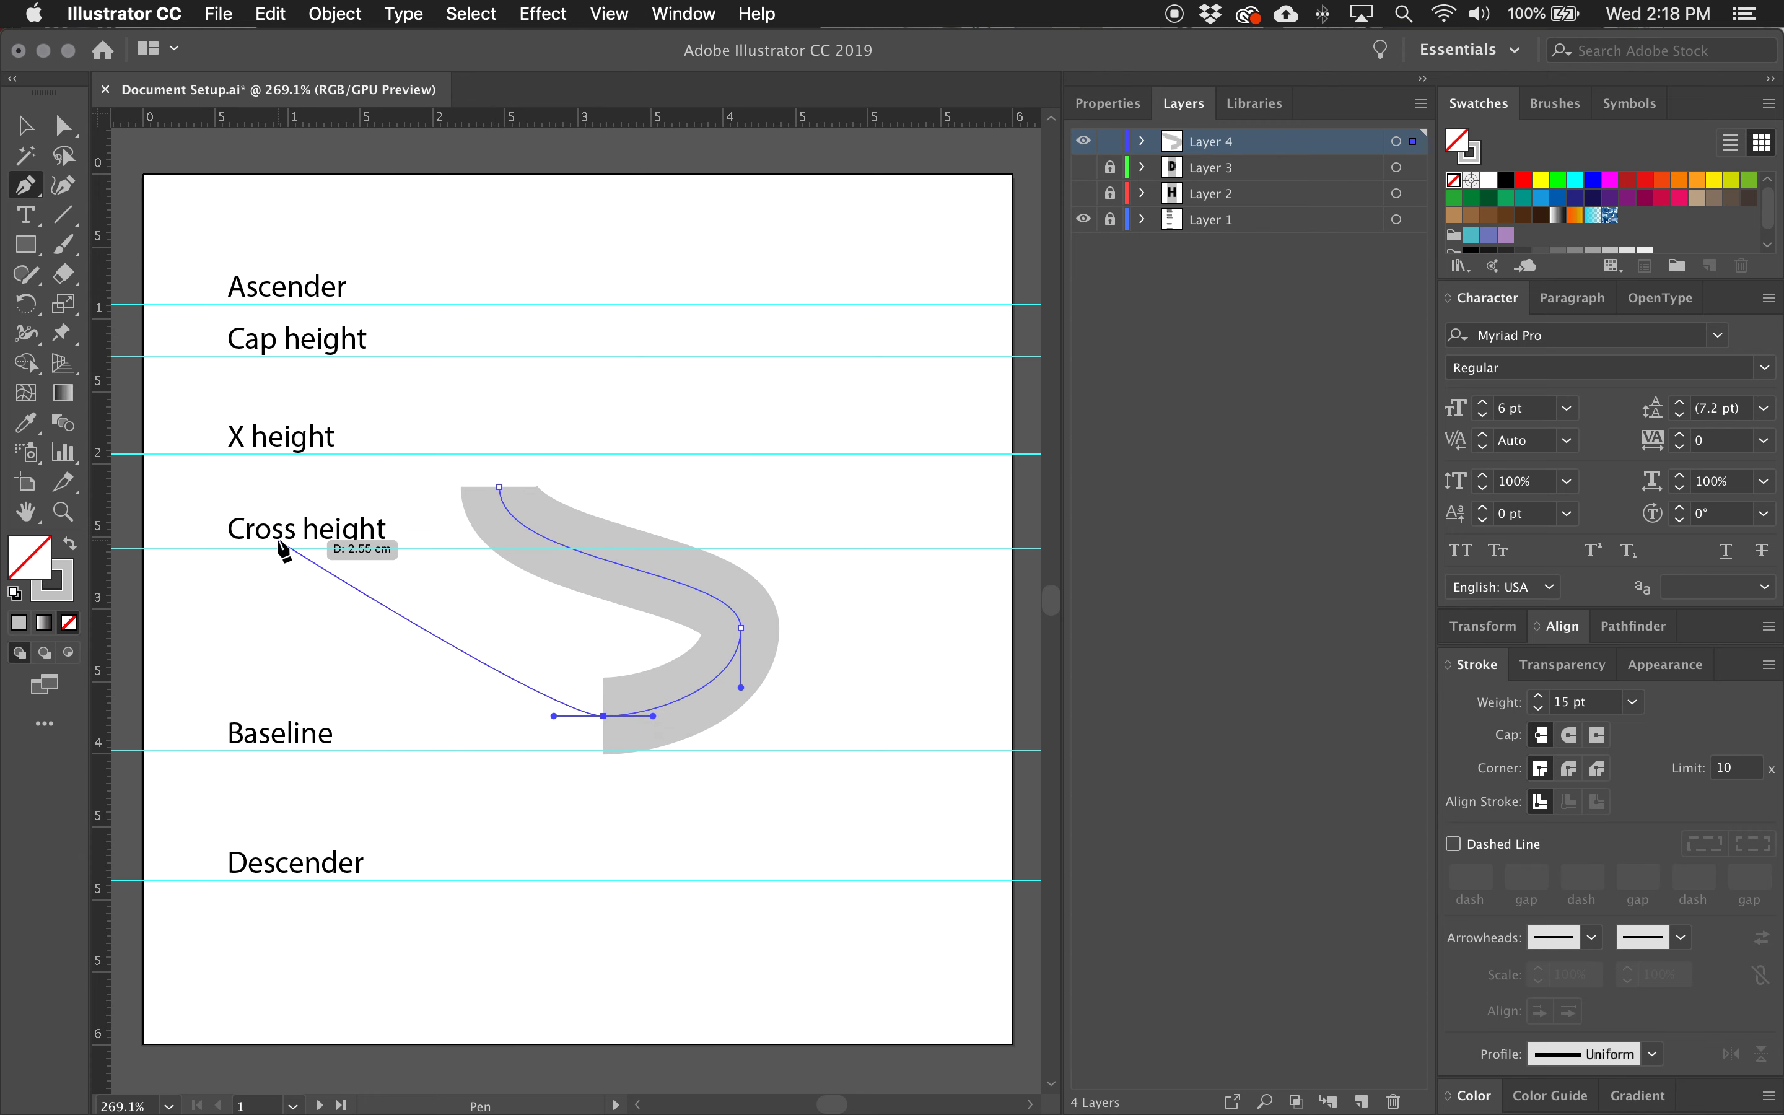
left_click(492, 674)
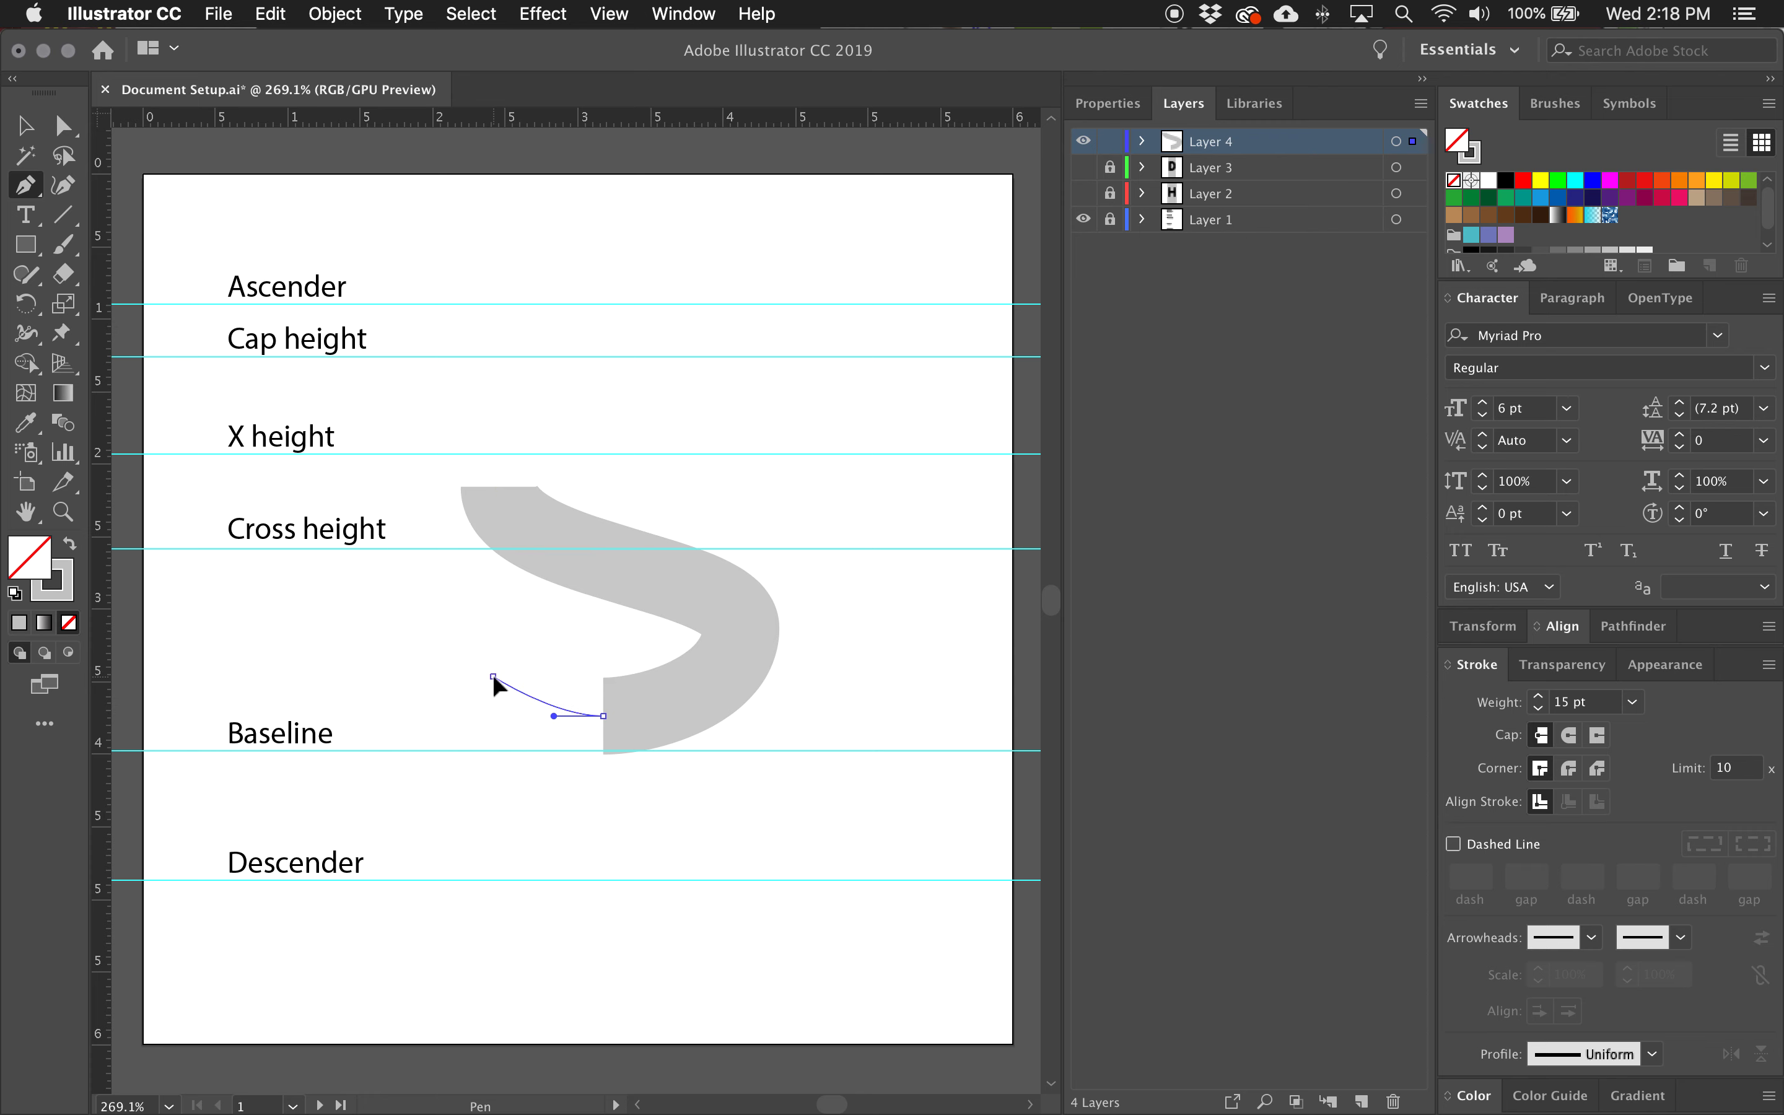
left_click_drag(491, 674, 470, 646)
left_click_drag(474, 653, 407, 673)
mouse_move(493, 676)
left_mouse_down()
mouse_move(461, 656)
mouse_move(494, 678)
left_mouse_up()
Draw the S's upper bowl from an upper-right terminal through a horizontal-handled anchor below the cap height, joining it to the spine's upper end.
key("a")
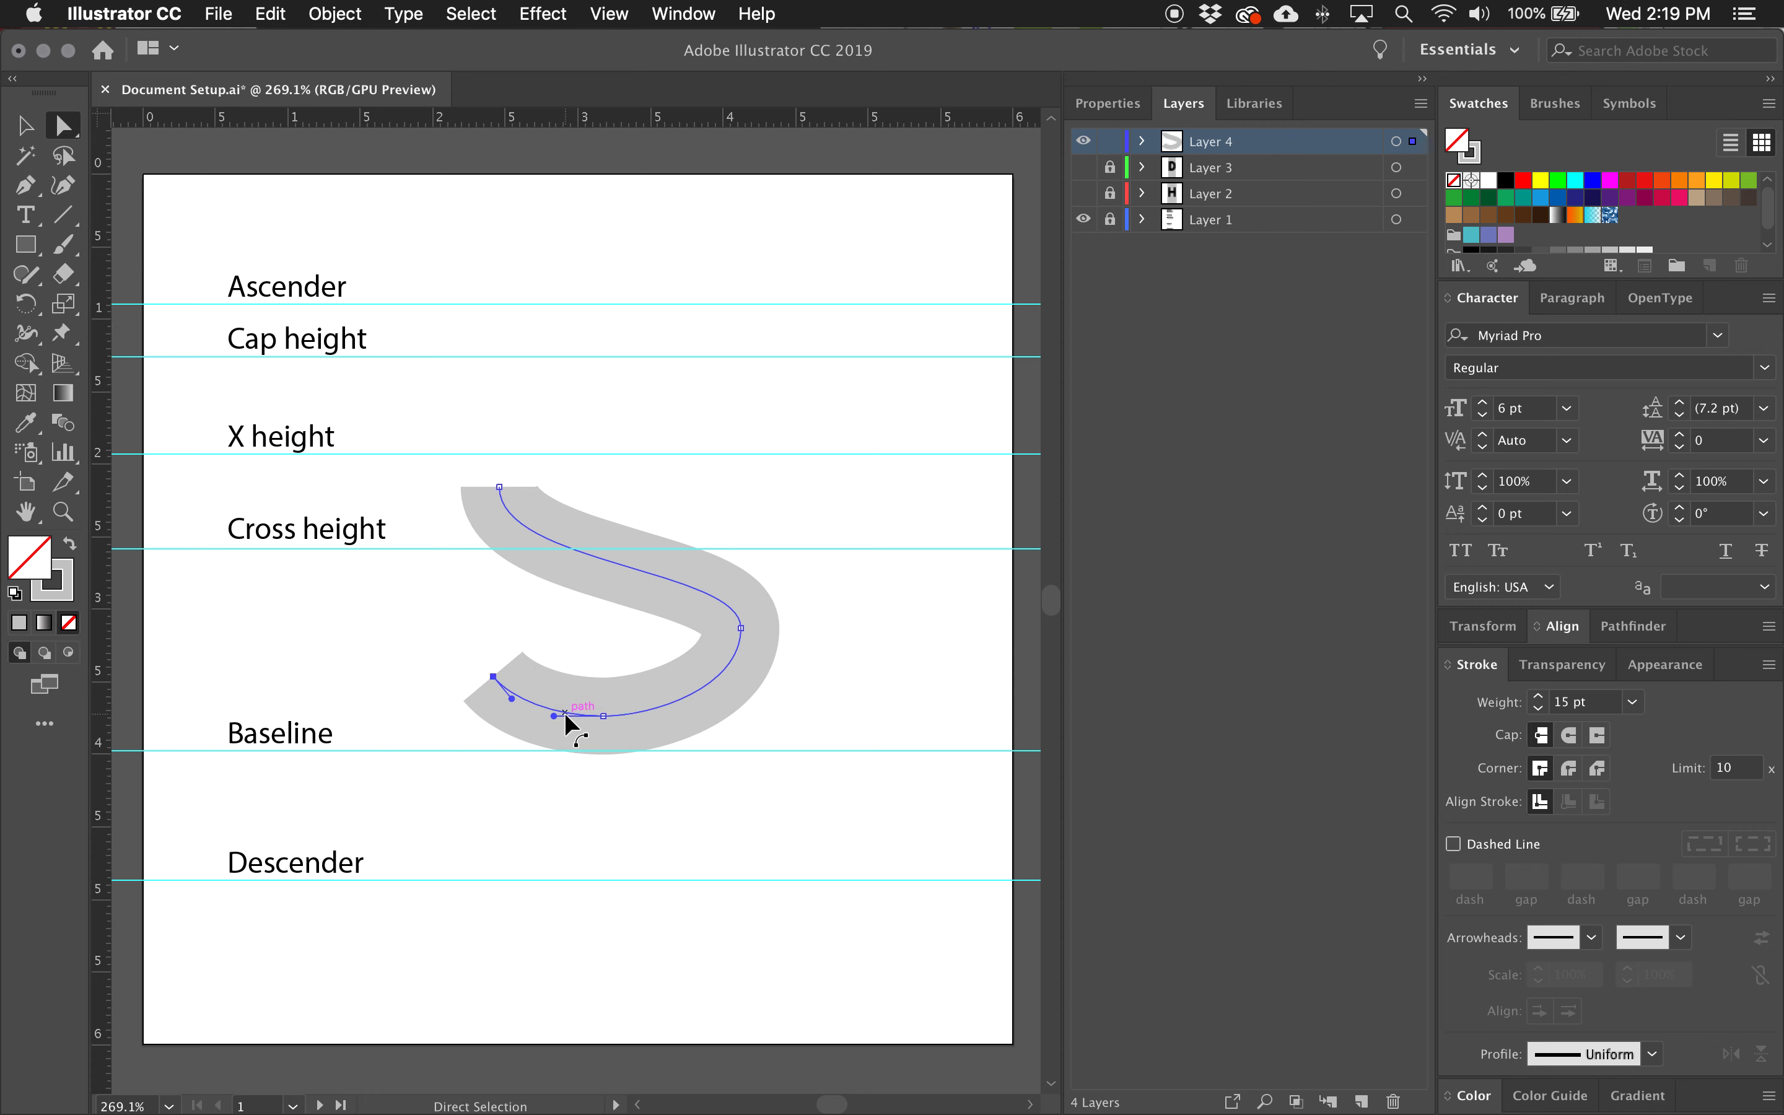
left_click_drag(602, 716, 602, 716)
left_click(741, 627)
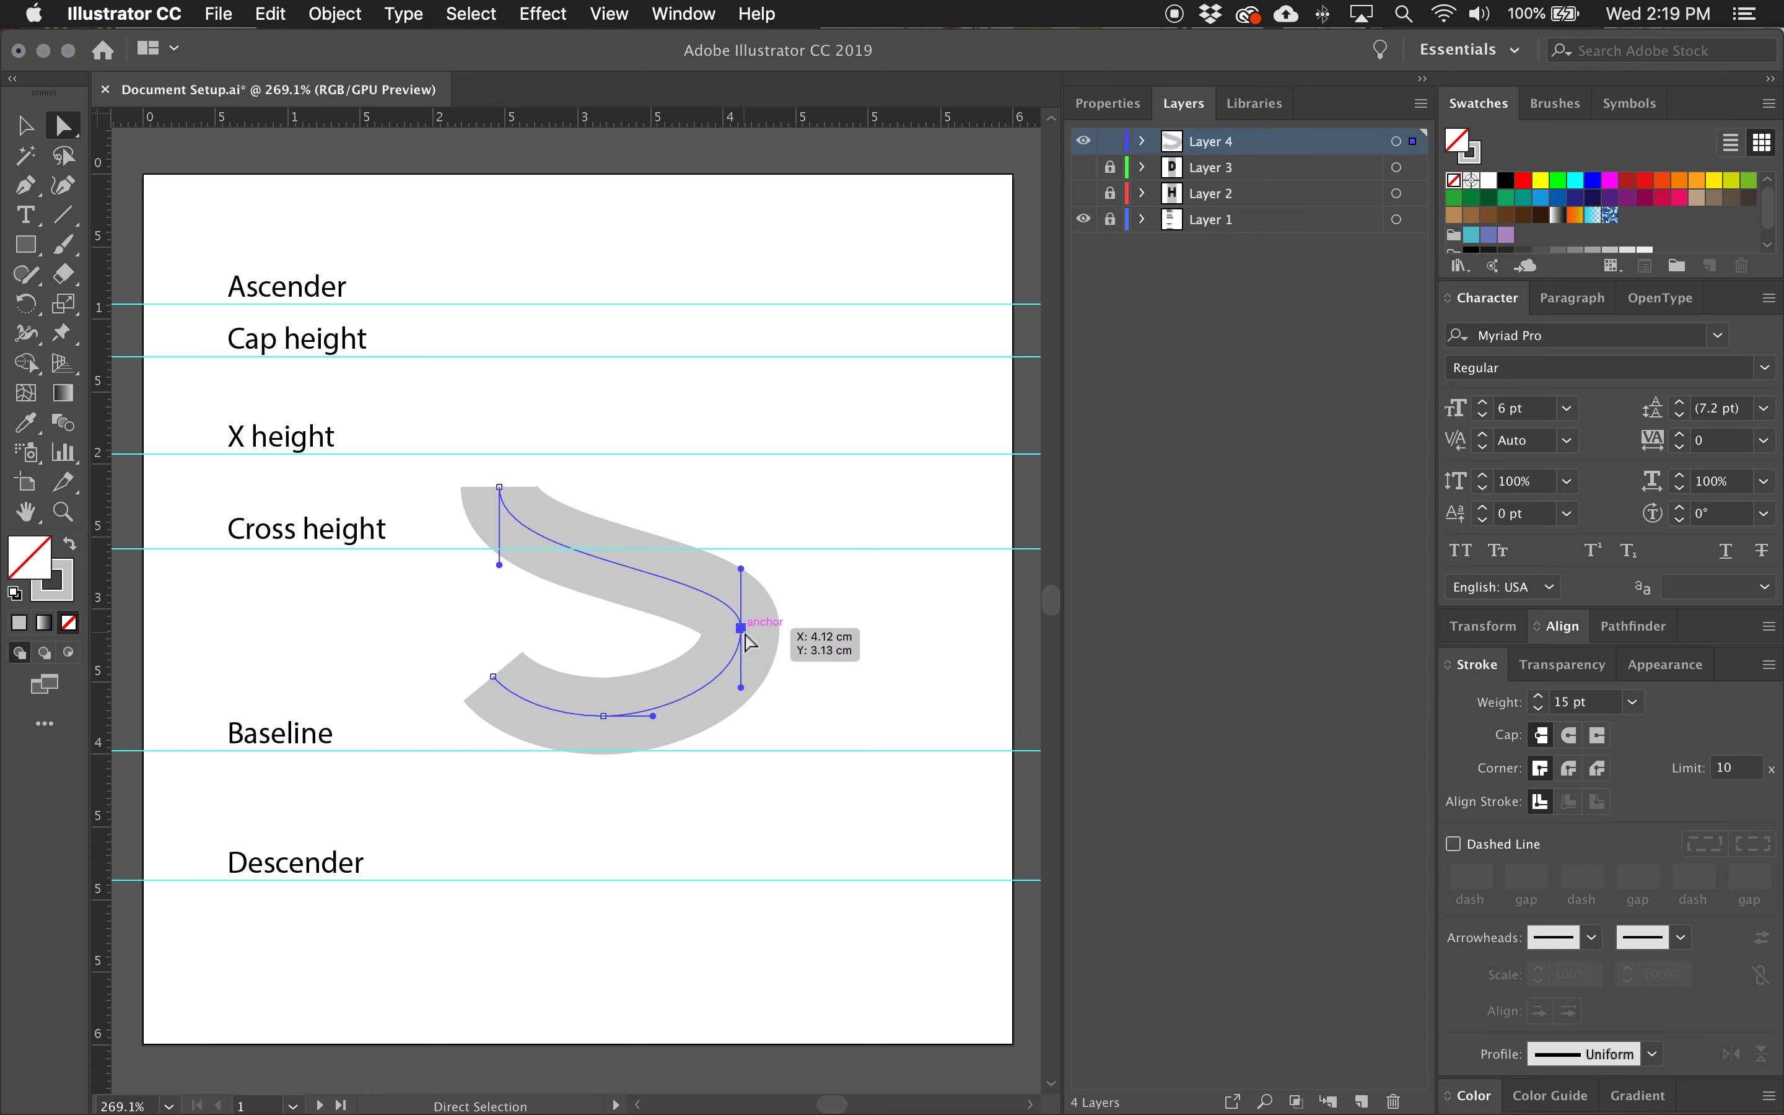
left_click(500, 487)
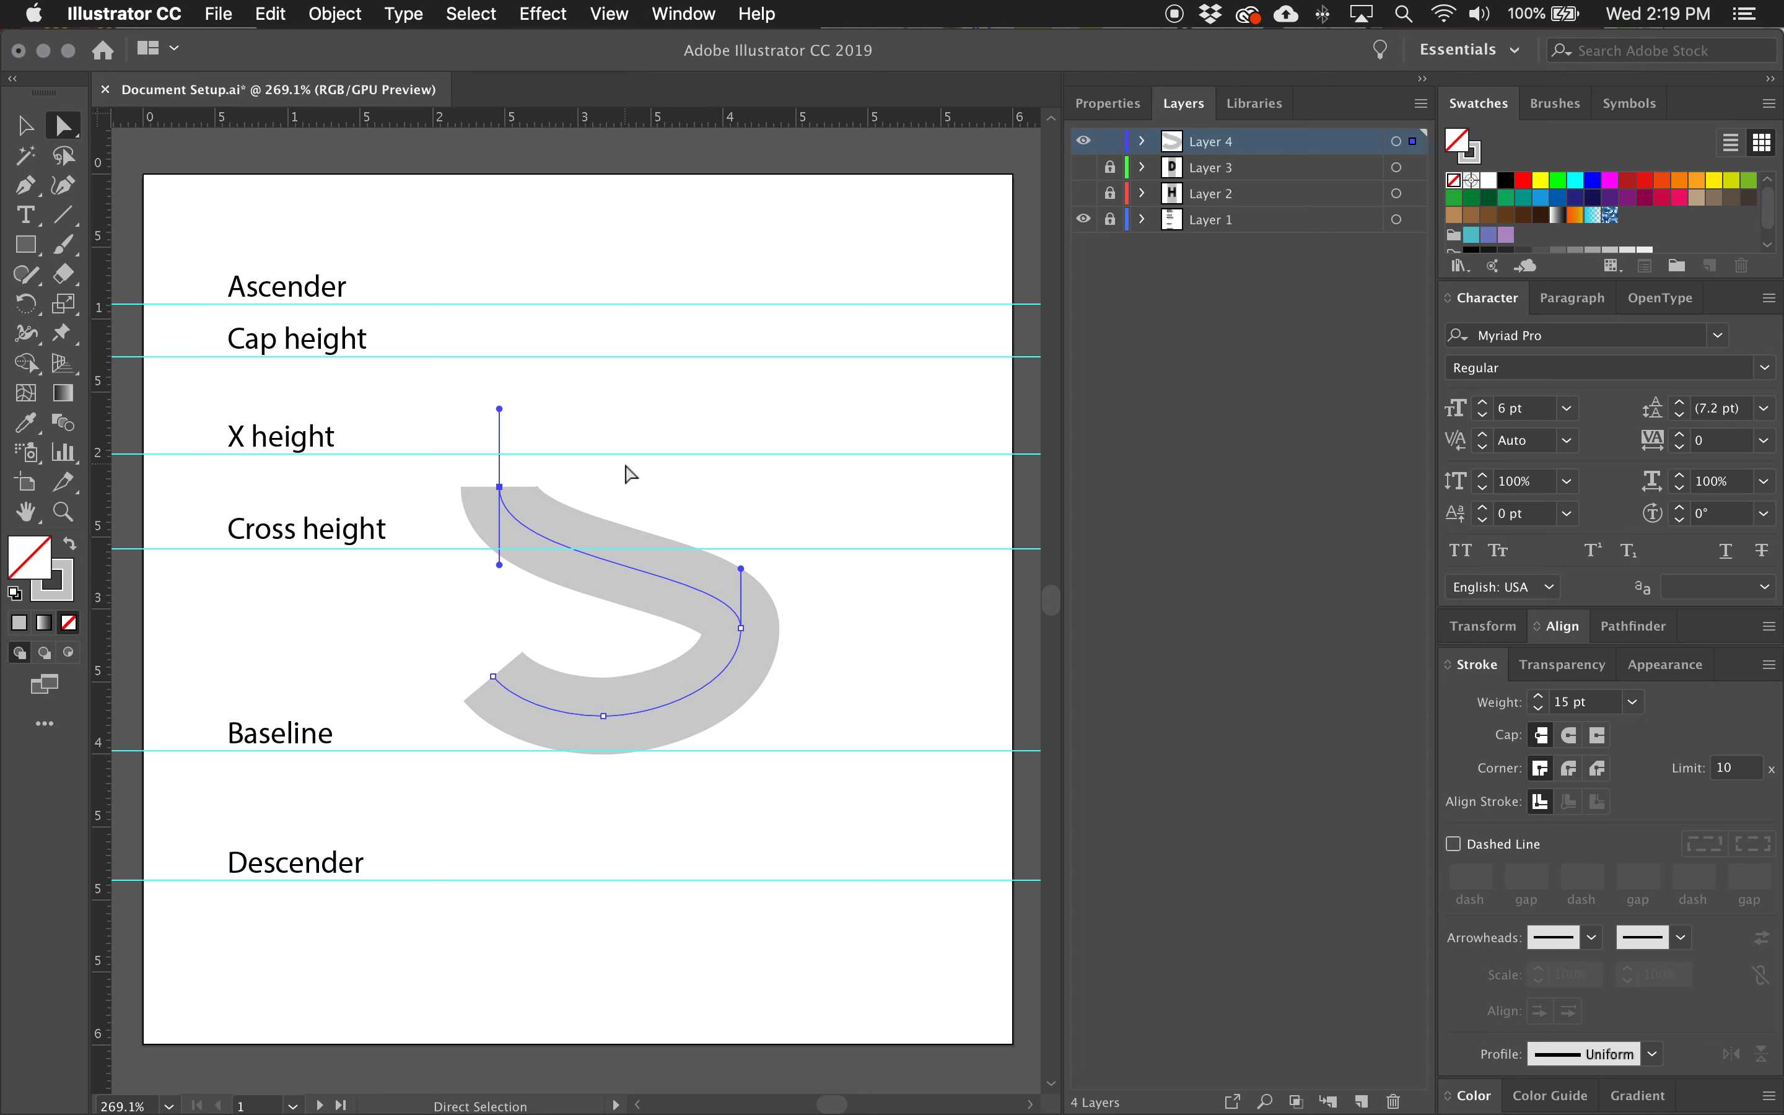
key("p")
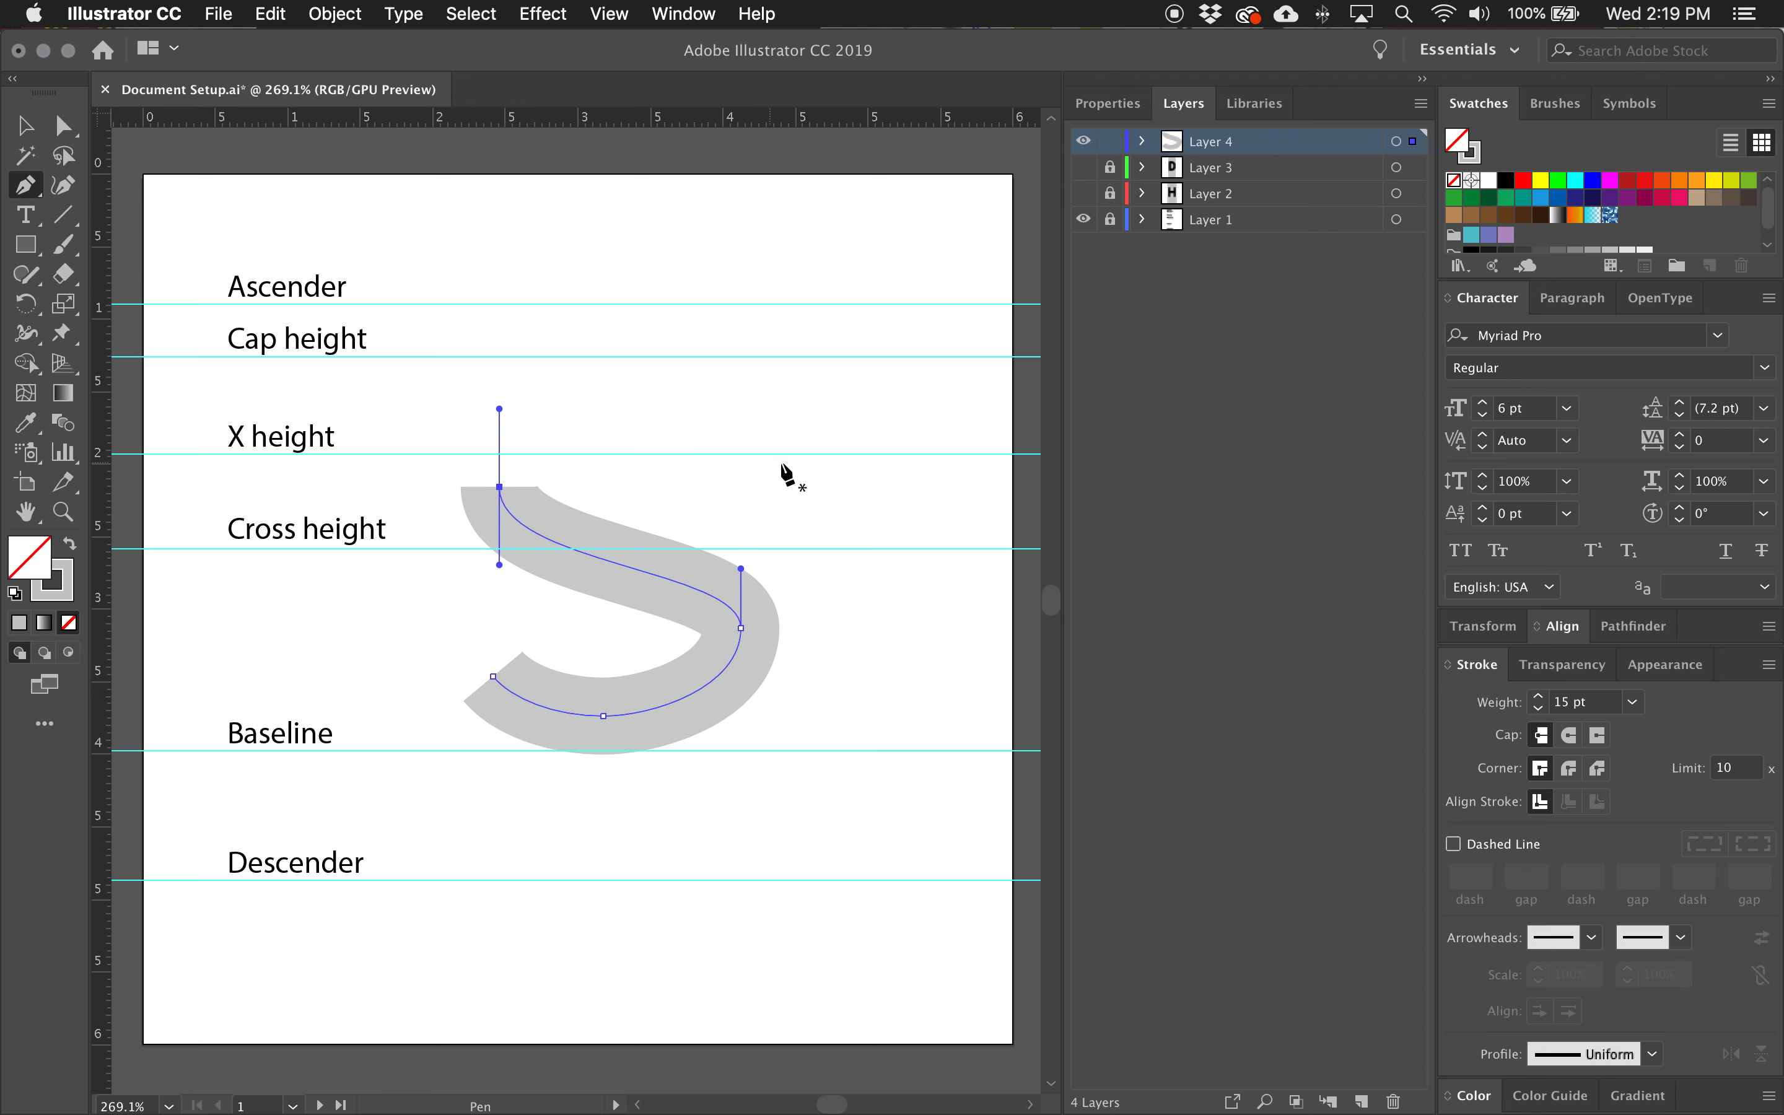
left_click(725, 426, "super")
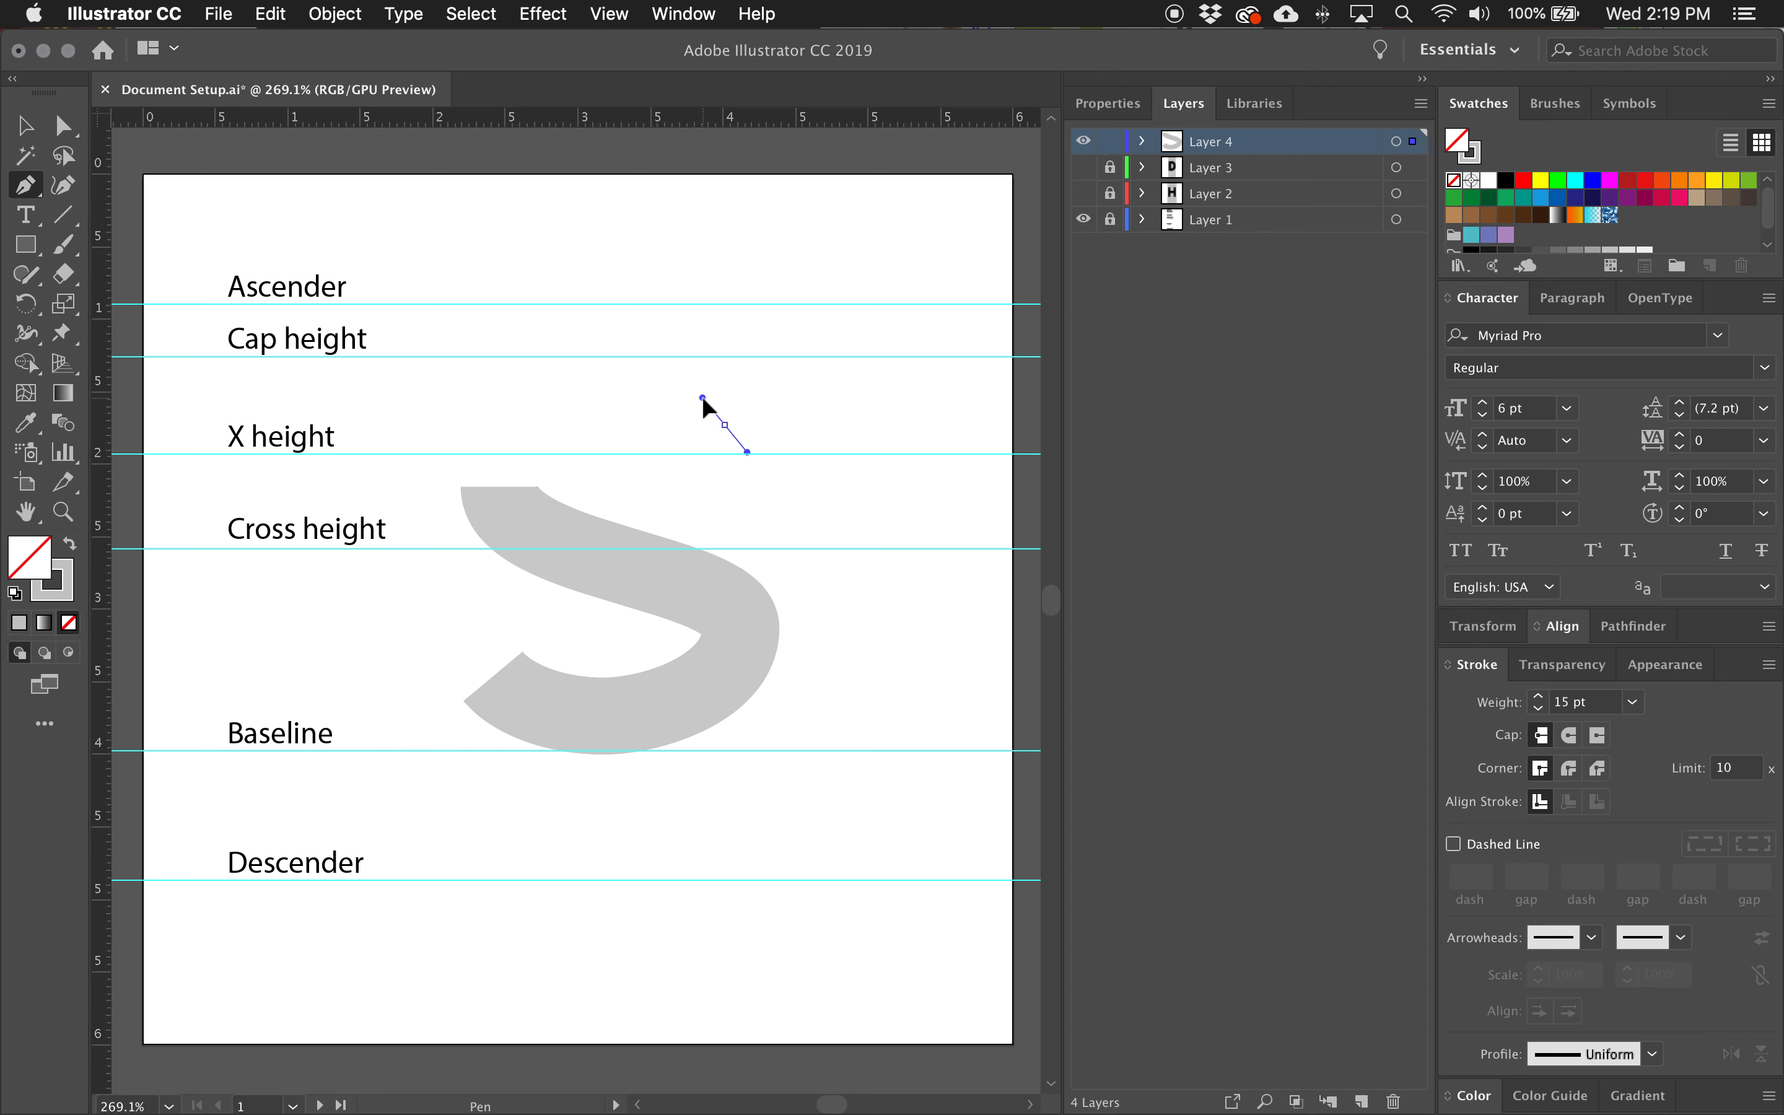
left_click_drag(702, 398, 702, 398)
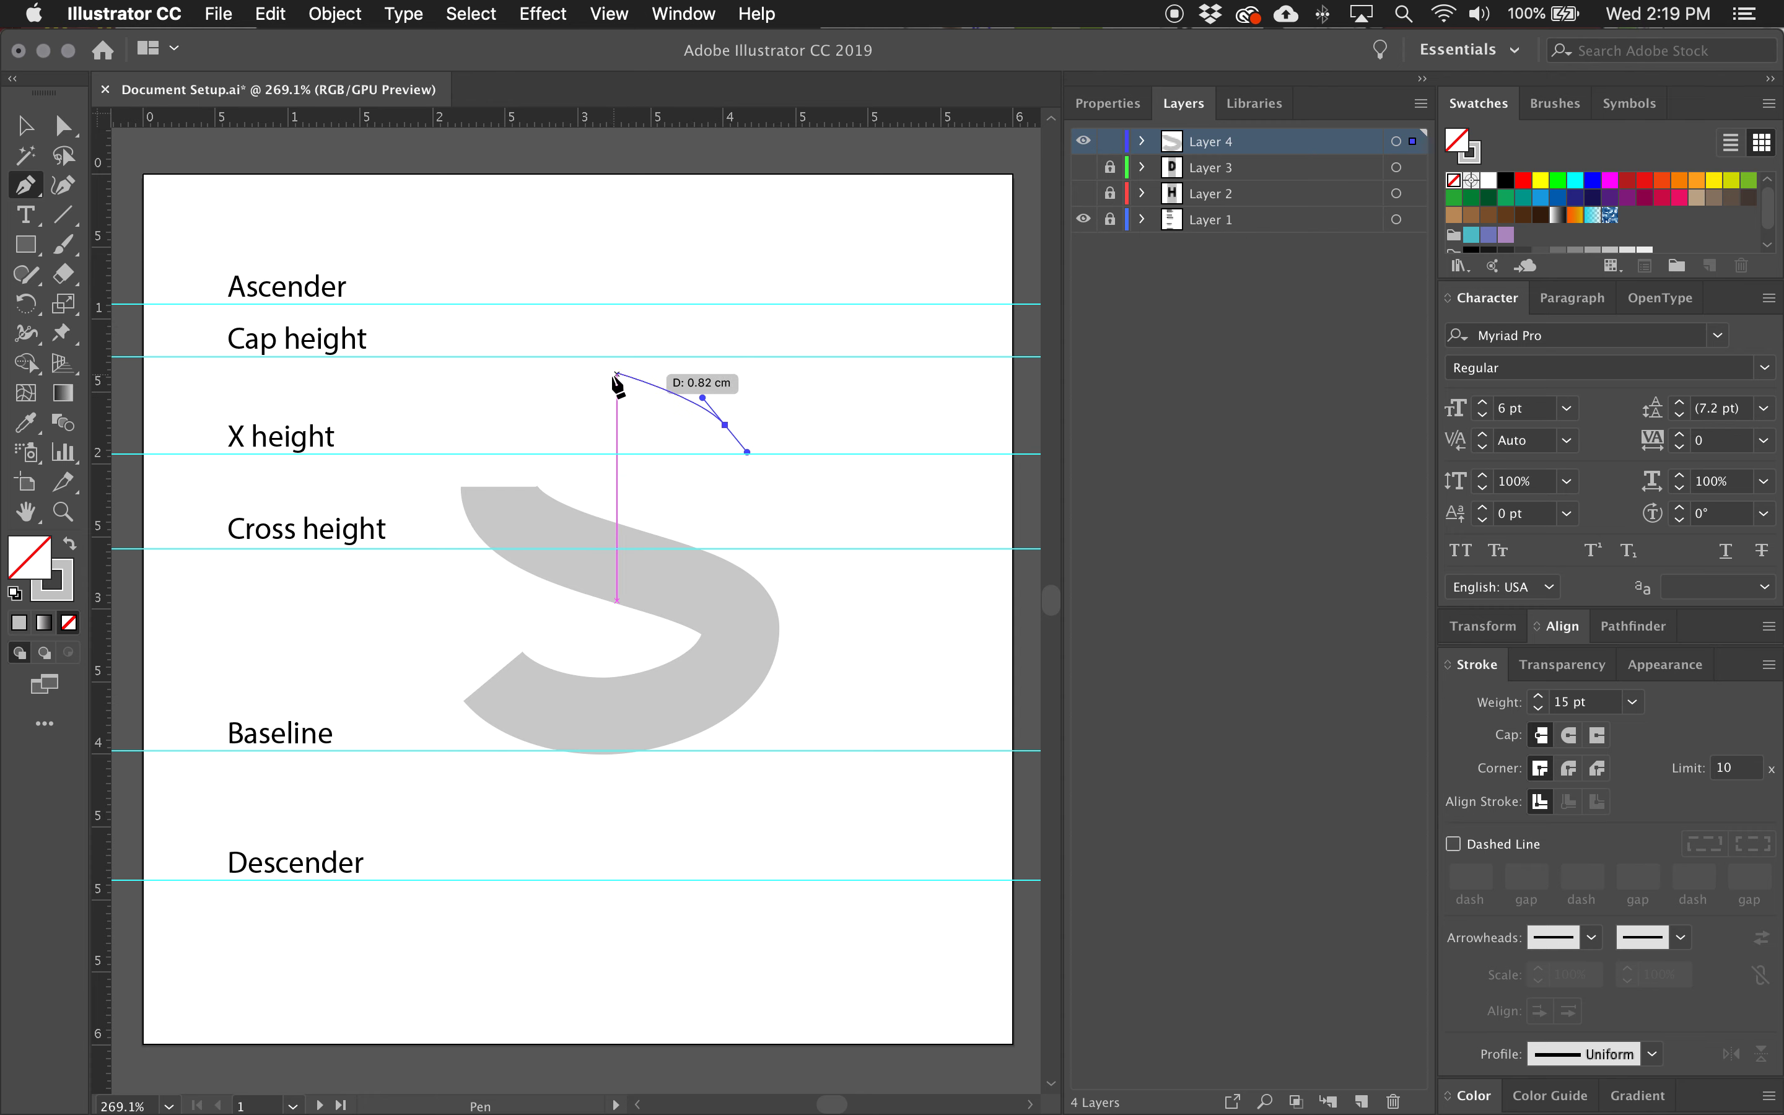
left_click(617, 380)
left_click_drag(617, 380, 564, 383)
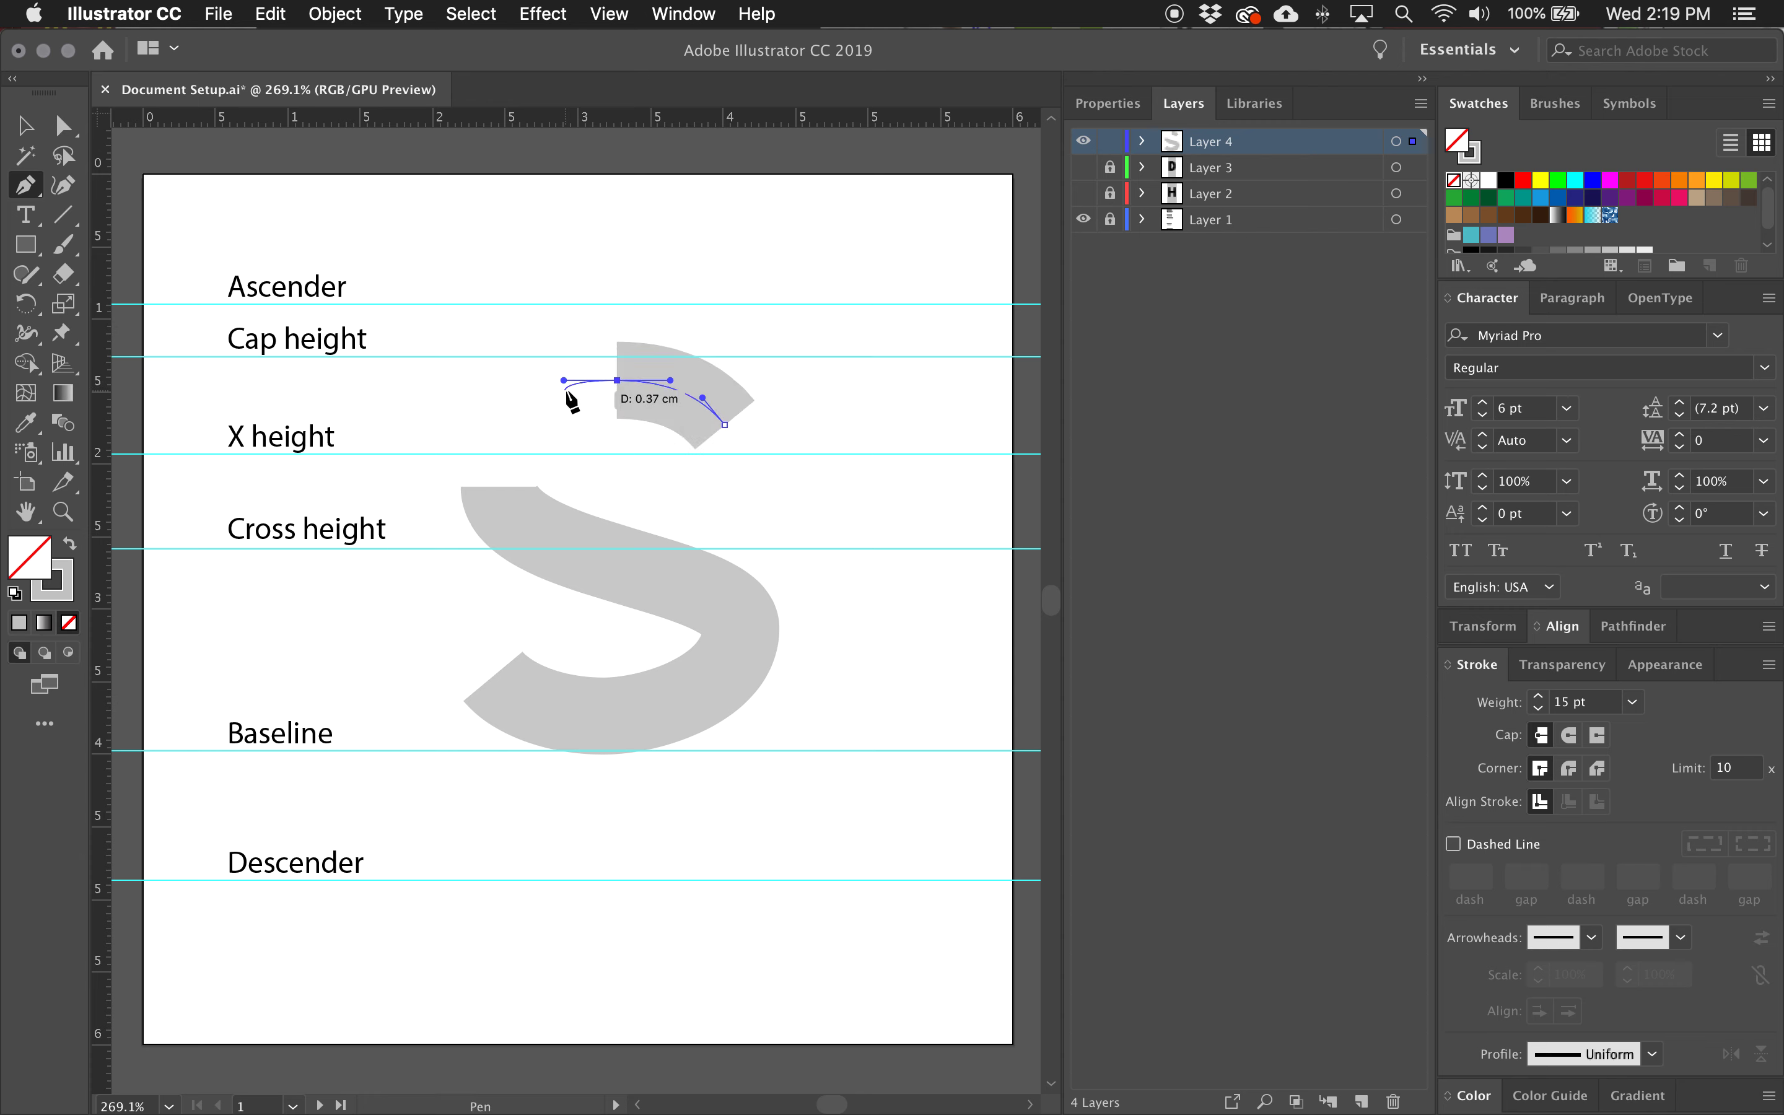
left_click_drag(499, 487, 499, 563)
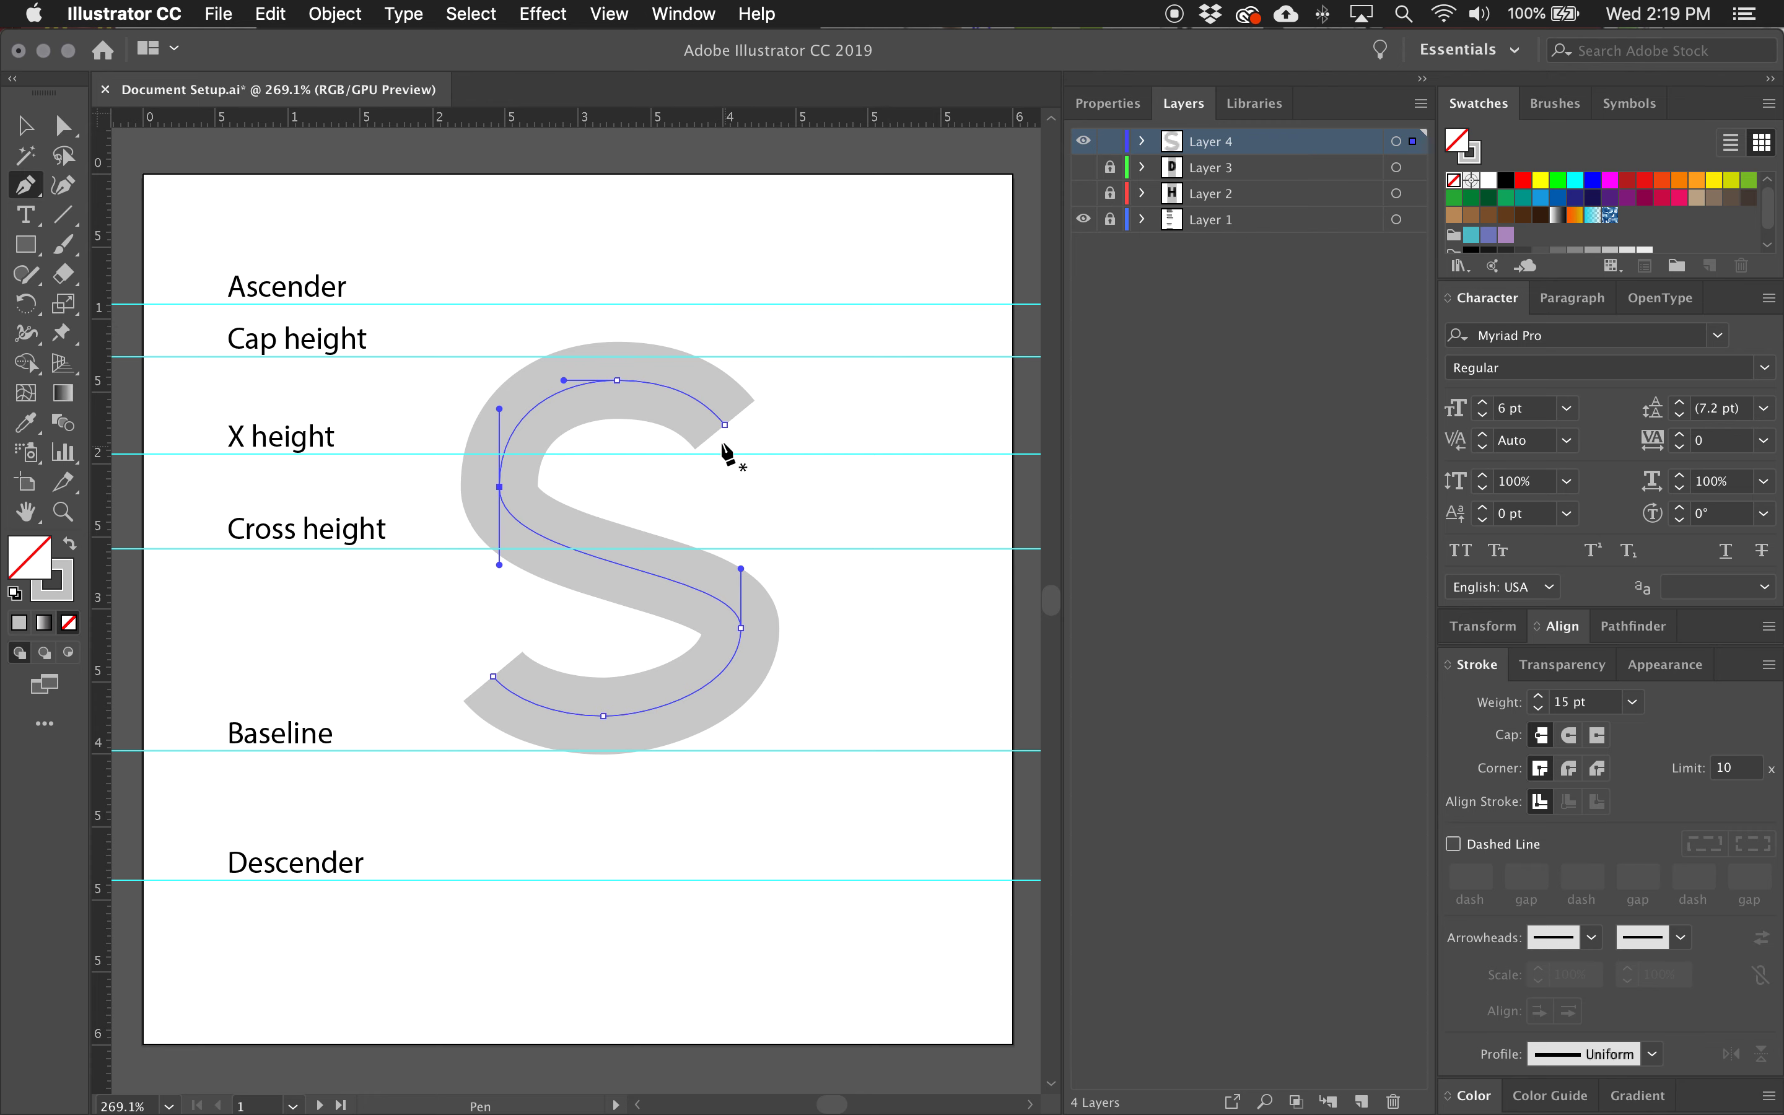
Move the anchor at the S's left extreme slightly straight up.
key("s")
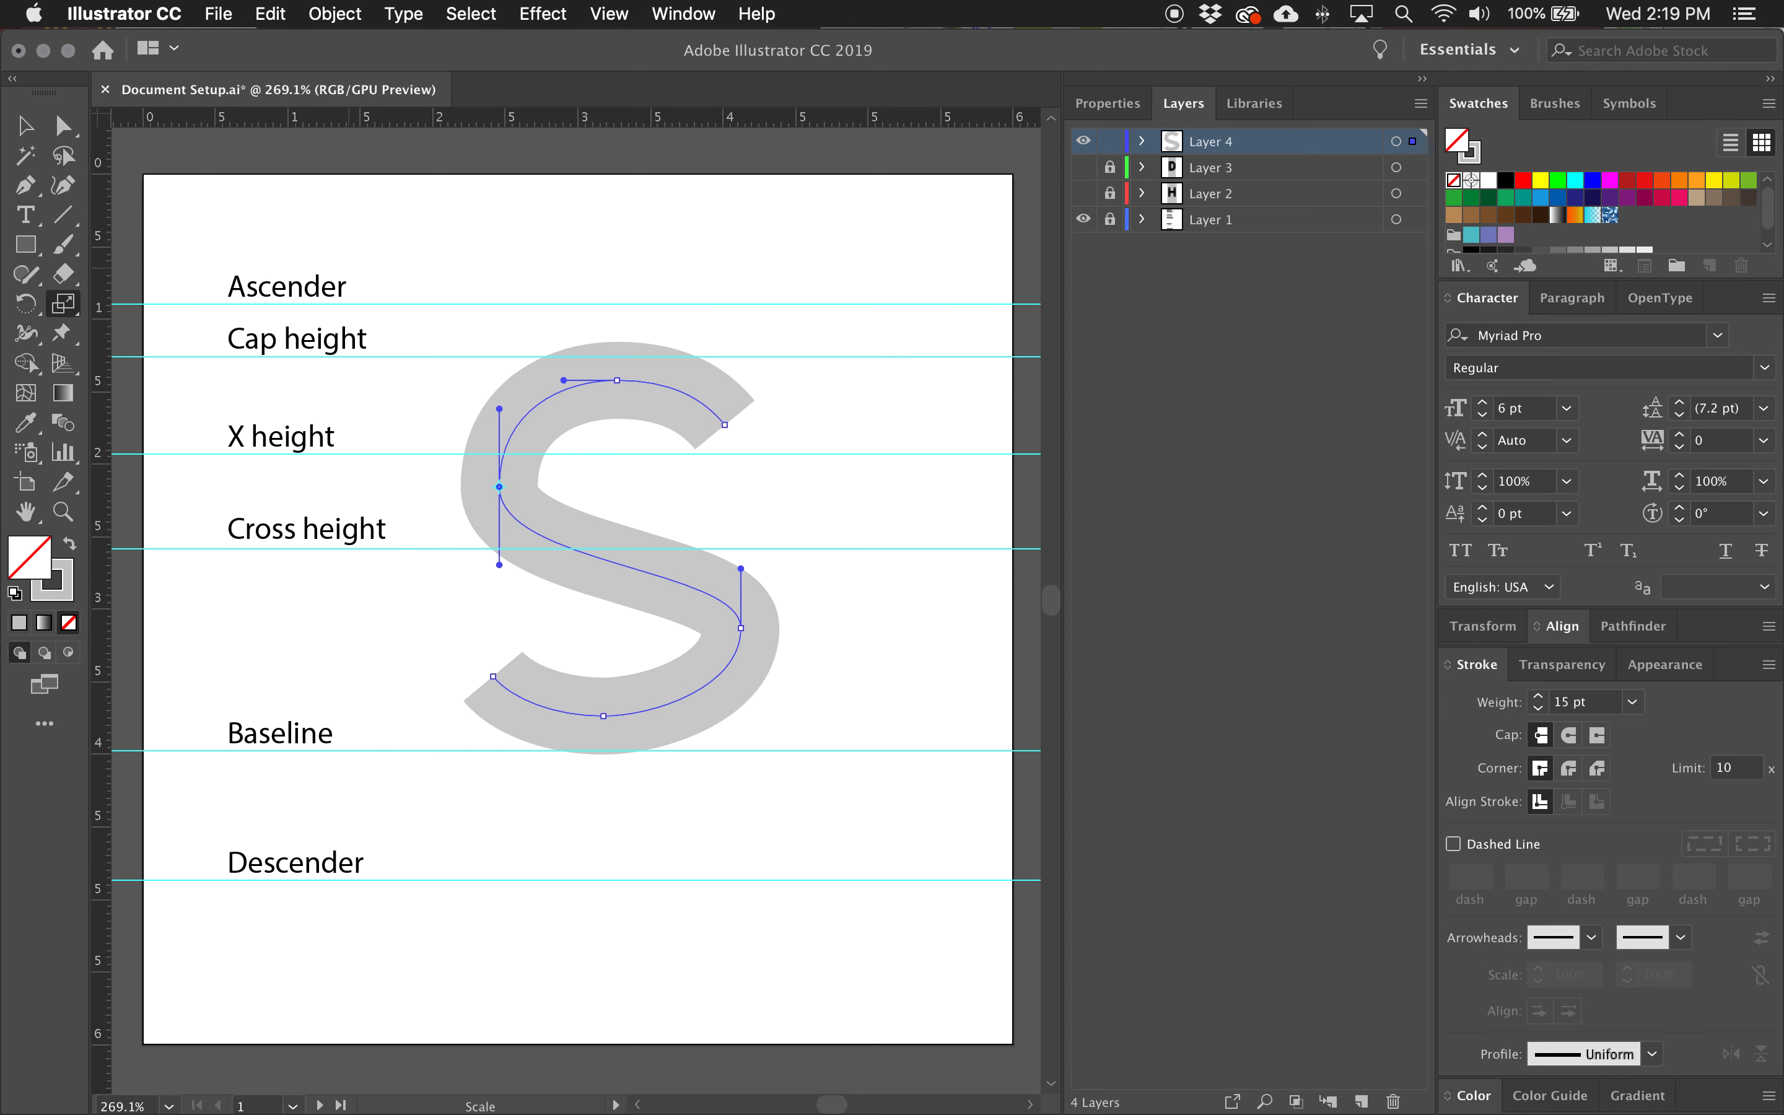
key("a")
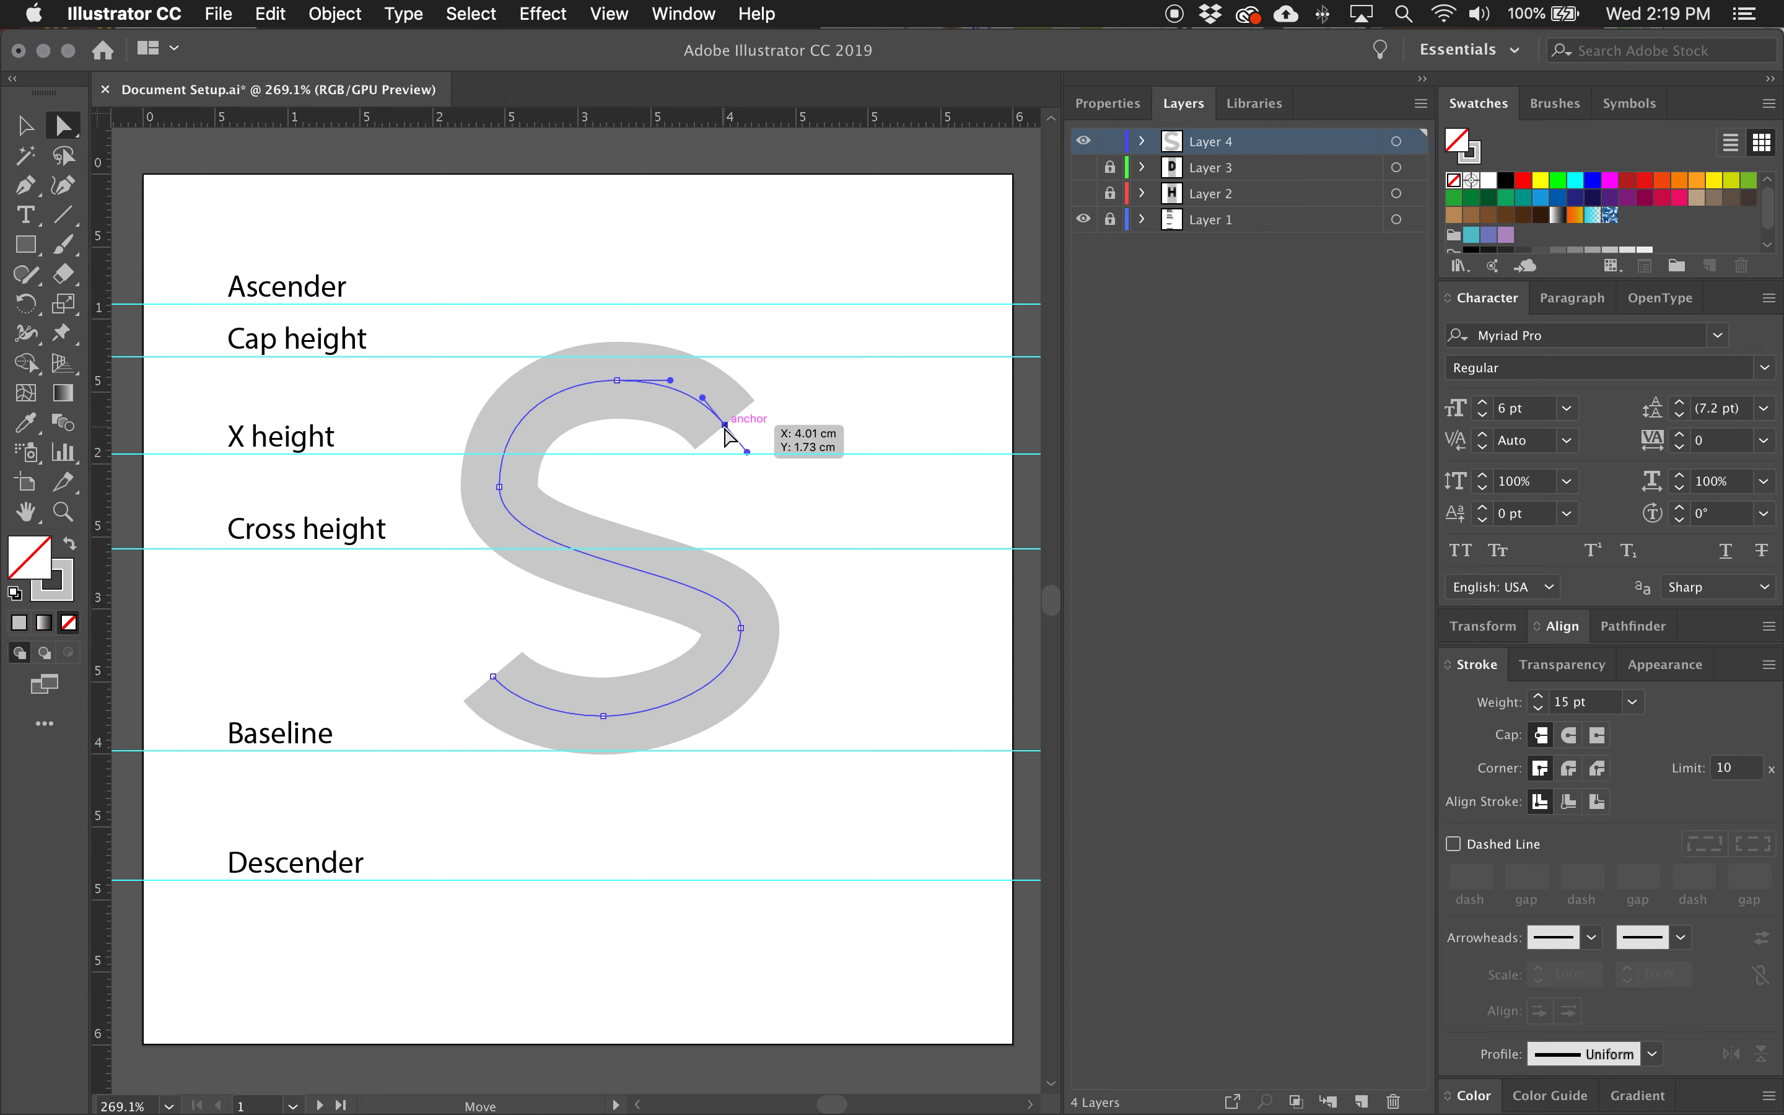
left_click(617, 380)
left_click(499, 488)
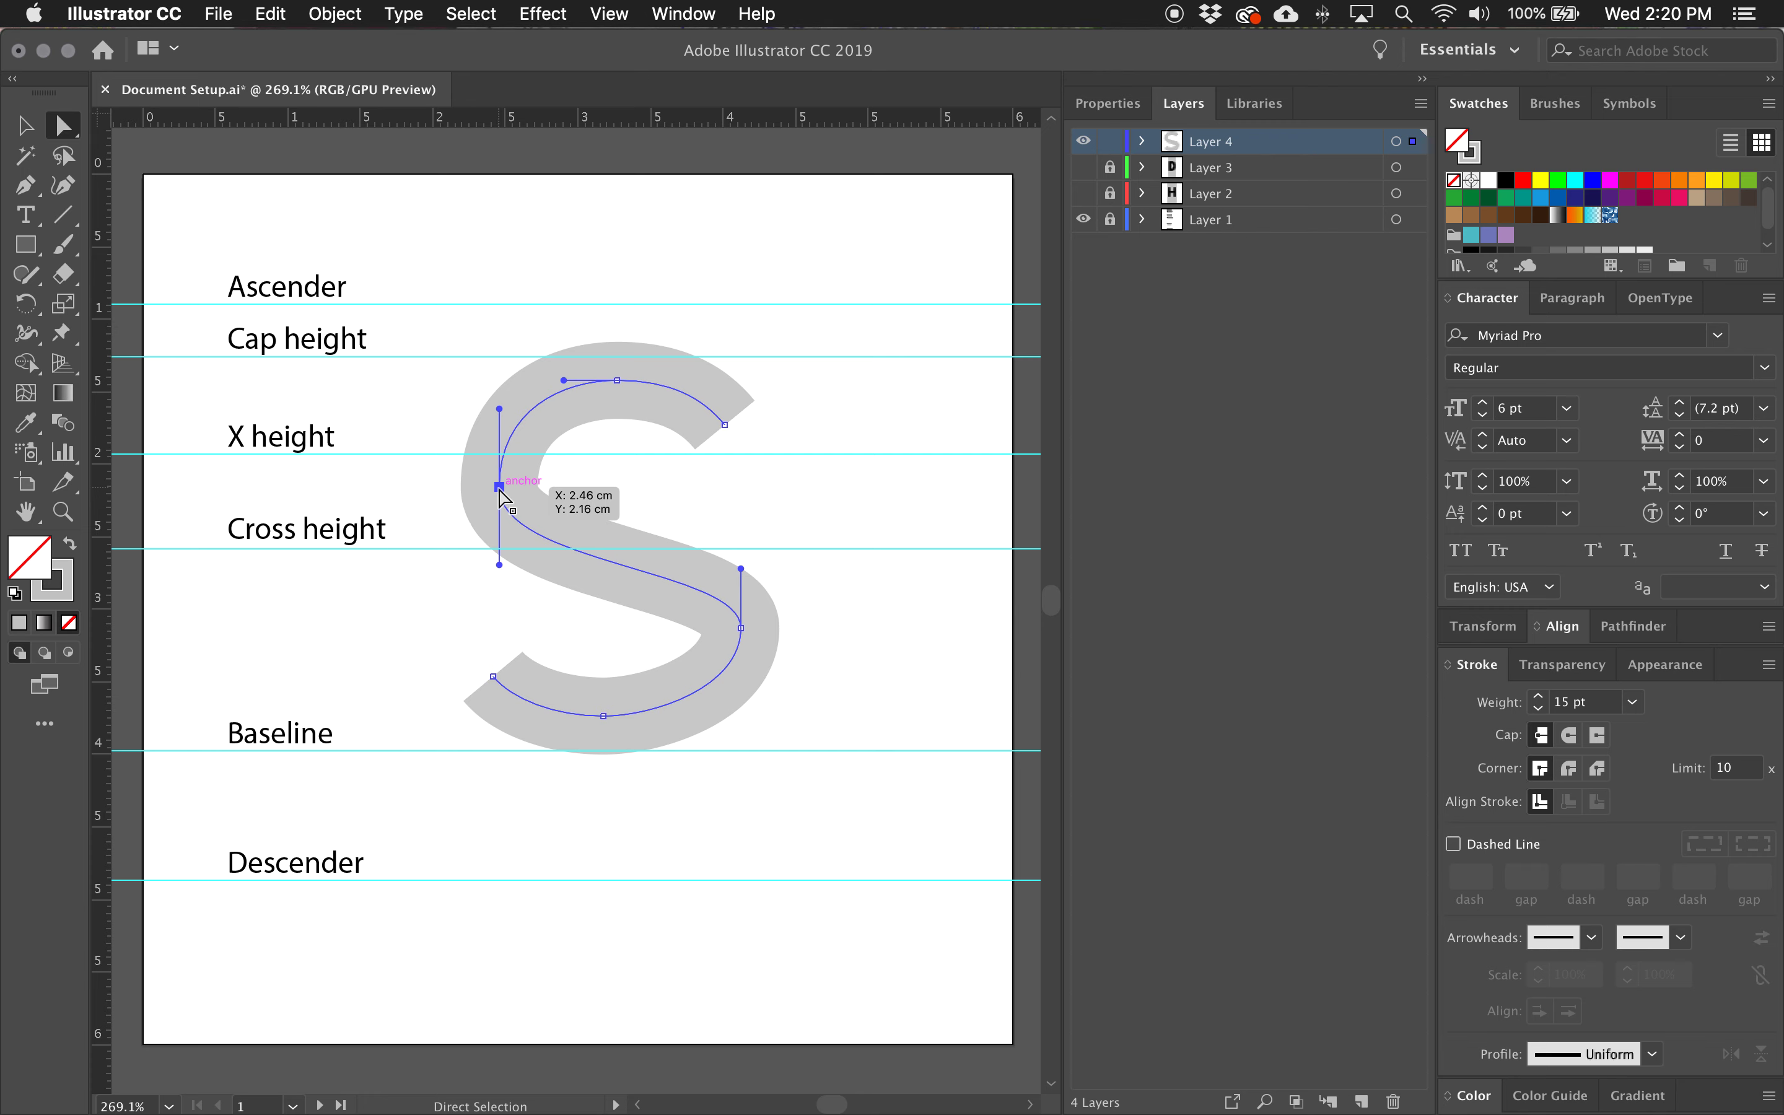
left_click_drag(499, 488, 501, 475)
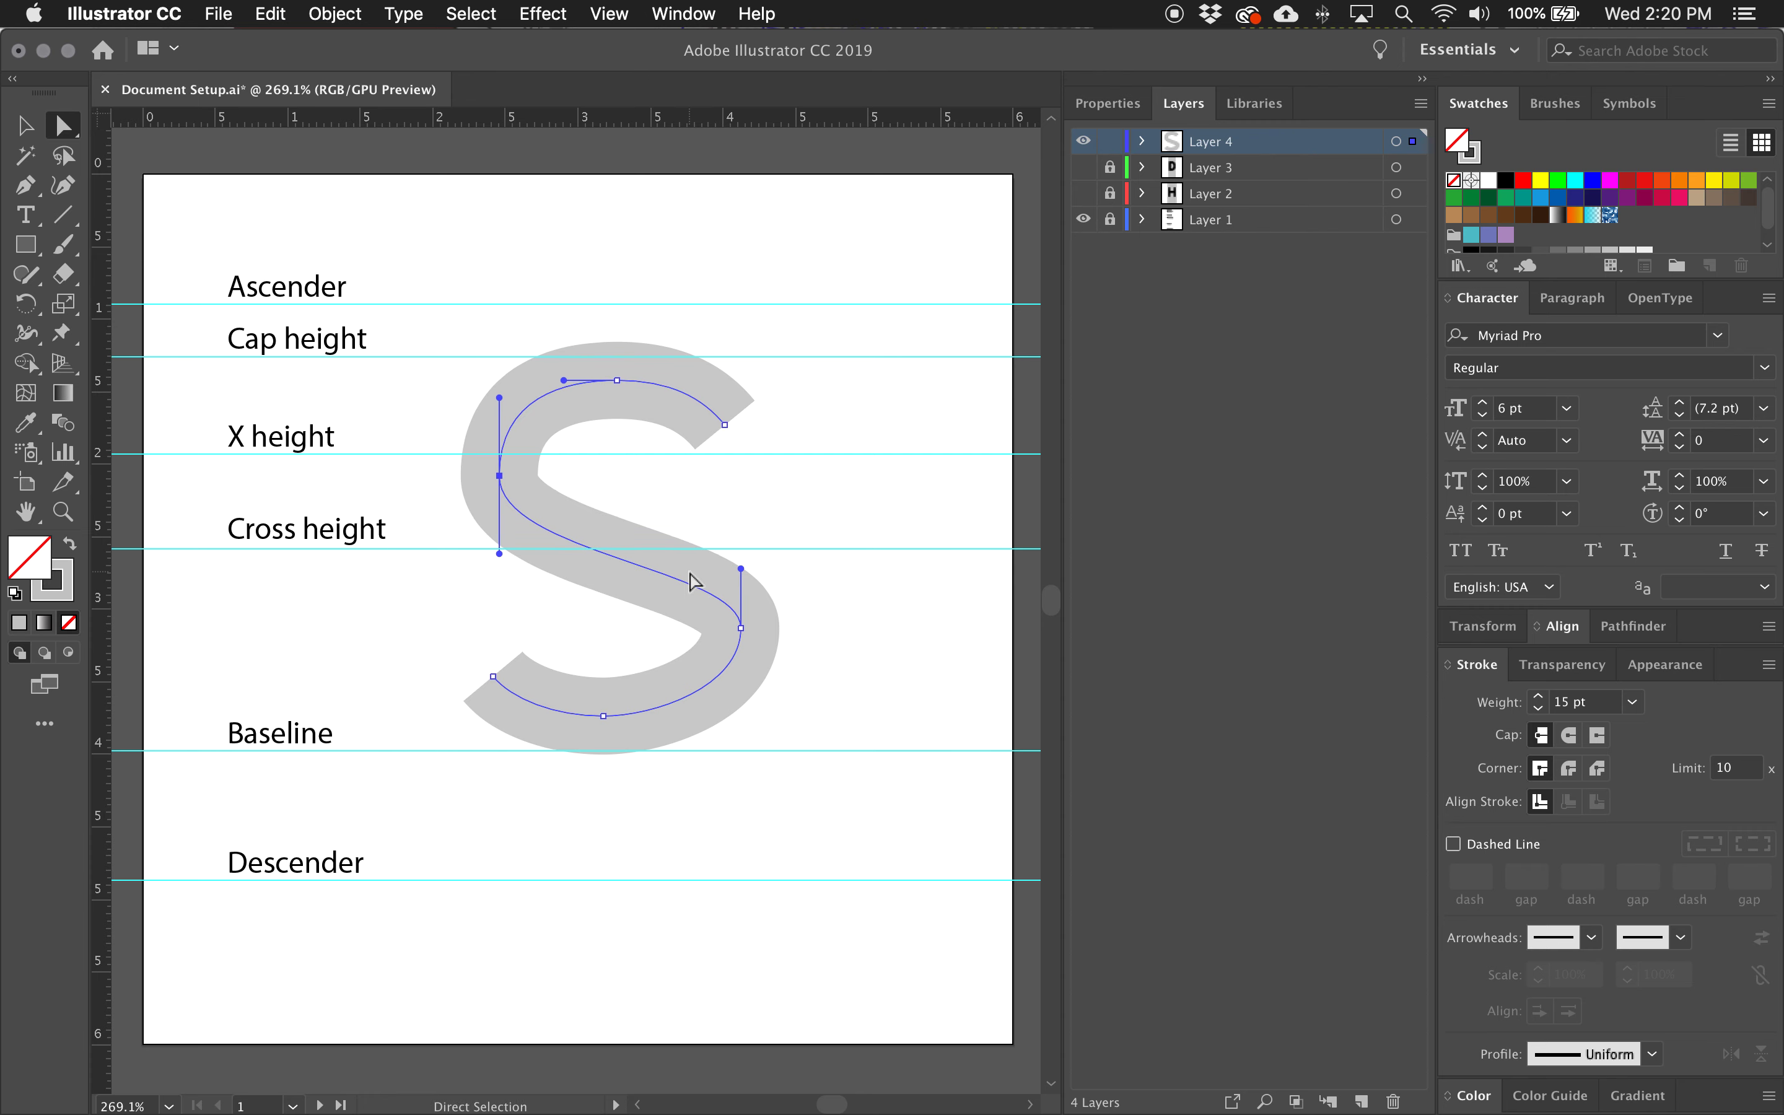
Lengthen the upper vertical handle of the S's right extreme anchor to reshape the spine.
left_click(740, 627)
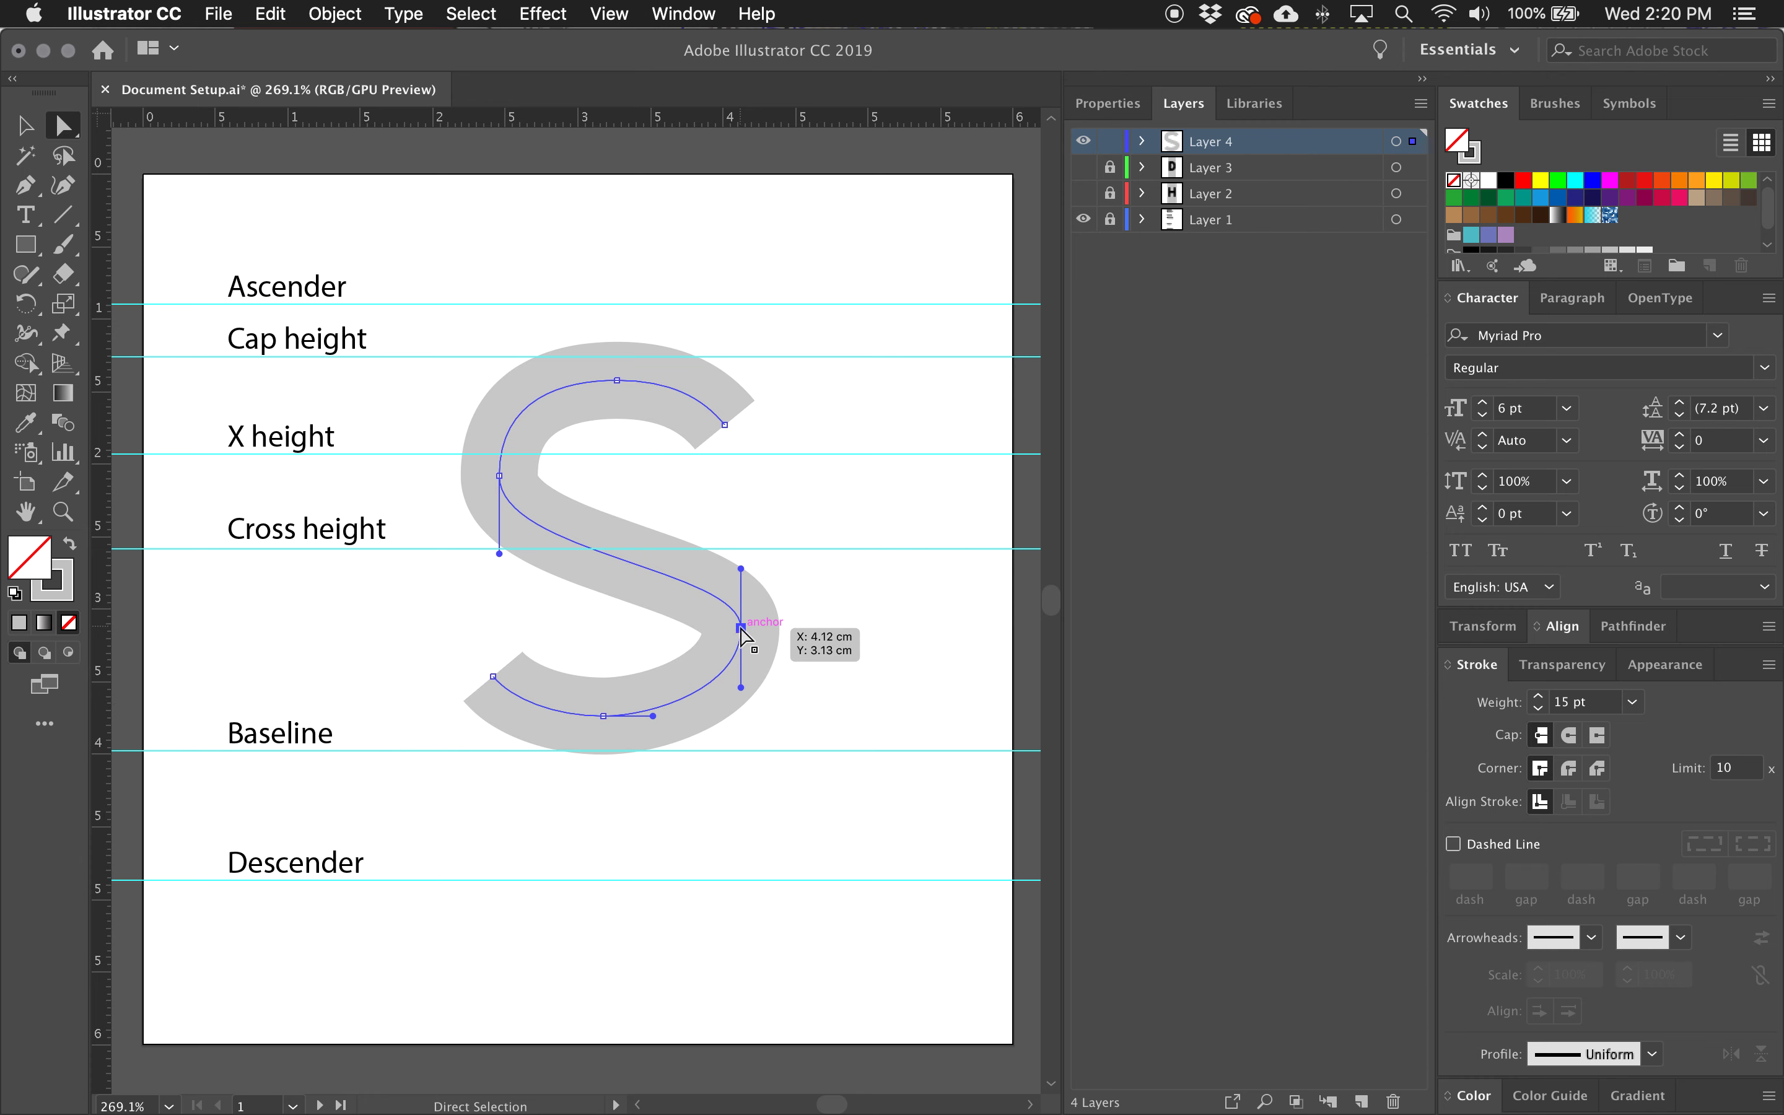
left_click_drag(741, 628, 741, 641)
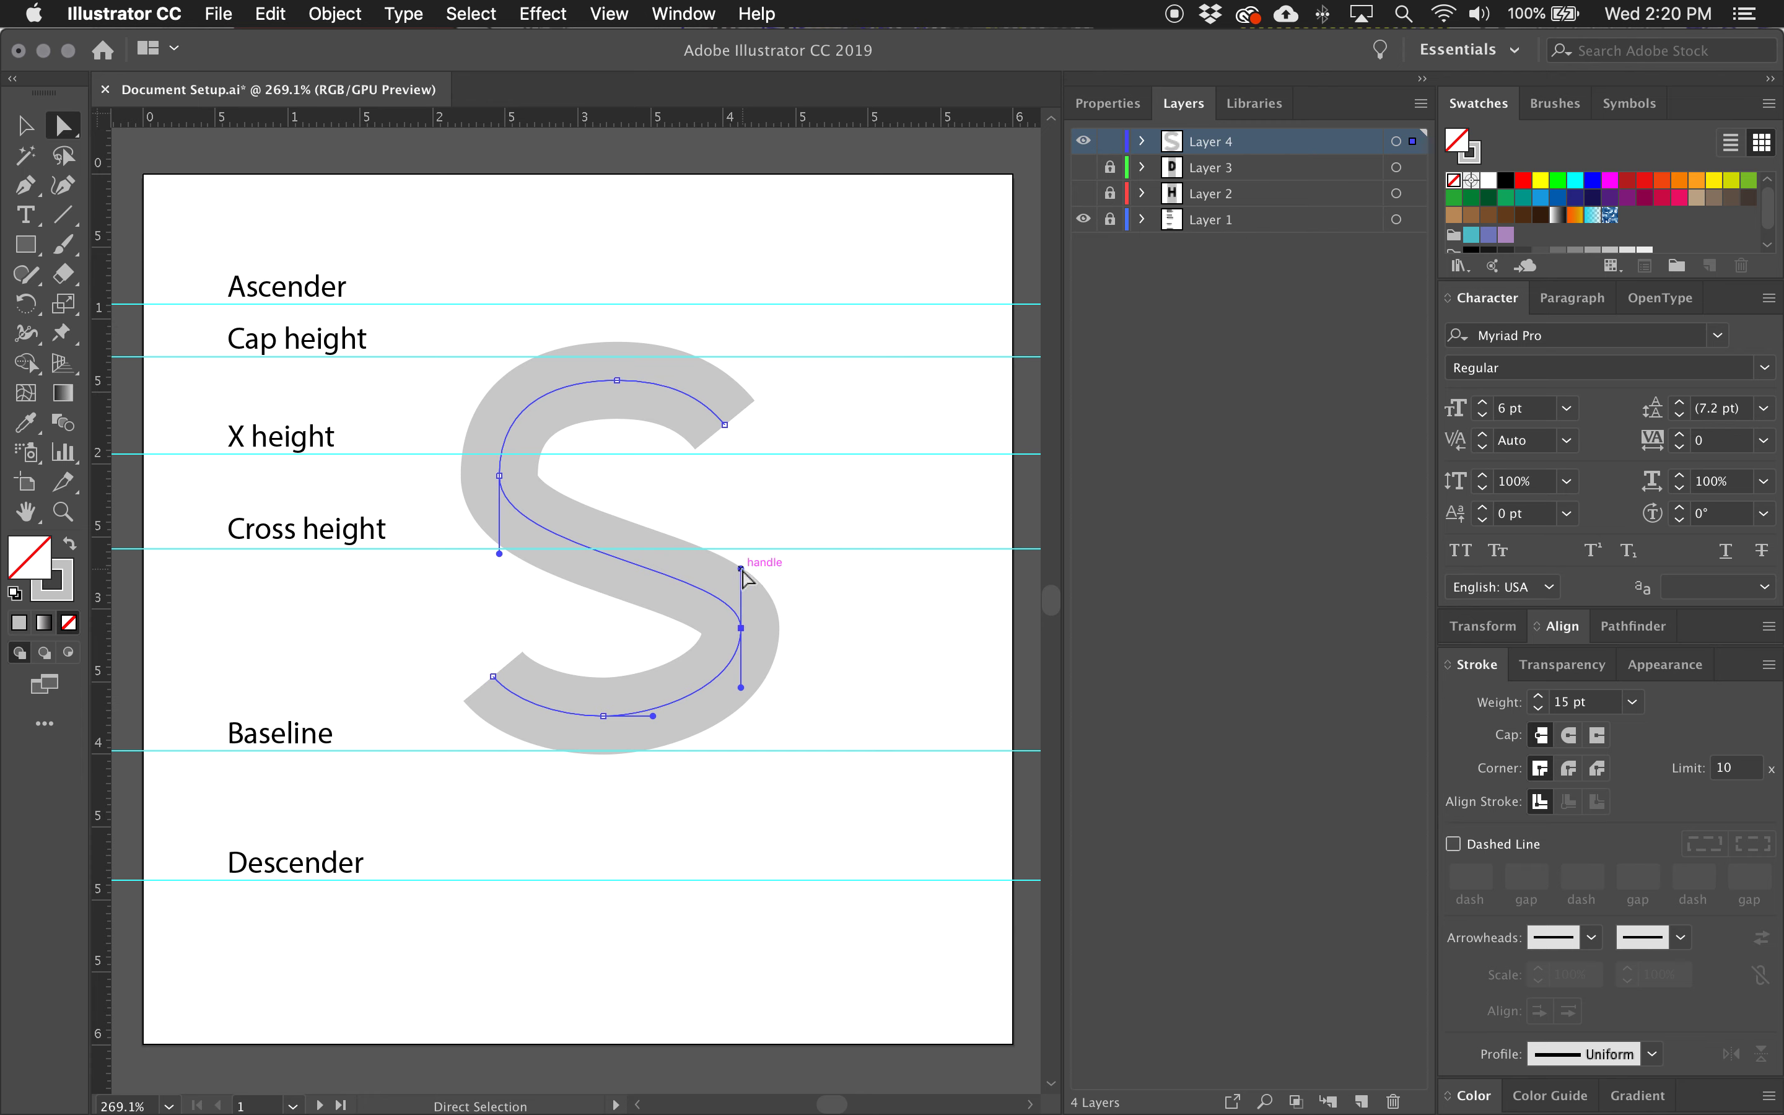
left_click_drag(741, 569, 742, 535)
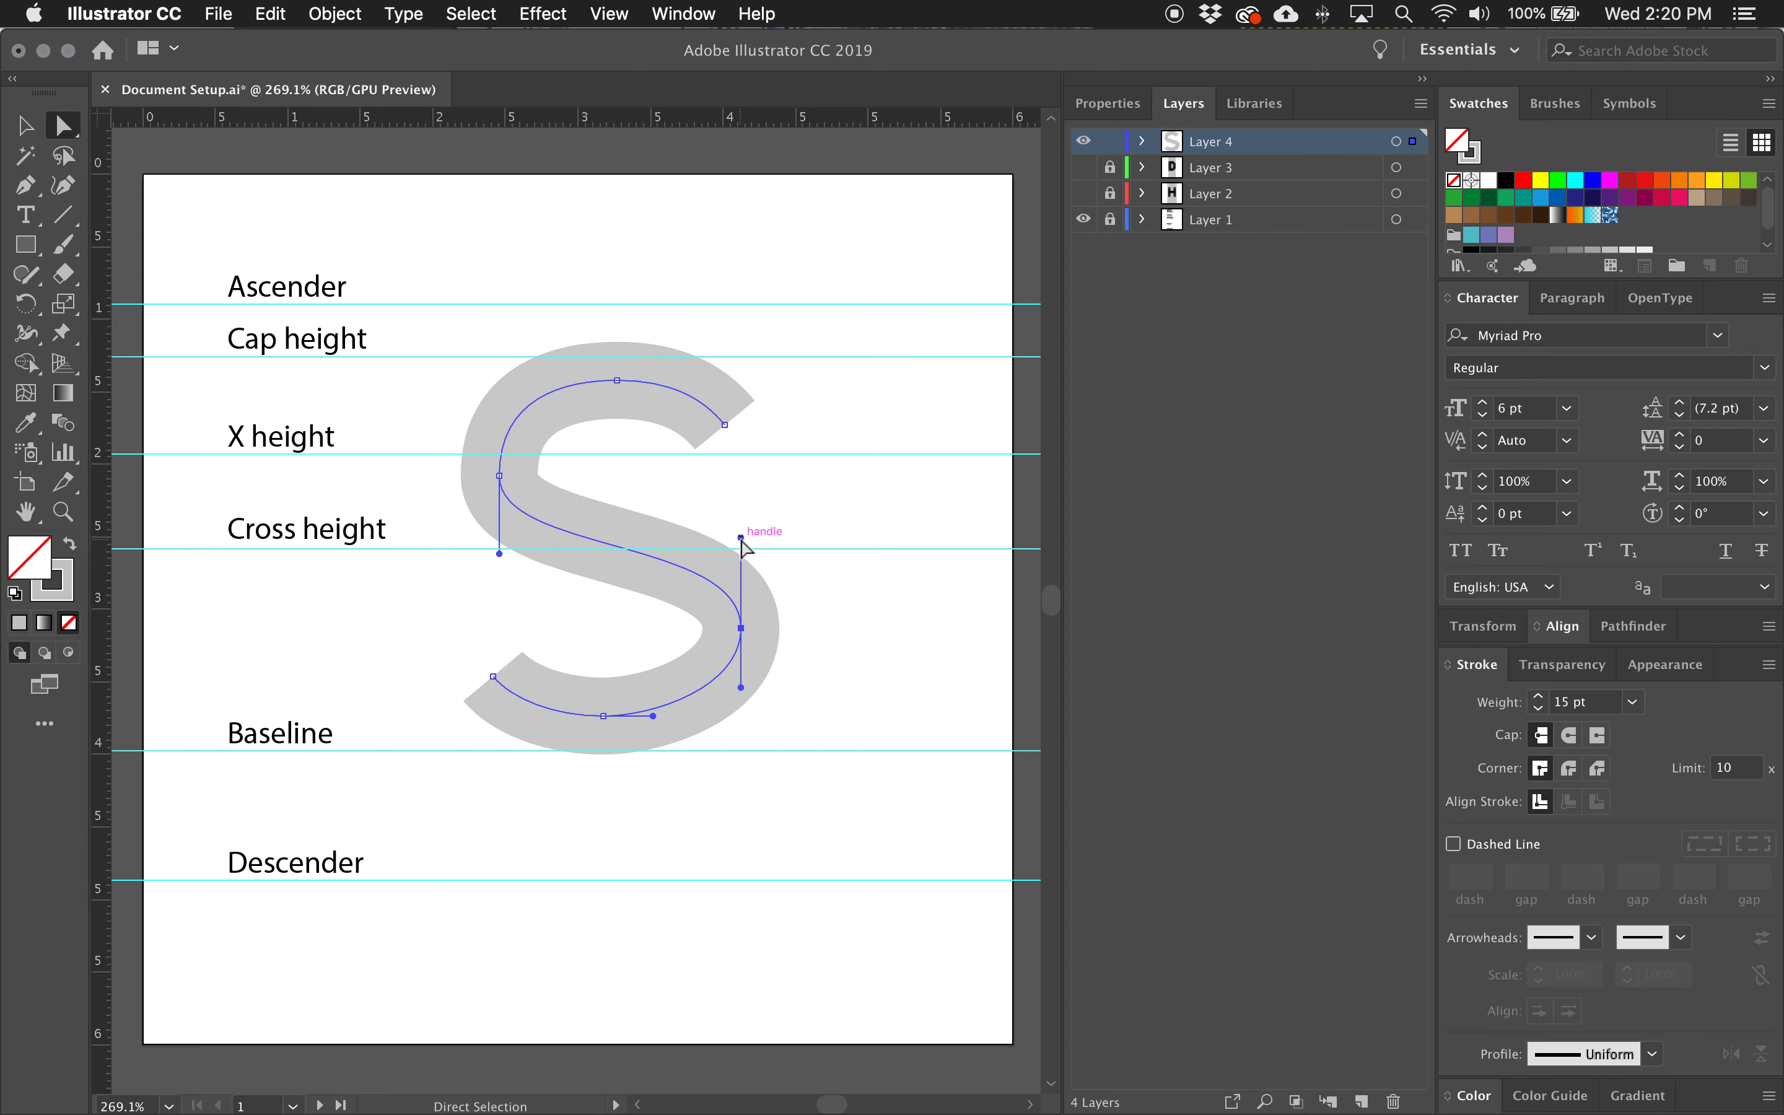
Move the S's left extreme anchor slightly up, lengthen its lower handle, and rebalance the upper handles to round the upper-left curve.
left_click_drag(499, 554, 500, 573)
scroll(500, 573, "down", 1)
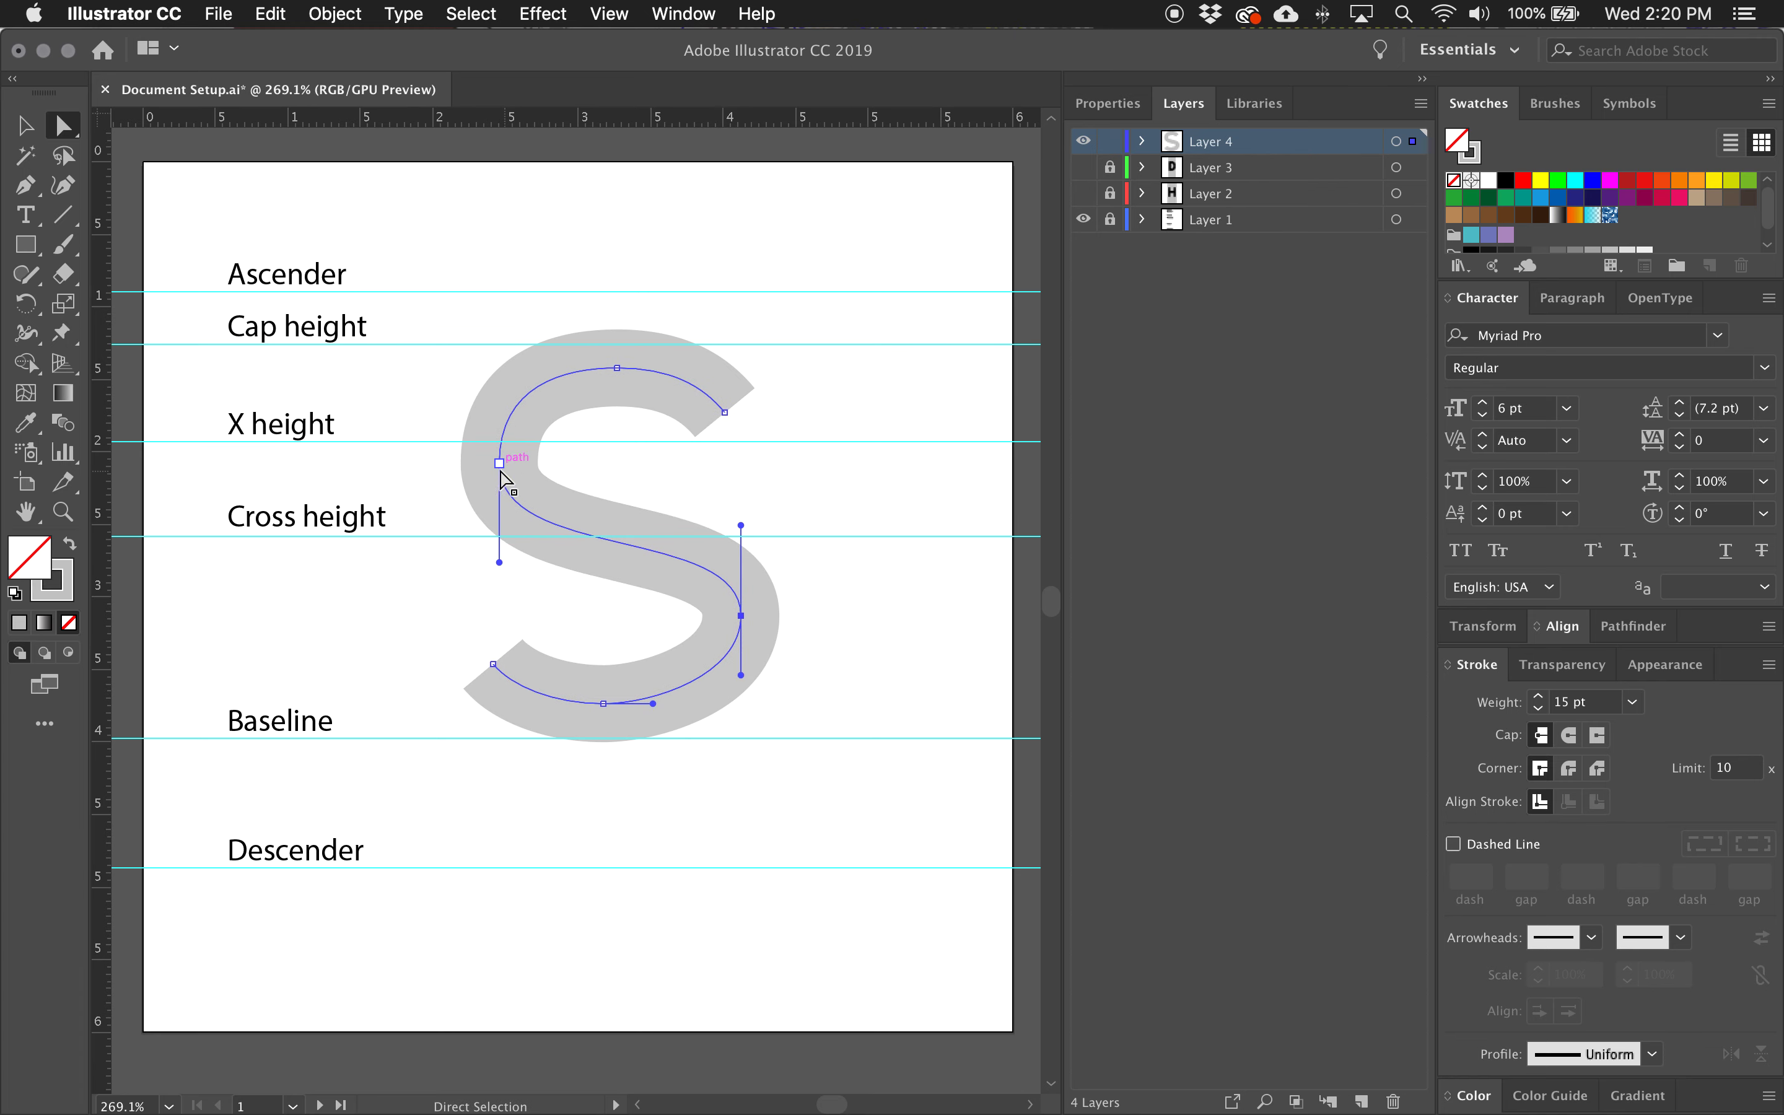
left_click_drag(499, 467, 502, 450)
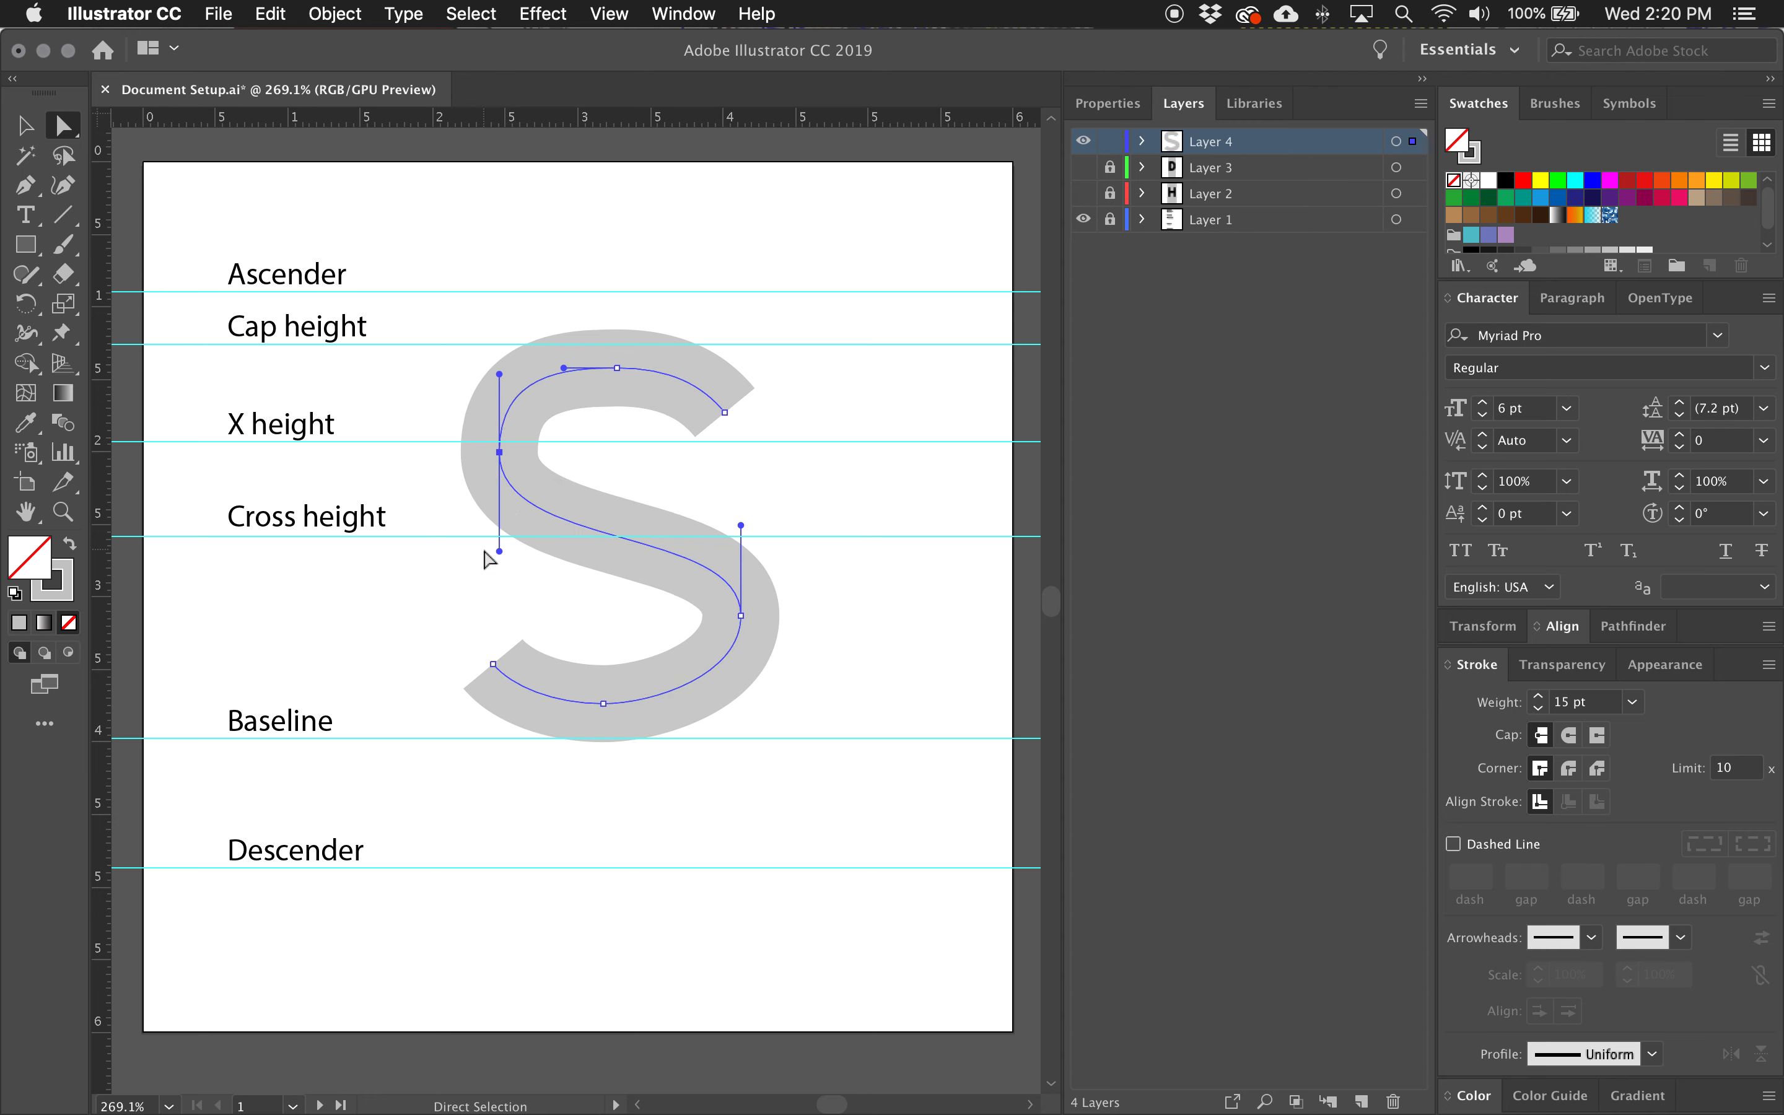
left_click_drag(499, 550, 501, 558)
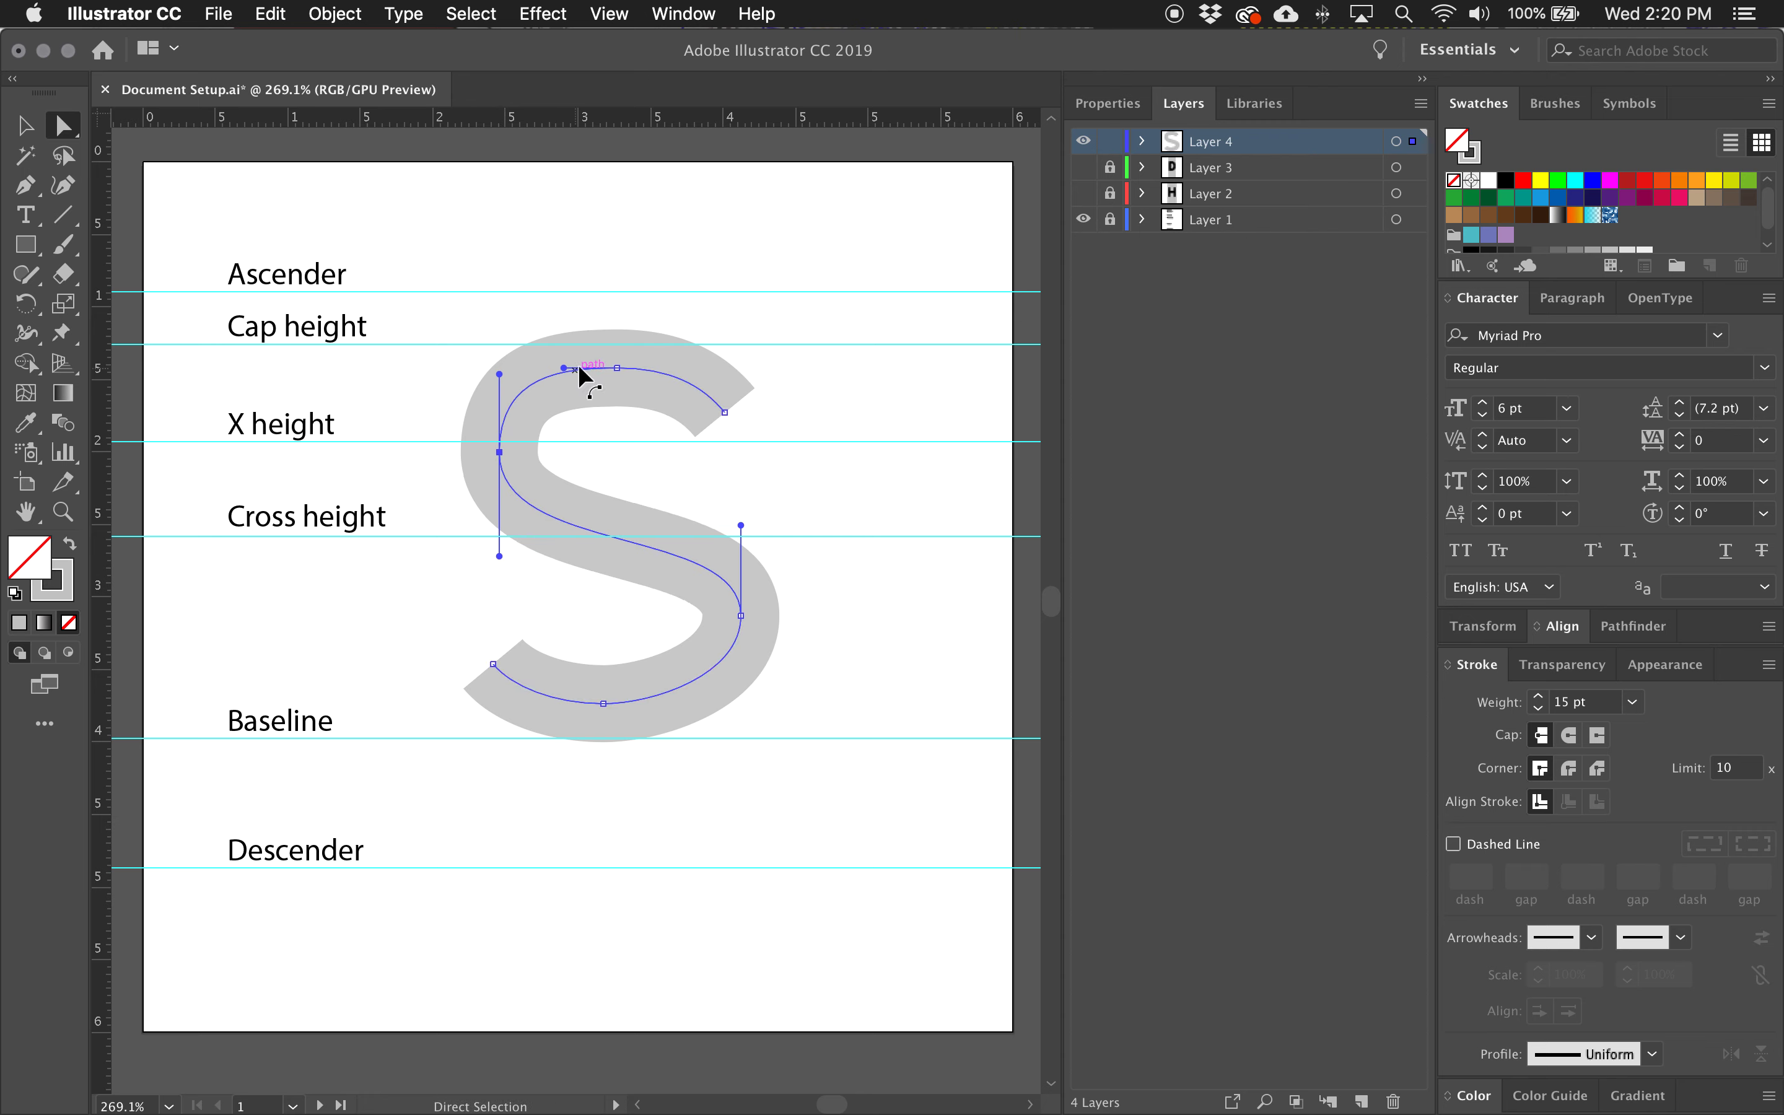
left_click_drag(499, 374, 548, 367)
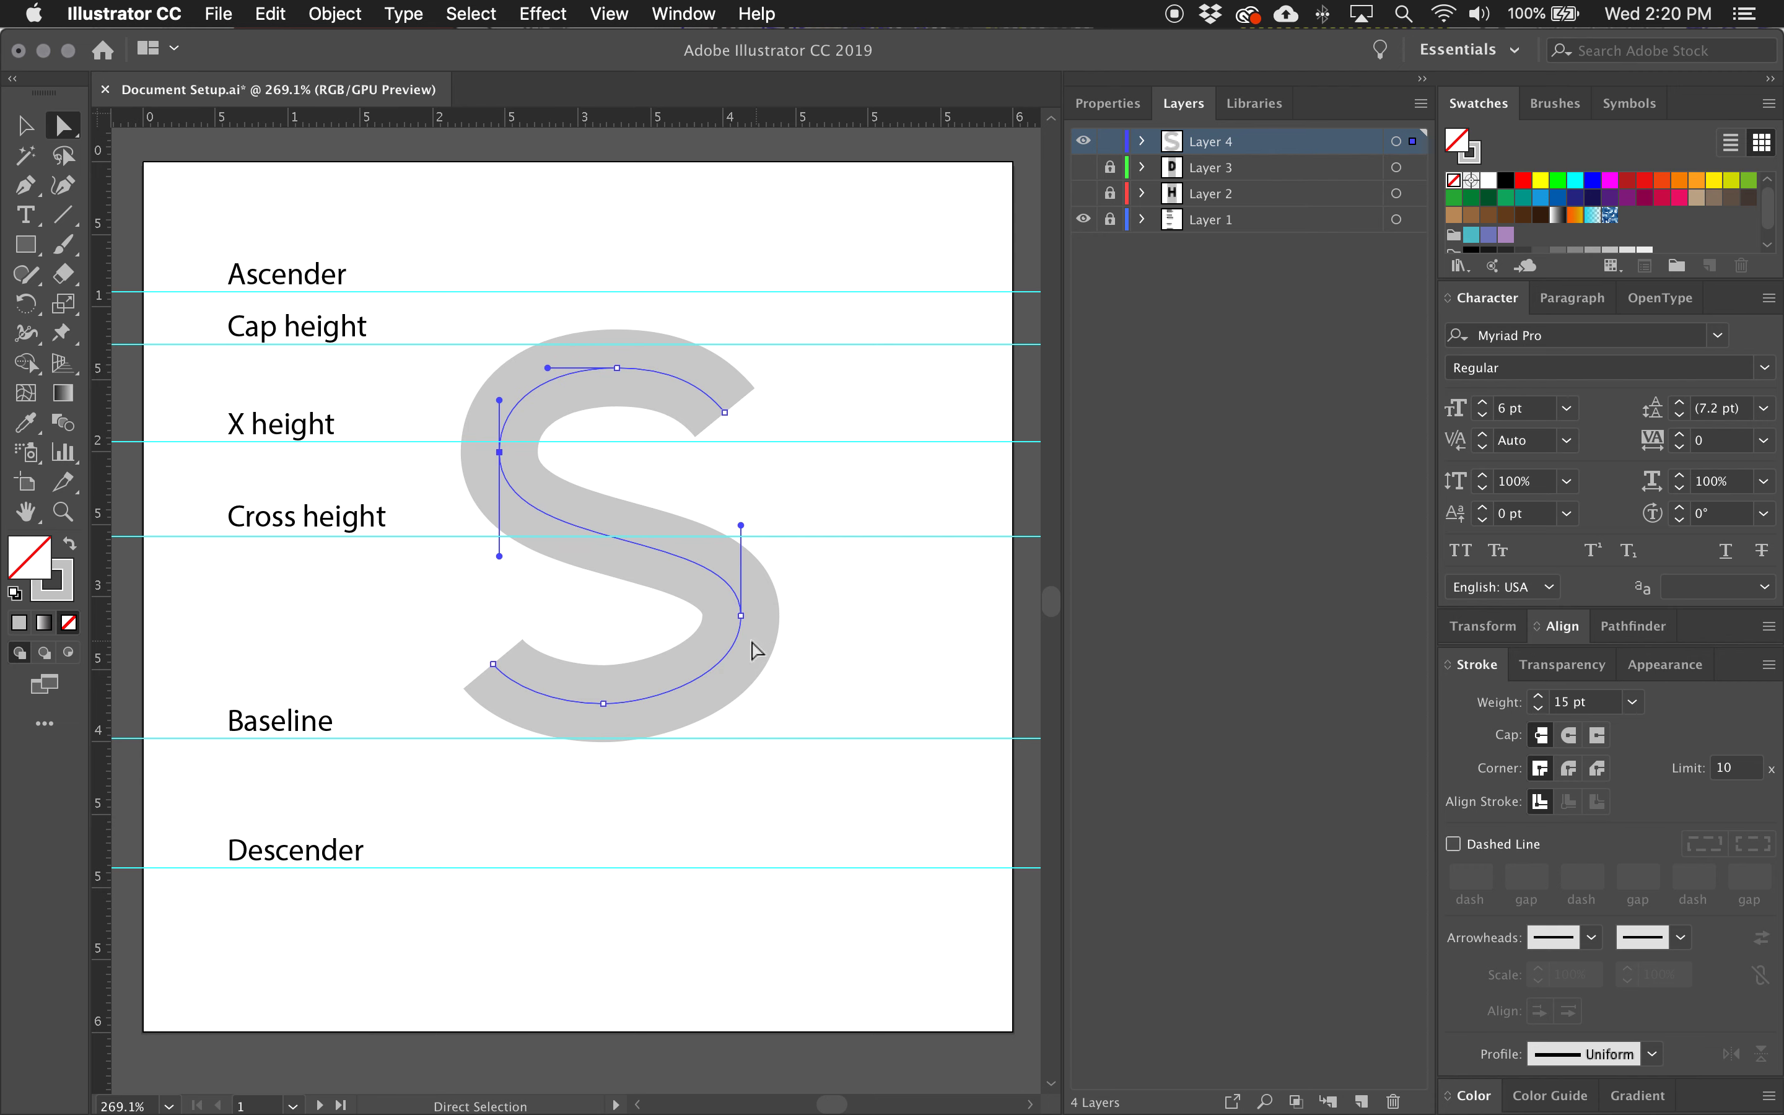
Move the S's right extreme anchor slightly down, lengthen its upper handle, and rebalance the lower handles to round the lower-right curve.
left_click_drag(741, 615, 742, 628)
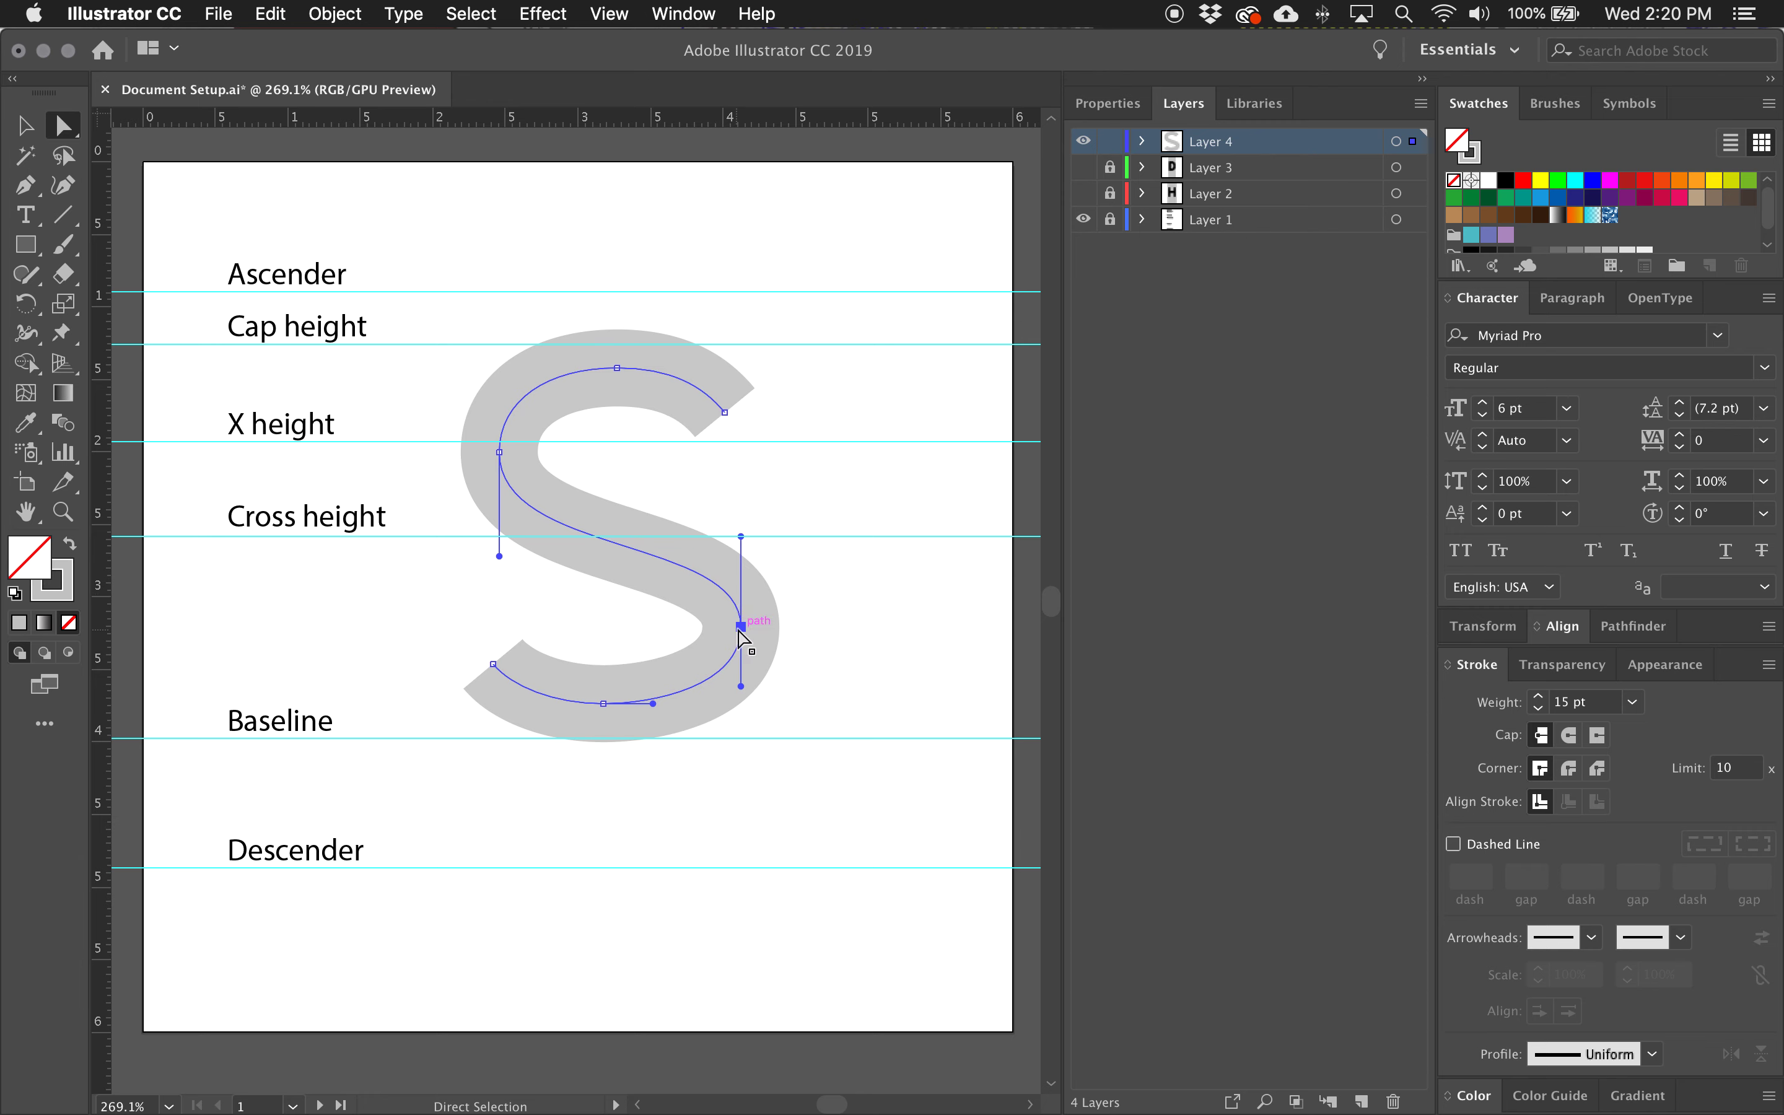
key("Up")
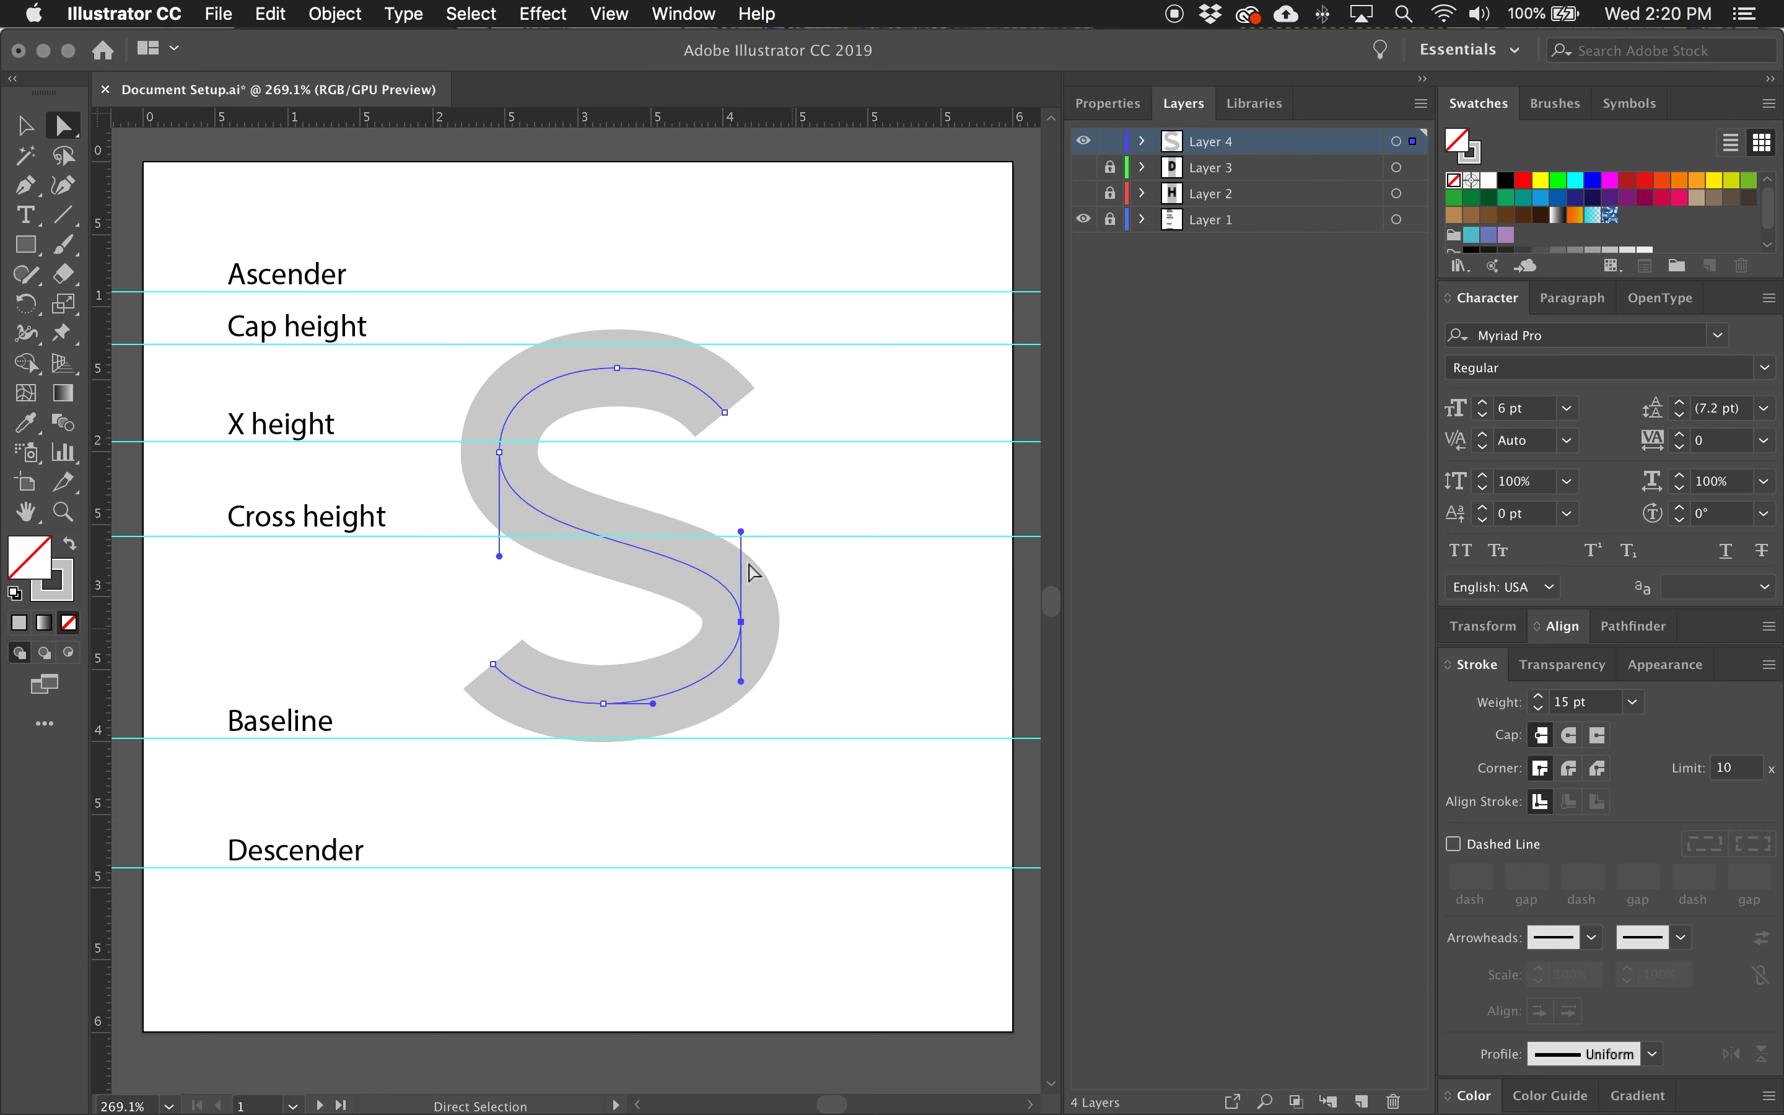
left_click_drag(741, 531, 738, 523)
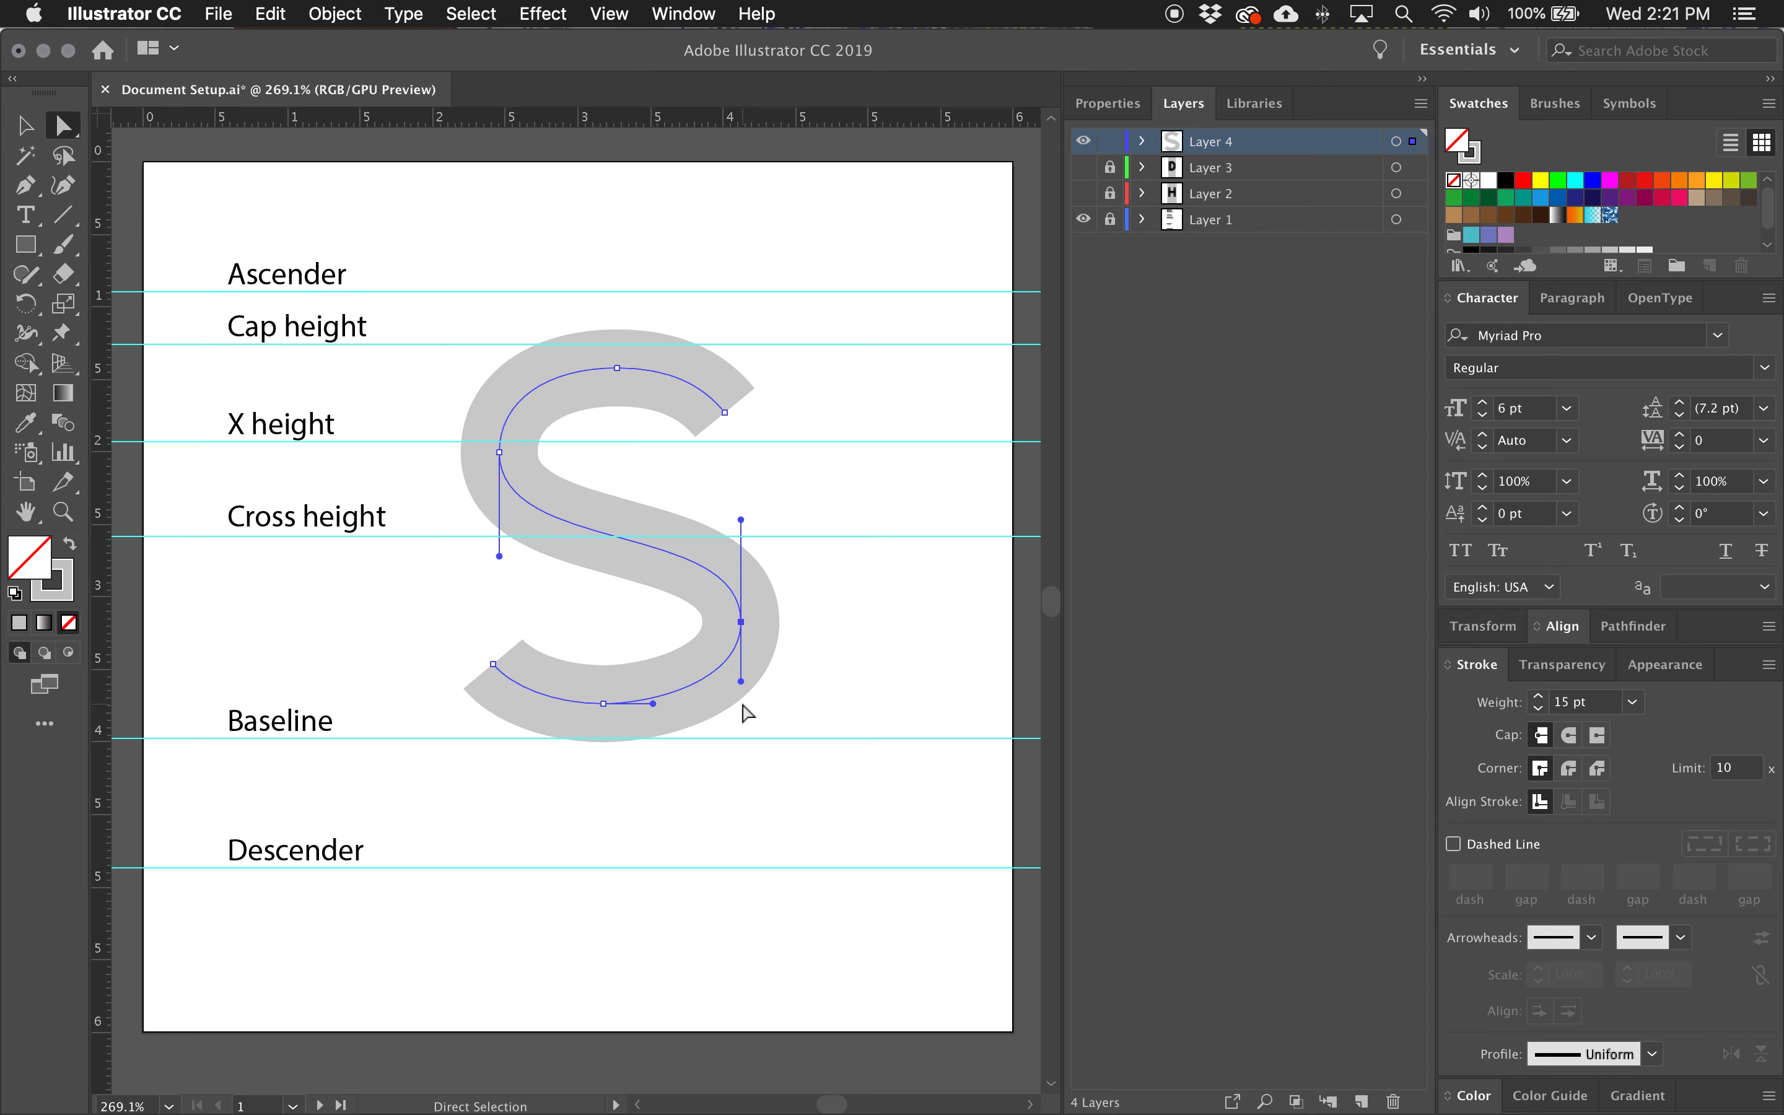
left_click_drag(742, 680, 680, 701)
Raise the S's lower-left terminal slightly and shift the bottom anchor right, into vertical alignment with the top anchor.
left_click(495, 668)
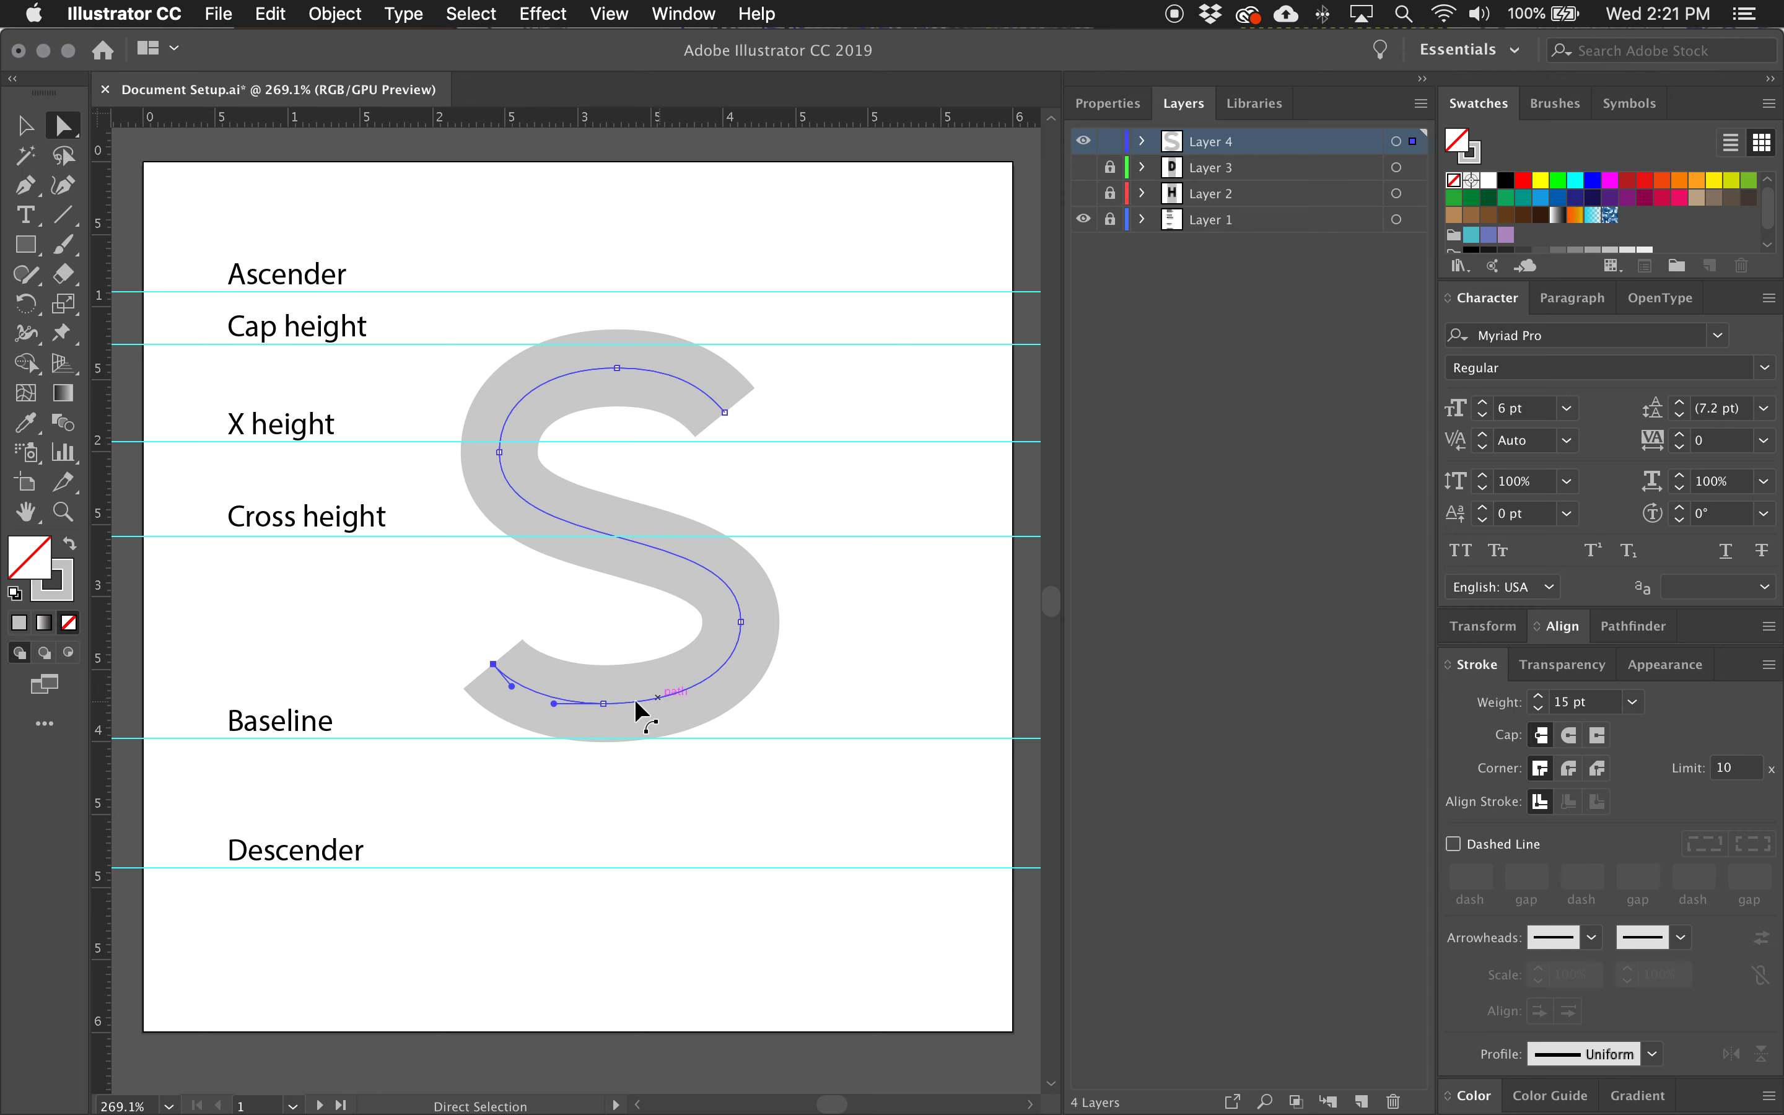
left_click_drag(489, 665, 493, 654)
left_click(603, 704)
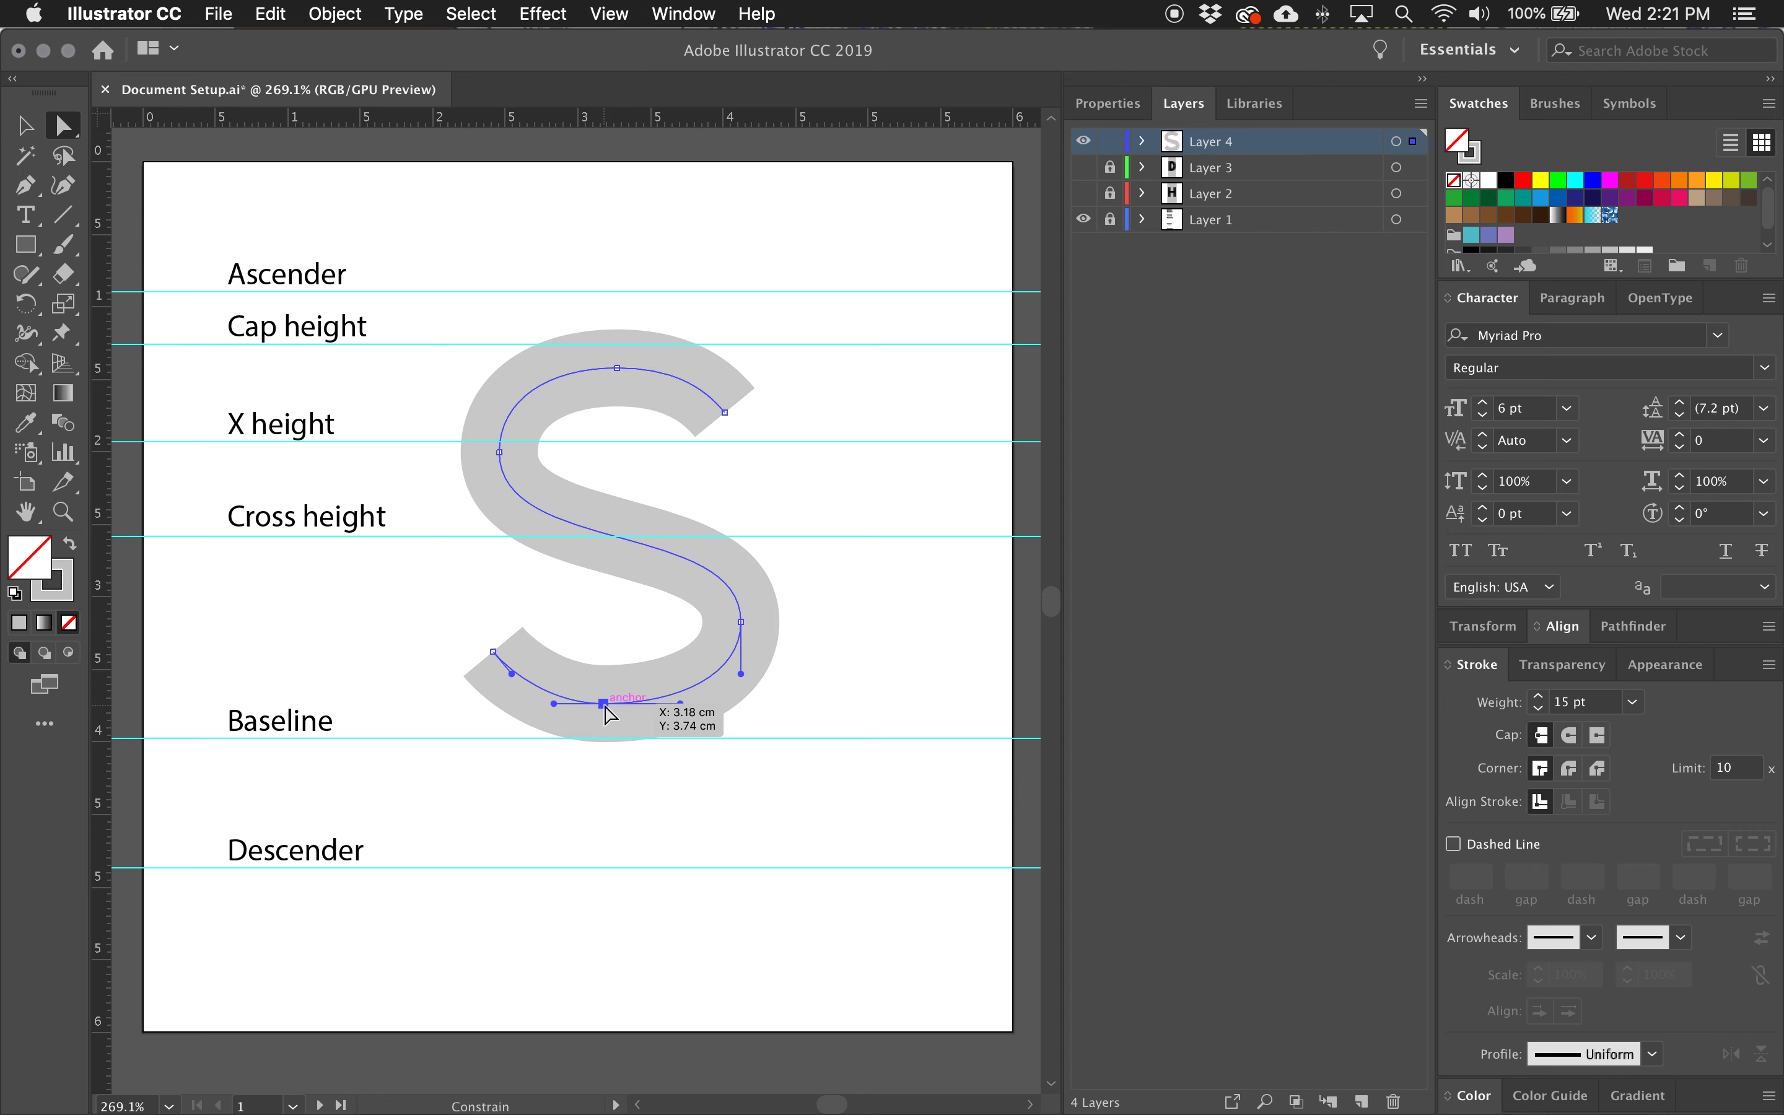
left_click_drag(605, 705, 679, 703)
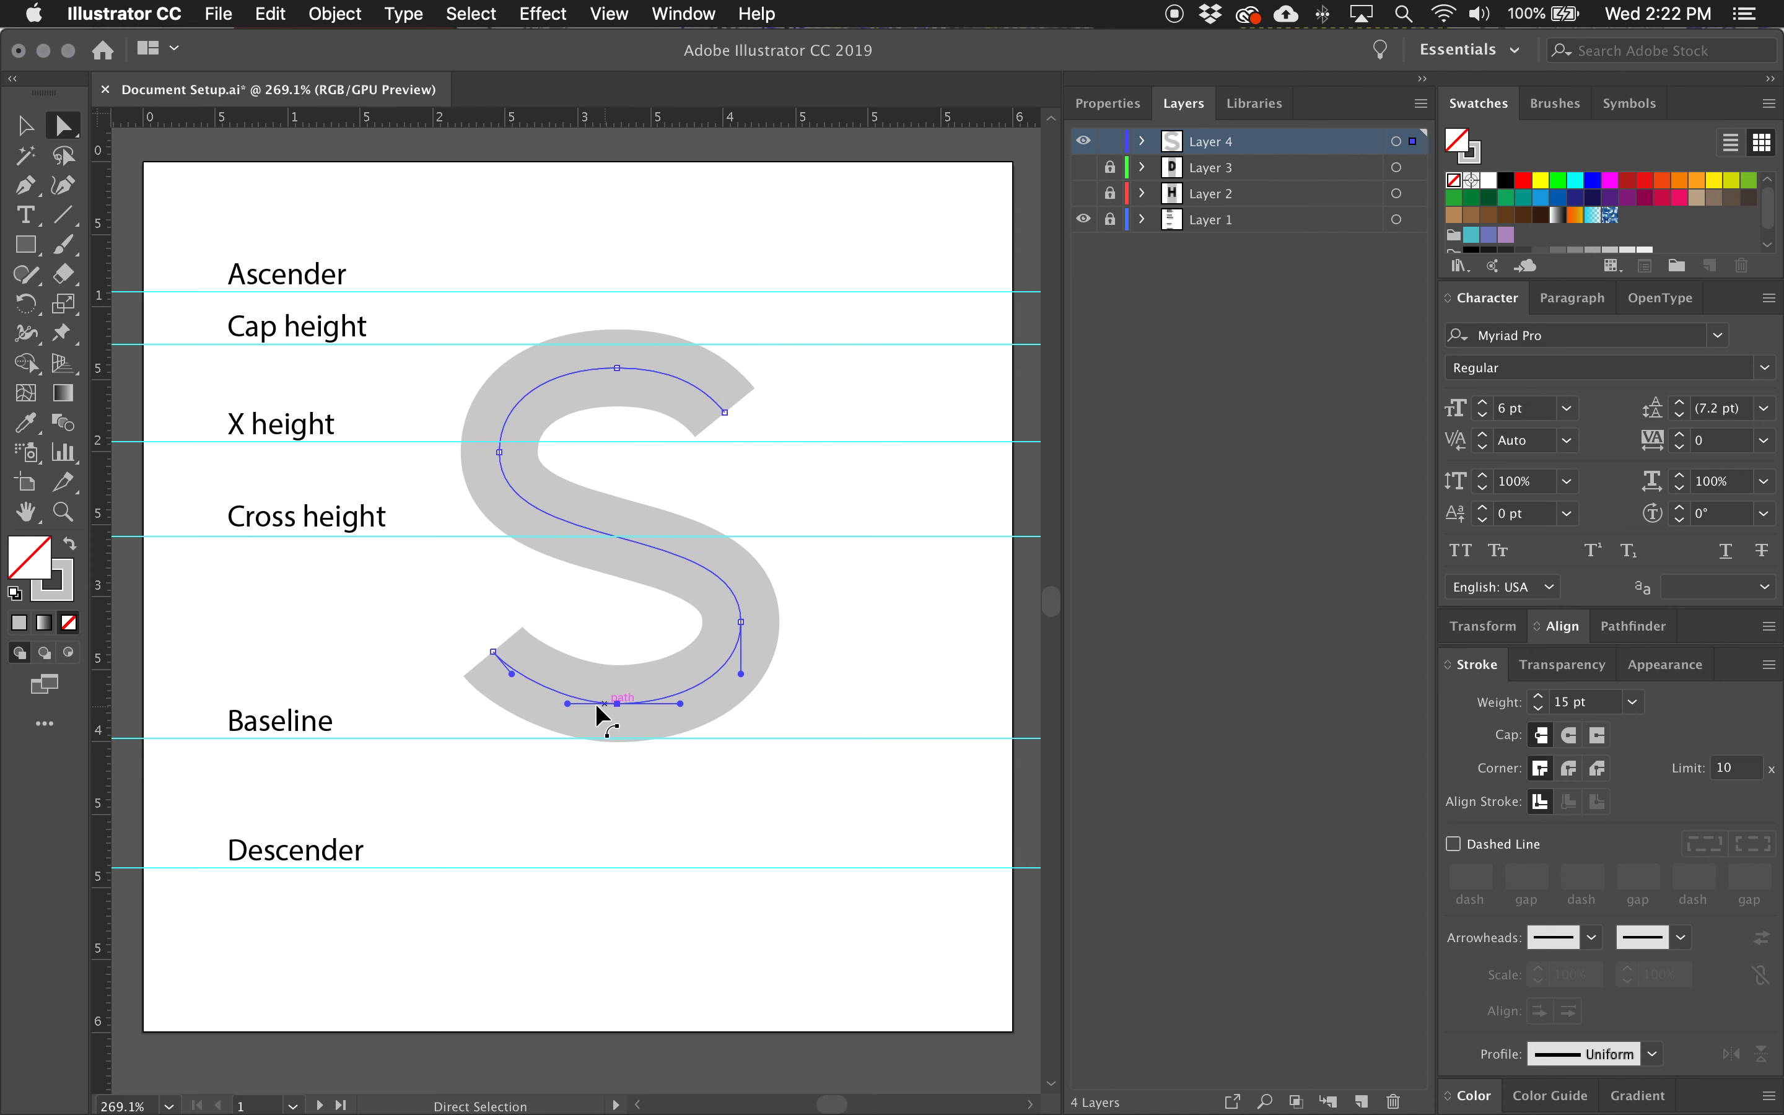
left_click(563, 701)
left_click_drag(563, 701, 562, 701)
left_click(617, 704)
Nudge the S's left extreme, top and upper-right terminal anchors slightly to the right to narrow the upper bowl.
left_click(499, 452)
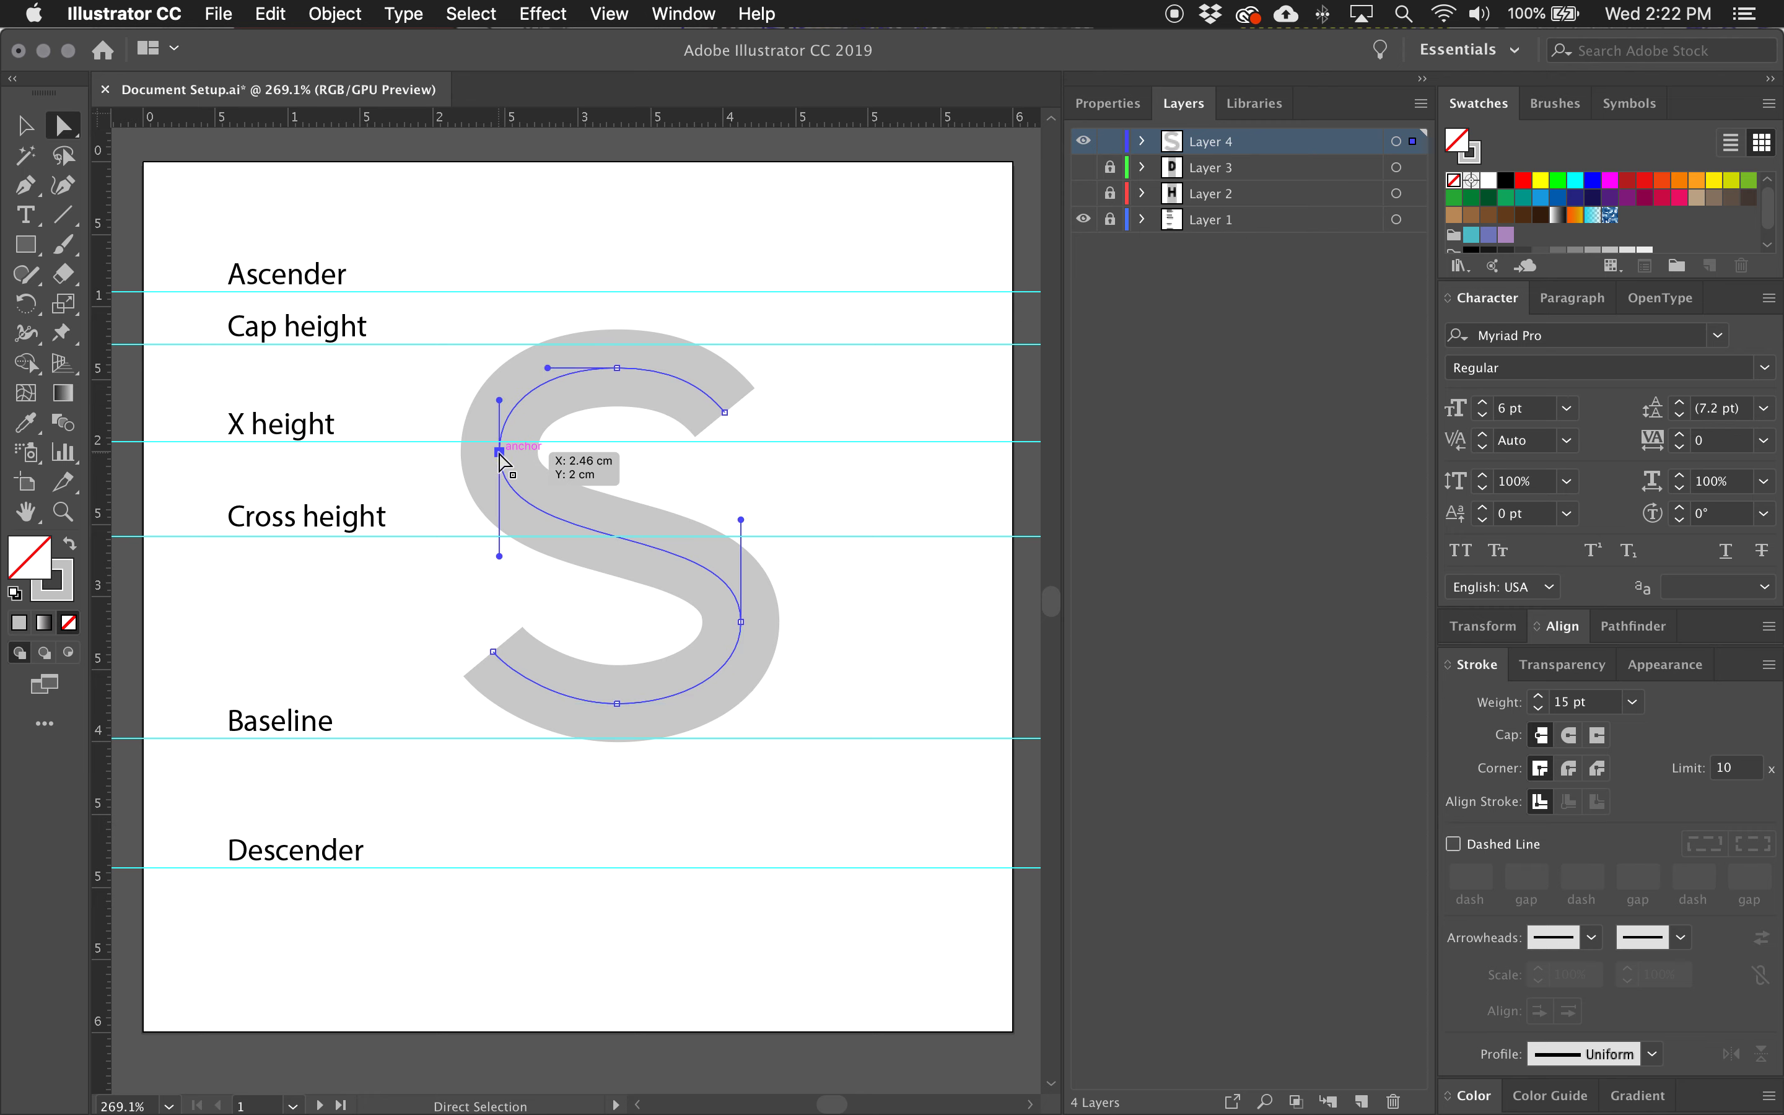
left_click(499, 452)
left_click_drag(501, 457, 513, 461)
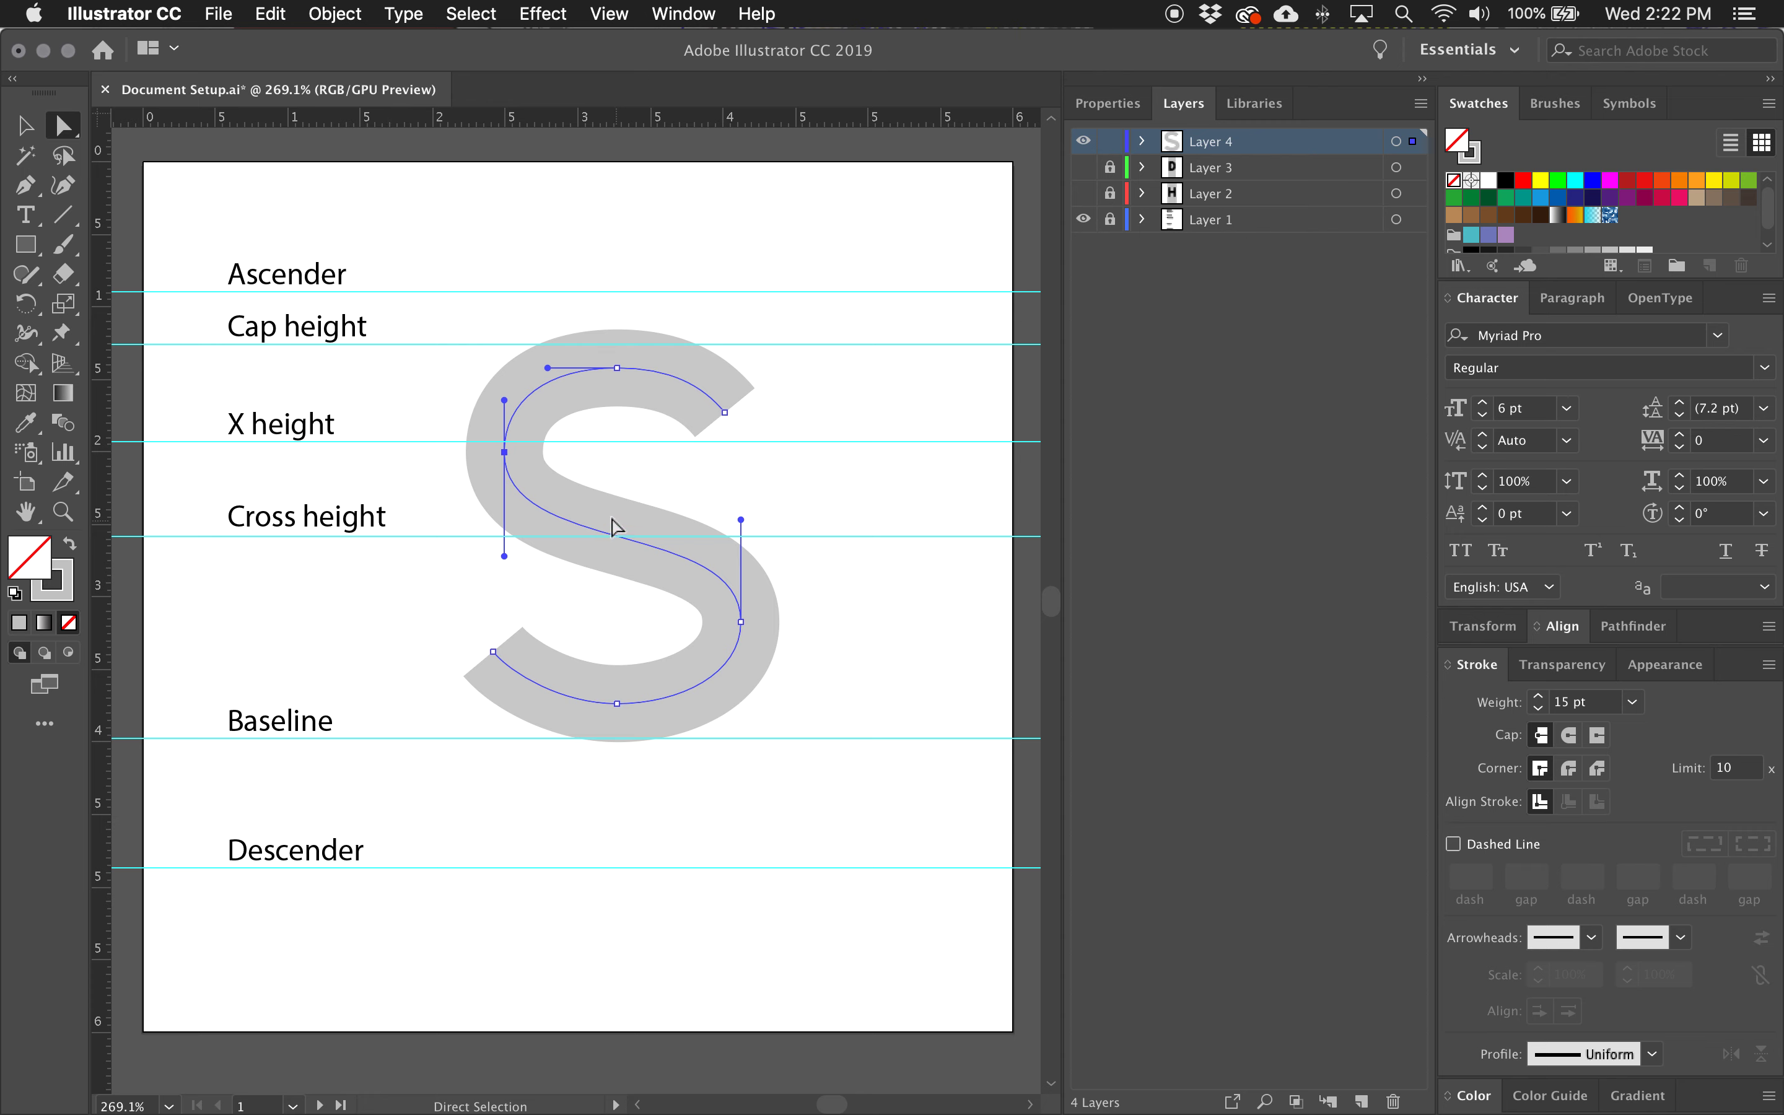
left_click(729, 411)
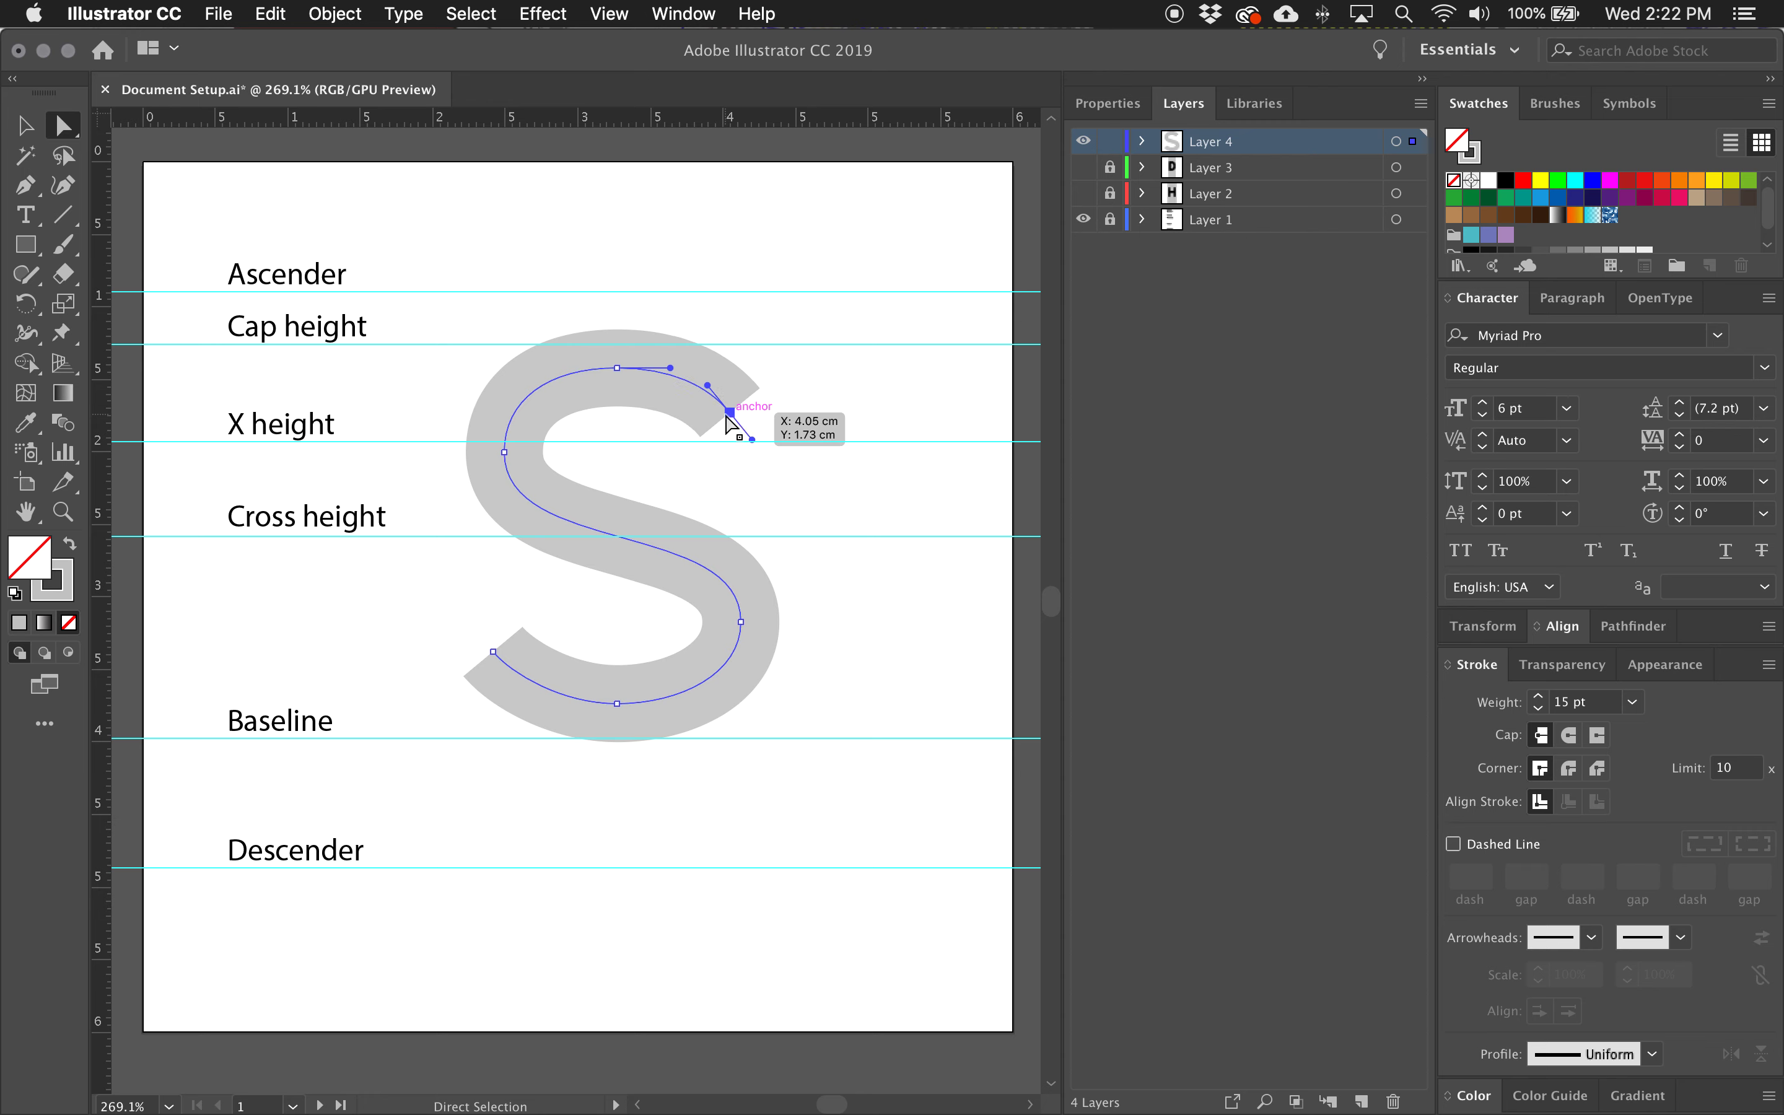
left_click(617, 367)
key("Right")
left_click_drag(729, 411, 734, 411)
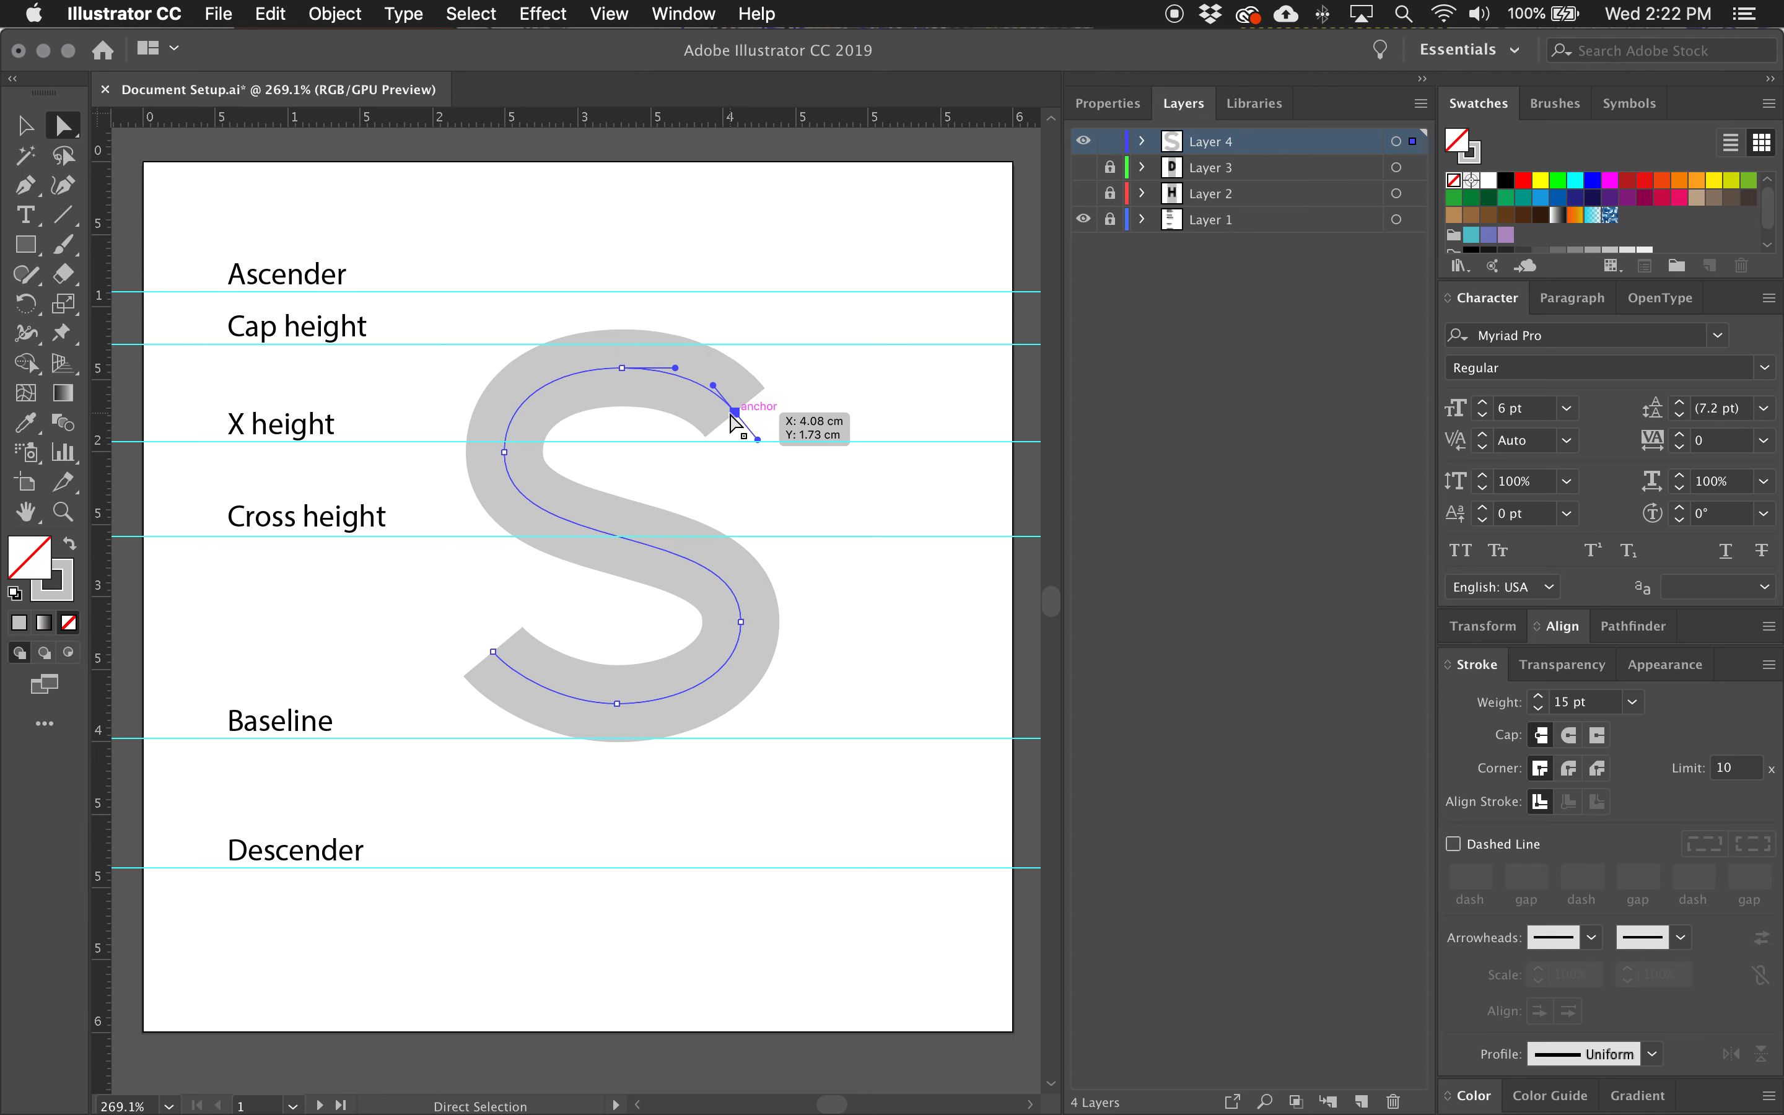
left_click(504, 451)
key("Right")
left_click(849, 638)
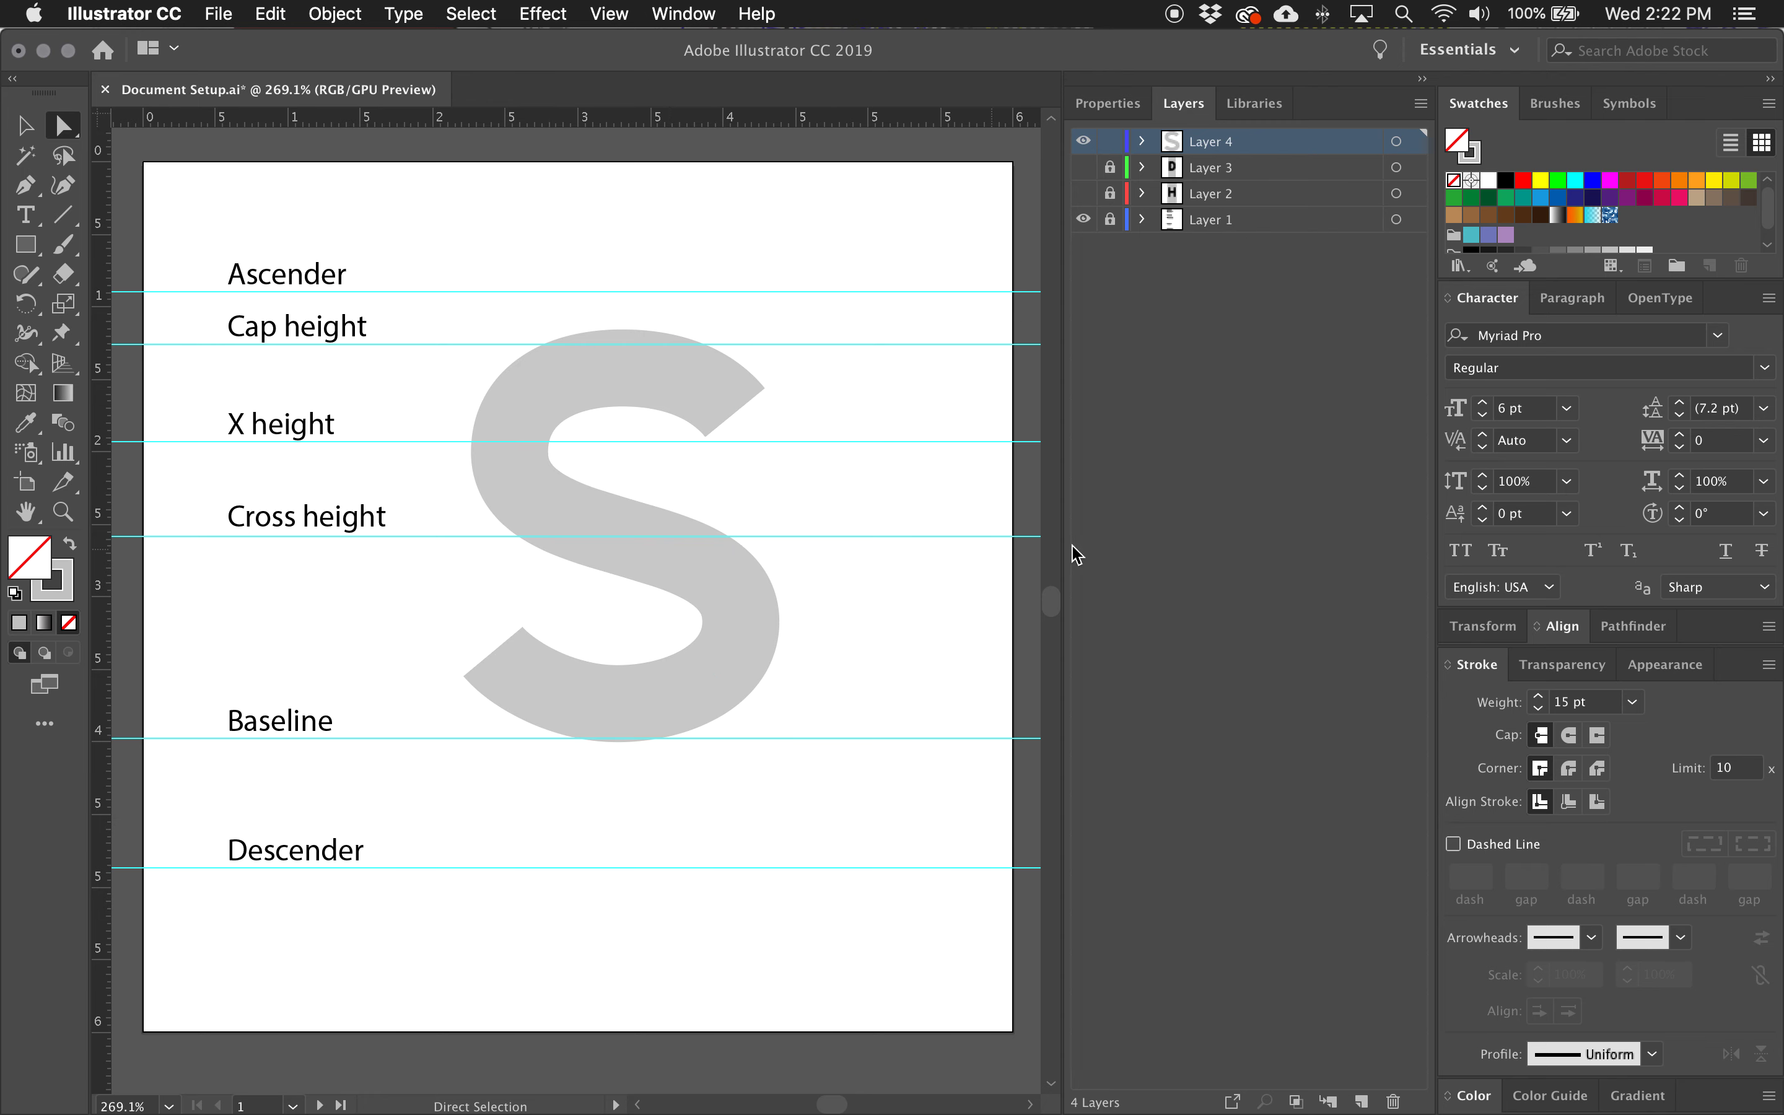
Change the S's stroke color to black (000000) and deselect the path.
left_click(720, 569)
left_click(66, 594)
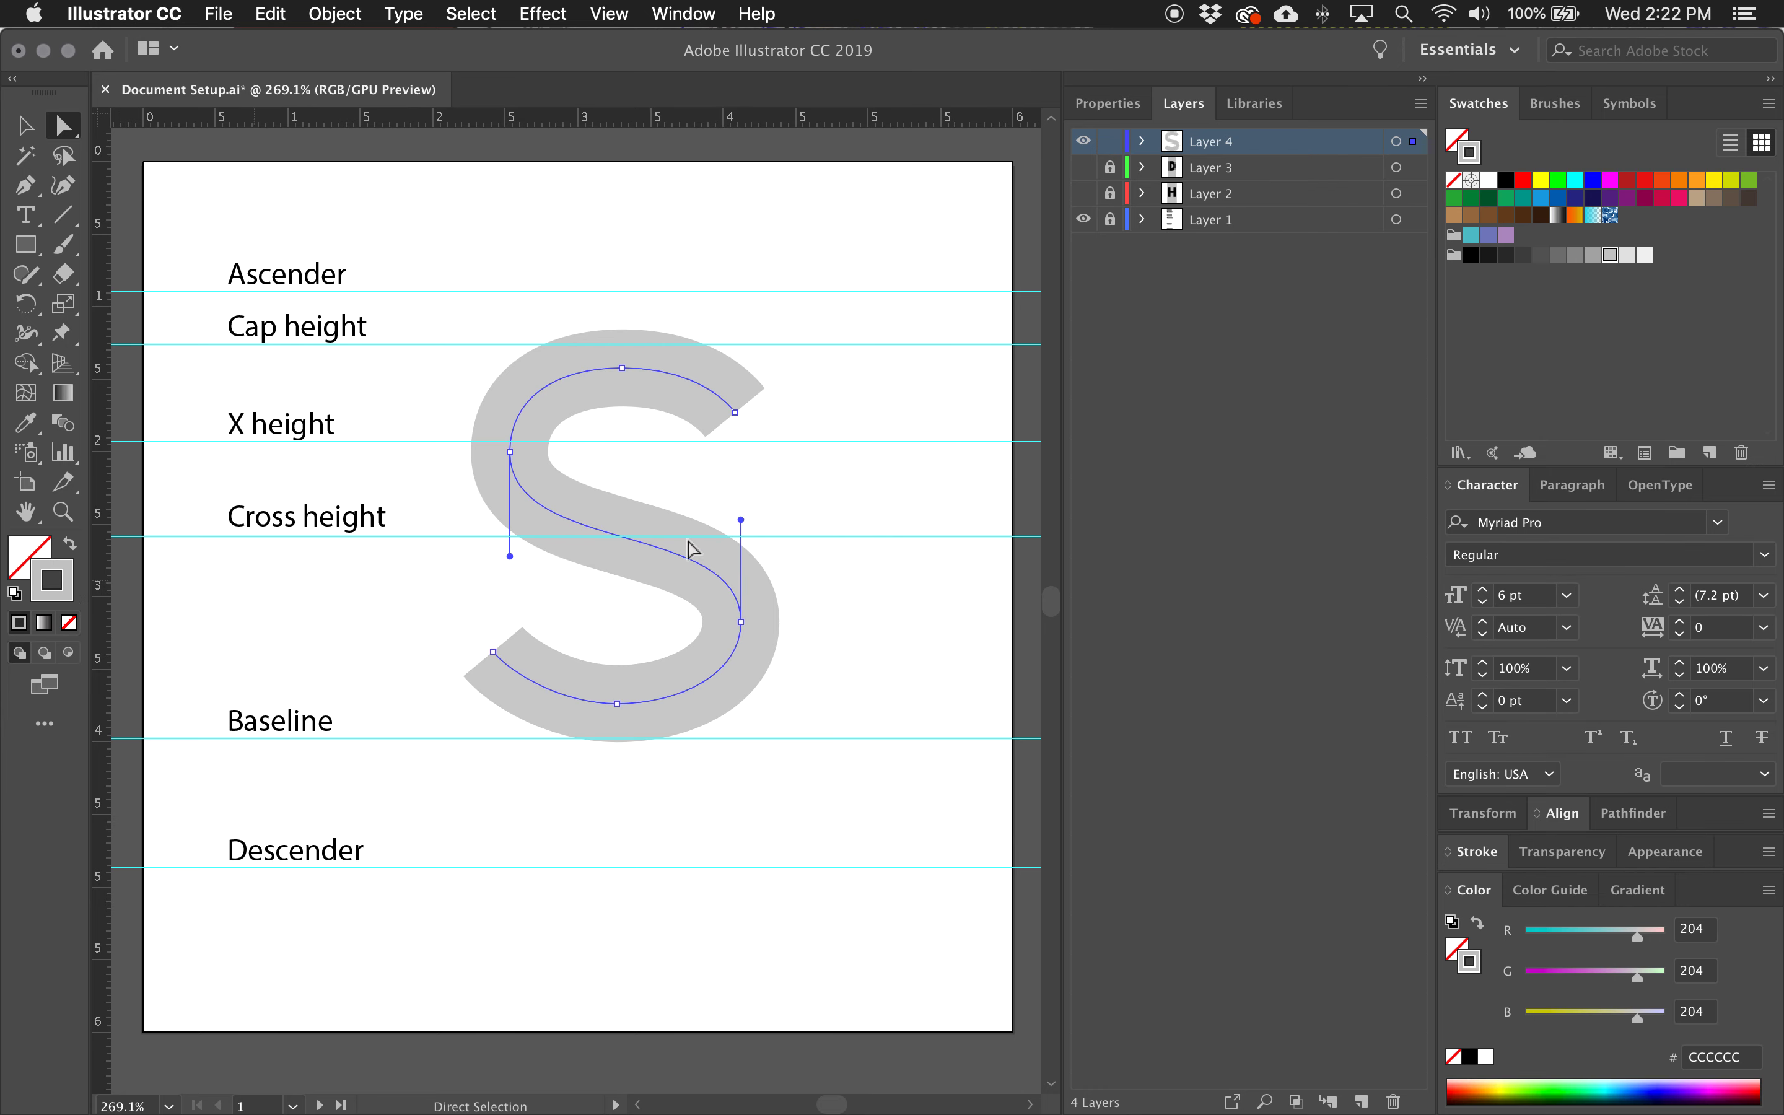
left_click(1469, 256)
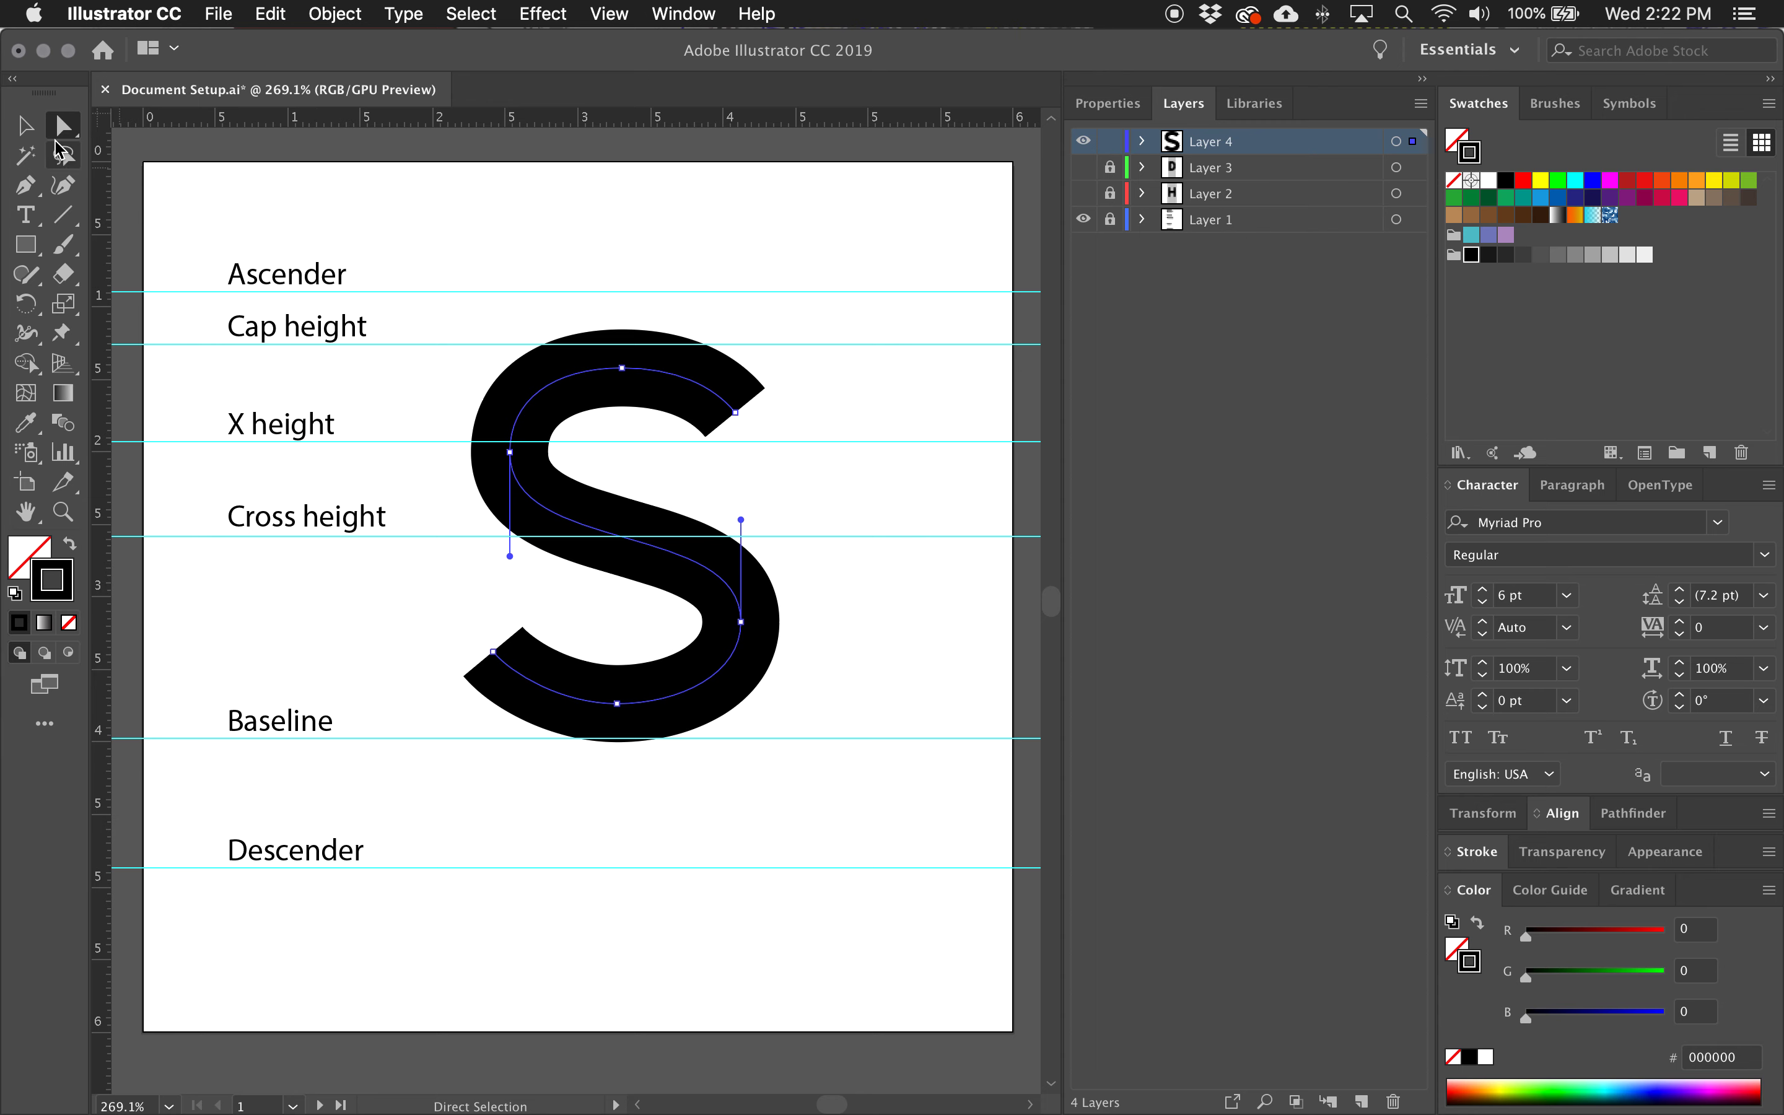
left_click(25, 125)
left_click(759, 330)
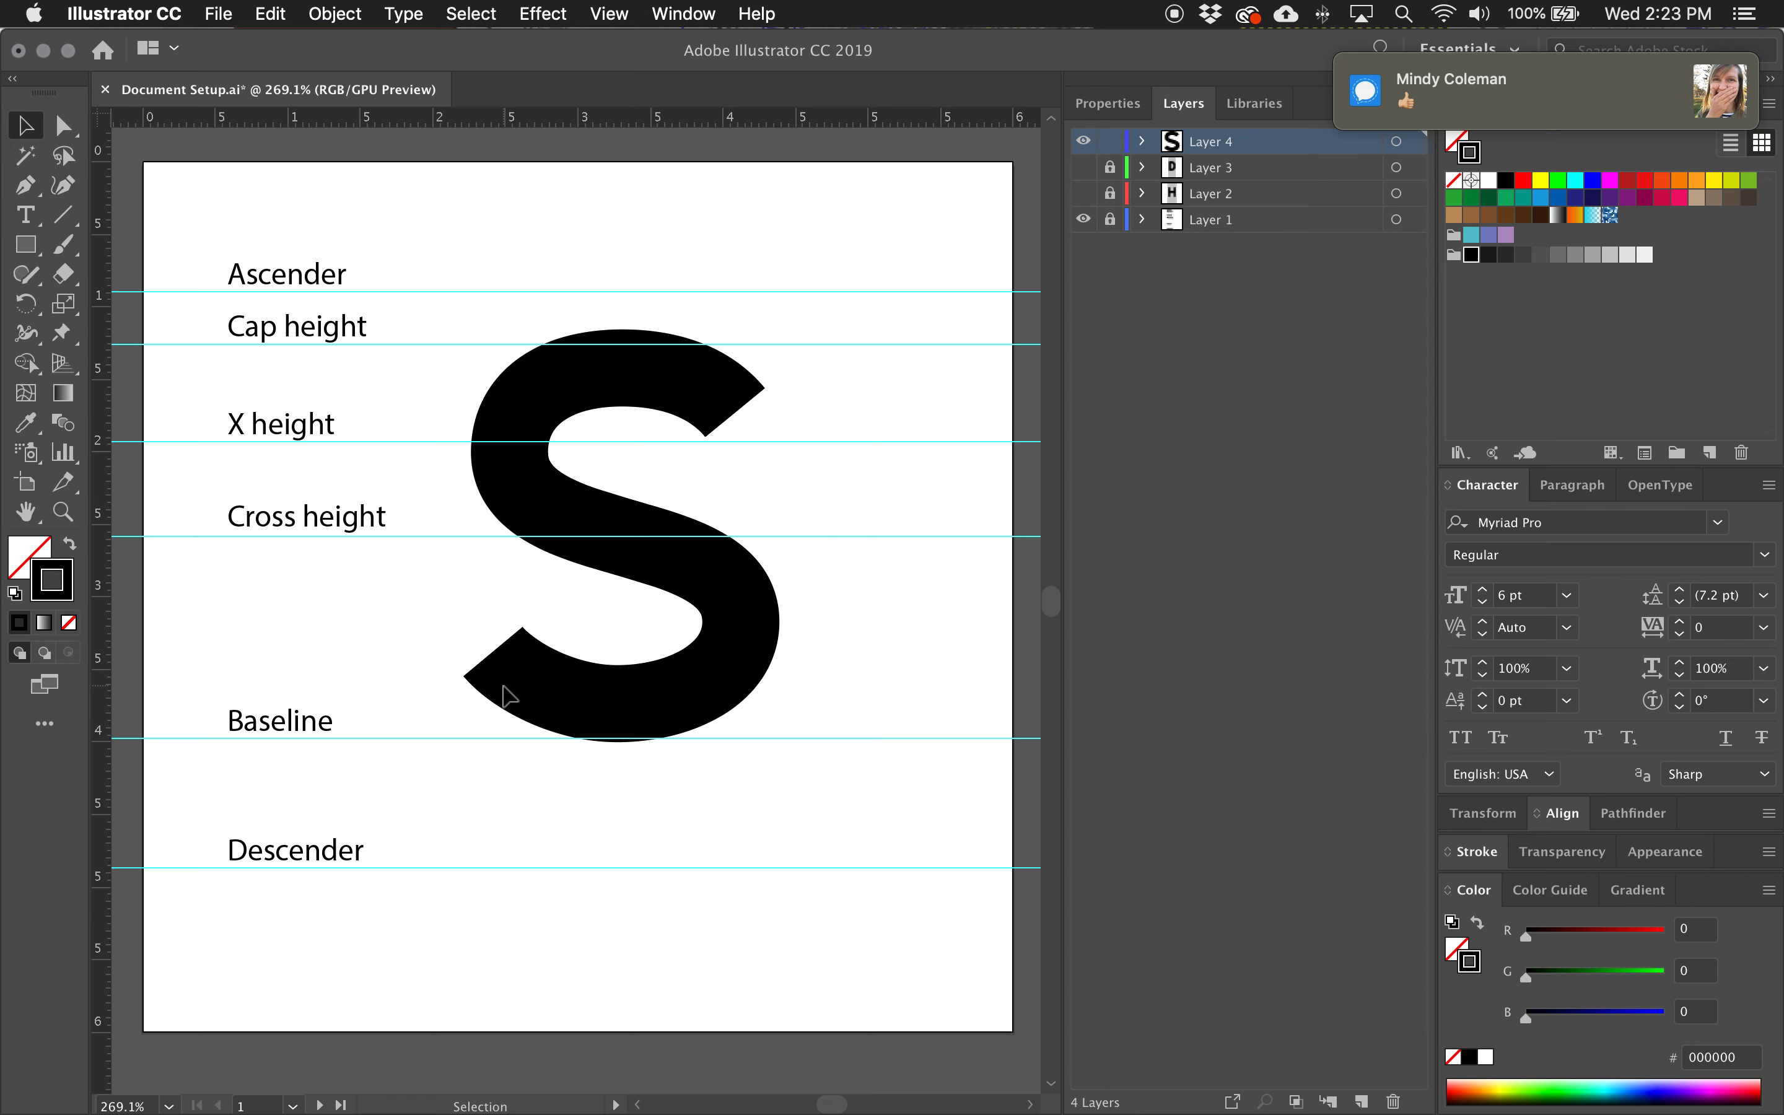
scroll(720, 472, "left", 1)
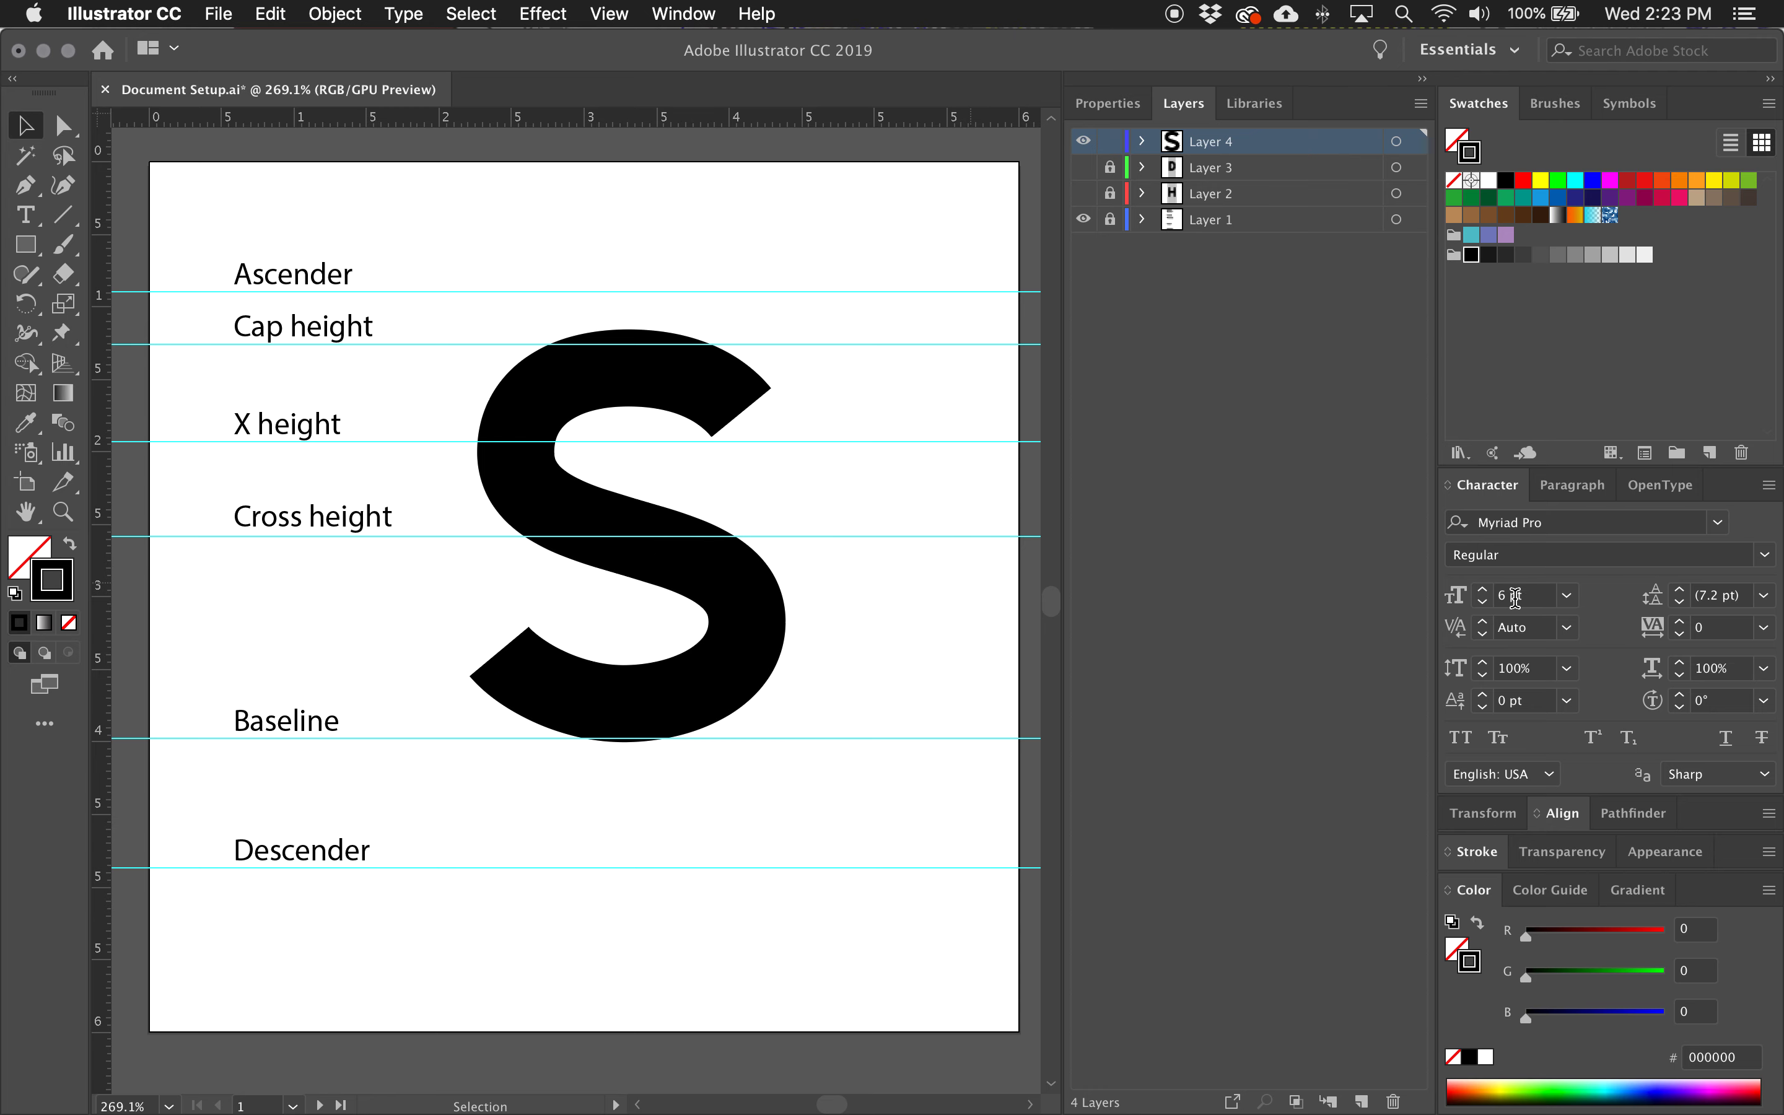
left_click(1478, 855)
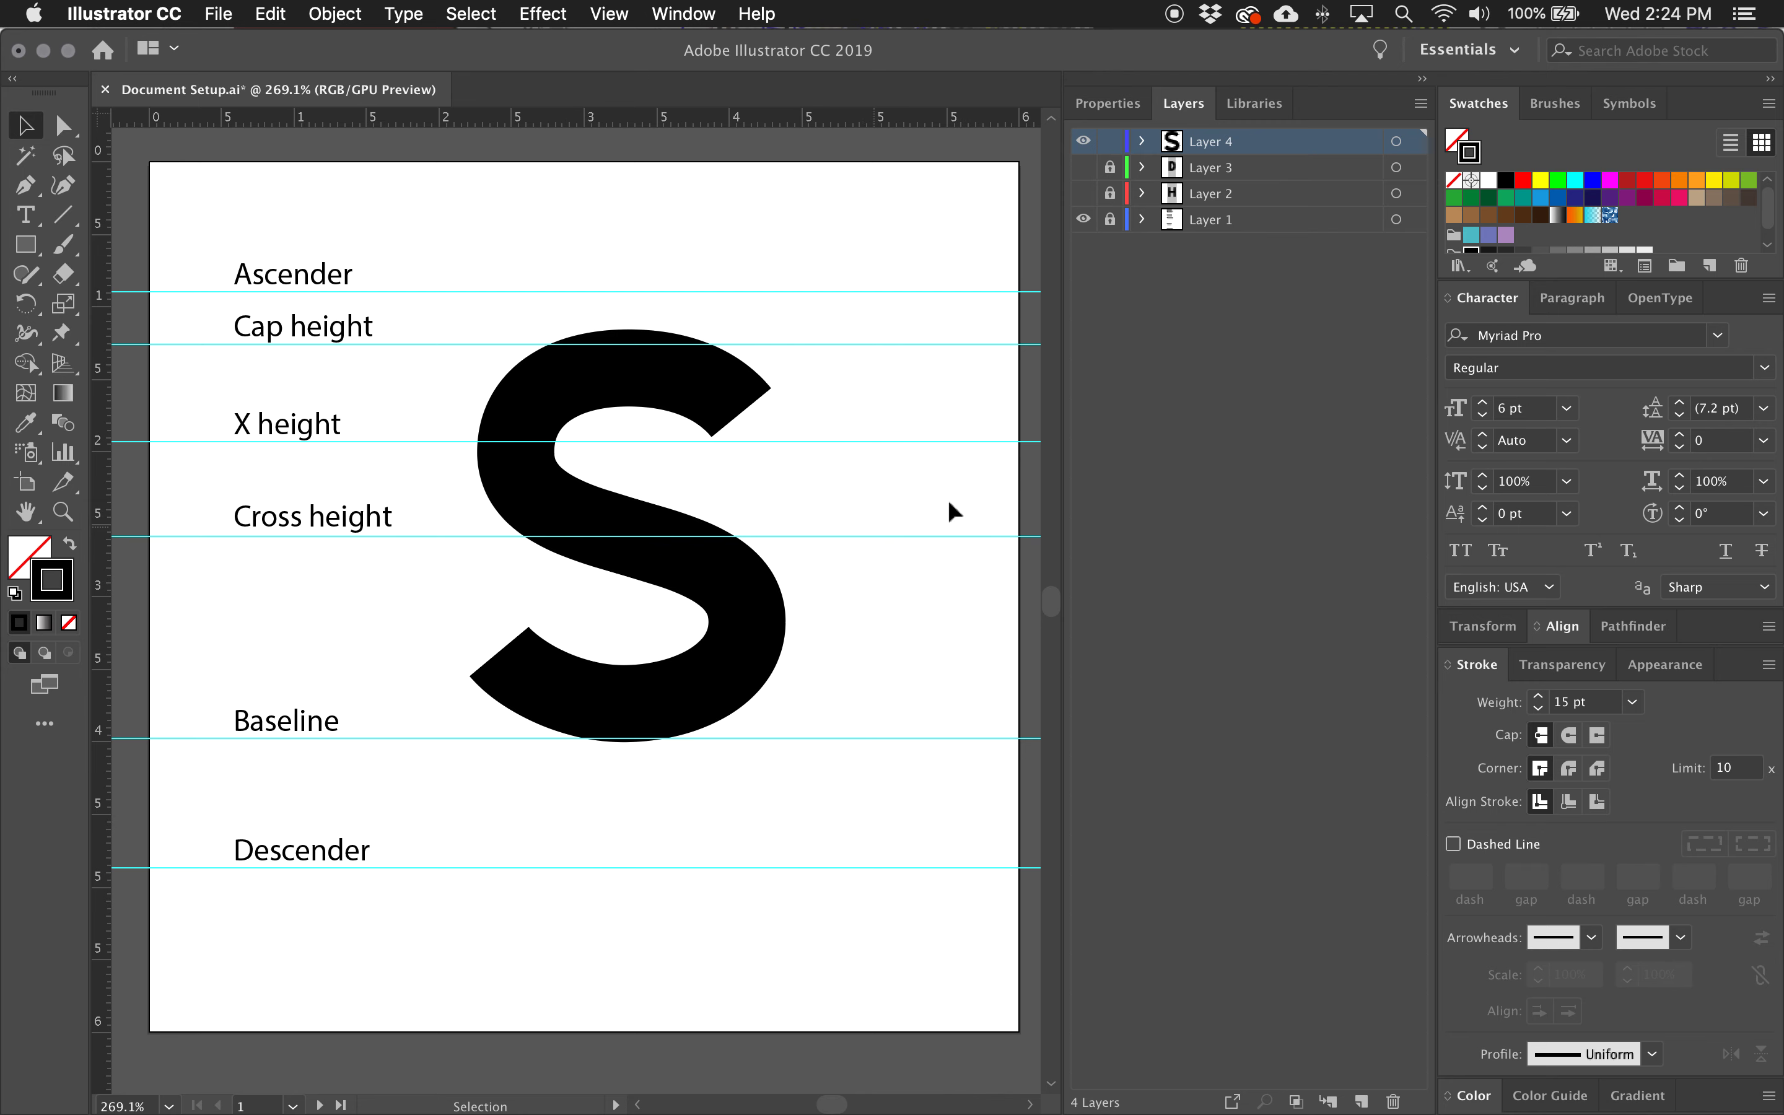
Paste a copy of the S path directly behind the original in Layer 4, and lock and hide that copy.
left_click(1141, 141)
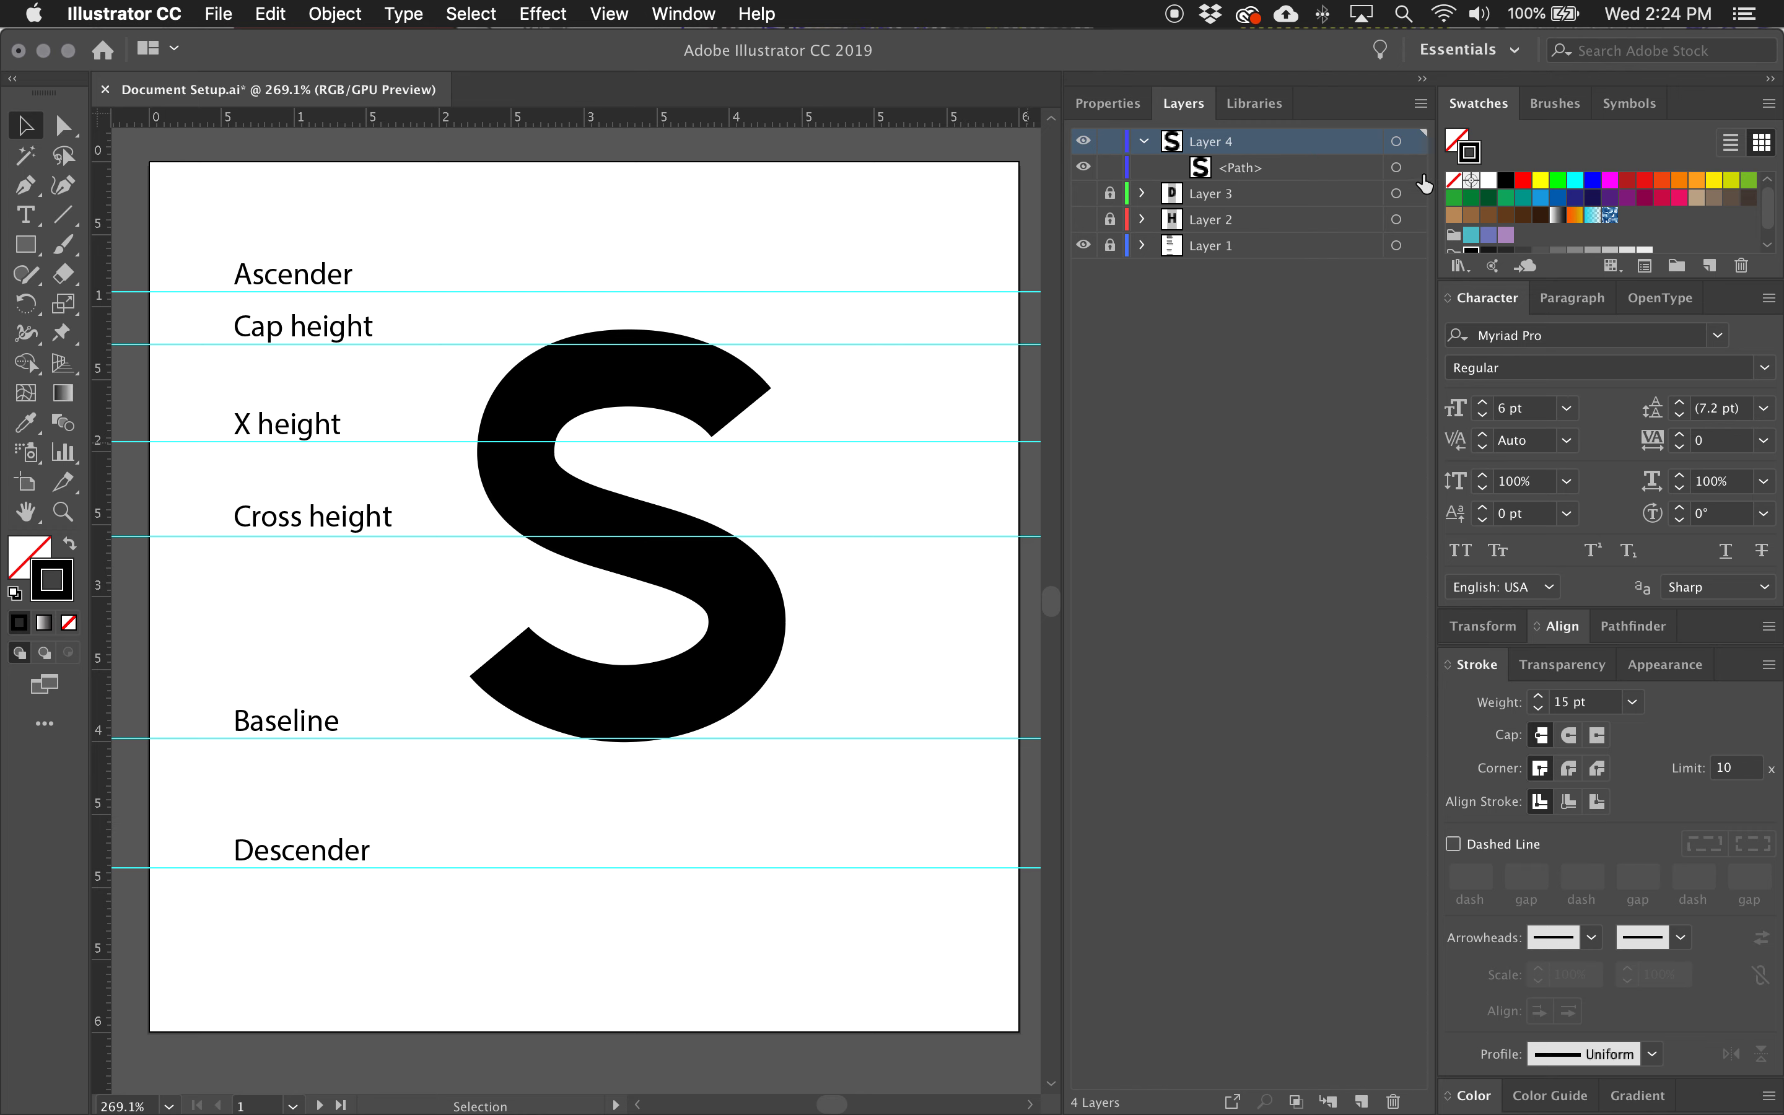
left_click(1414, 168)
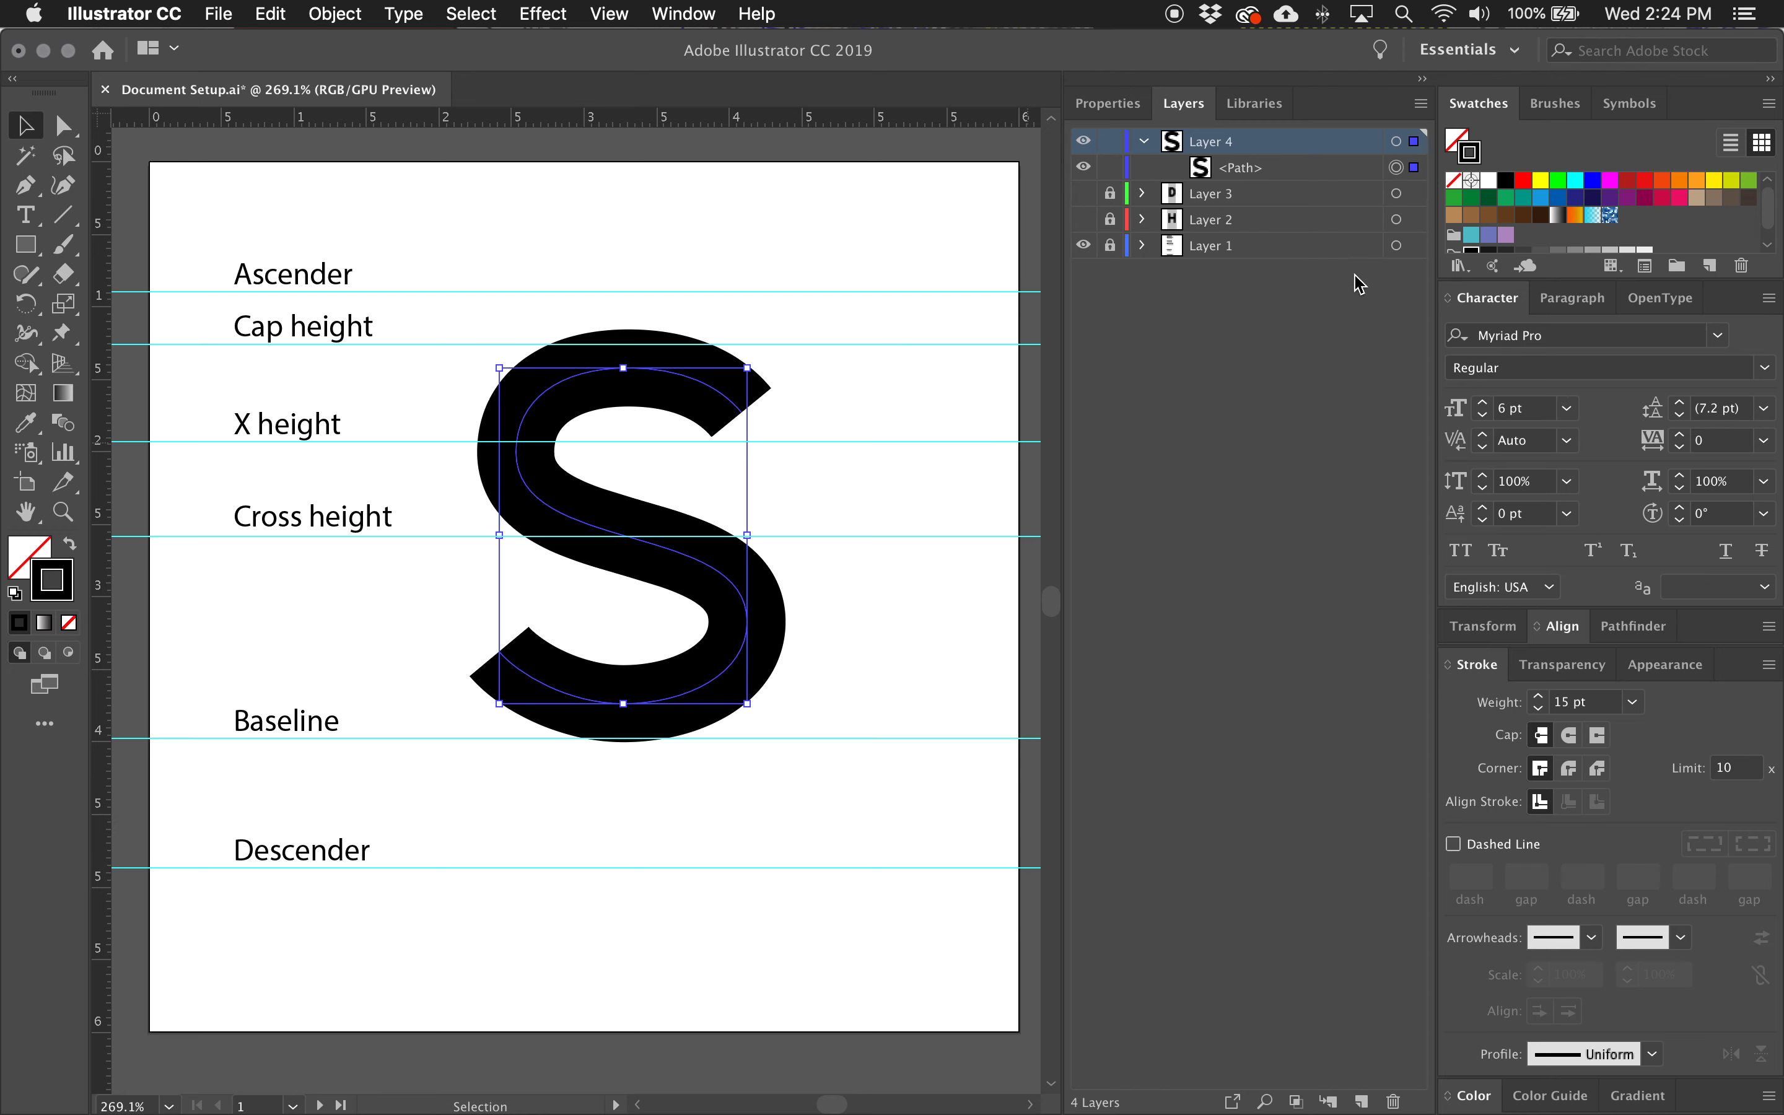
key("super+c")
key("super+b")
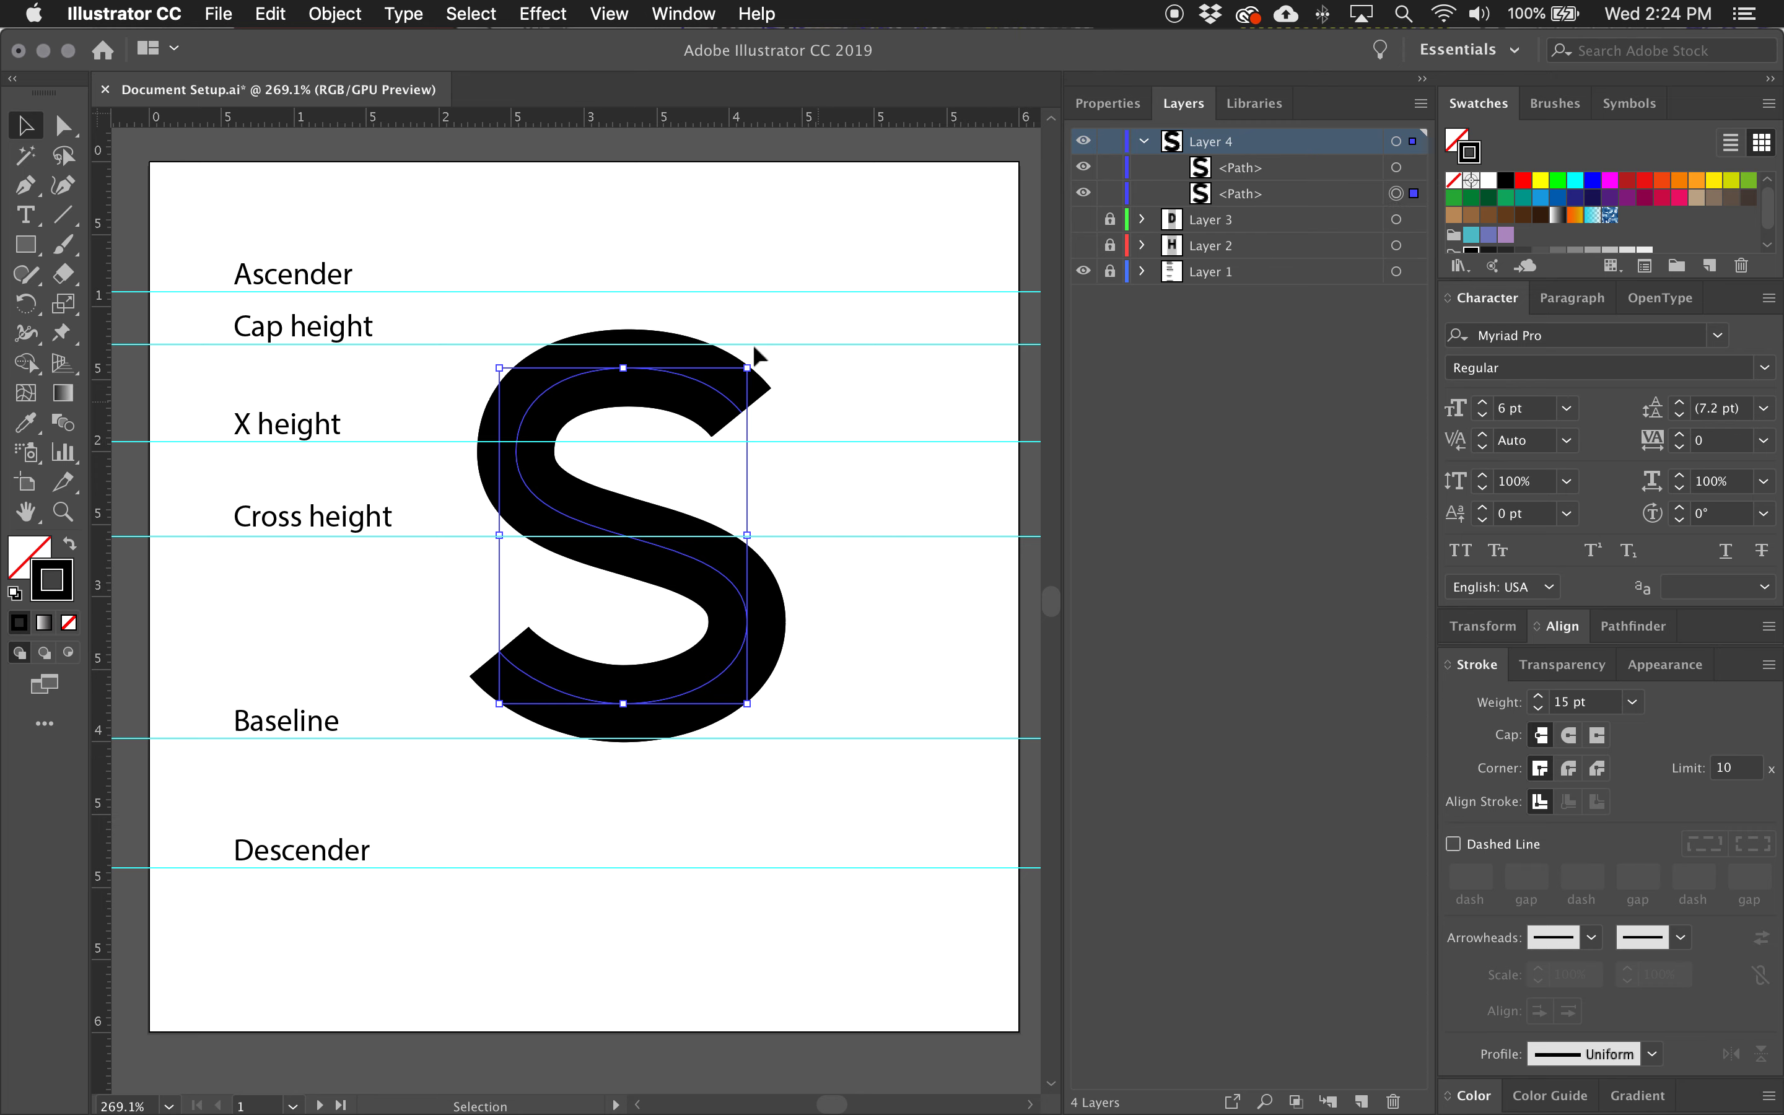
left_click(1110, 194)
left_click(1083, 194)
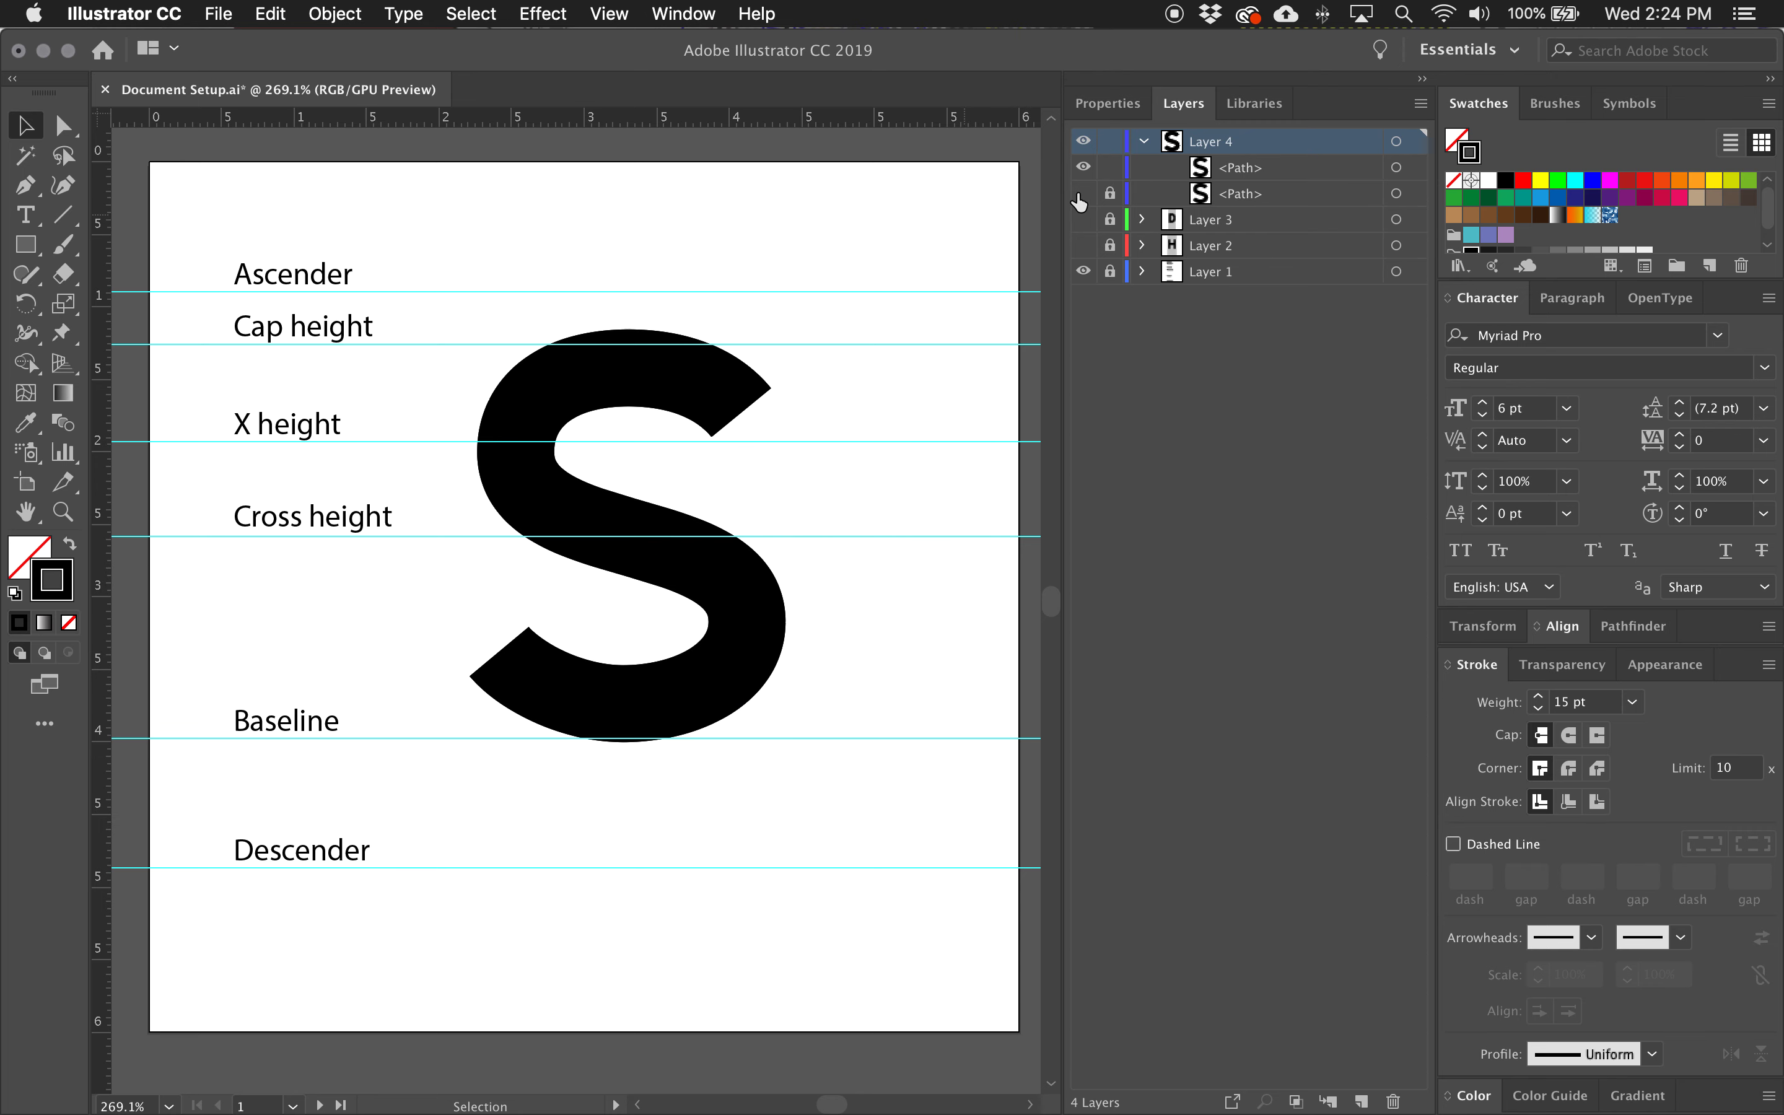
Convert the visible S path into a filled shape with Outline Stroke.
left_click(1416, 170)
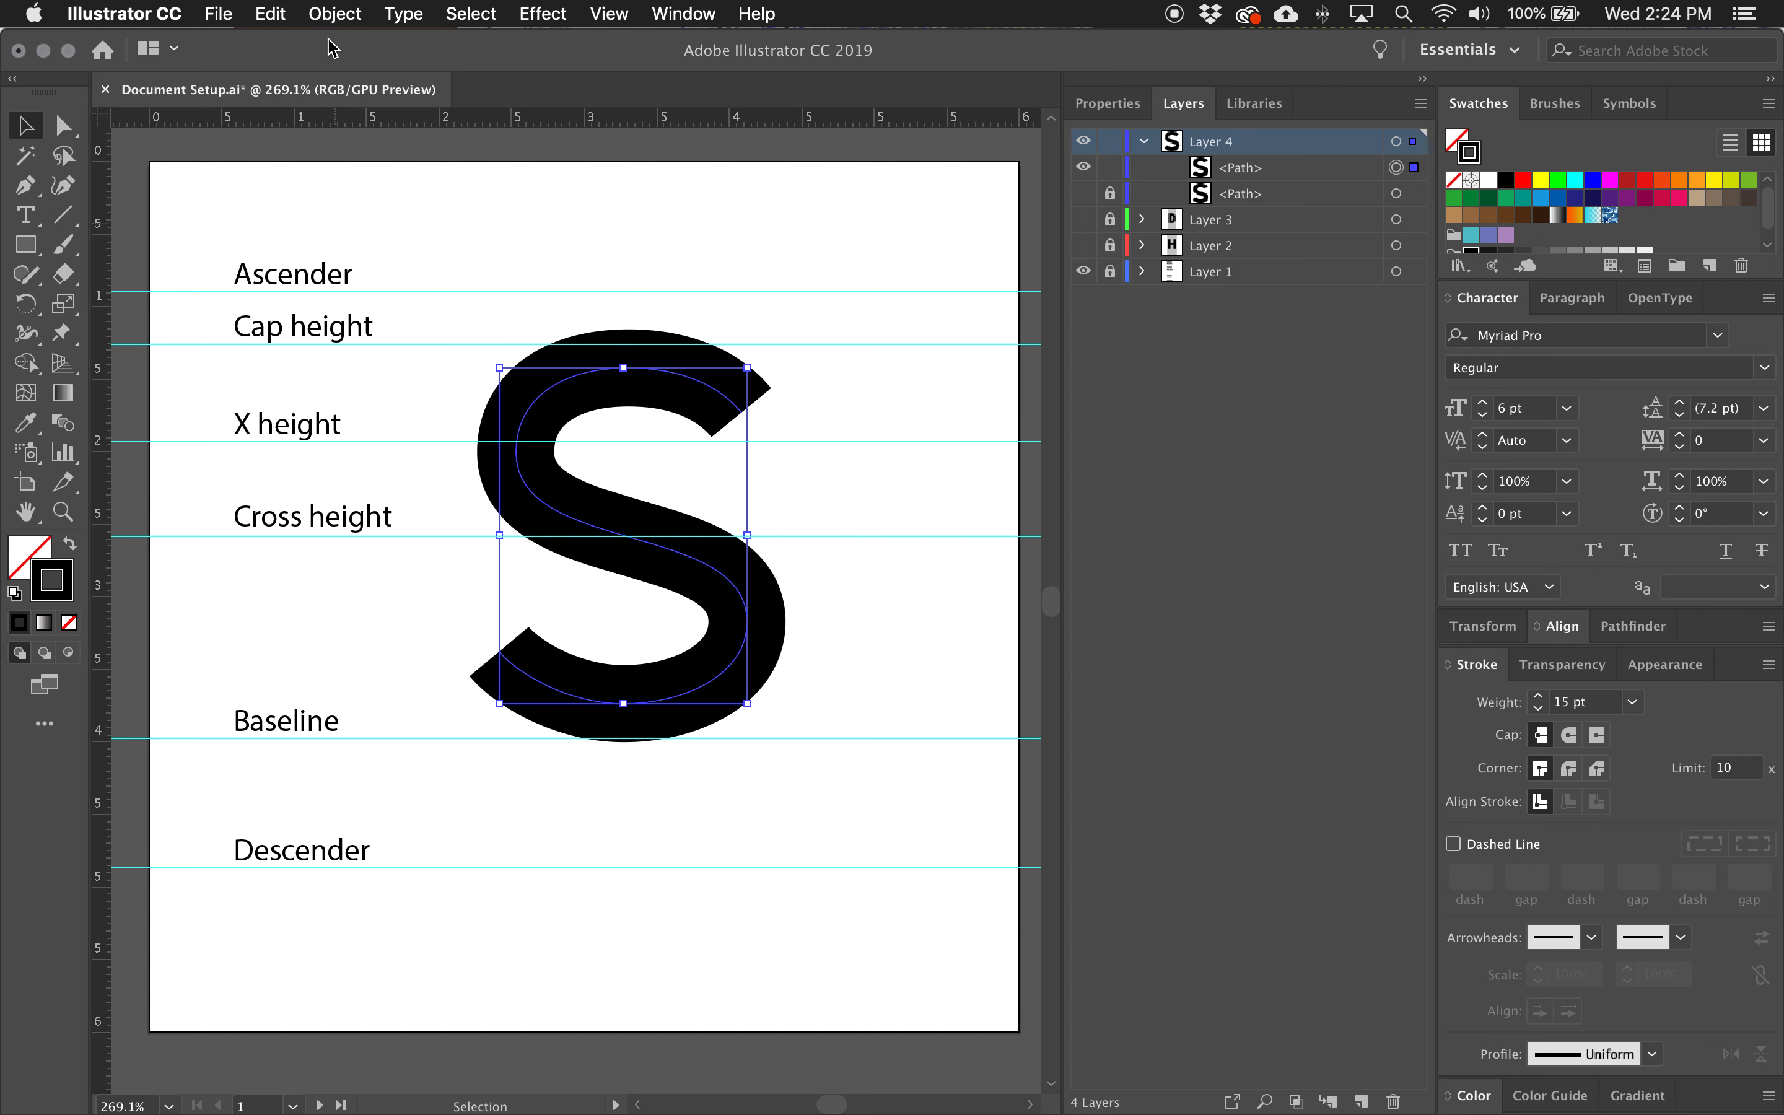
left_click(334, 13)
mouse_move(354, 541)
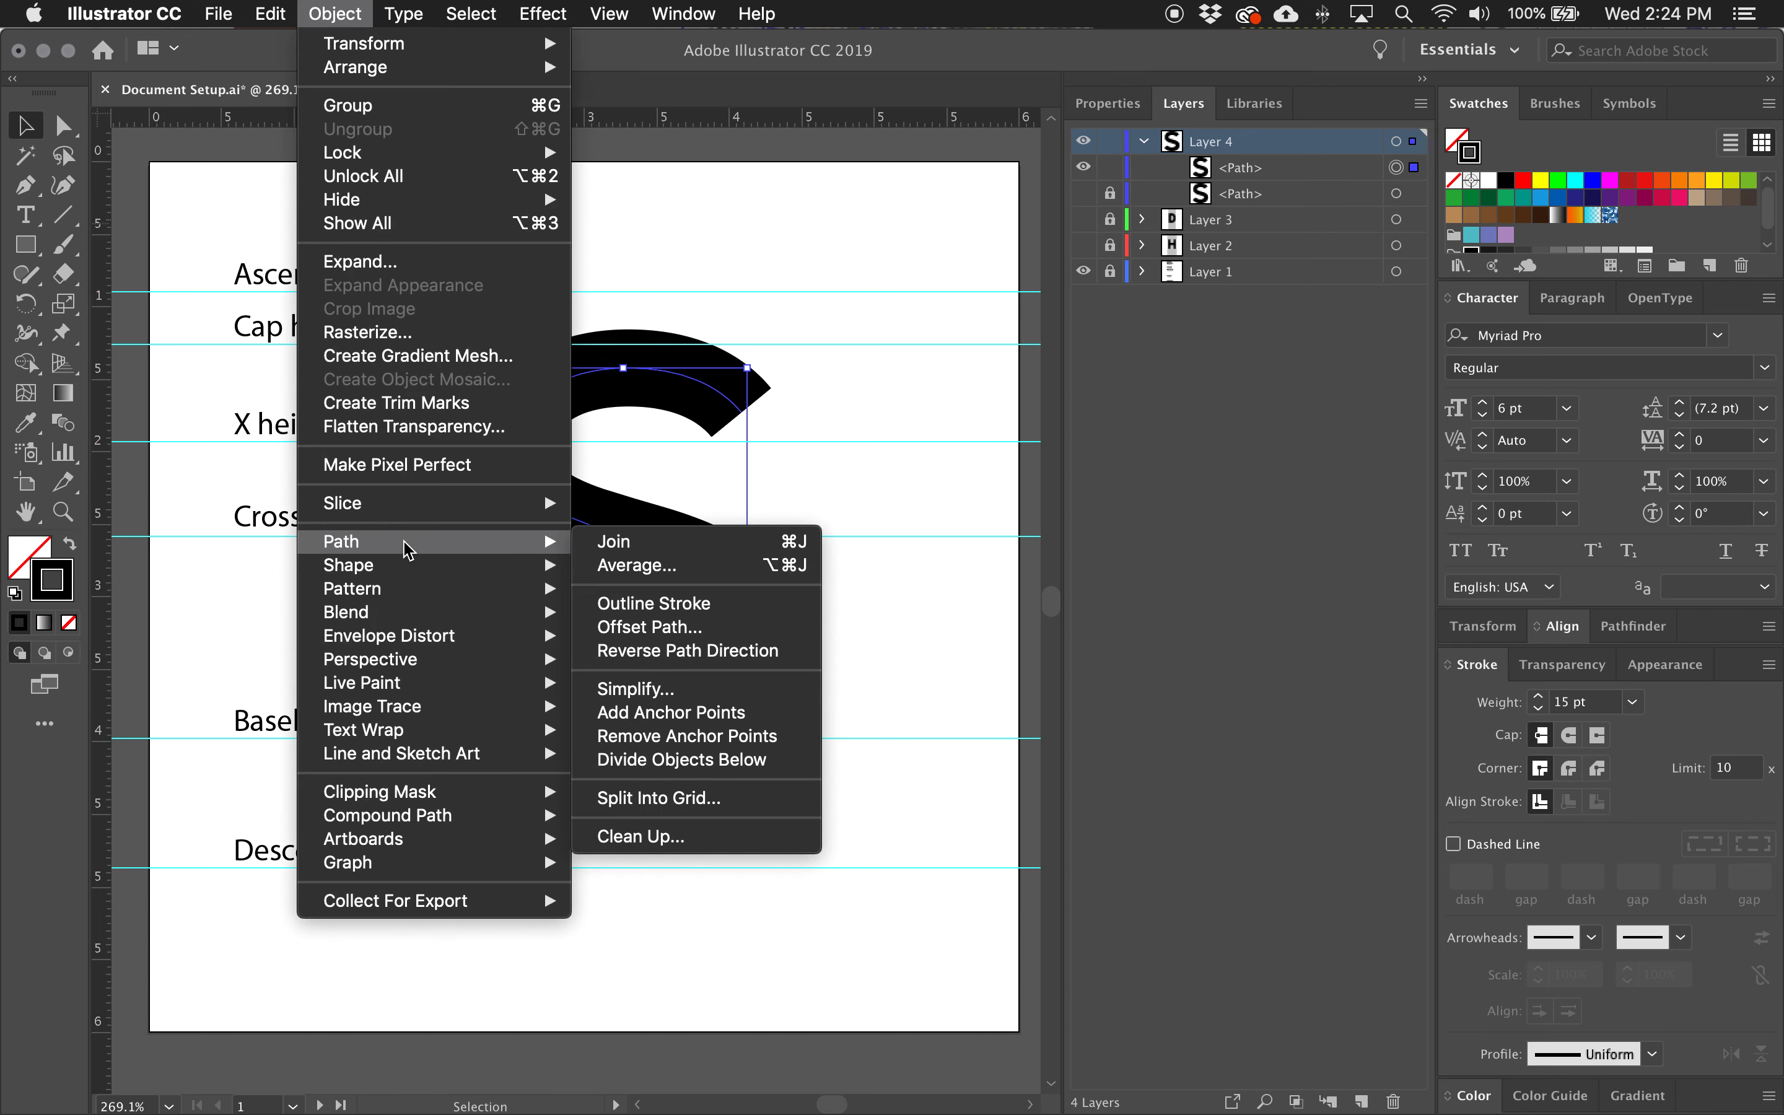
left_click(612, 603)
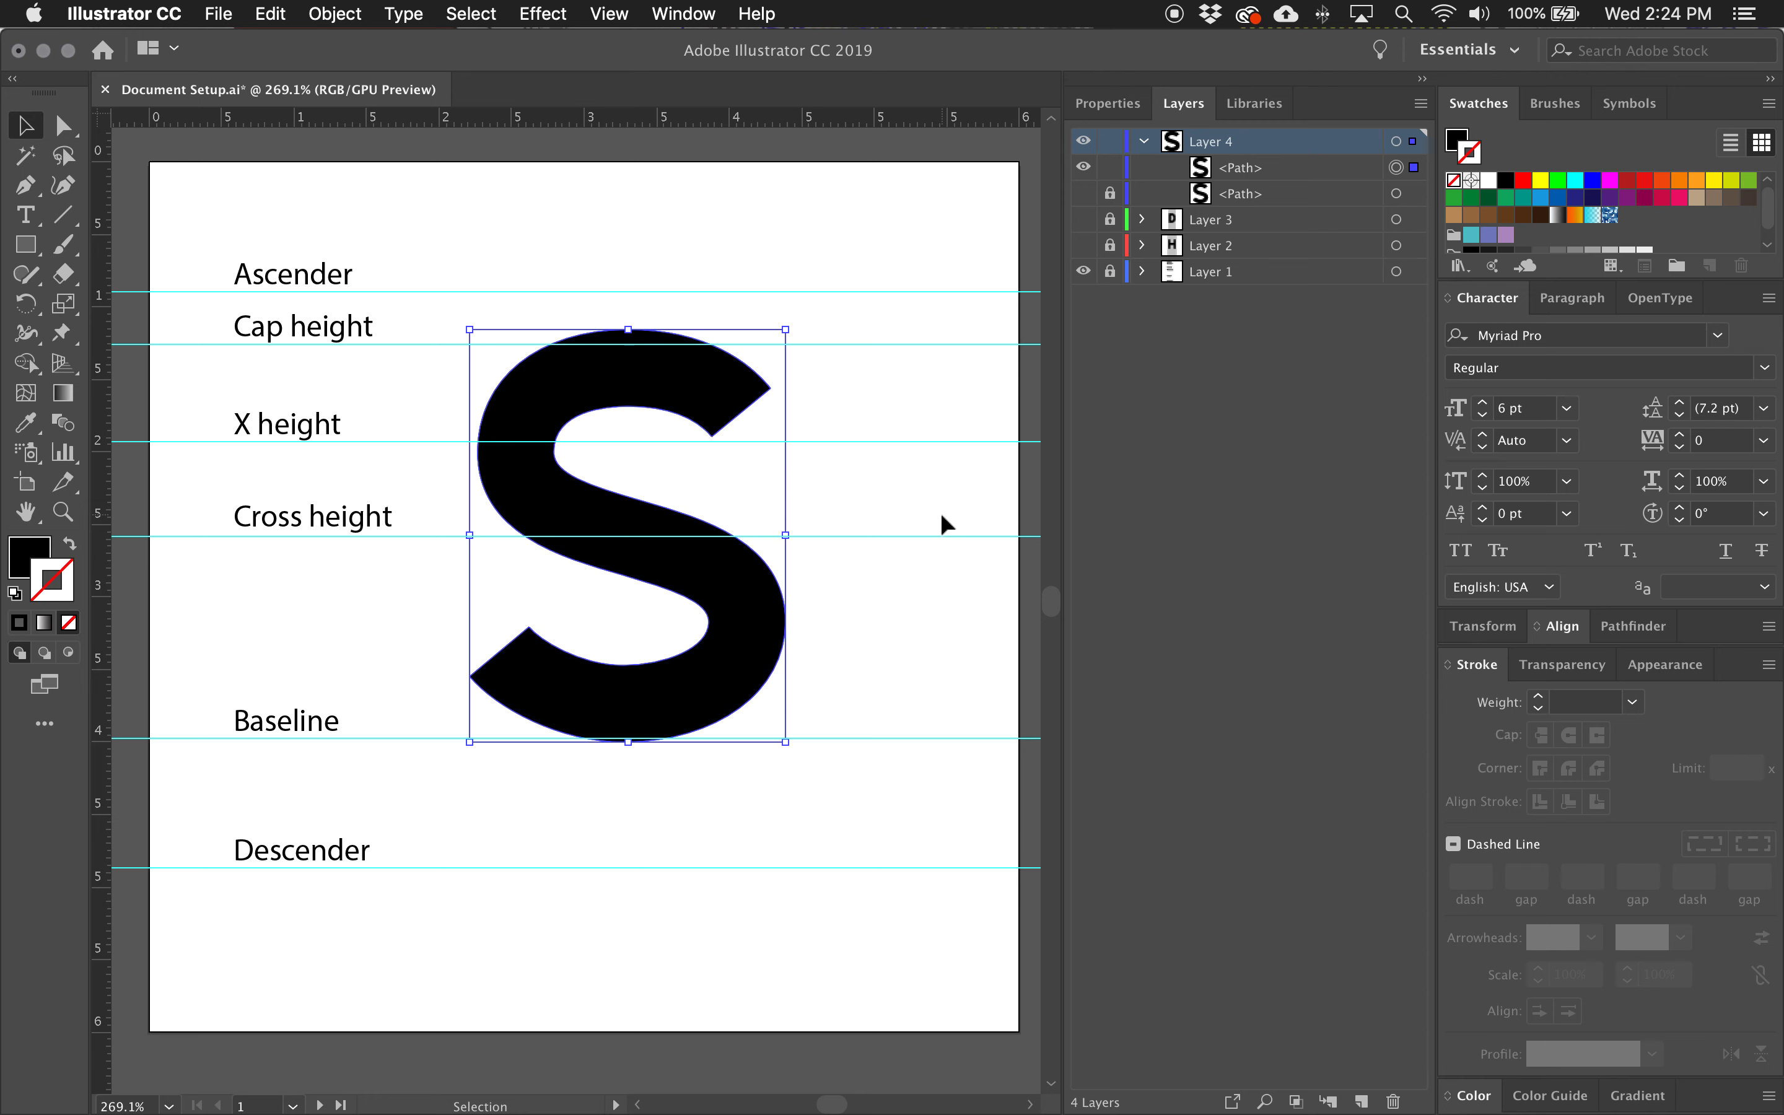
Examine the outlined S's anchor points and the handles of the two anchors along its spine.
key("a")
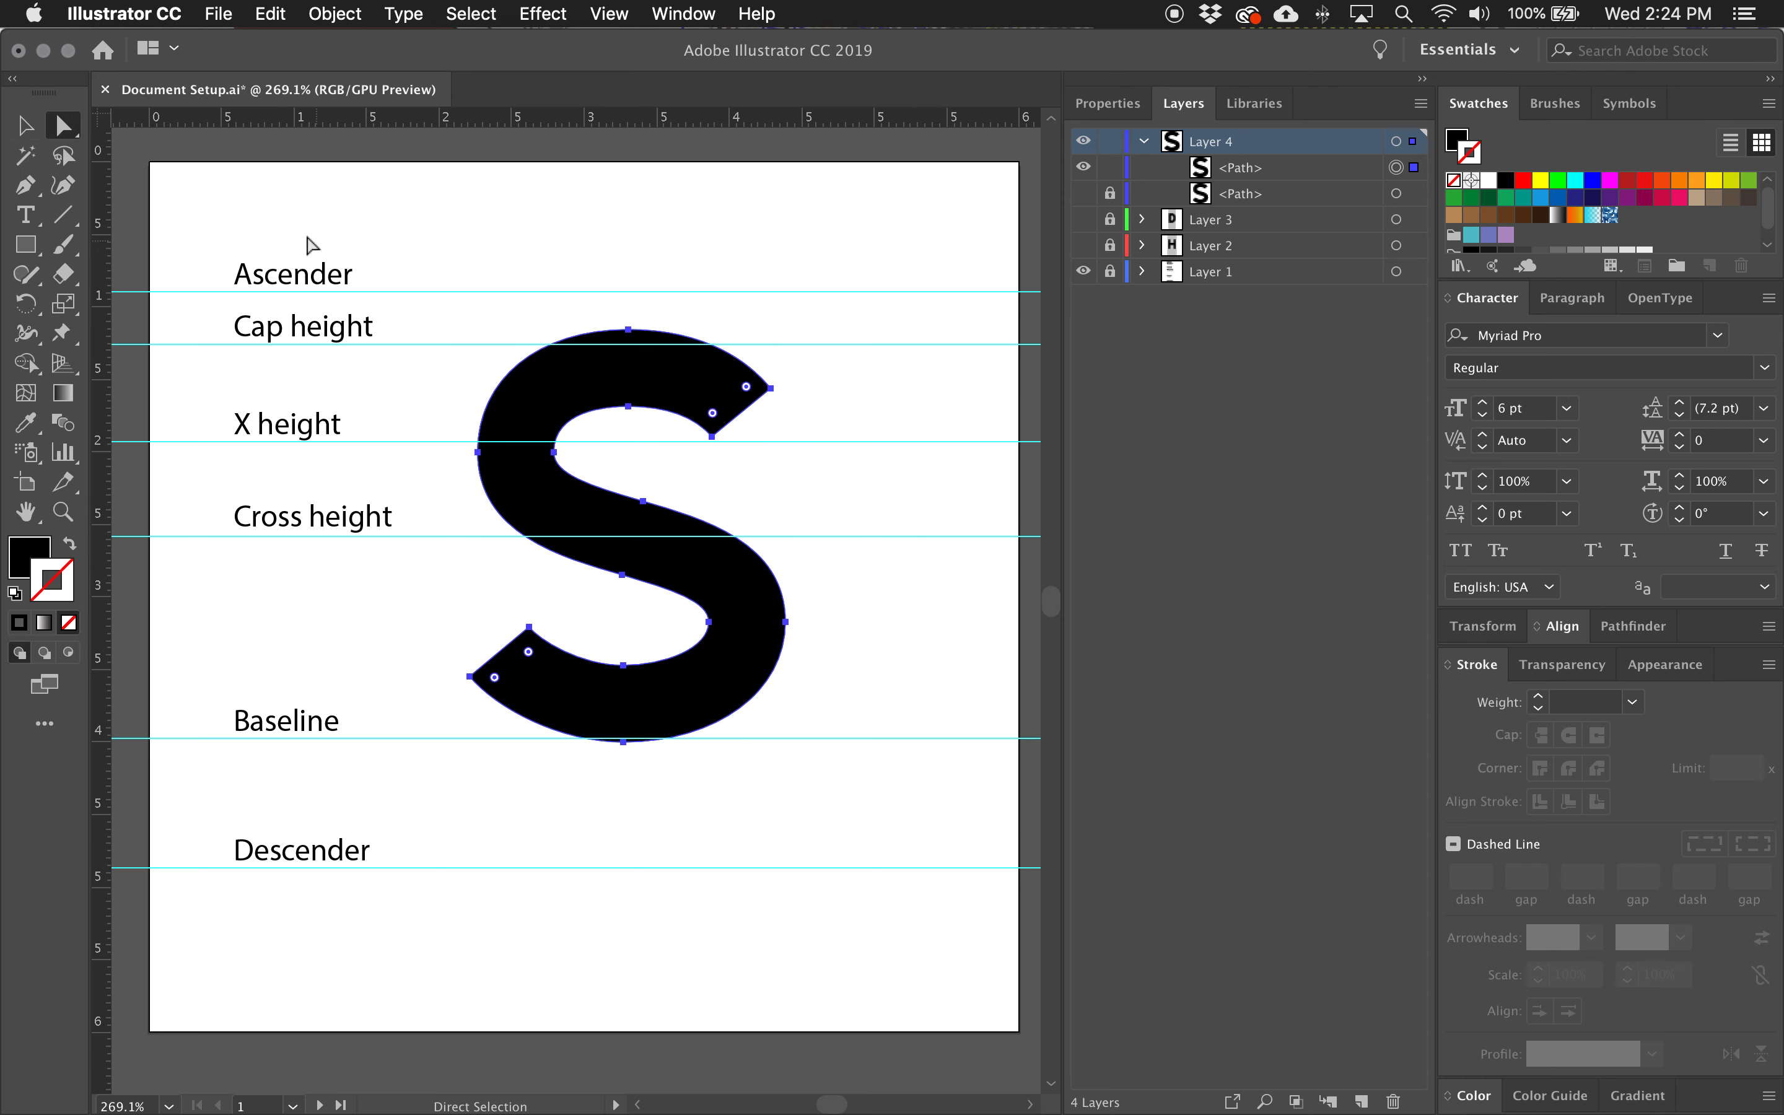
left_click_drag(418, 249, 885, 856)
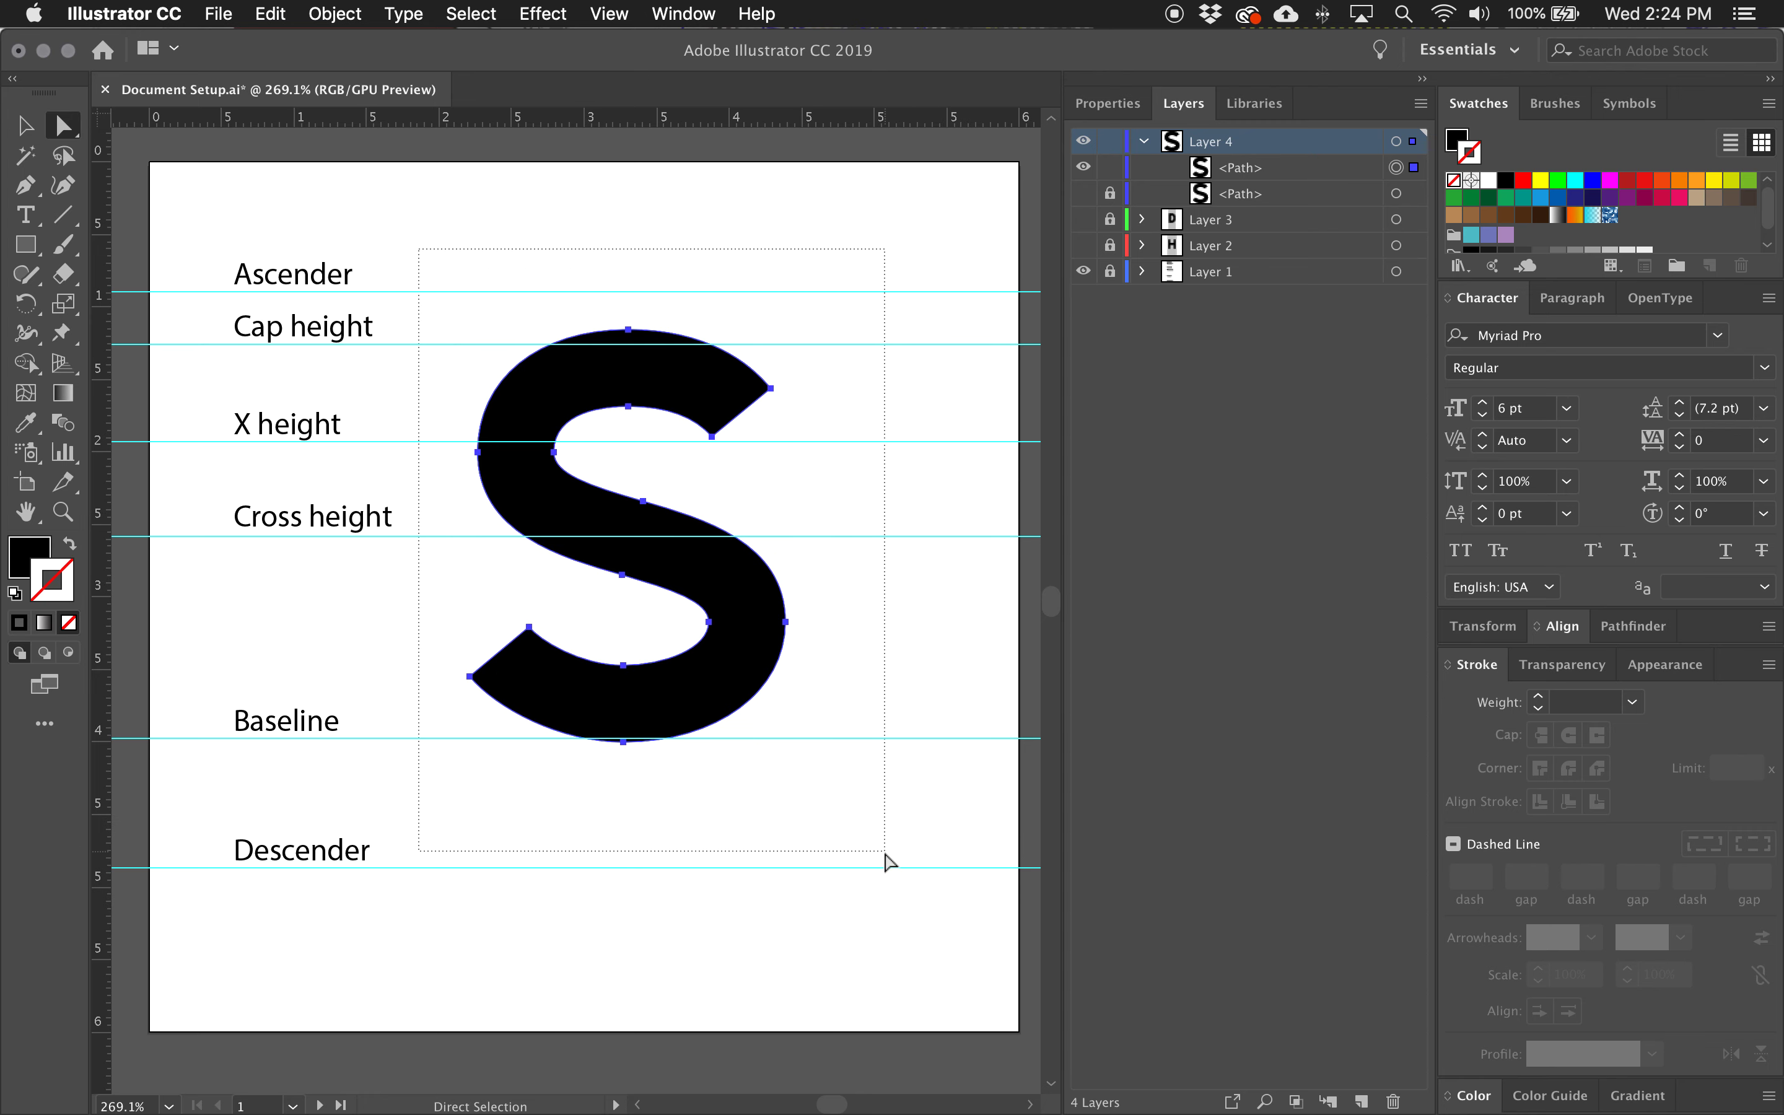
left_click_drag(885, 855, 887, 854)
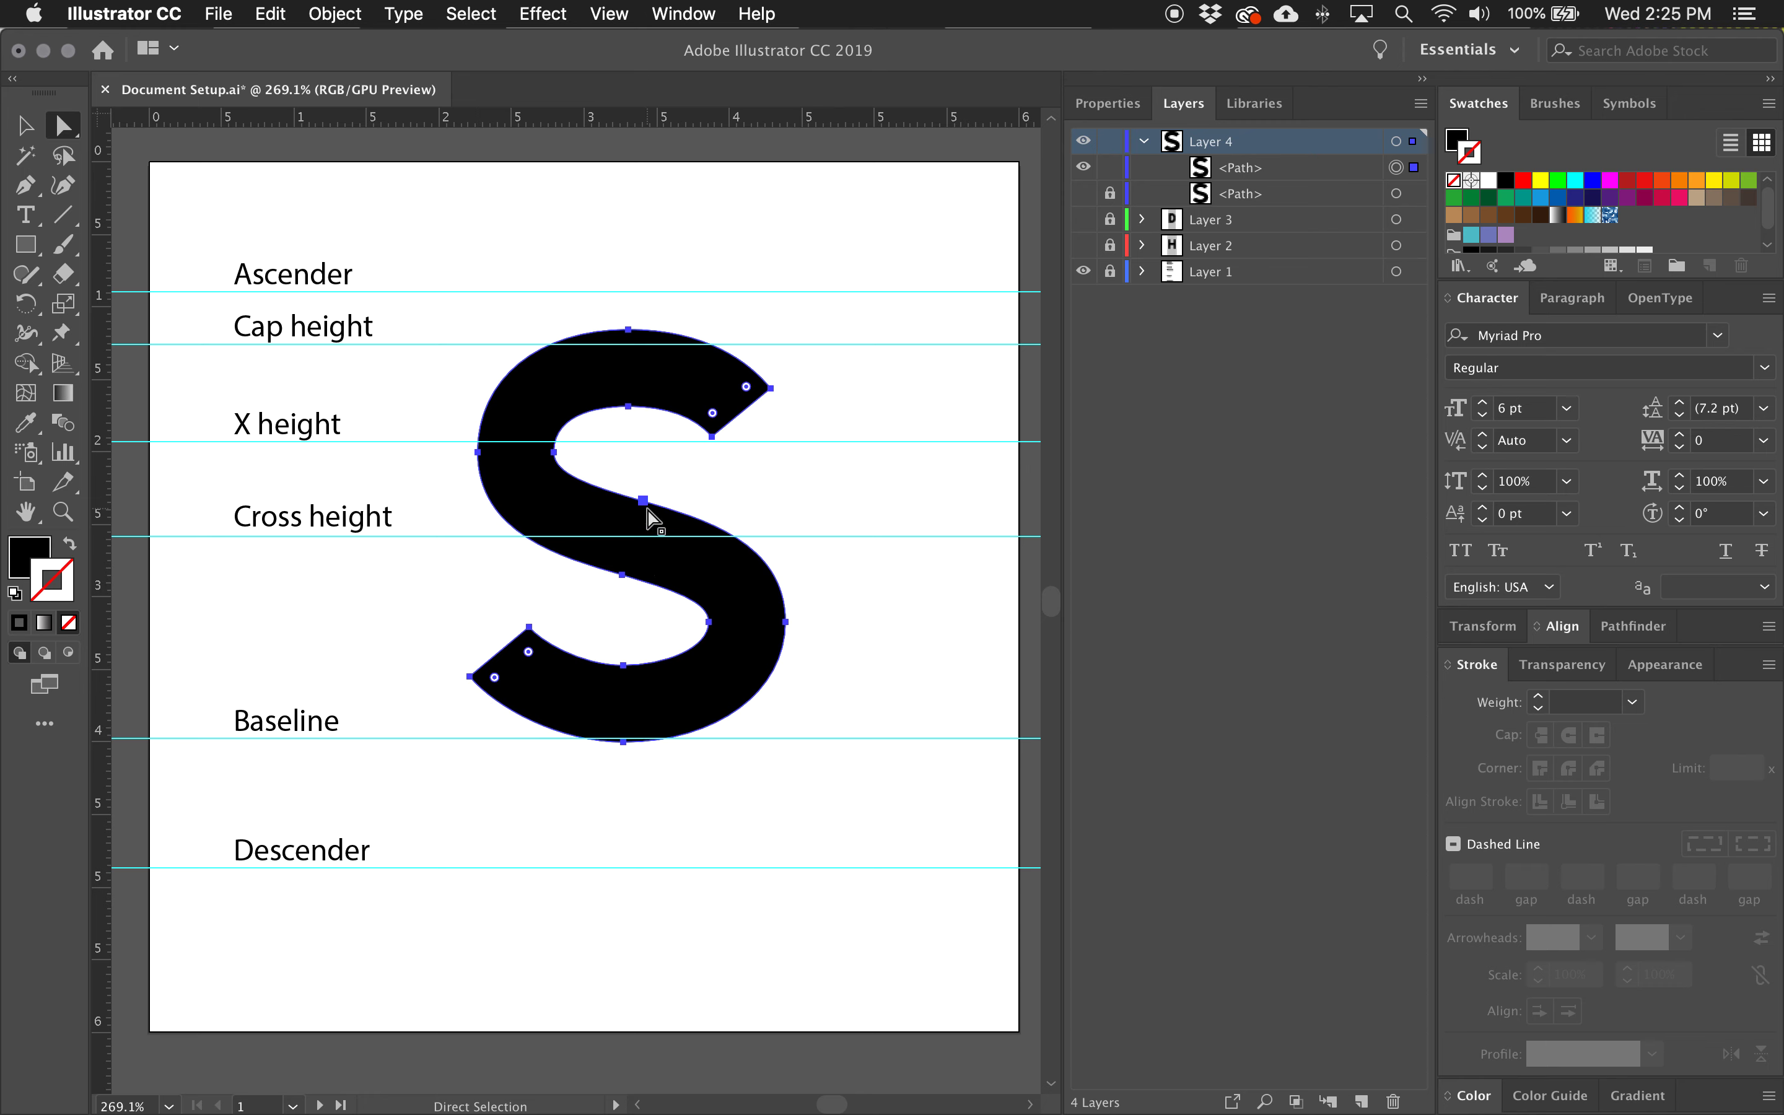
left_click(624, 577)
left_click(638, 476)
left_click(643, 502)
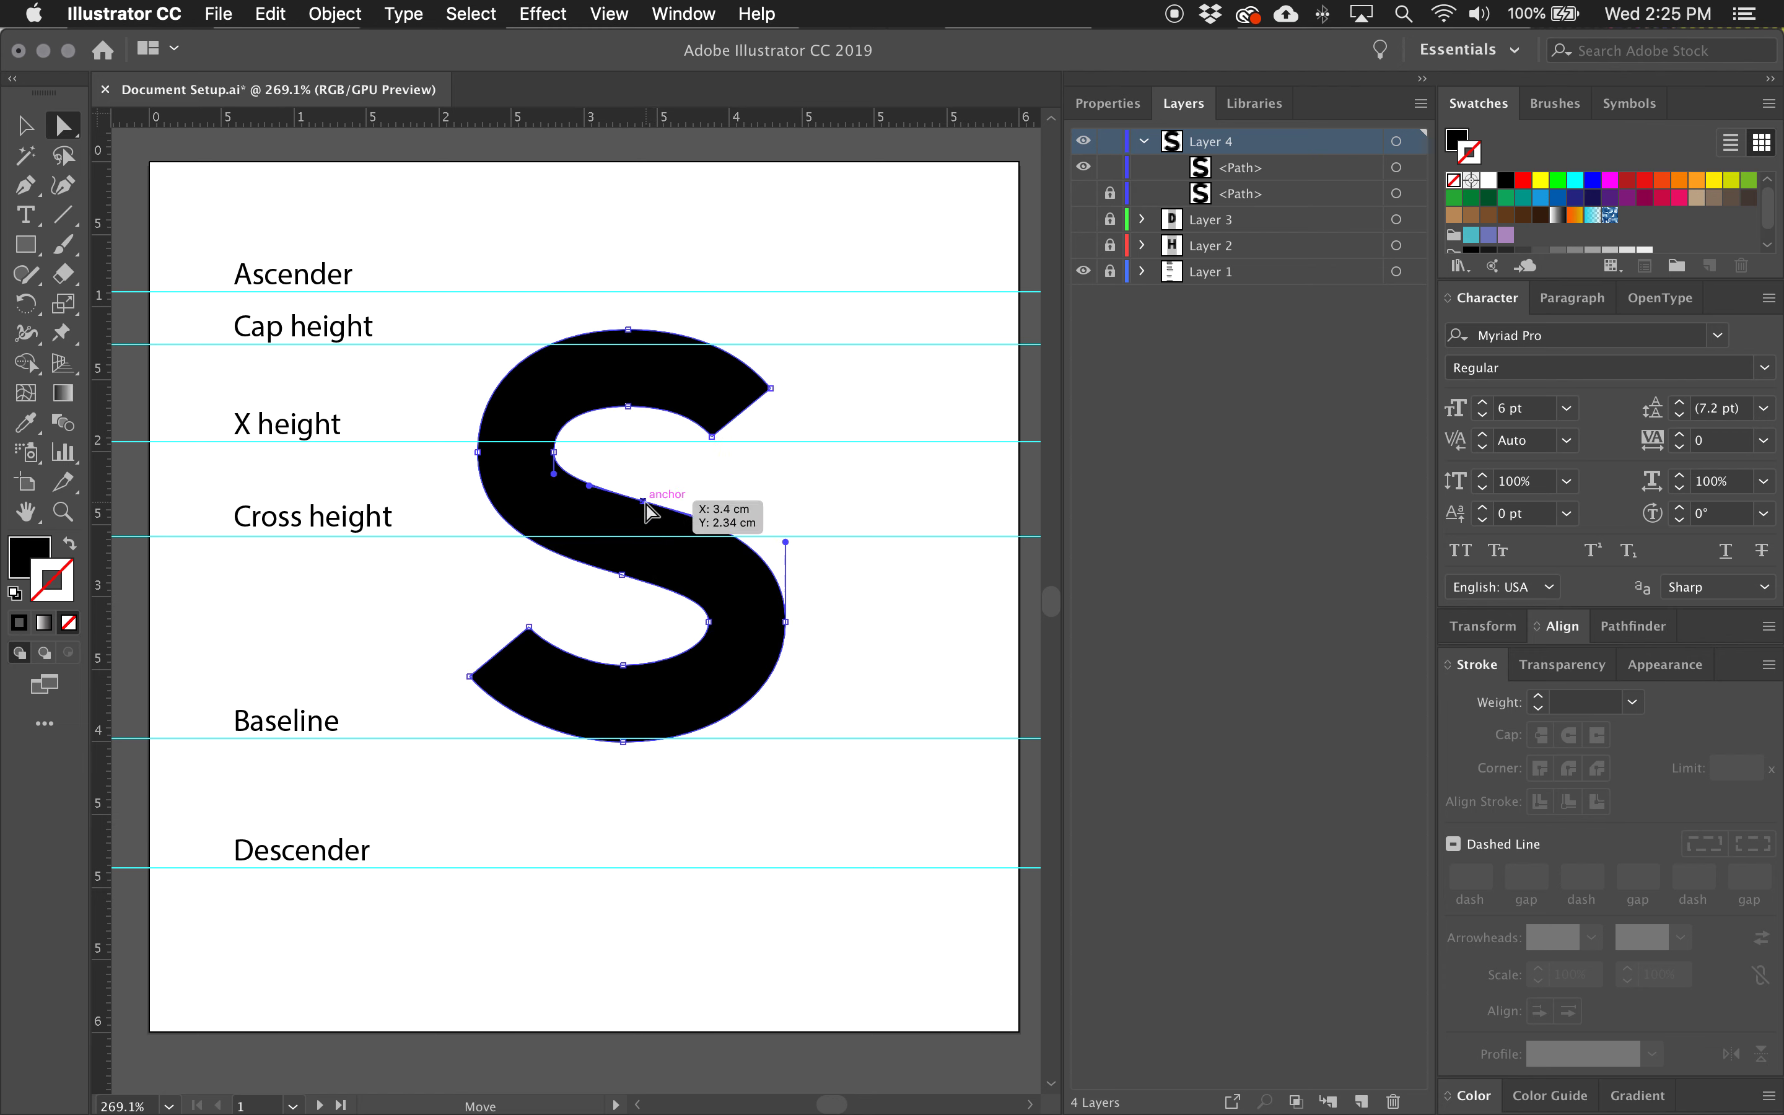
left_click(622, 574)
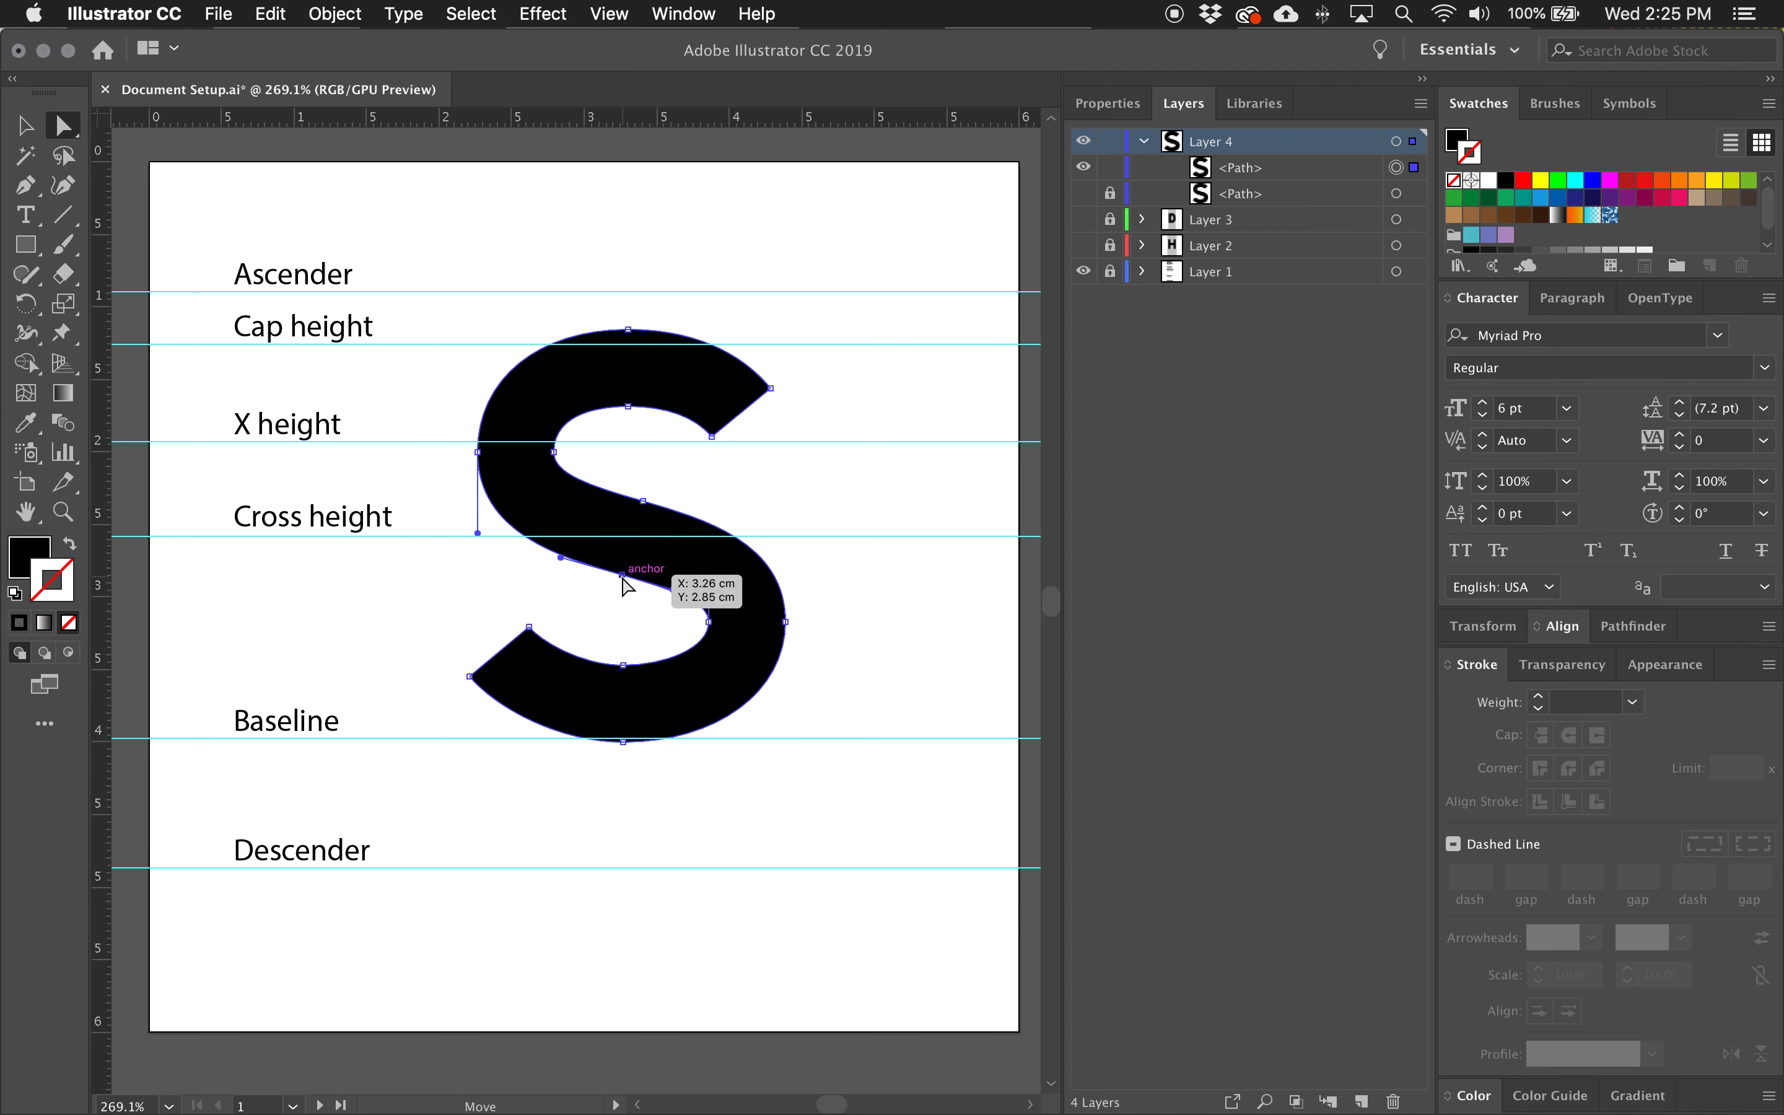
left_click(643, 501)
left_click_drag(678, 485, 601, 622)
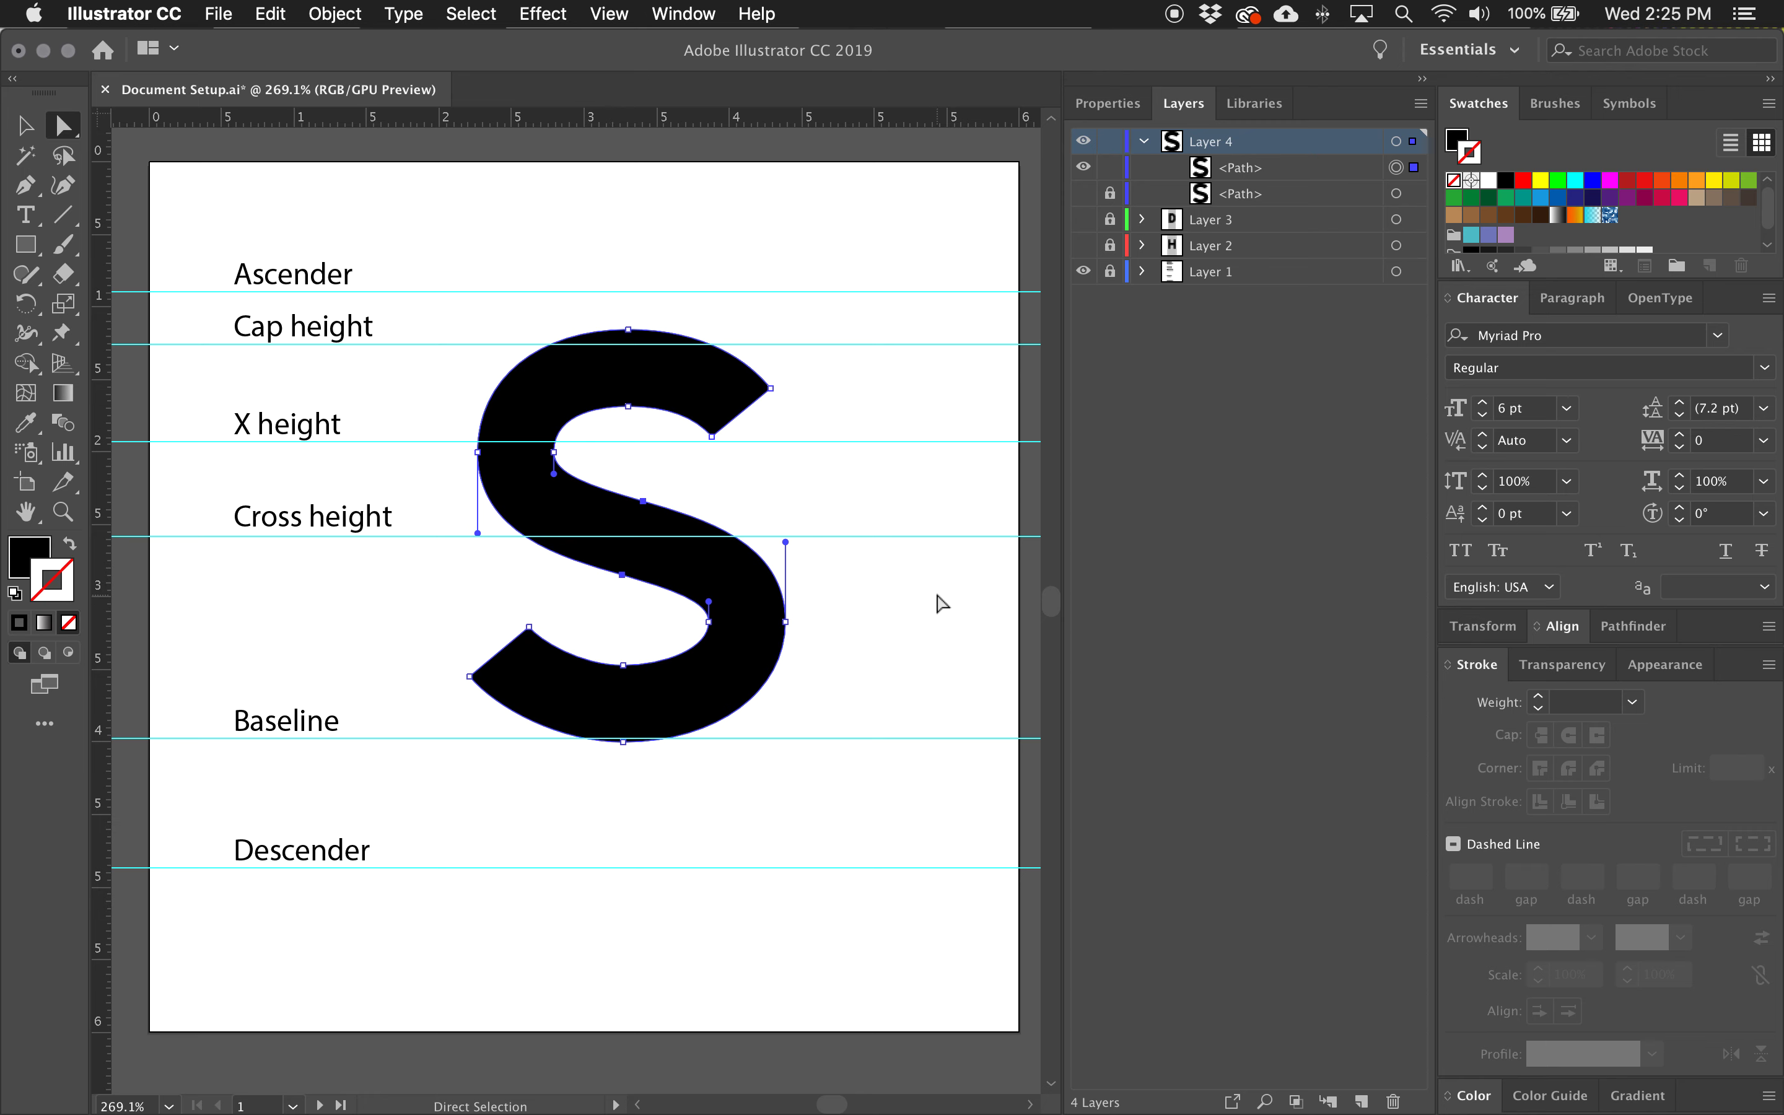
Shift the whole S slightly down so it overshoots the cap height and baseline about equally, and deselect it.
left_click(628, 406)
left_click(744, 649)
left_click_drag(759, 647, 761, 653)
left_click(903, 670)
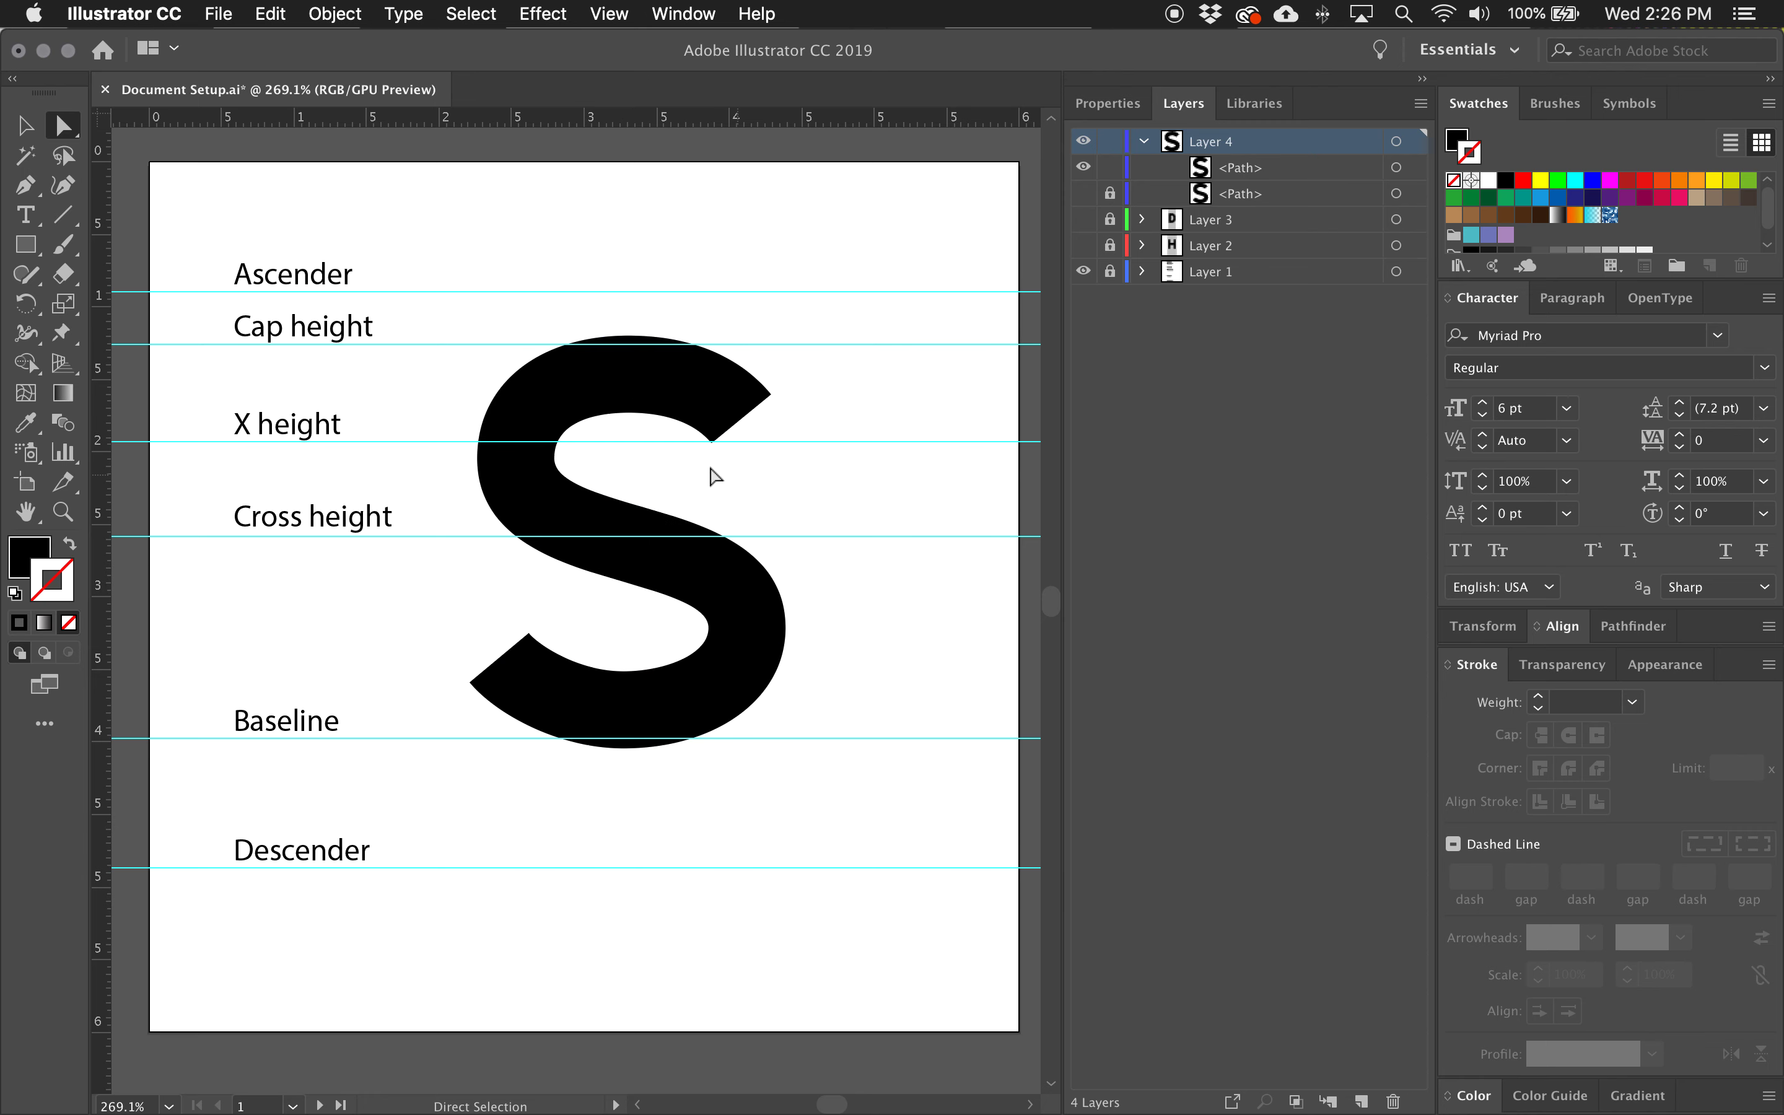
Nudge the upper bowl's inner top anchor up and the lower bowl's inner bottom anchor down to thin the horizontal curves.
left_click(639, 380)
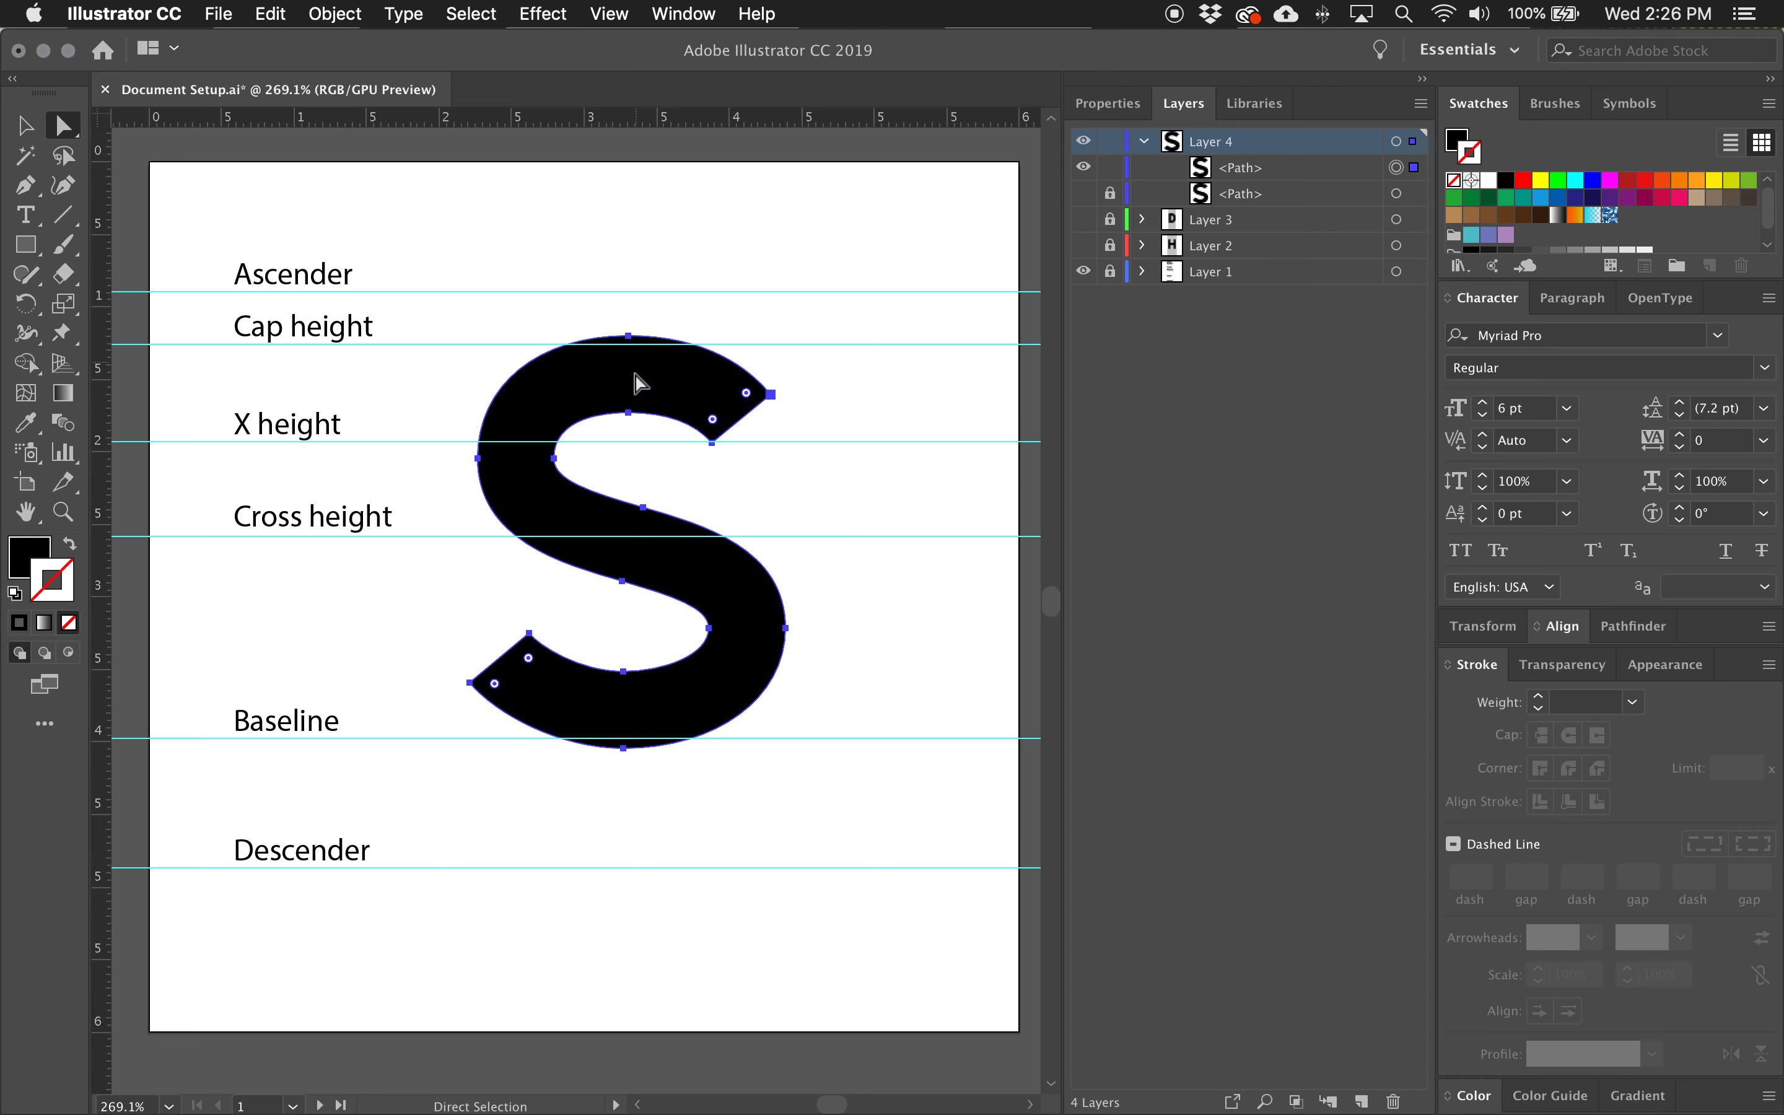
left_click(628, 412)
left_click(624, 673)
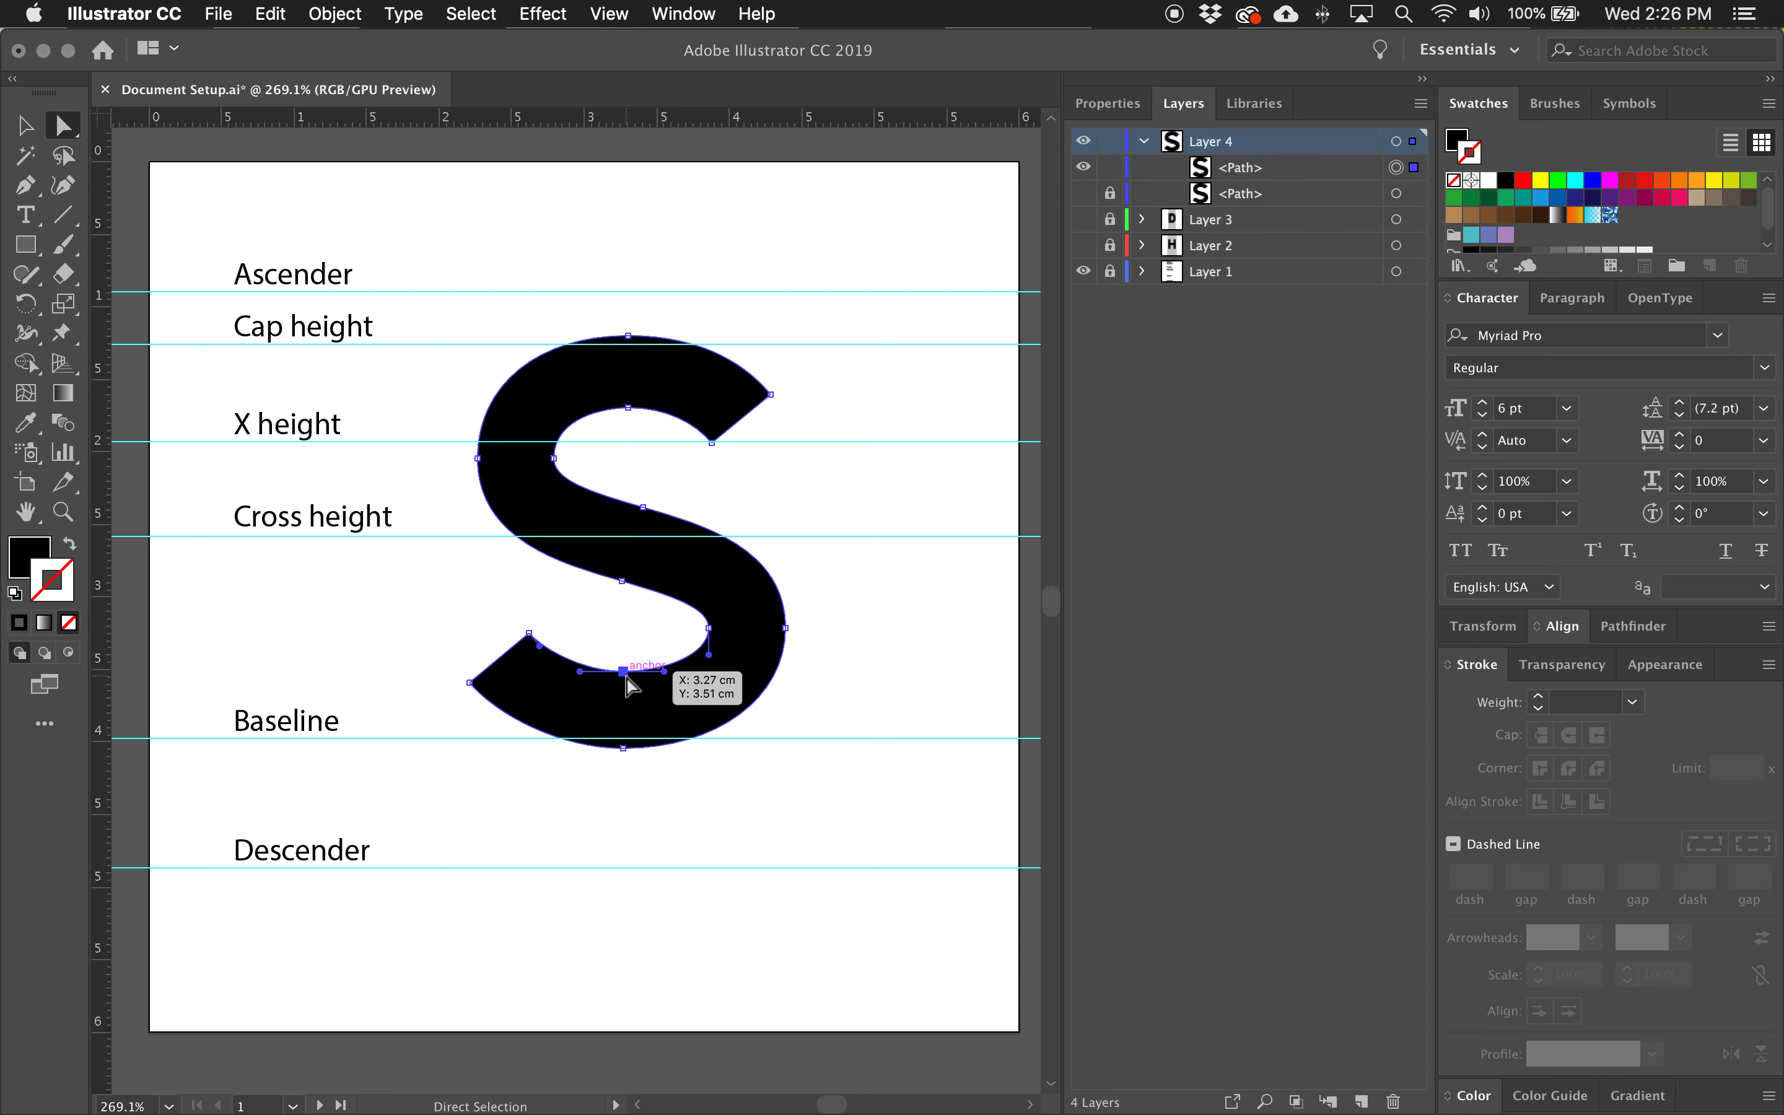
key("Down")
left_click(780, 458)
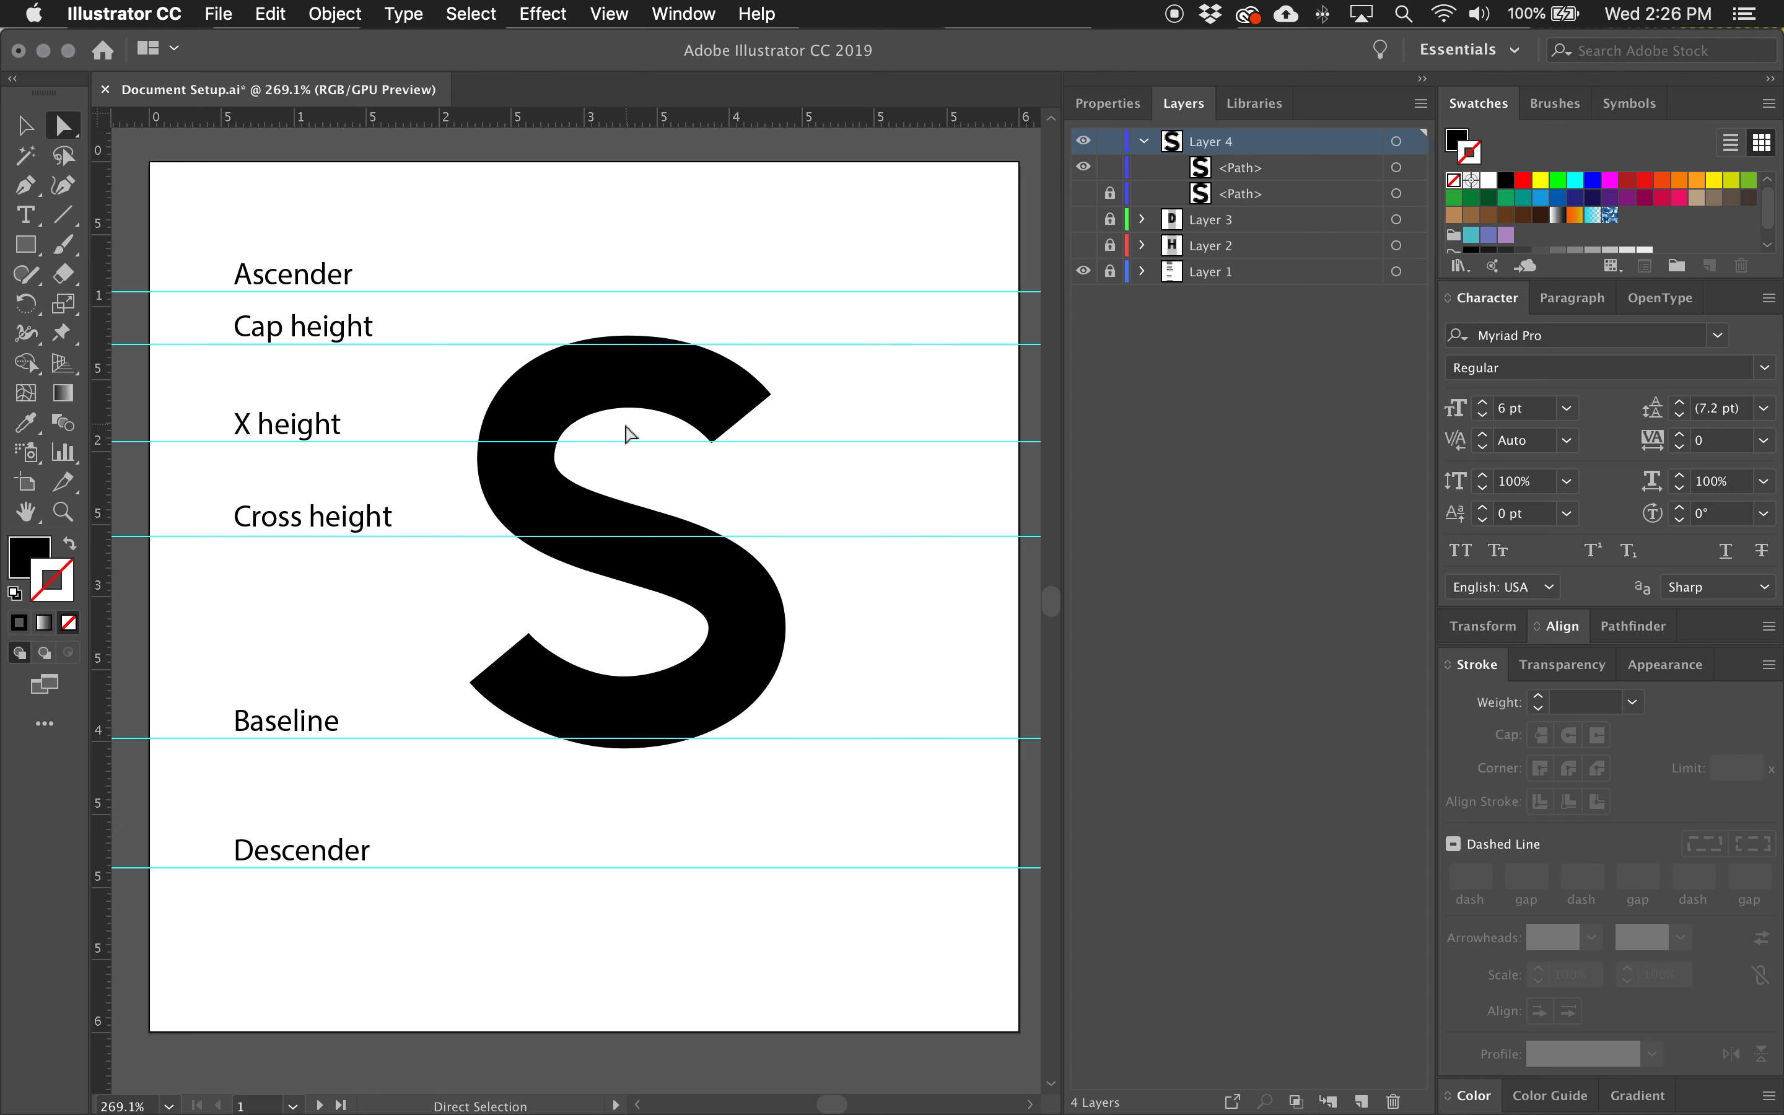
Nudge the upper counter's left anchor right and the lower counter's right anchor left to thicken the vertical curves.
left_click_drag(589, 303, 803, 485)
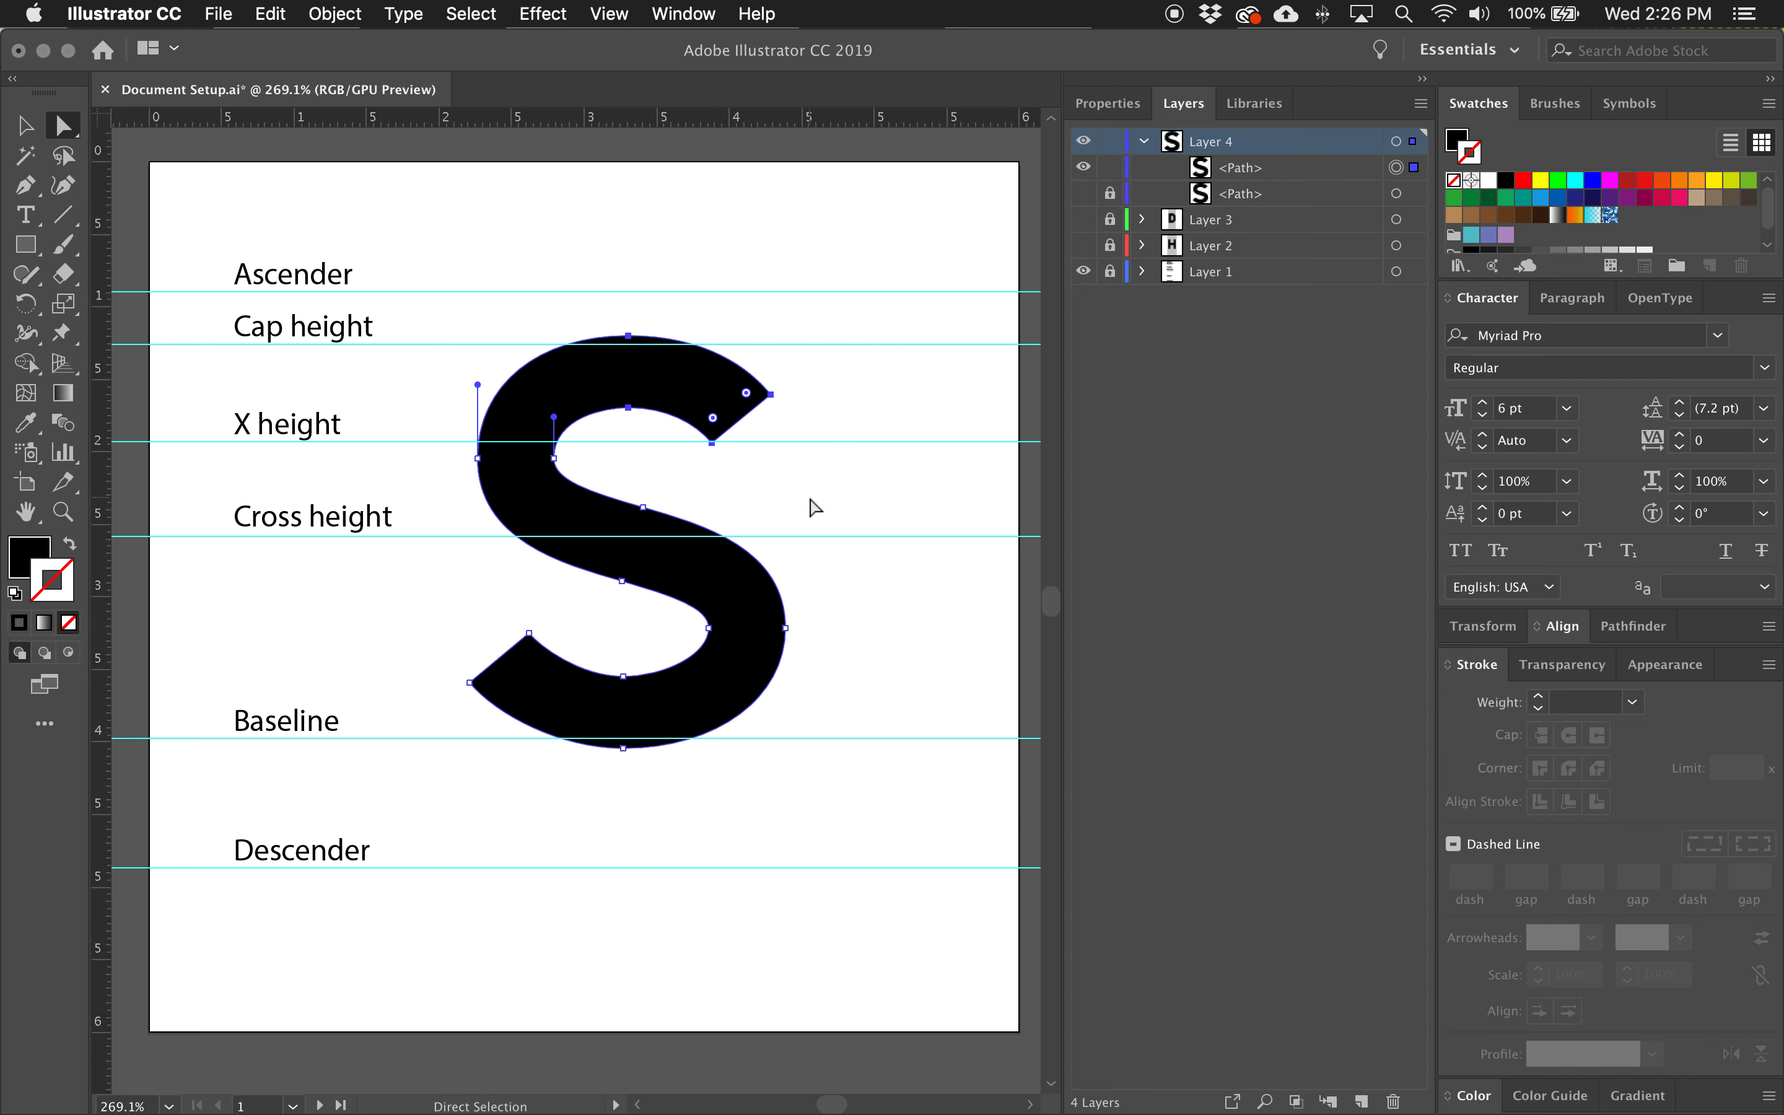
left_click(810, 499)
left_click(553, 458)
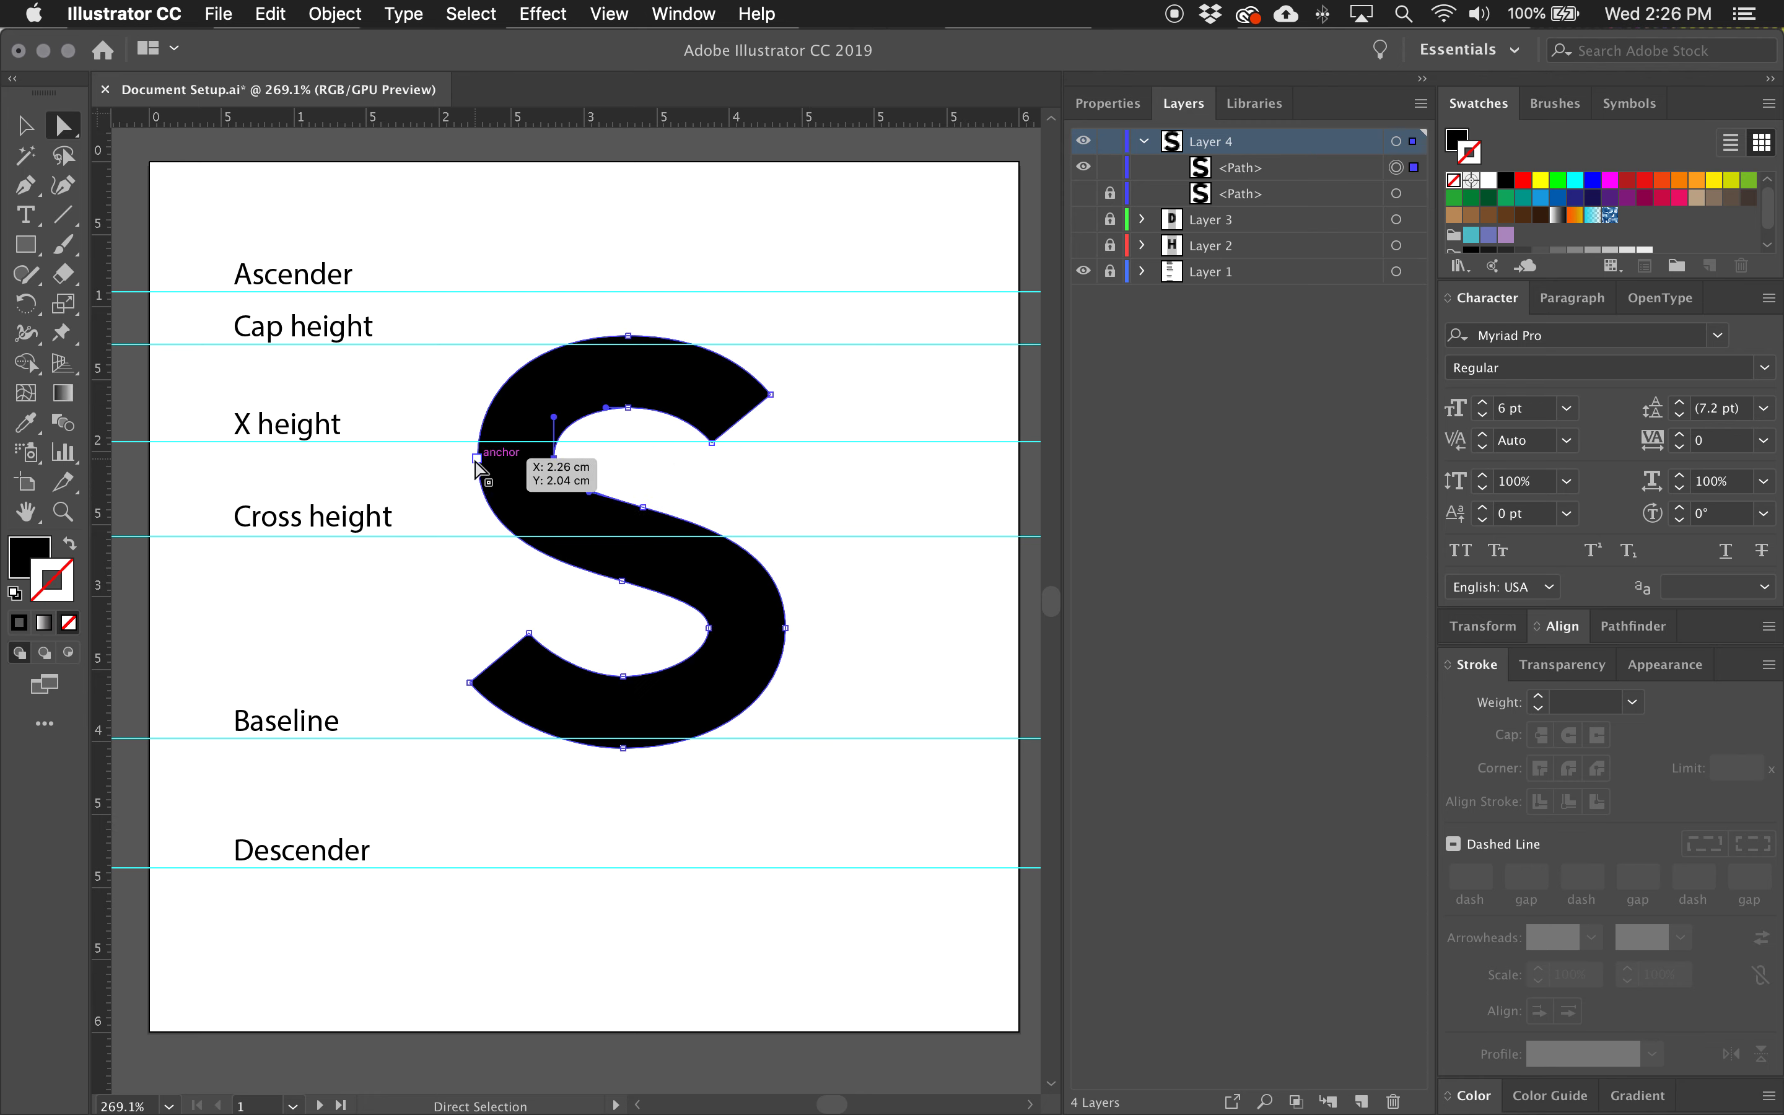
key("Right")
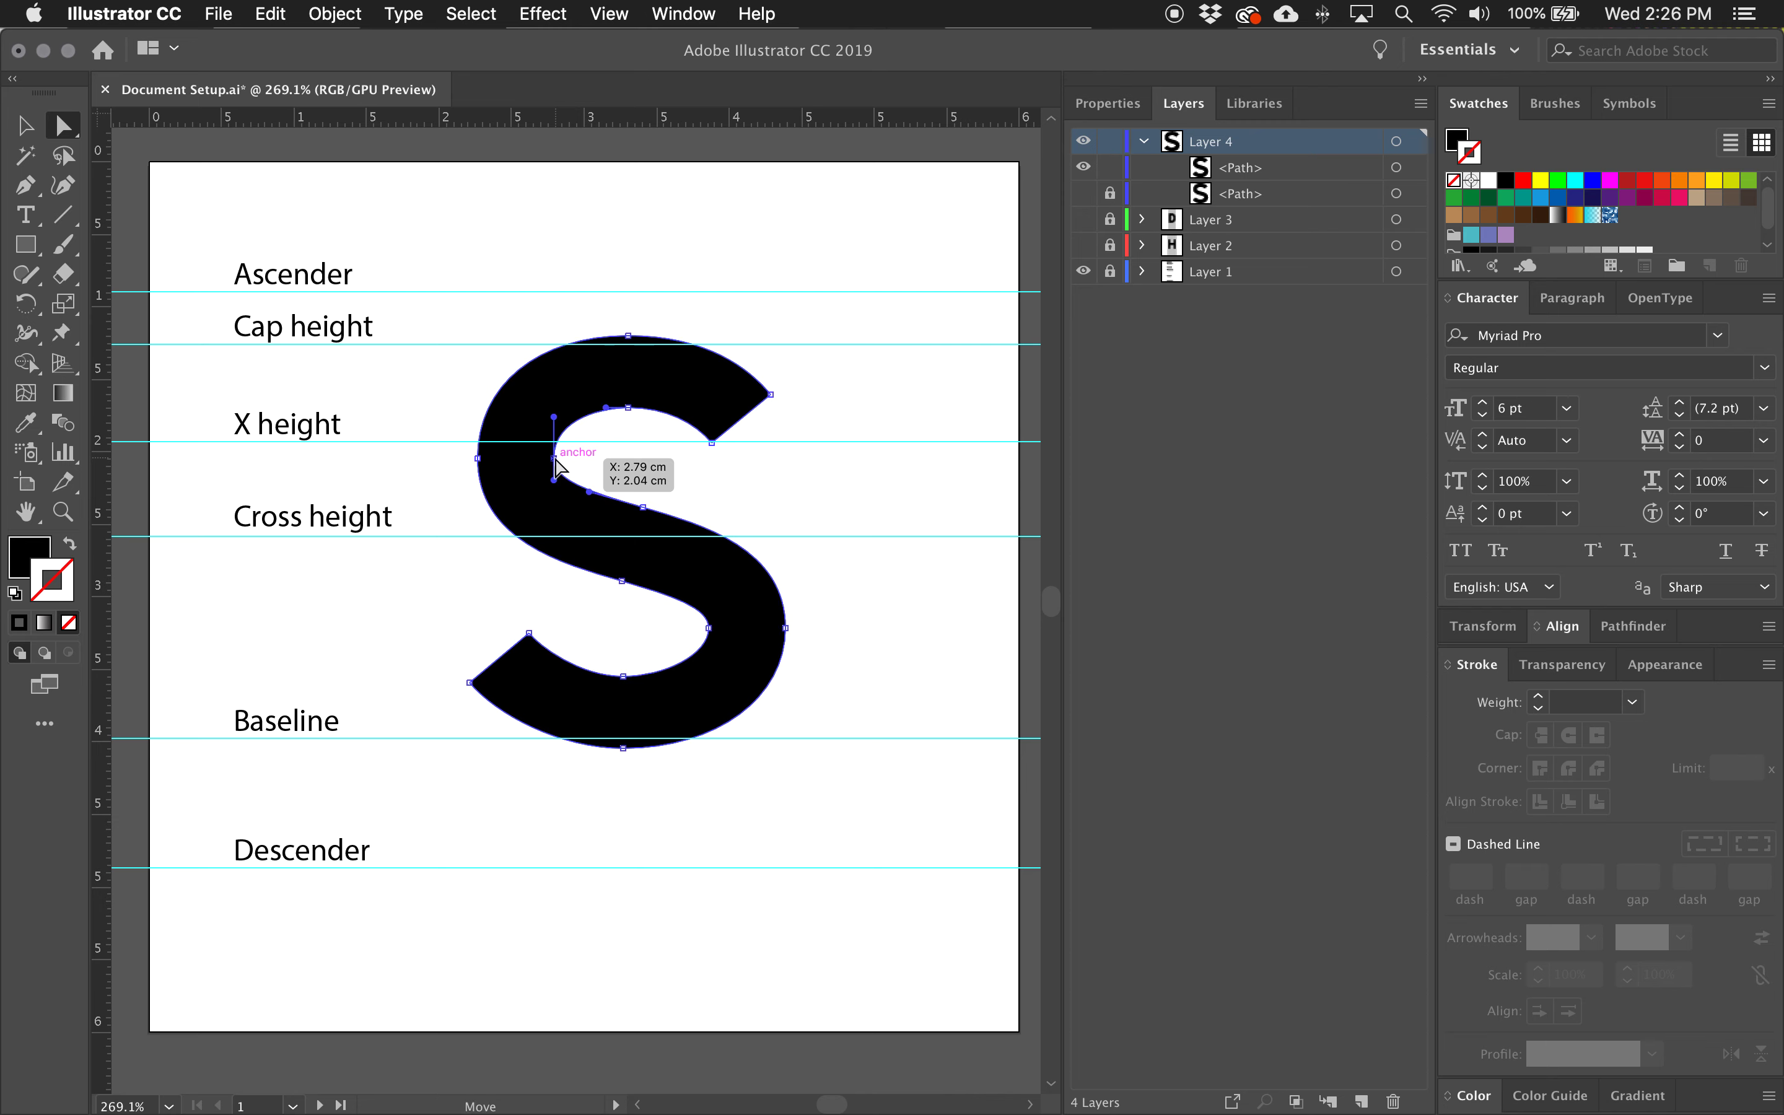
left_click(709, 627)
left_click(885, 678)
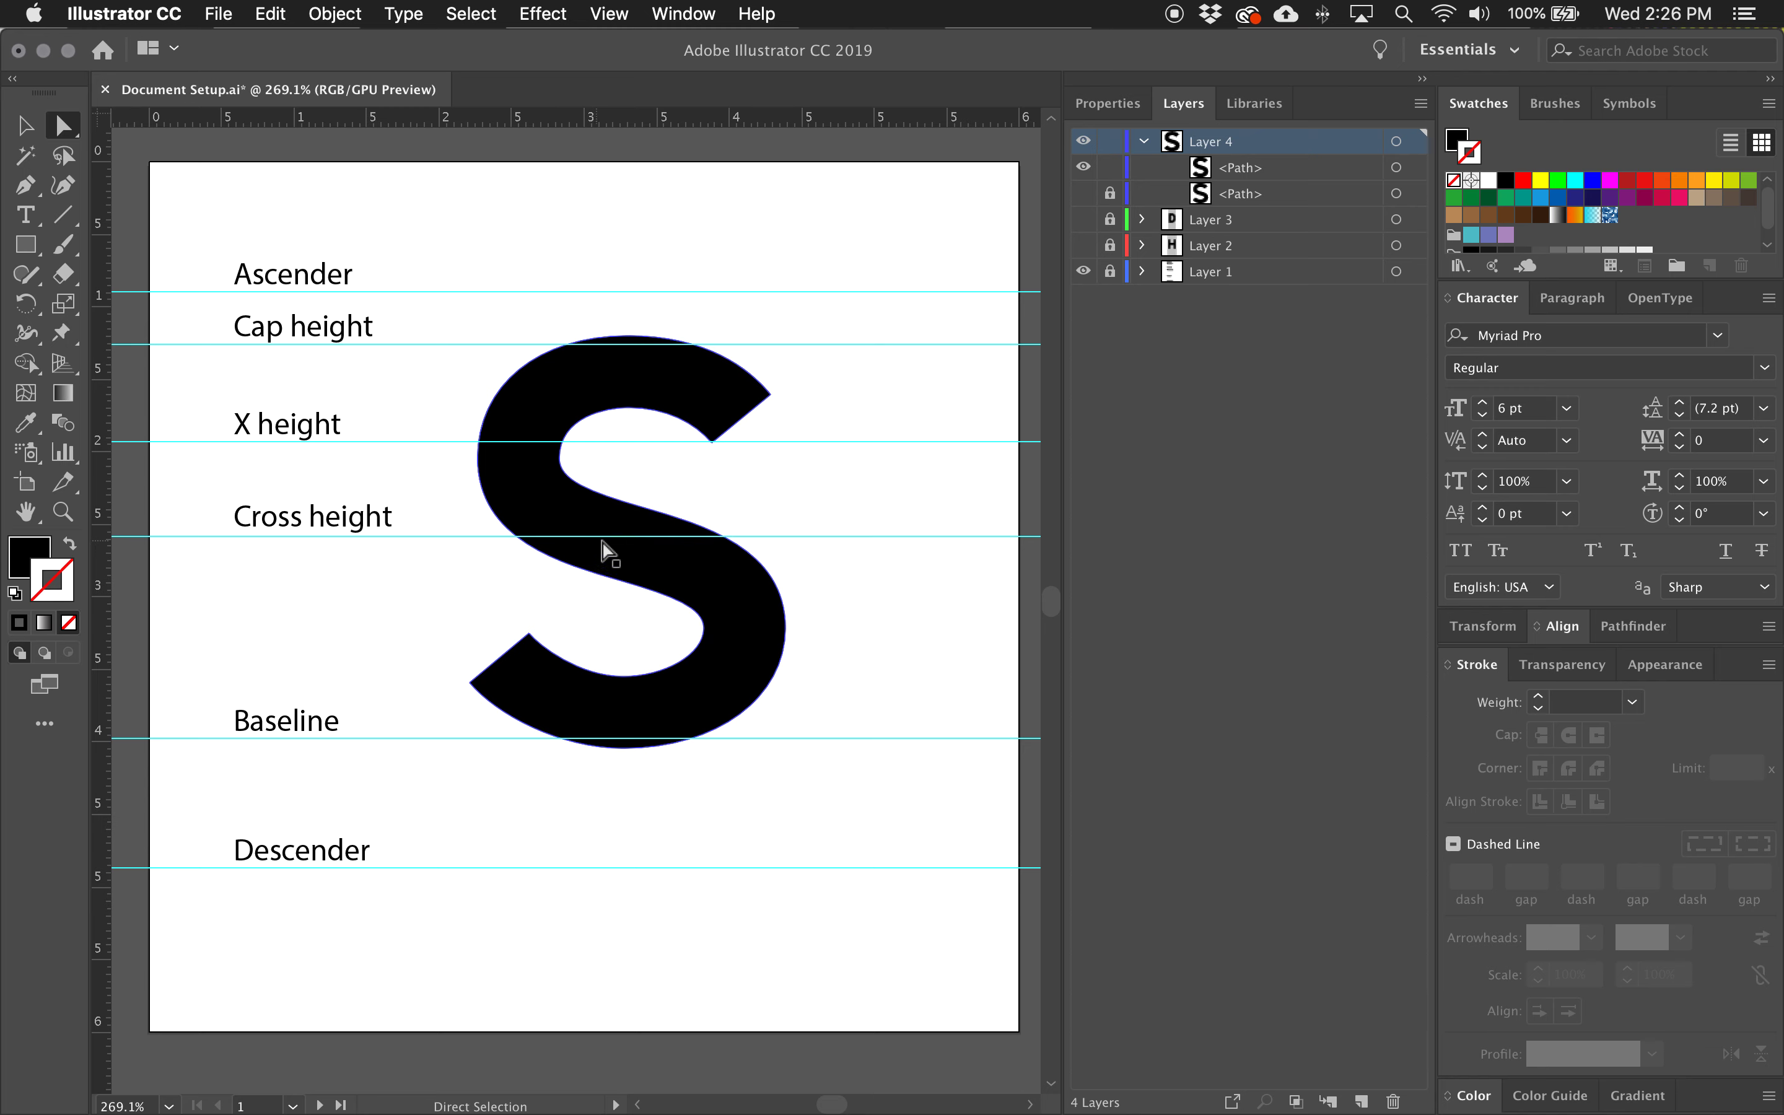
Check the handles of the two opposite anchors on the S's diagonal spine.
left_click(641, 557)
scroll(669, 556, "left", 2)
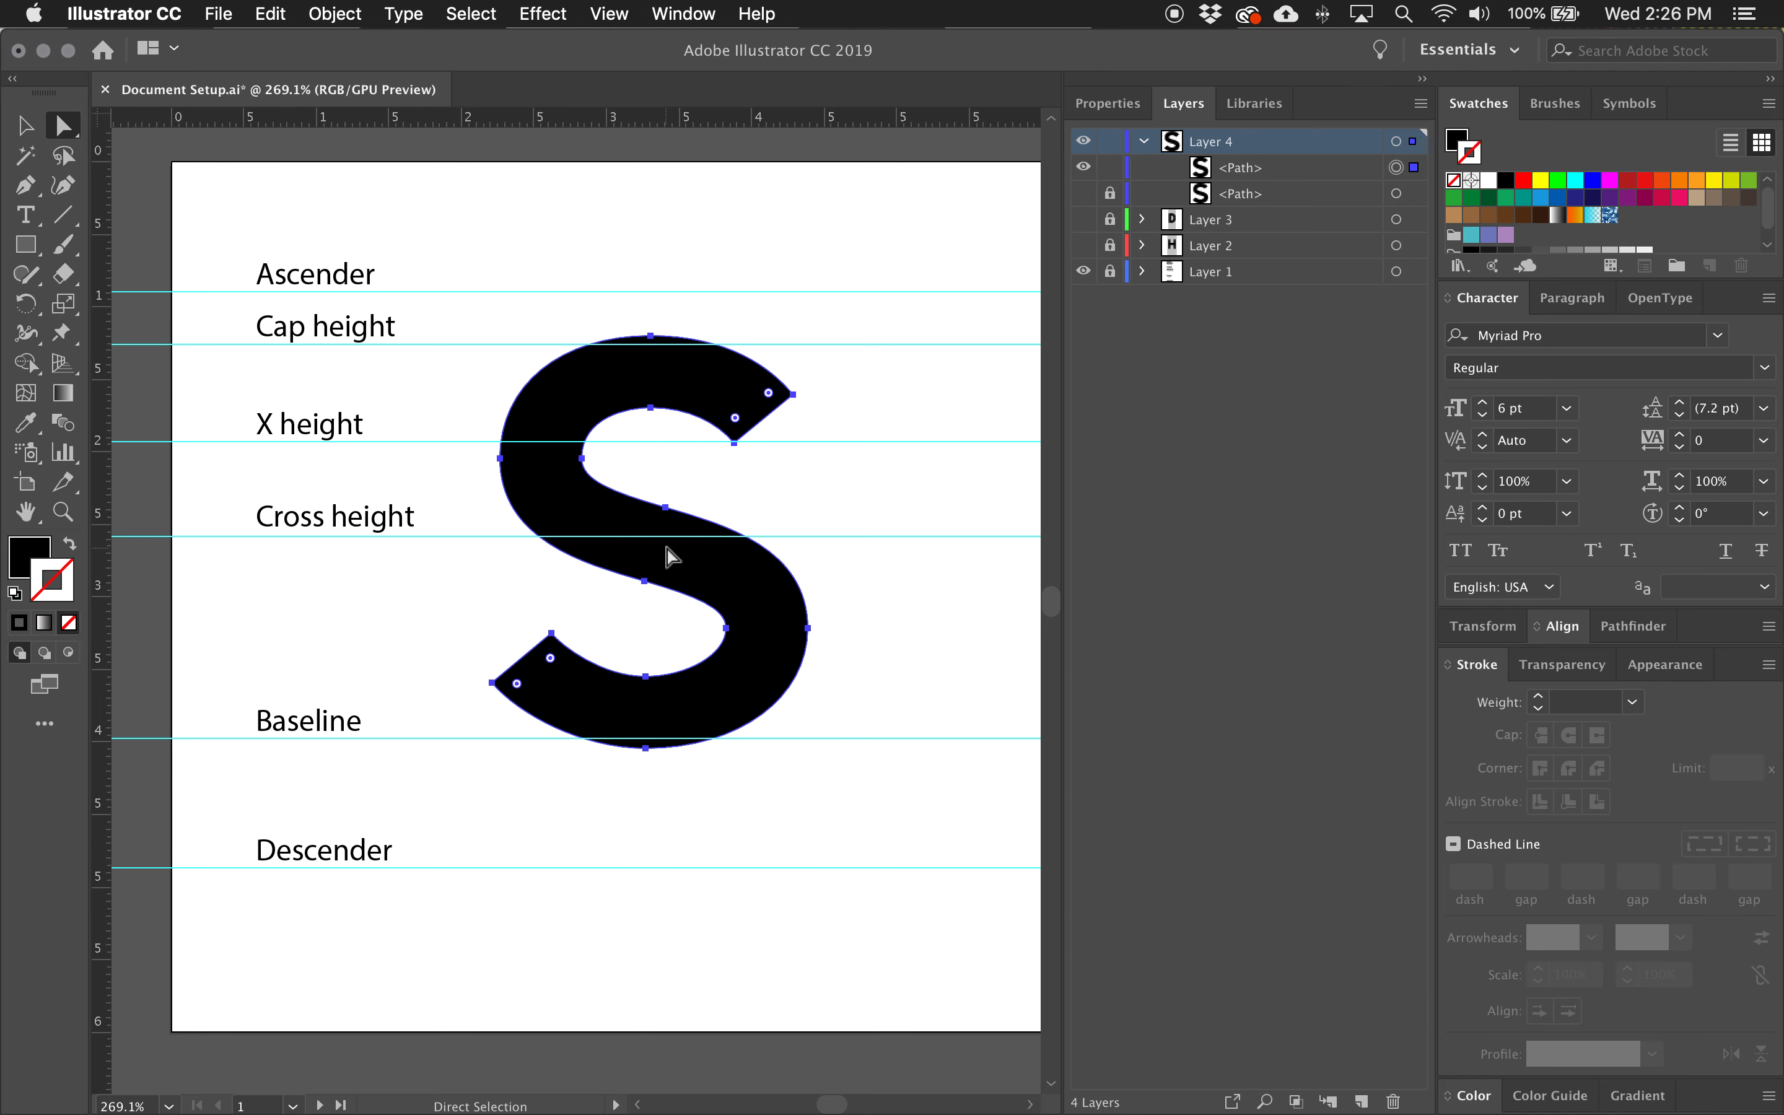
left_click(666, 507)
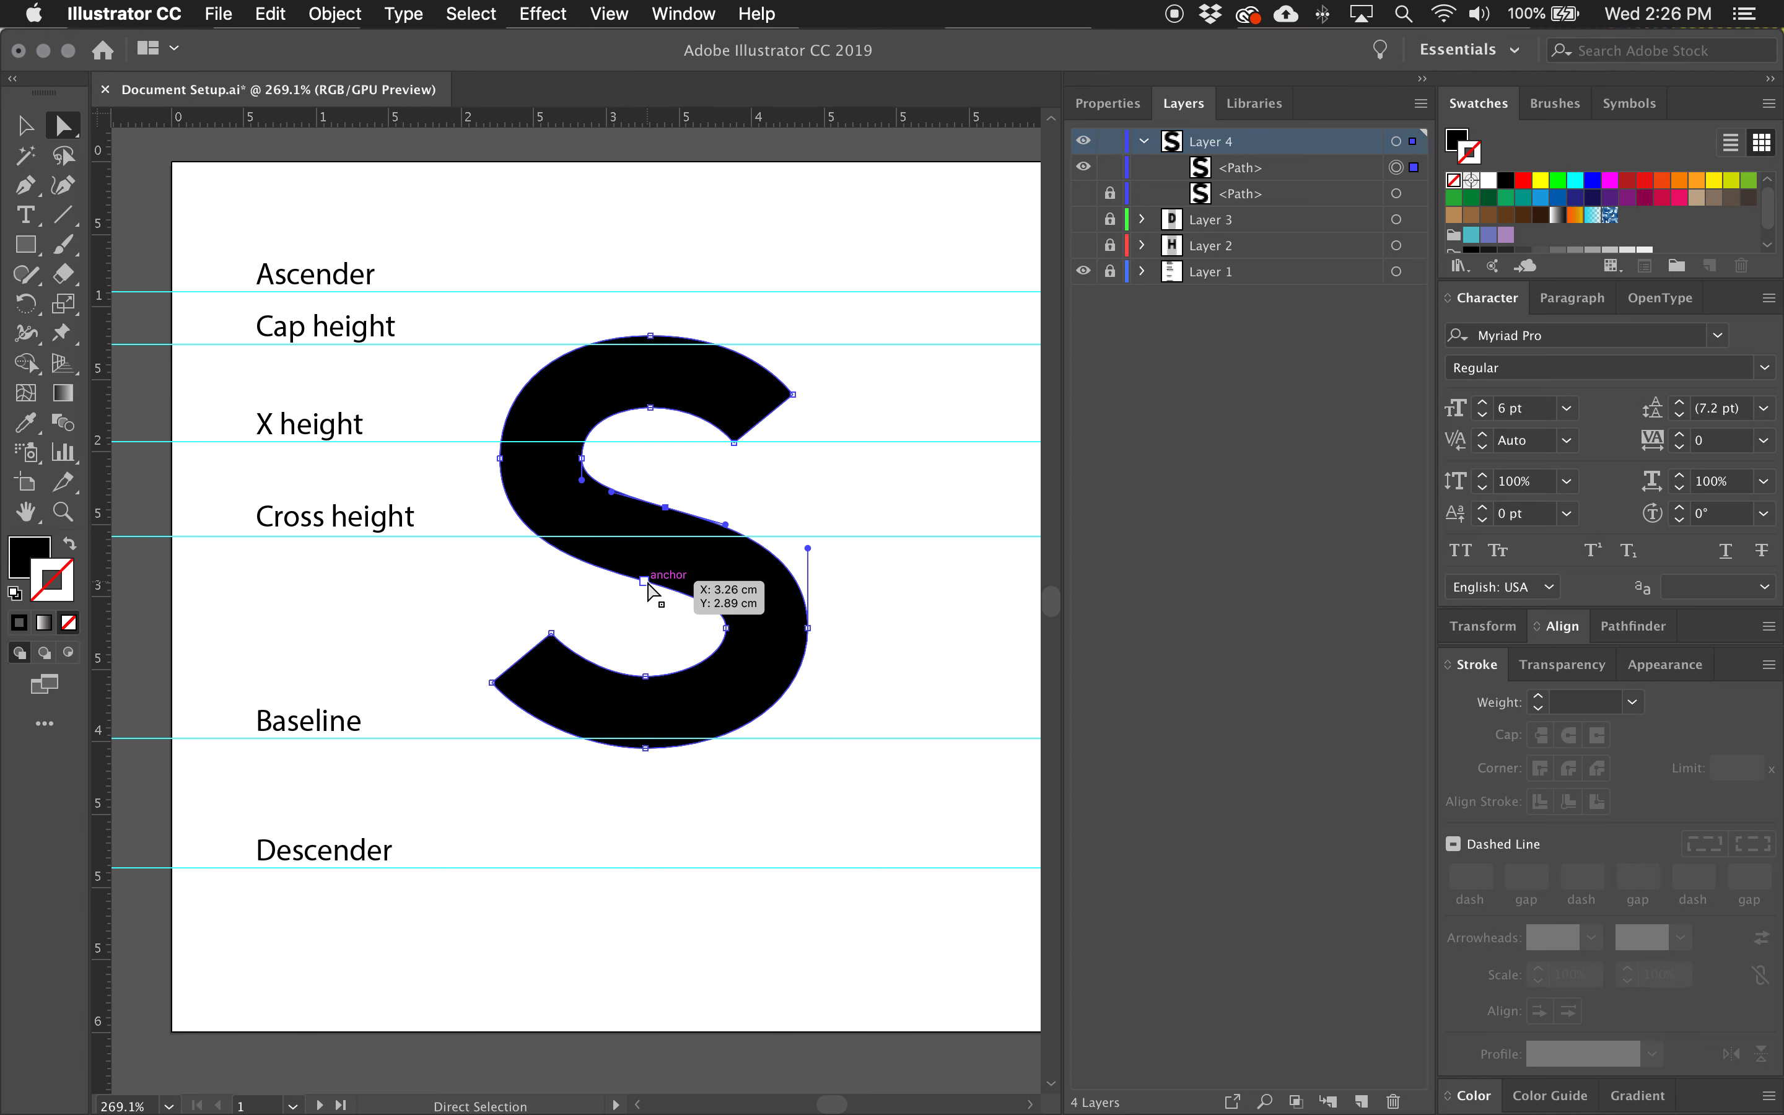
left_click(644, 582)
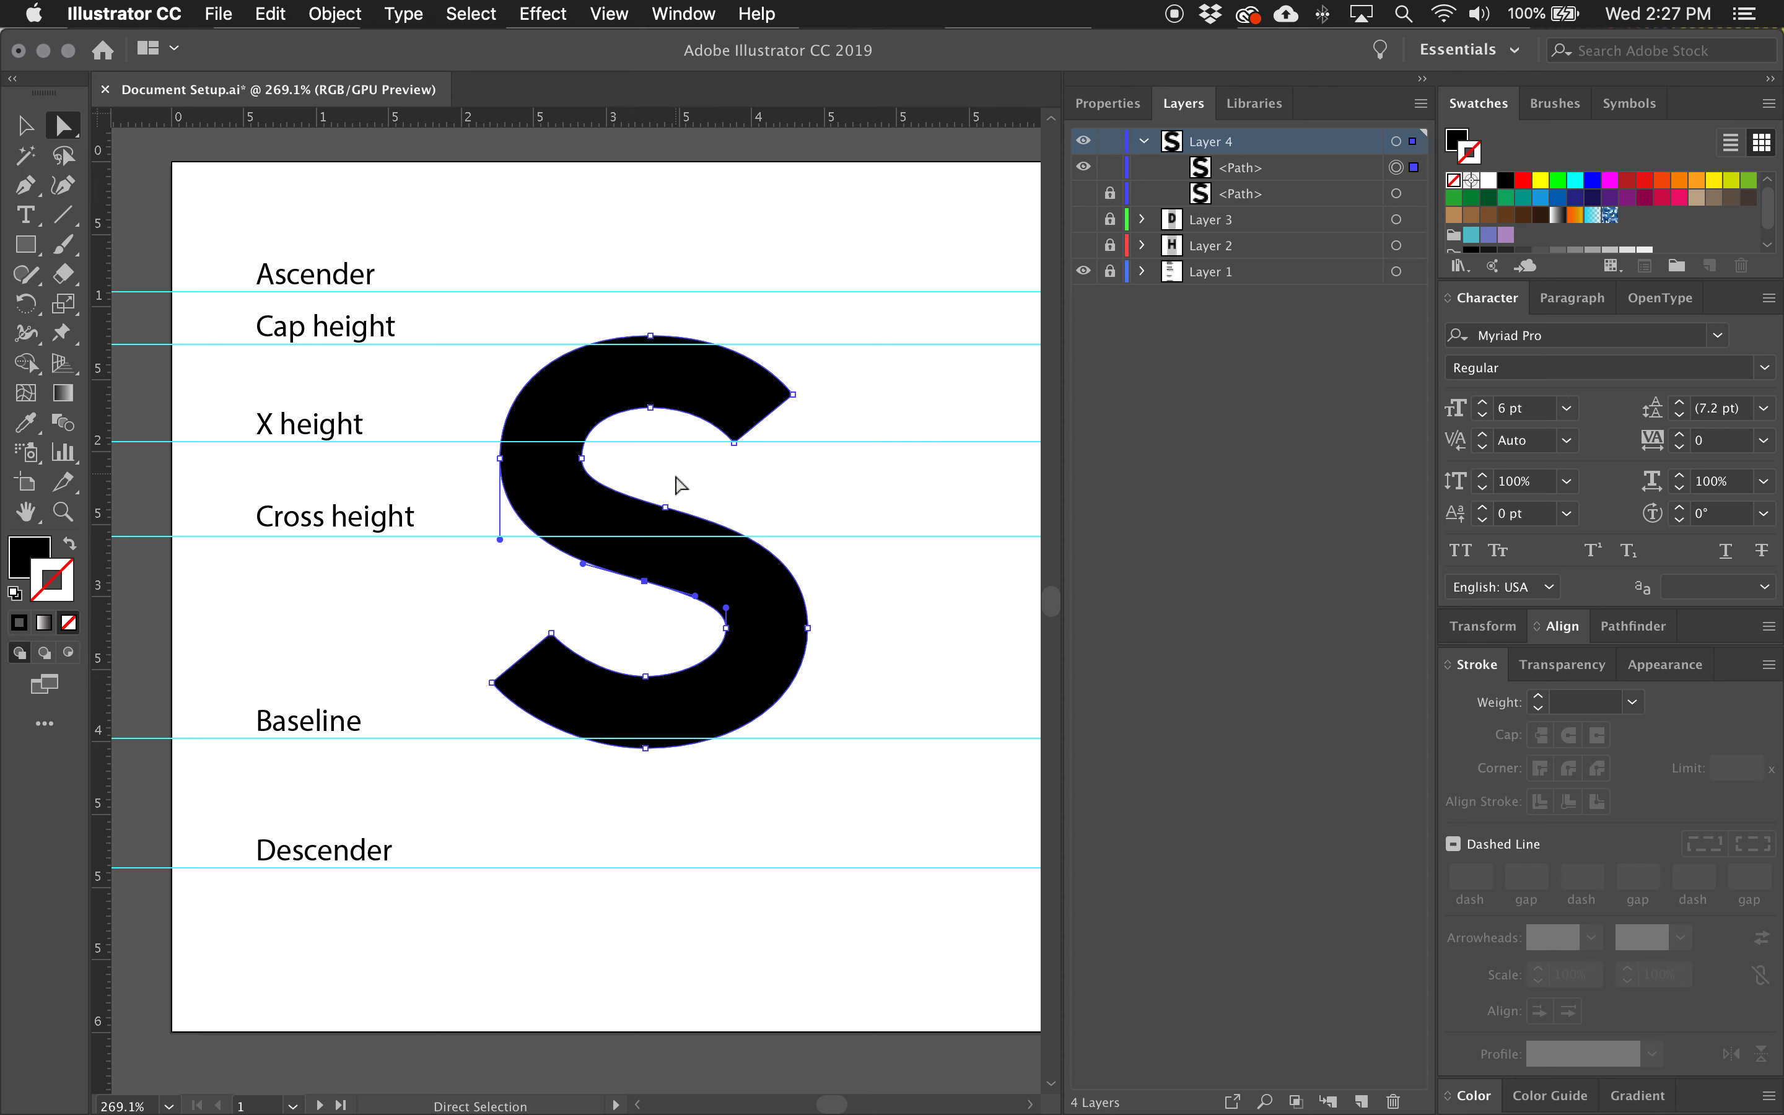
left_click(643, 581)
Draw a helper rectangle over the S's spine, tilt it to the spine's slope and align its edge with the two spine anchors.
key("m")
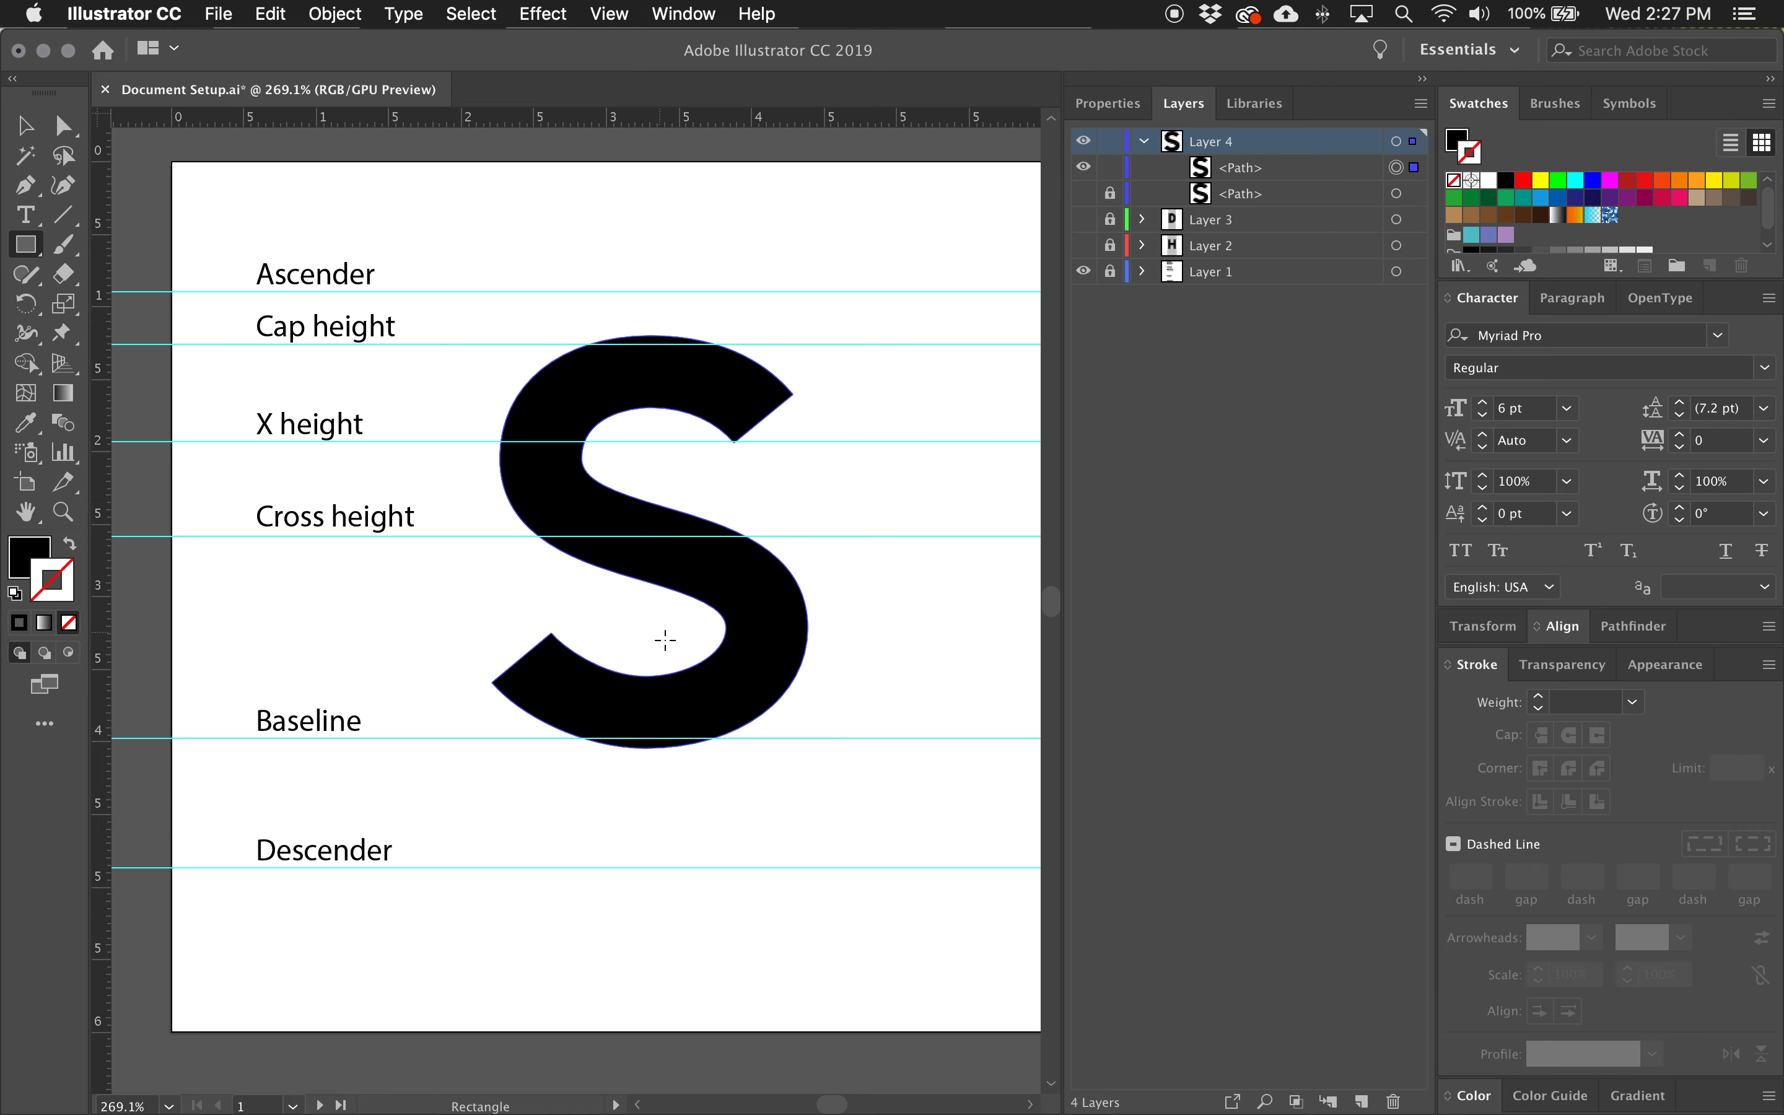
left_click_drag(665, 639, 809, 464)
key("v")
left_click_drag(818, 452, 736, 522)
left_click(633, 530)
left_click(741, 510, "shift")
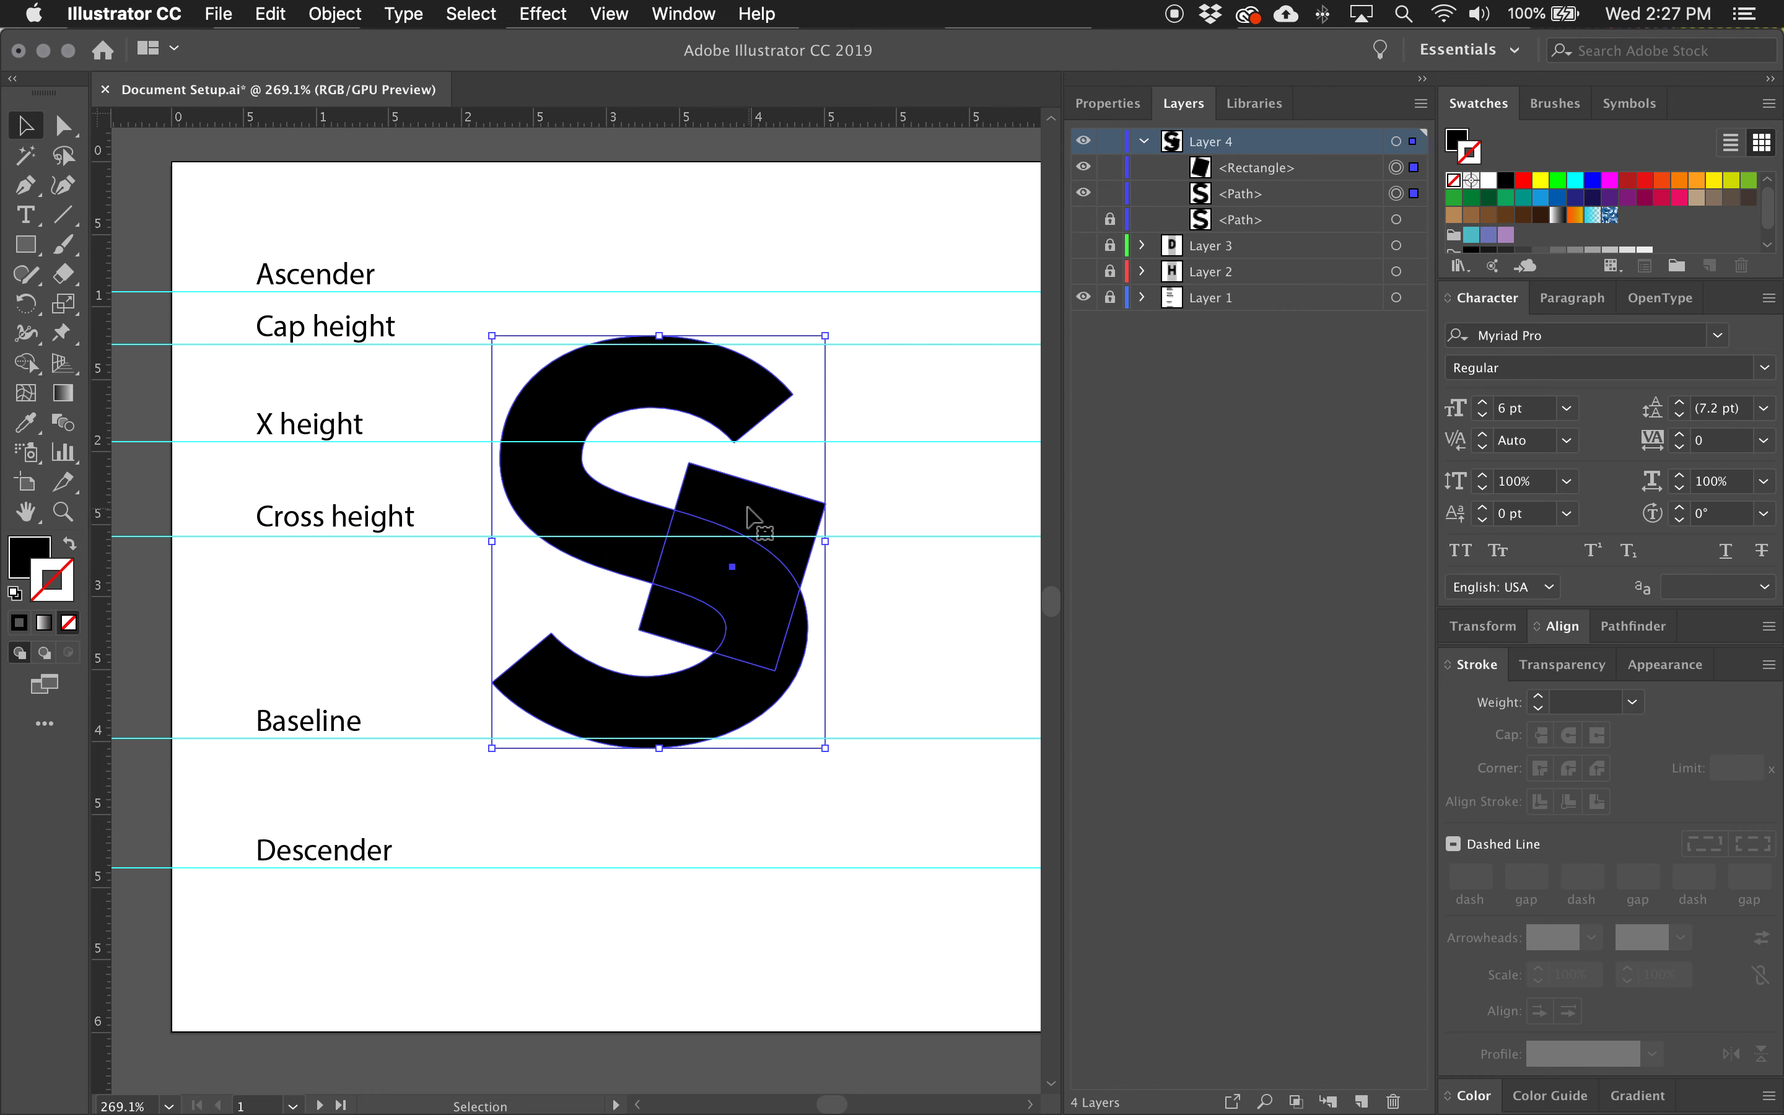
left_click(846, 457)
left_click(584, 549)
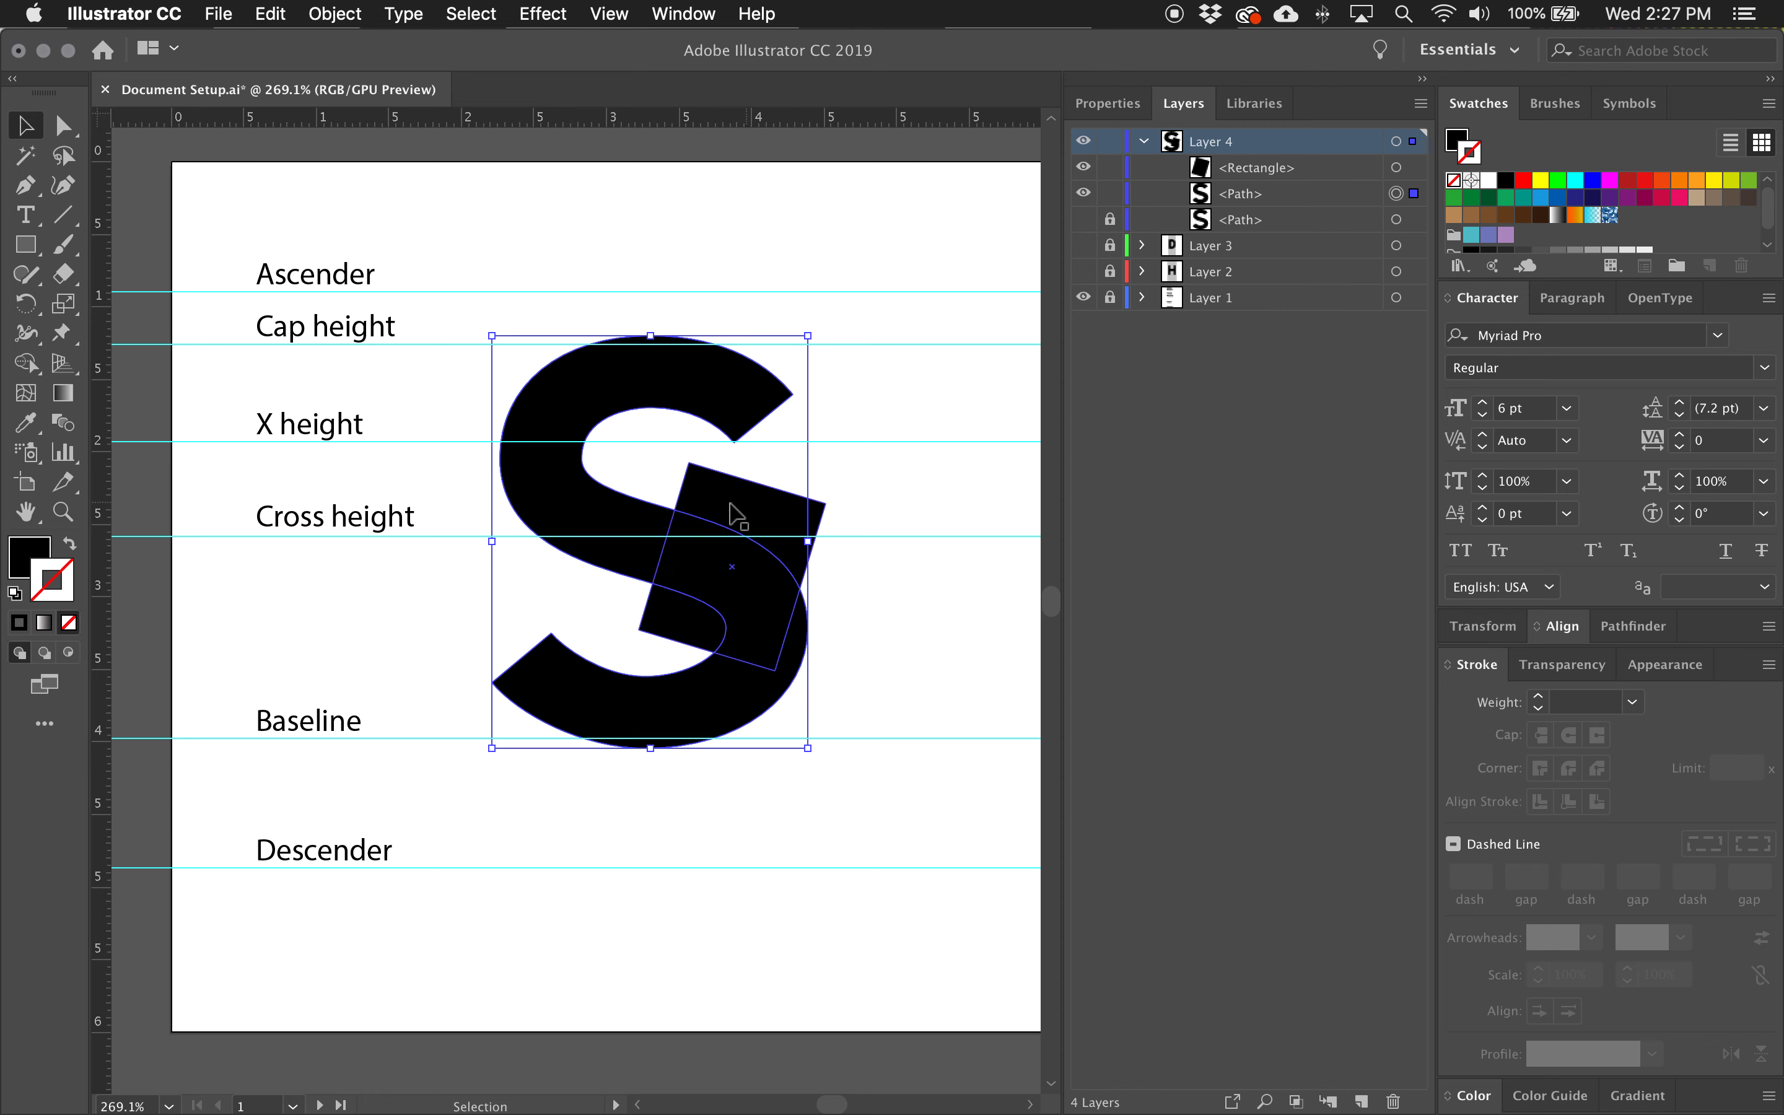
key("a")
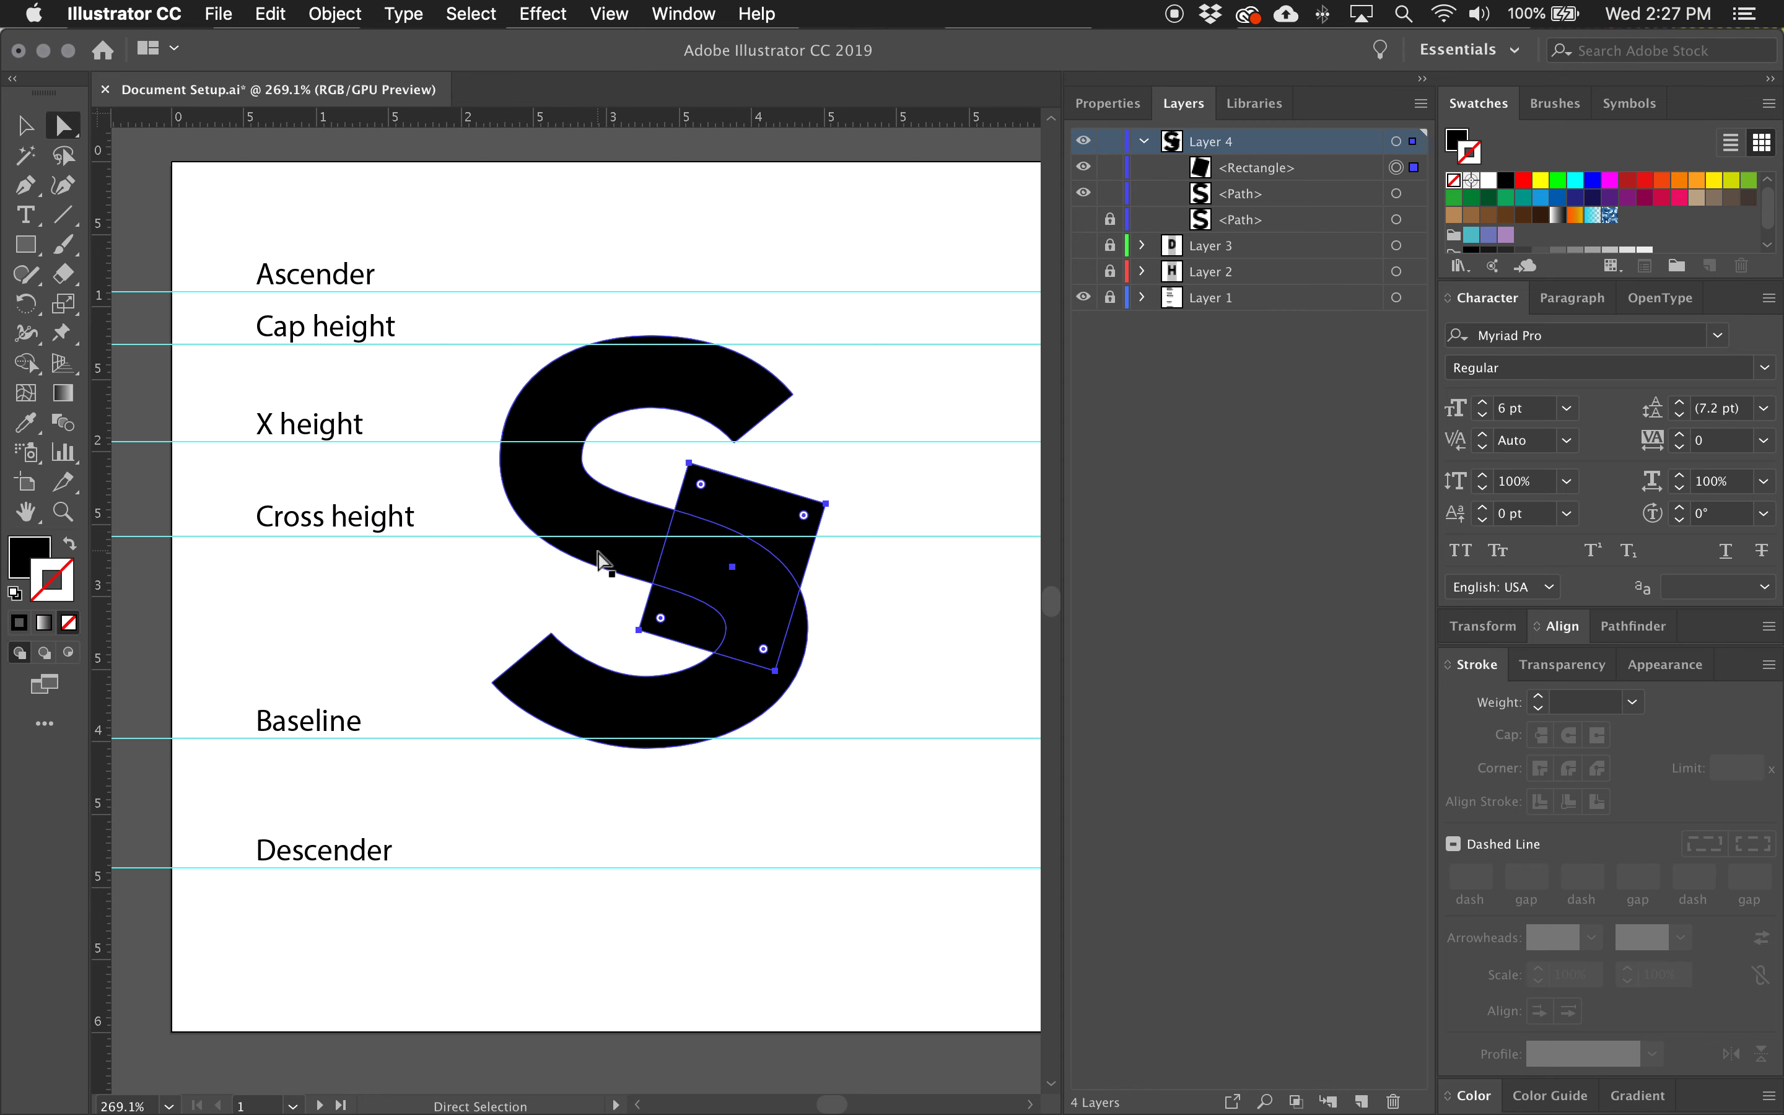
left_click_drag(759, 508, 749, 506)
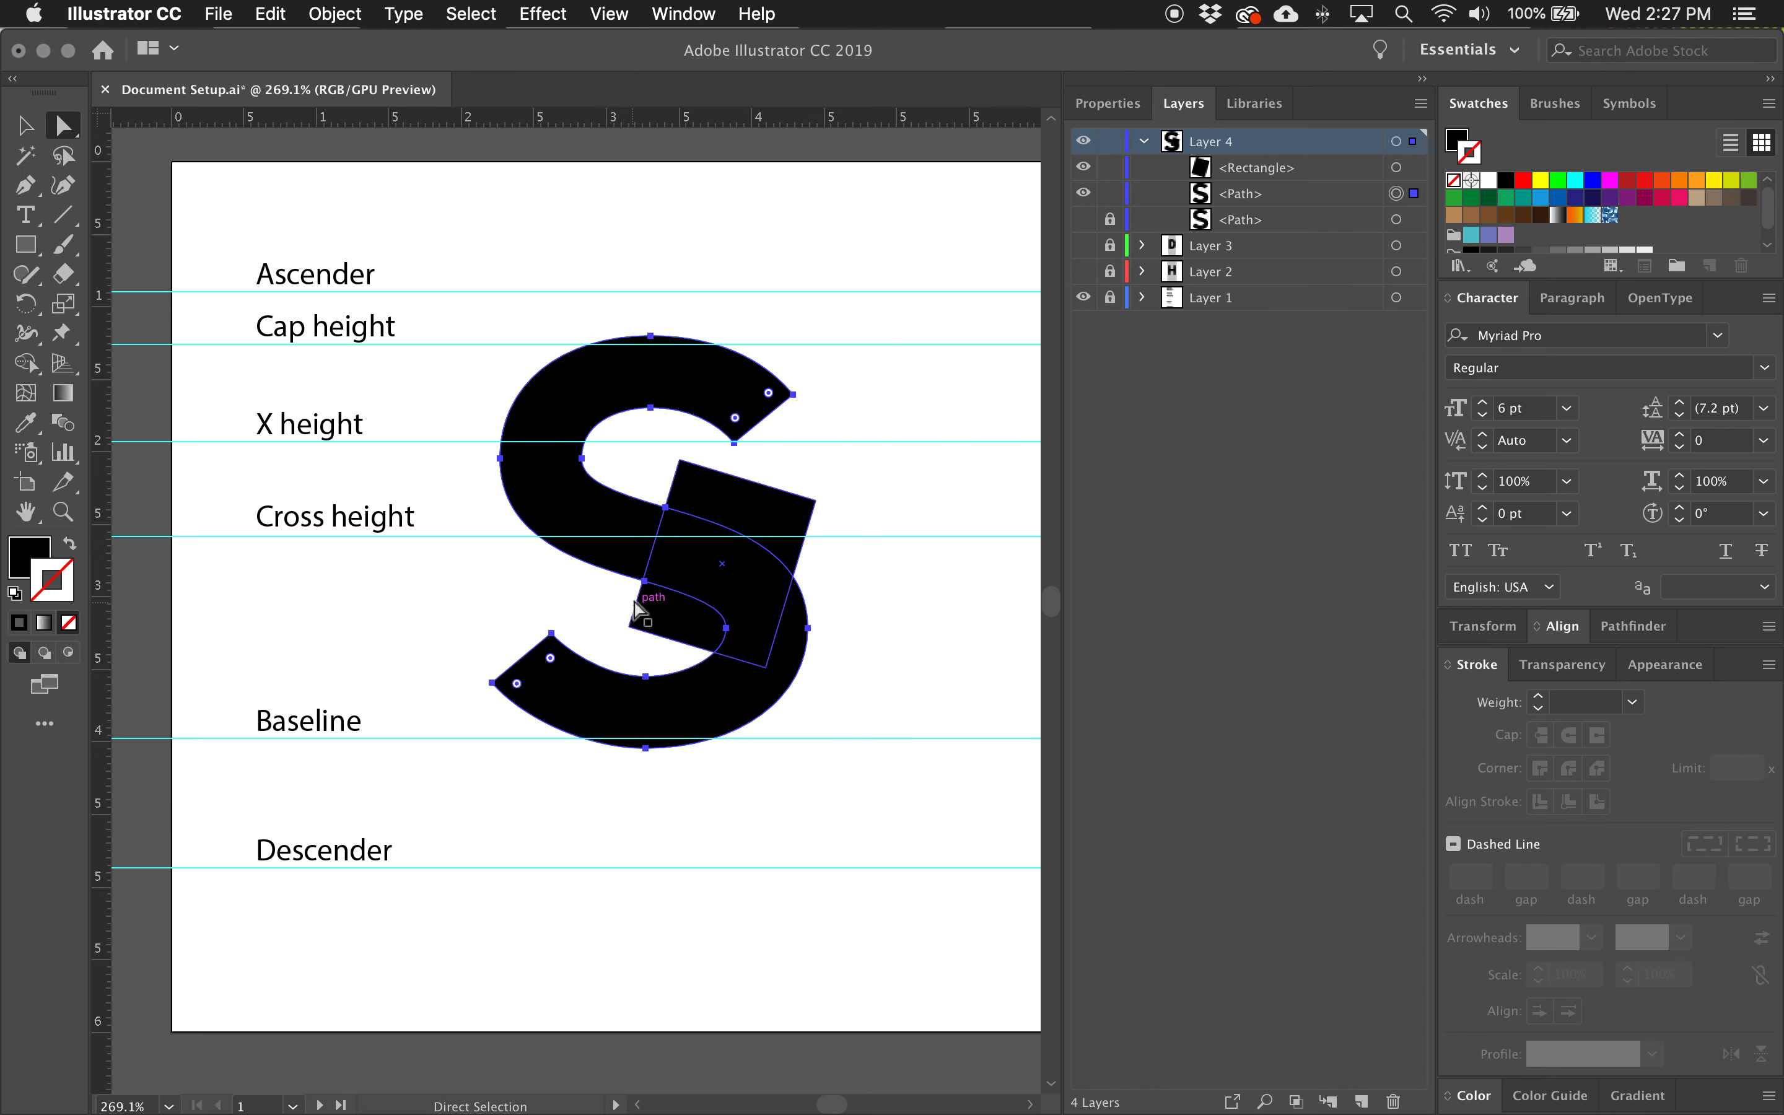
Try moving the upper spine anchor up along the helper rectangle's edge, and undo the change.
left_click_drag(664, 507, 667, 493)
key("super+z")
left_click(693, 505)
left_click(652, 526)
key("super+z")
left_click(624, 475)
left_click(642, 512)
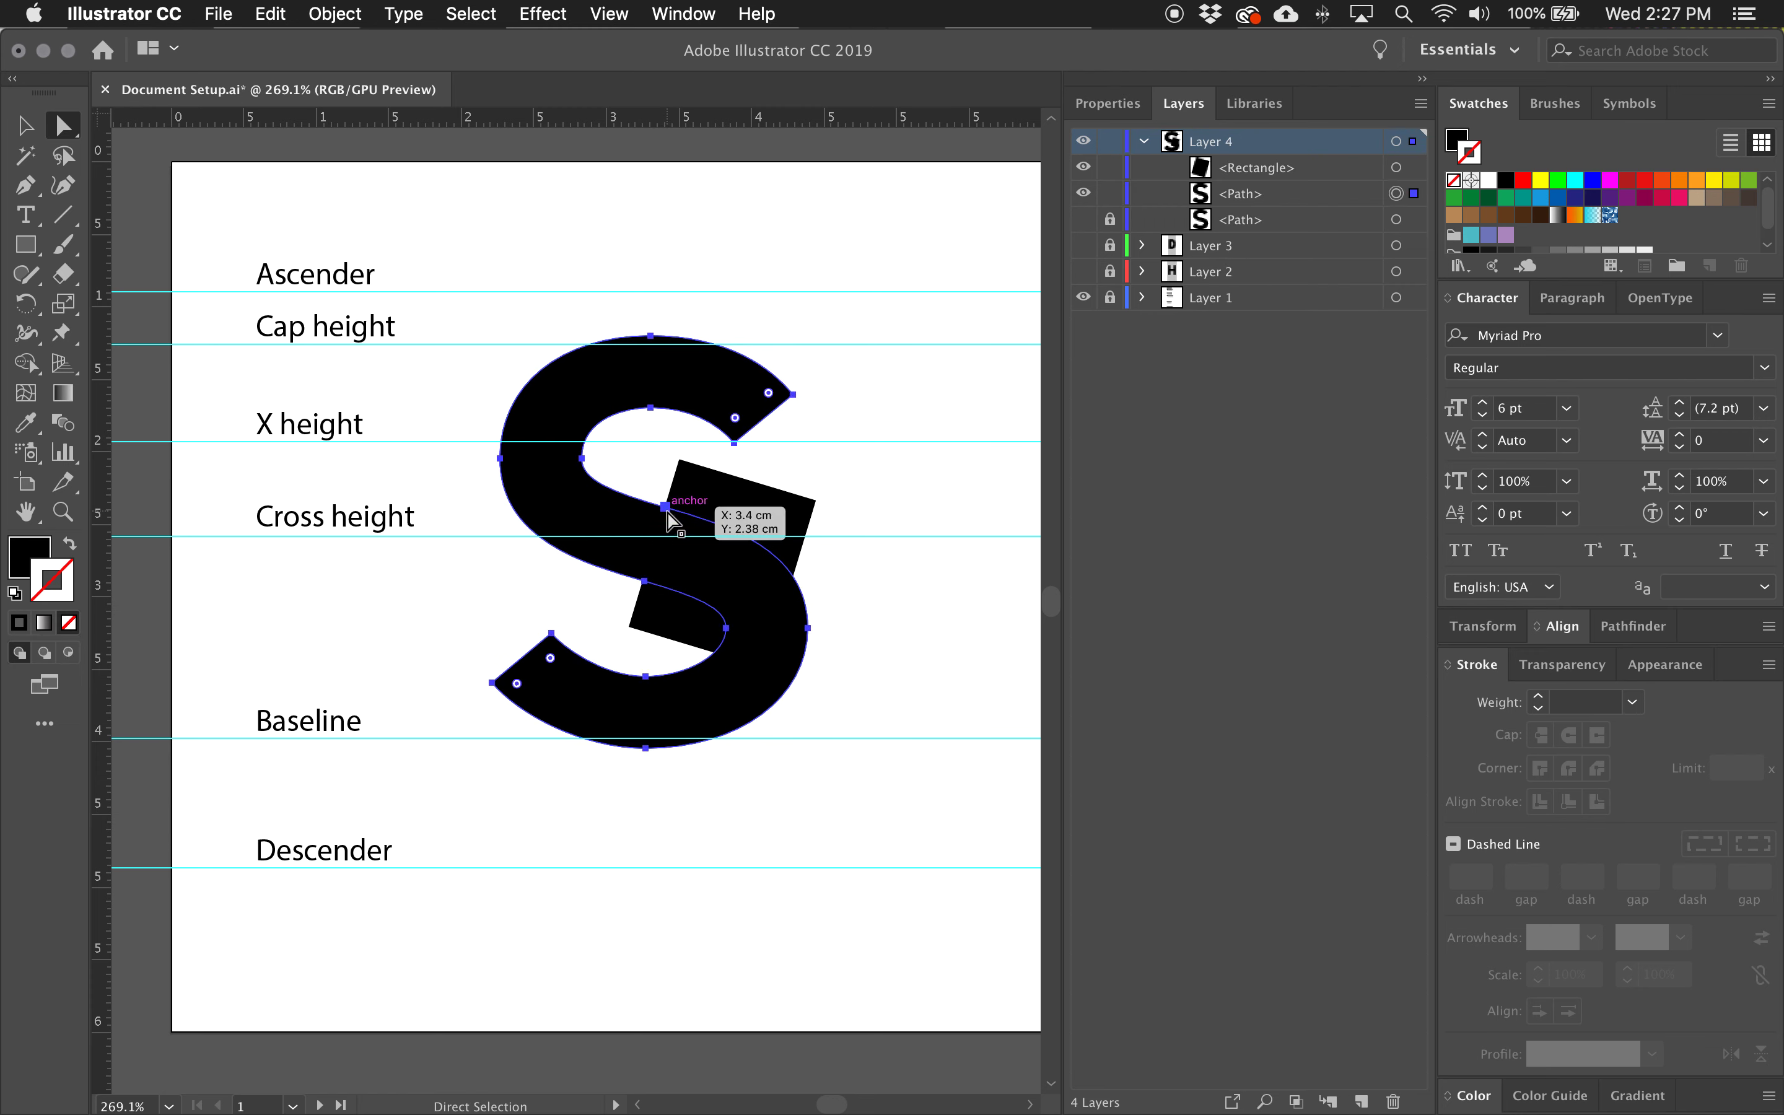
Try raising the upper spine anchor along the tilted edge again, revert it and delete the helper rectangle.
left_click(647, 488)
left_click(665, 507)
mouse_move(665, 507)
left_mouse_down()
mouse_move(637, 646)
mouse_move(668, 491)
left_mouse_up()
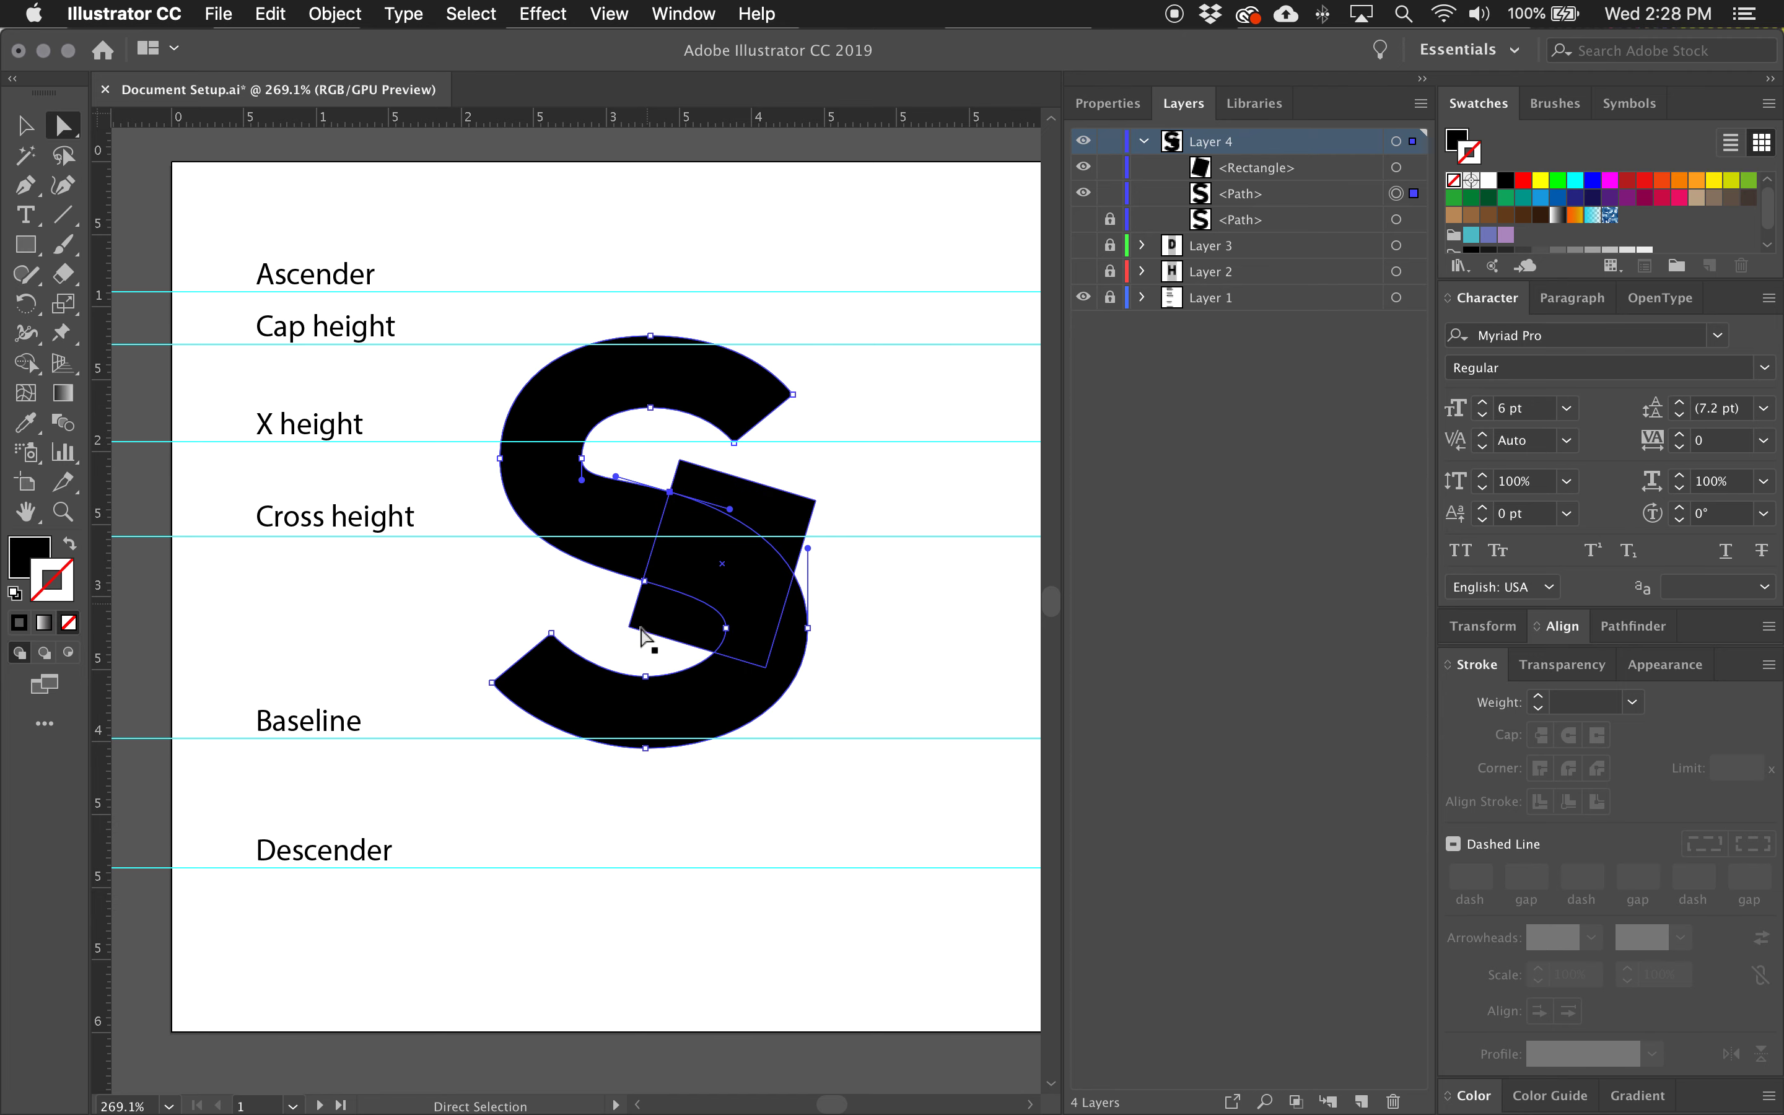
left_click(625, 643)
left_click(756, 502)
key("Delete")
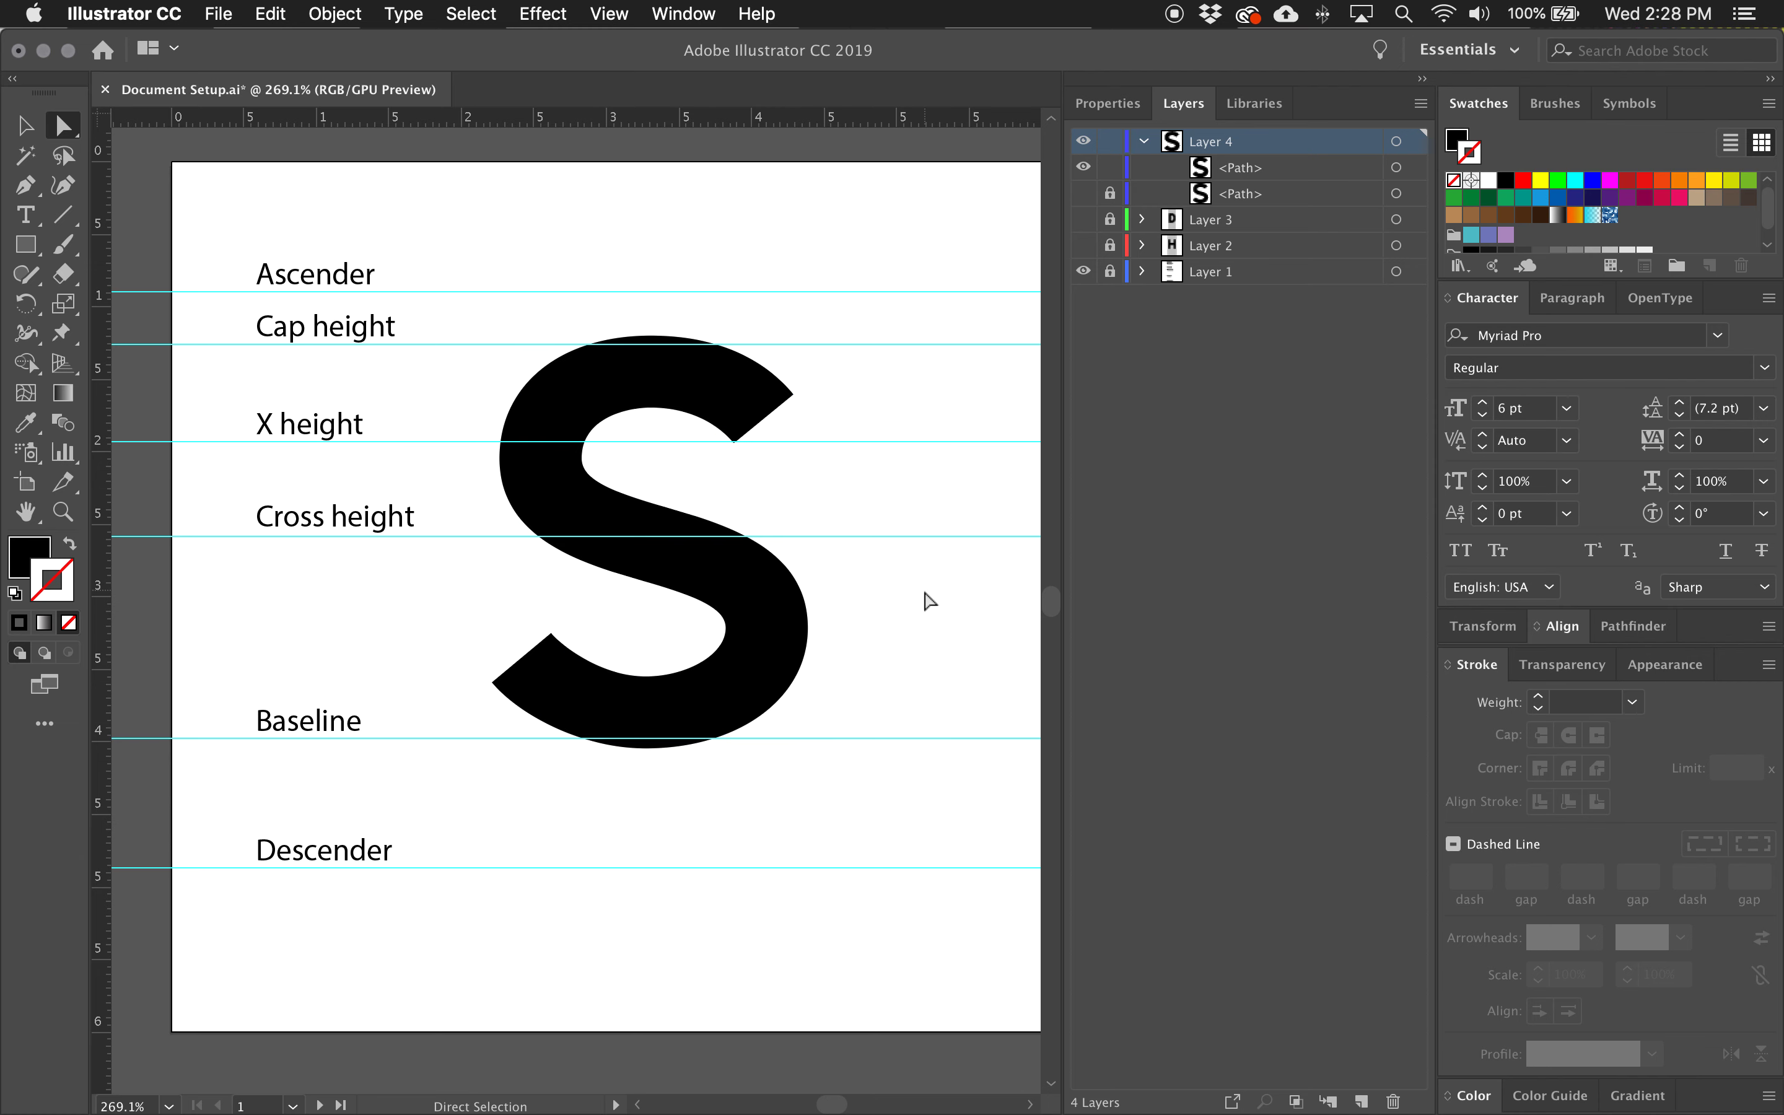
Select the visible S path and scale it slightly narrower from its center, keeping its height.
left_click(1414, 168)
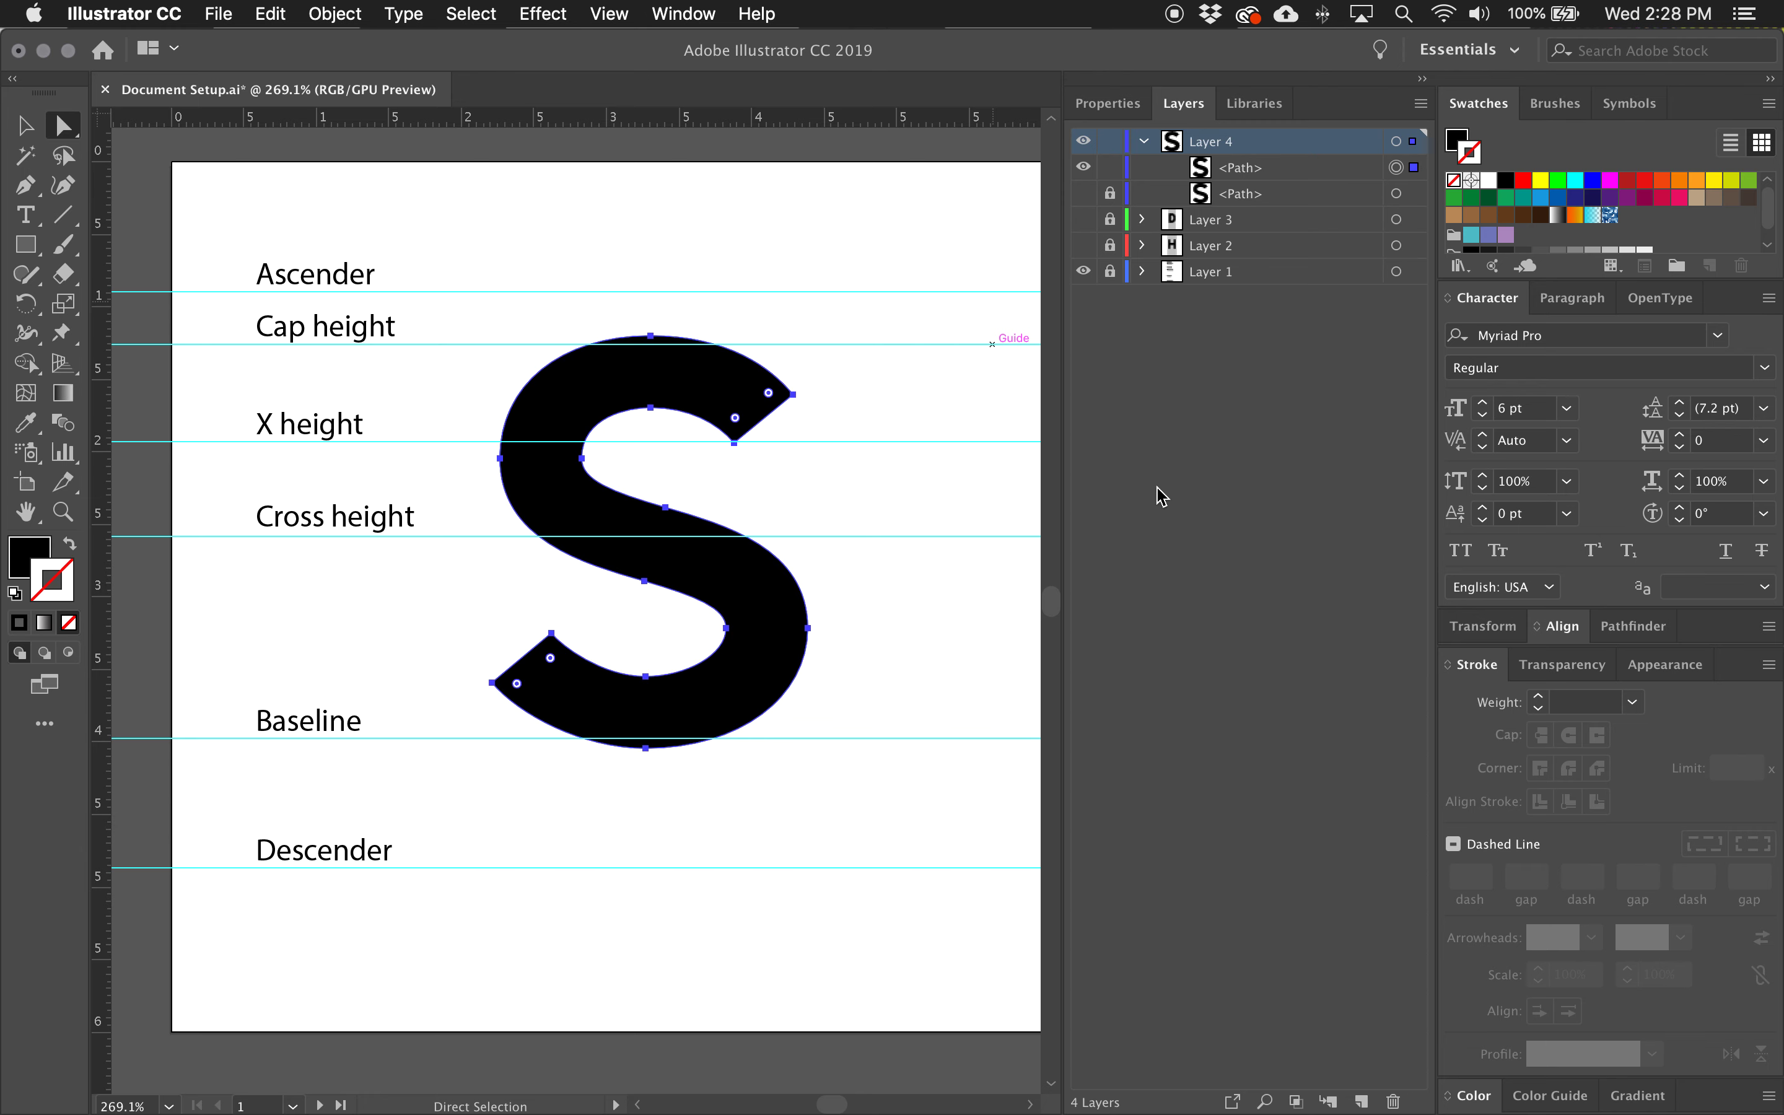
key("v")
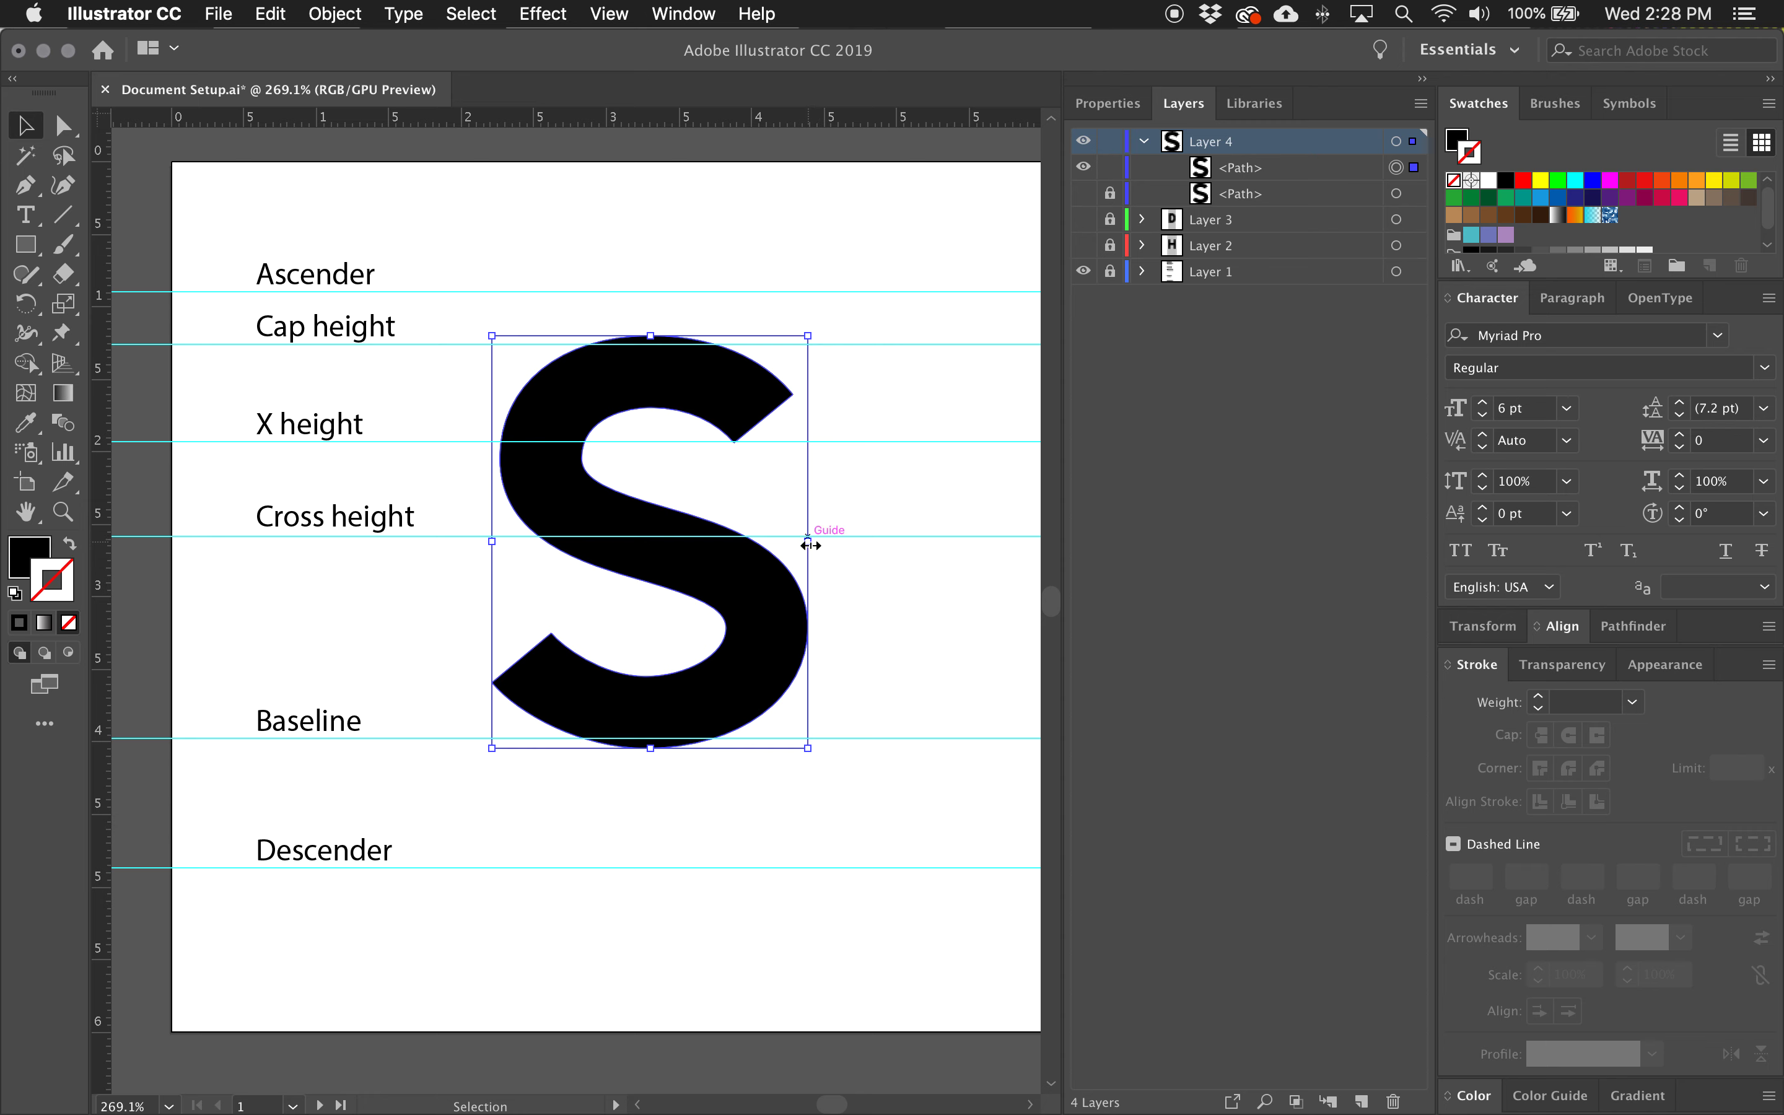
left_click_drag(811, 543, 803, 543)
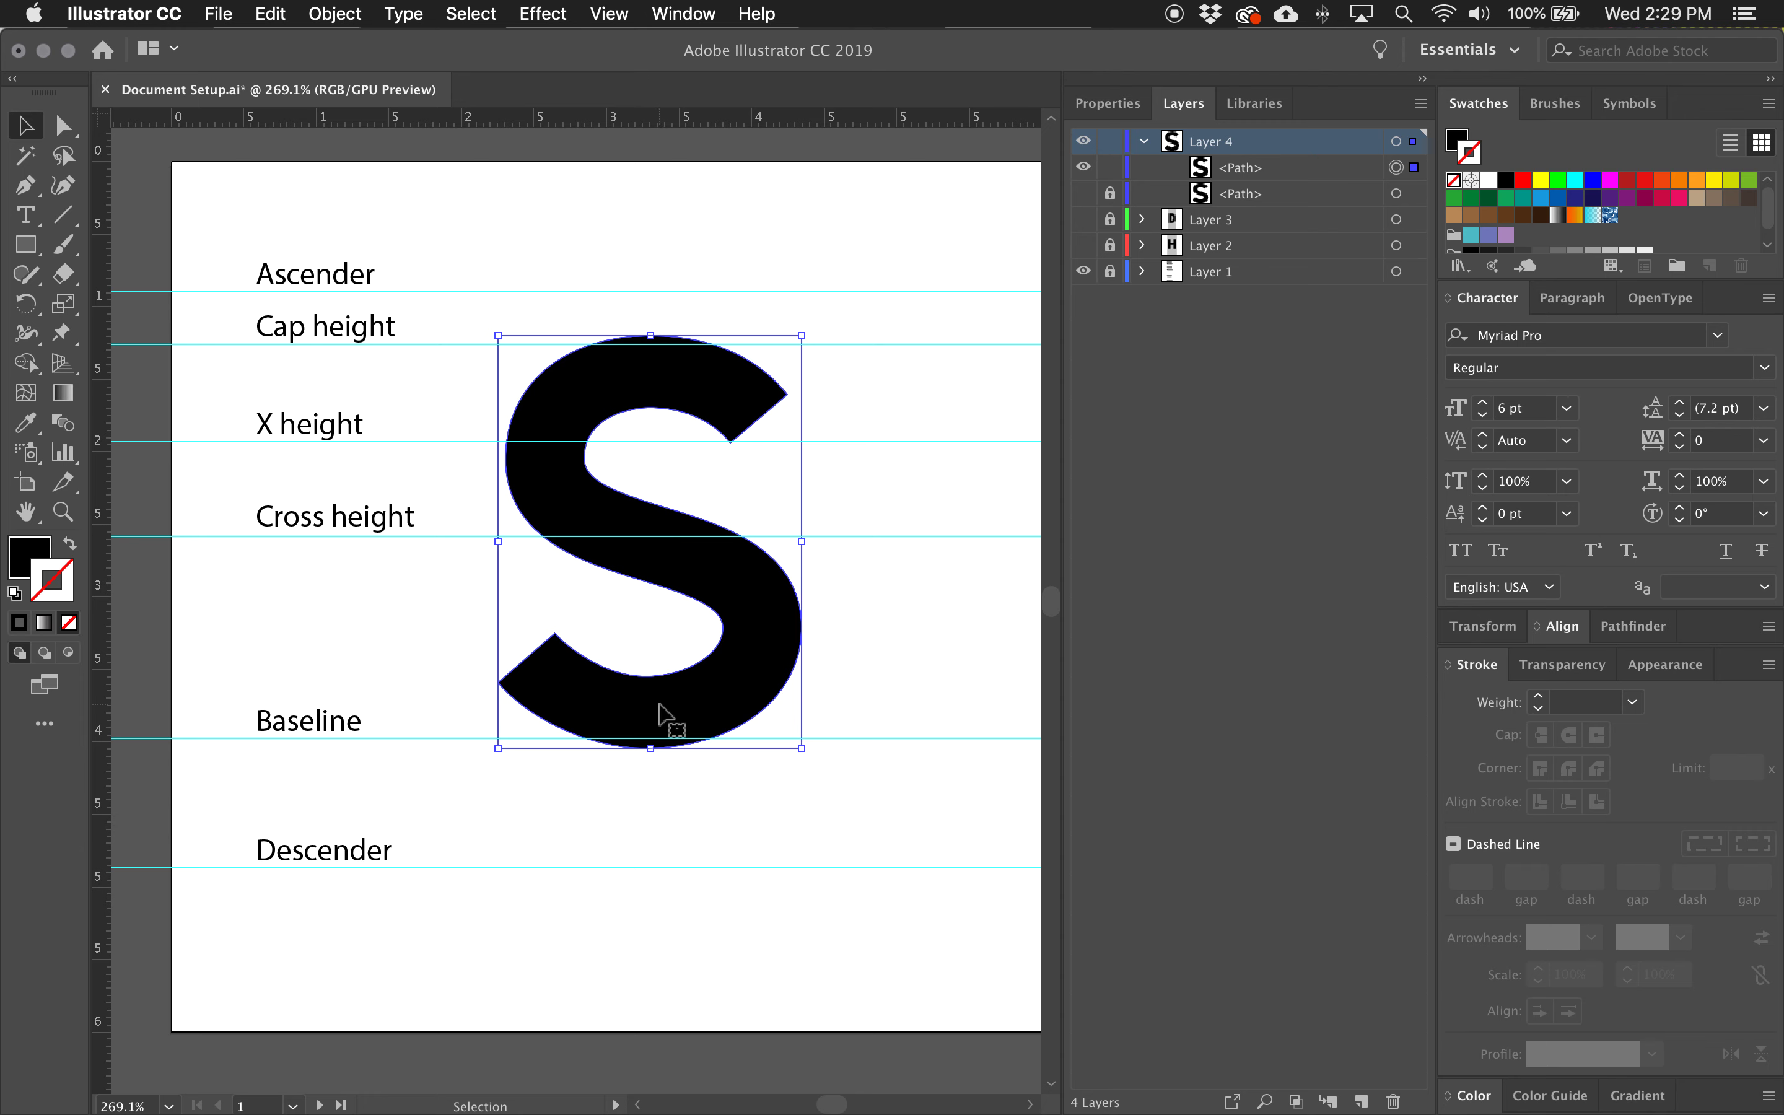
Show and unlock Layer 3, duplicate the D's grey width rectangle in place, and move the copy into Layer 4 beneath the visible S path.
left_click(33, 247)
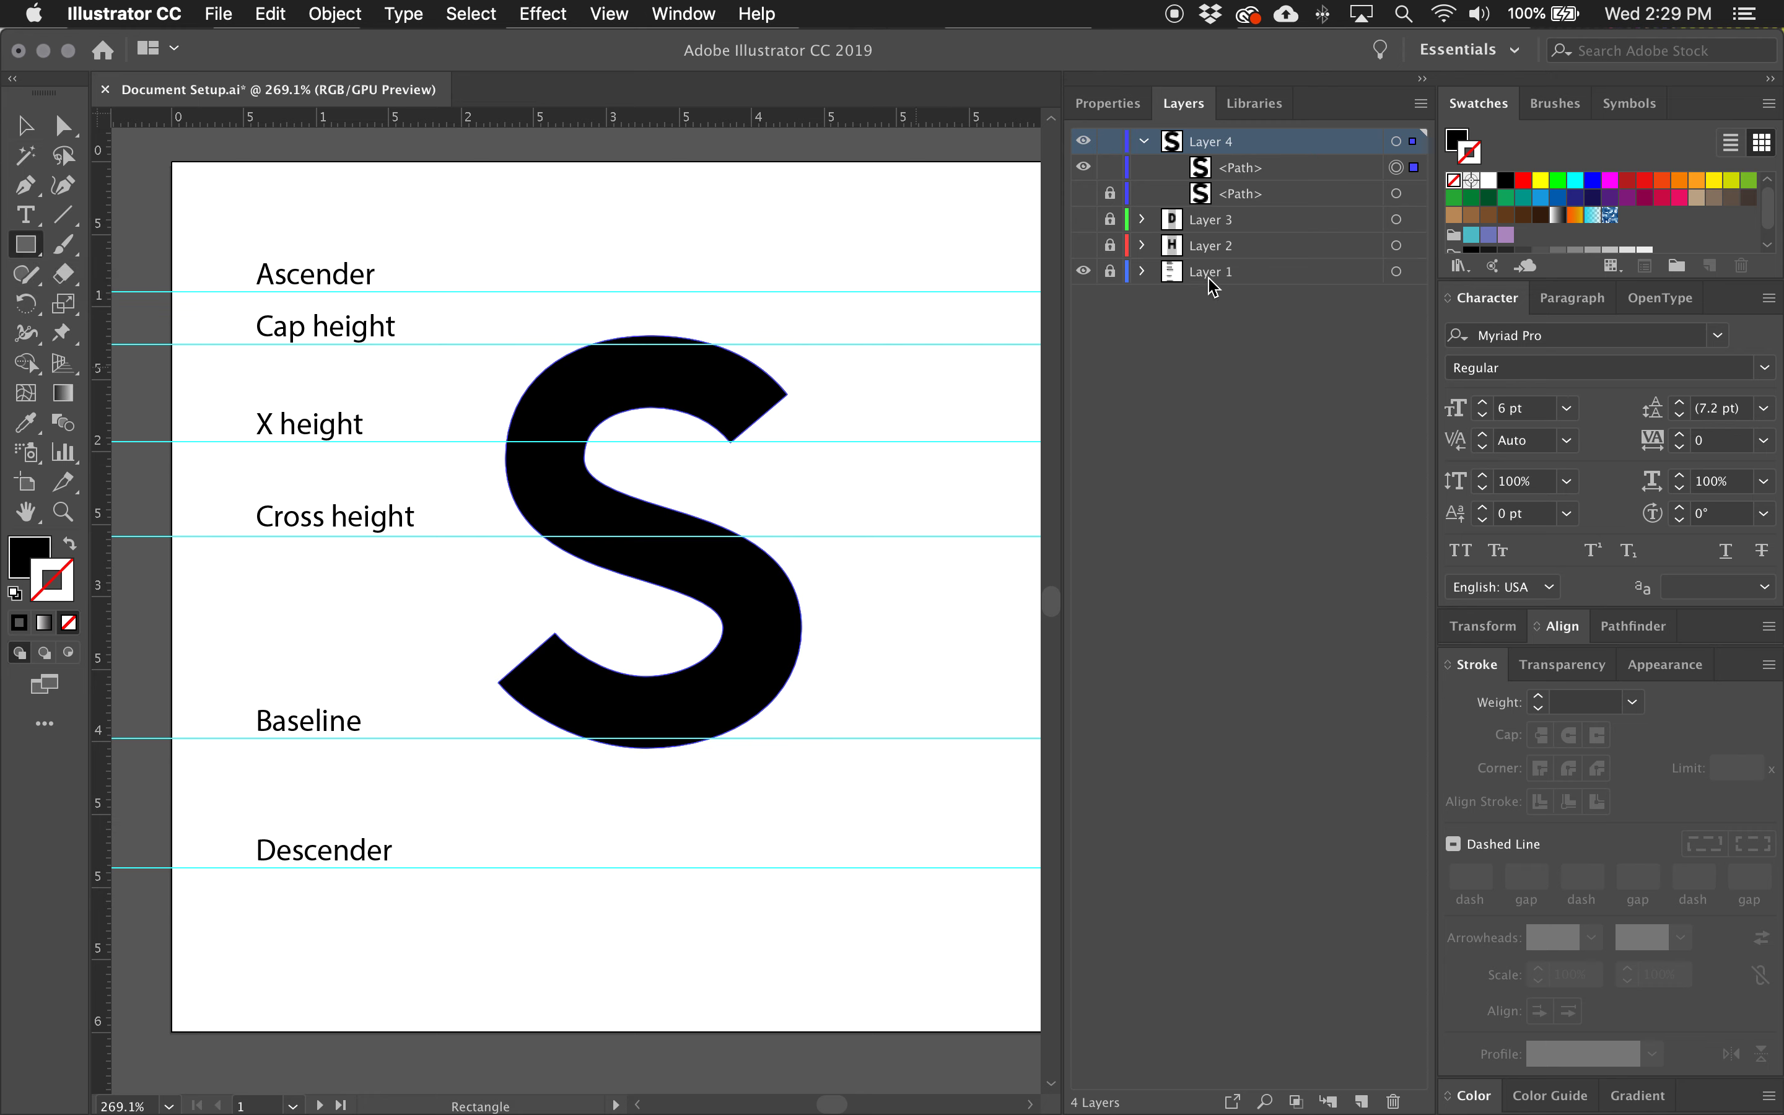
left_click(1084, 221)
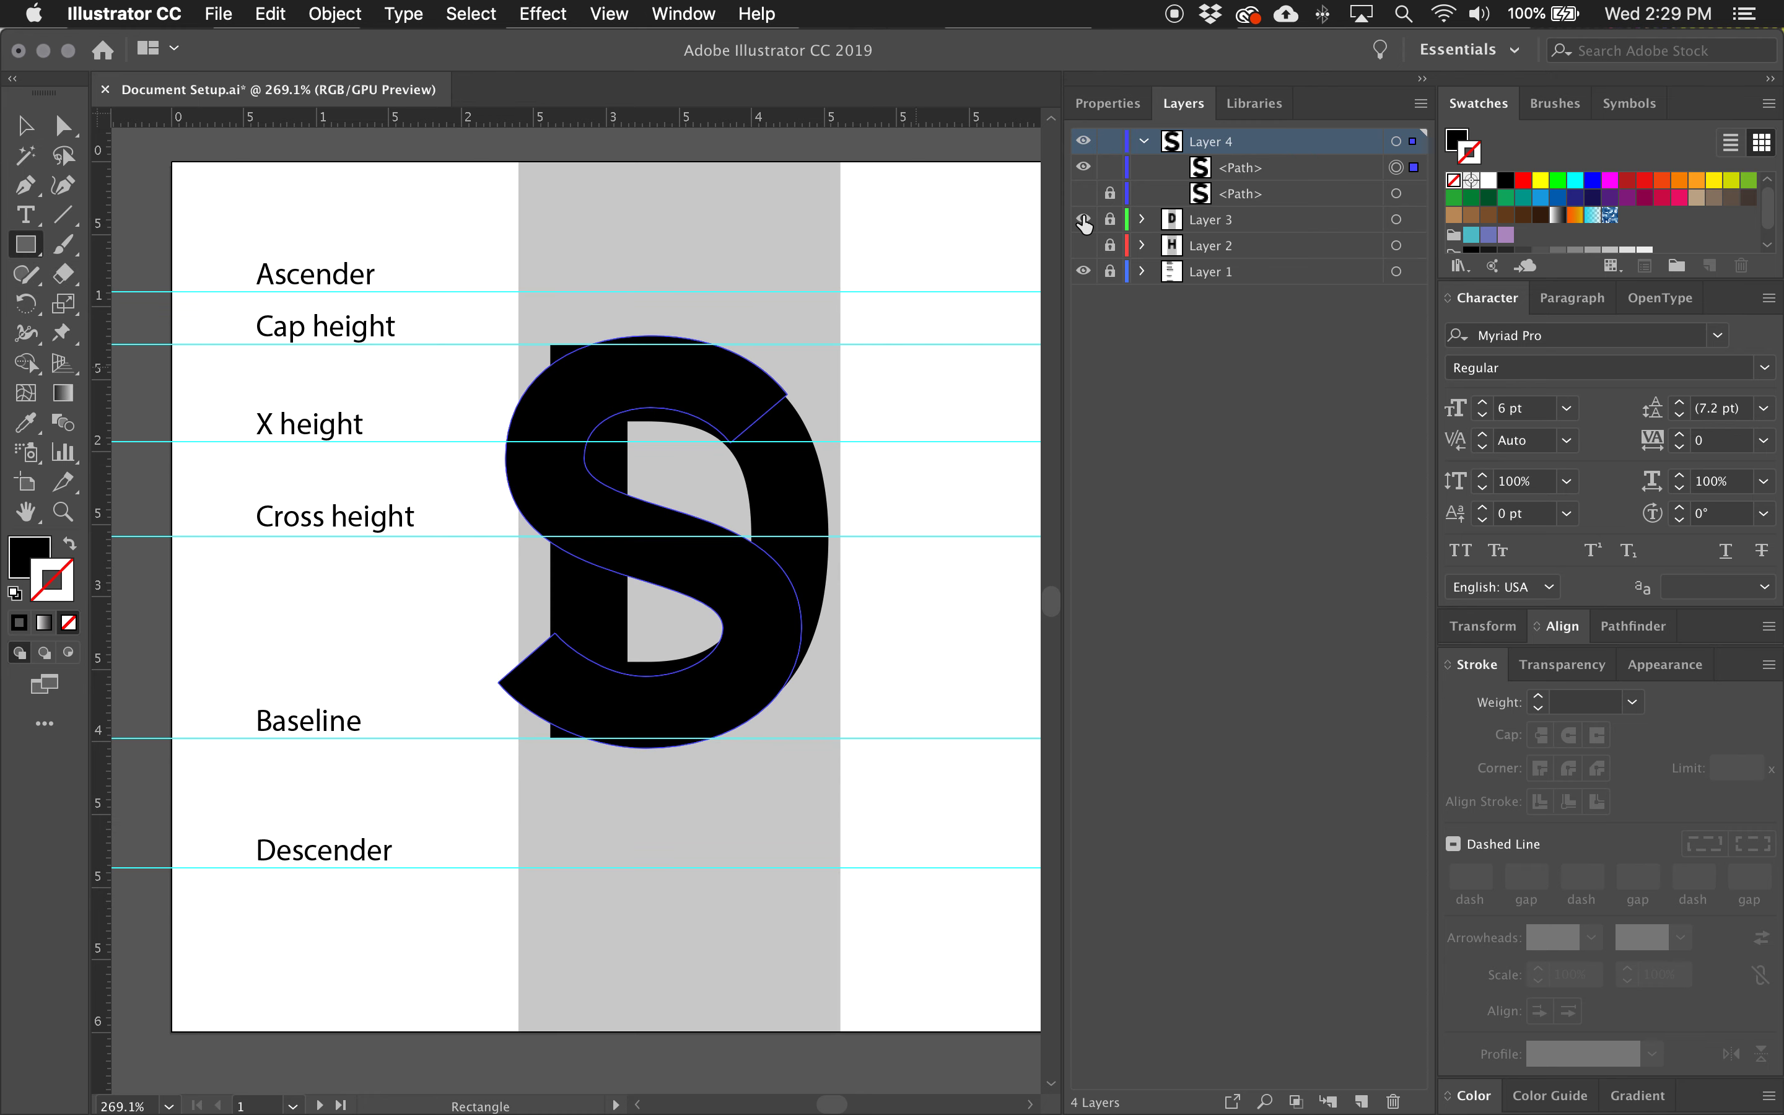
left_click(1301, 225)
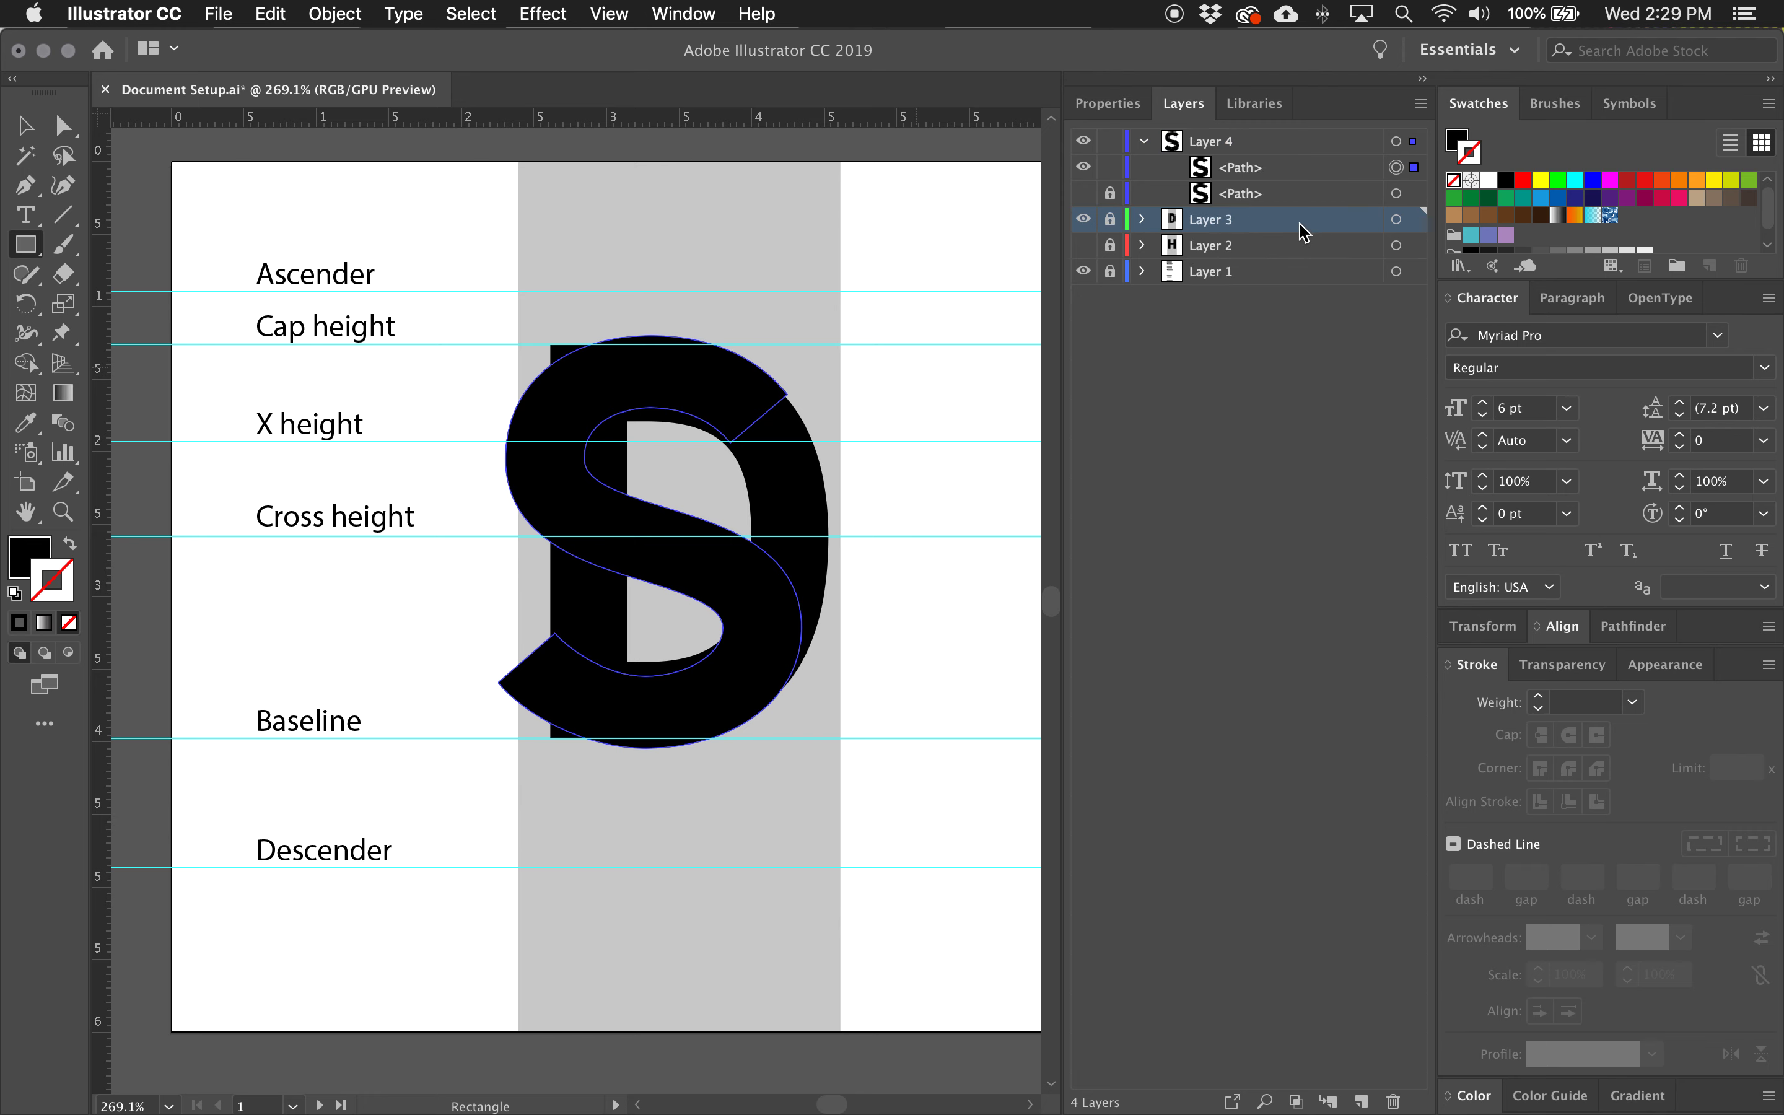
left_click(1396, 221)
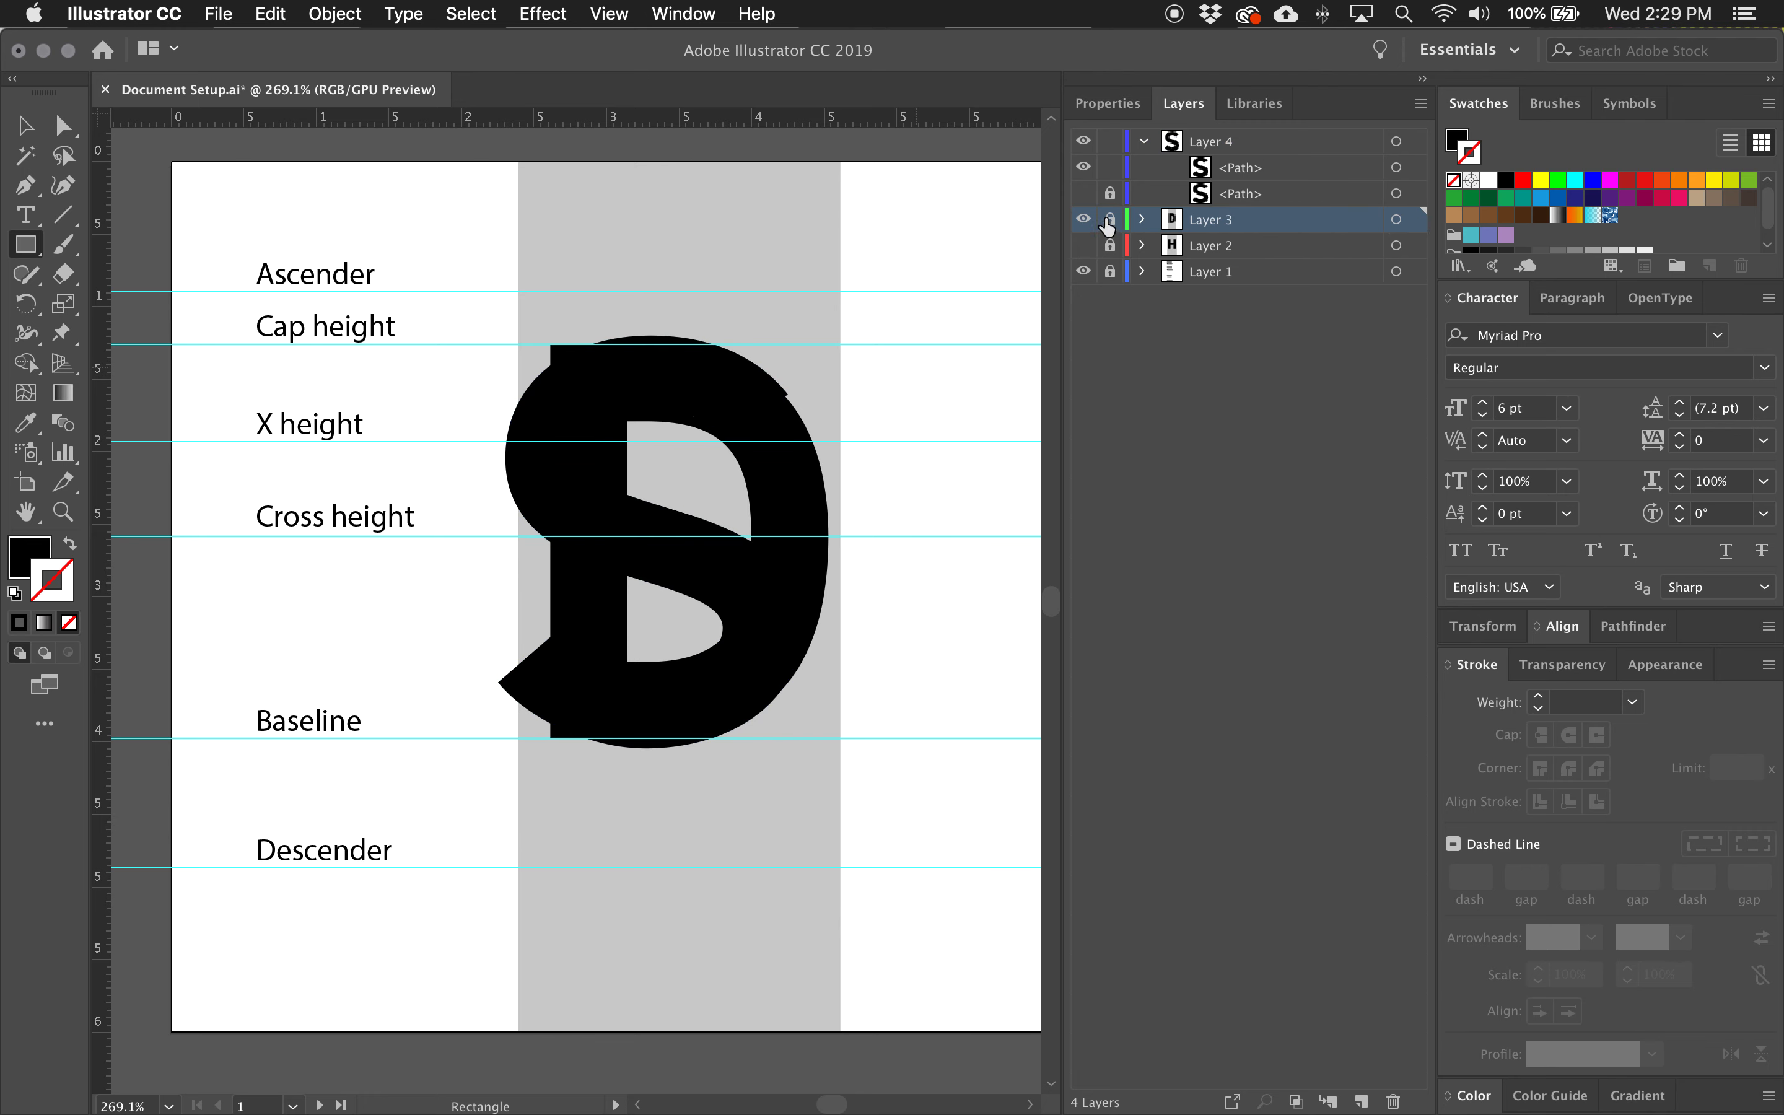
left_click(1143, 221)
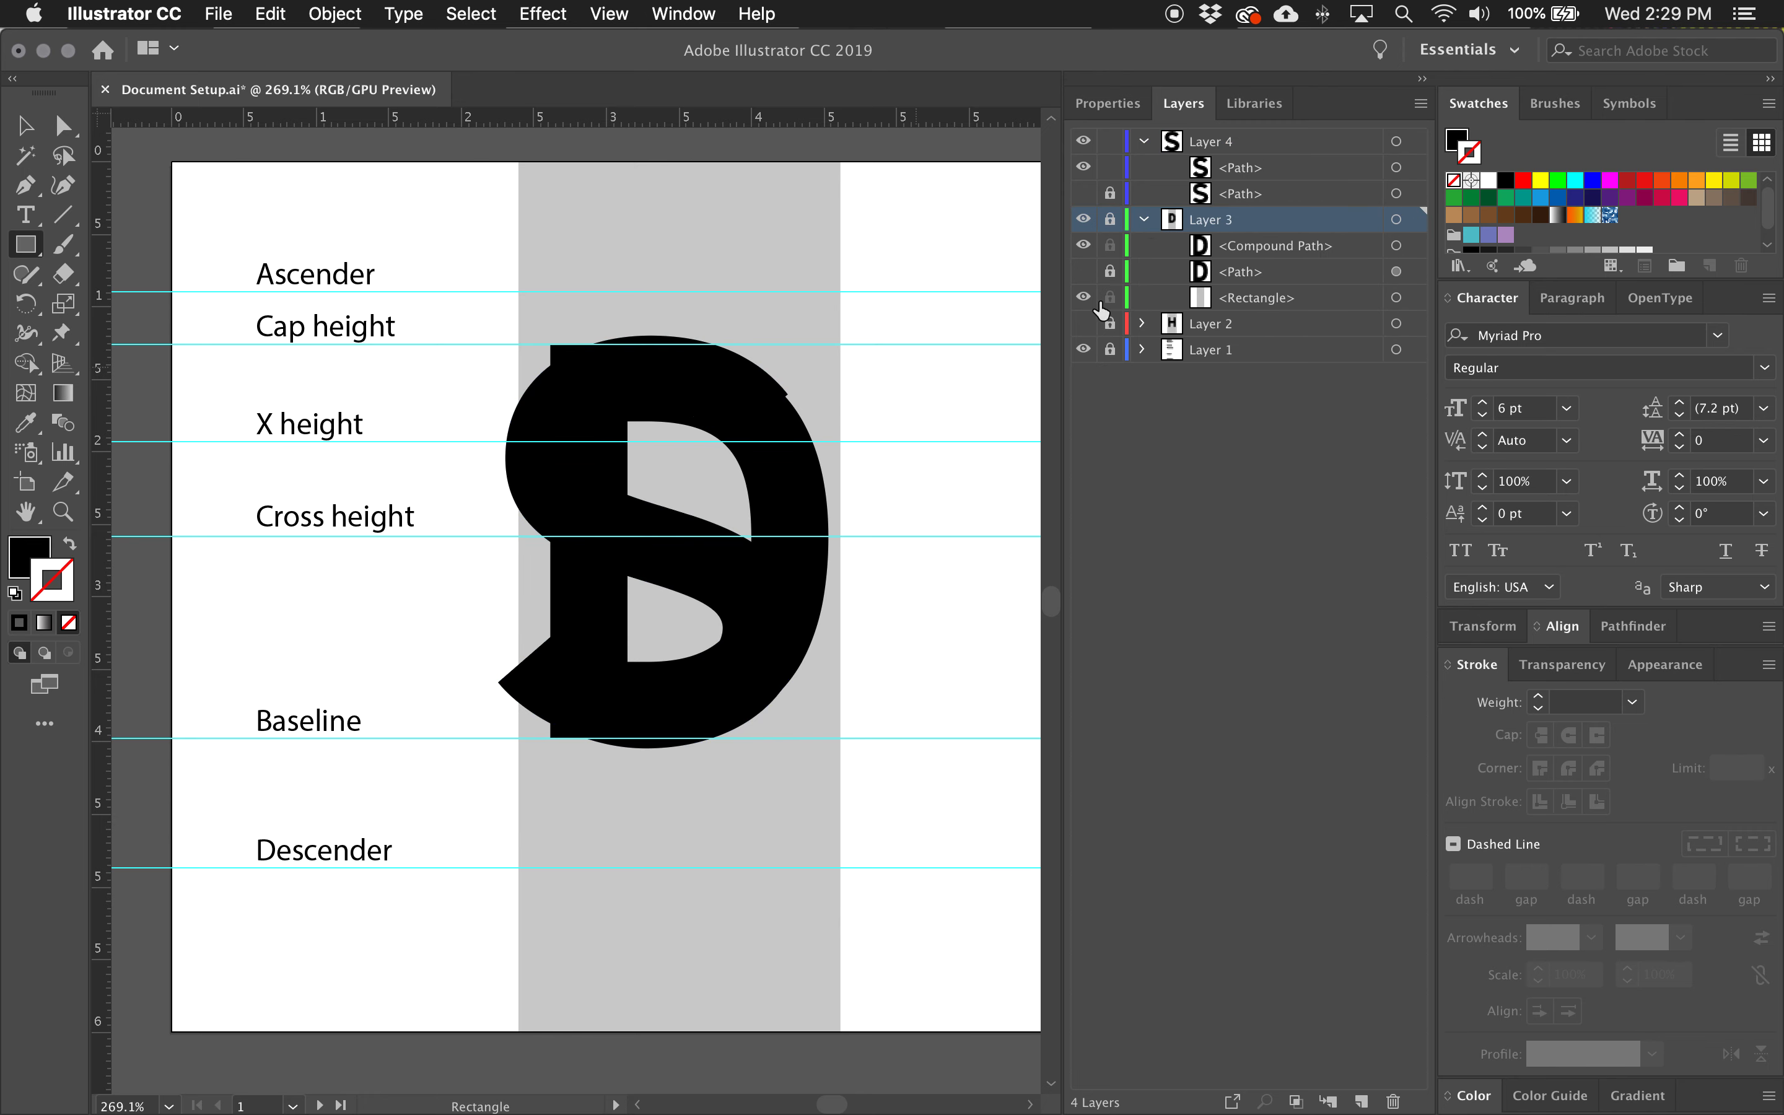
left_click(1111, 221)
left_click(1397, 298)
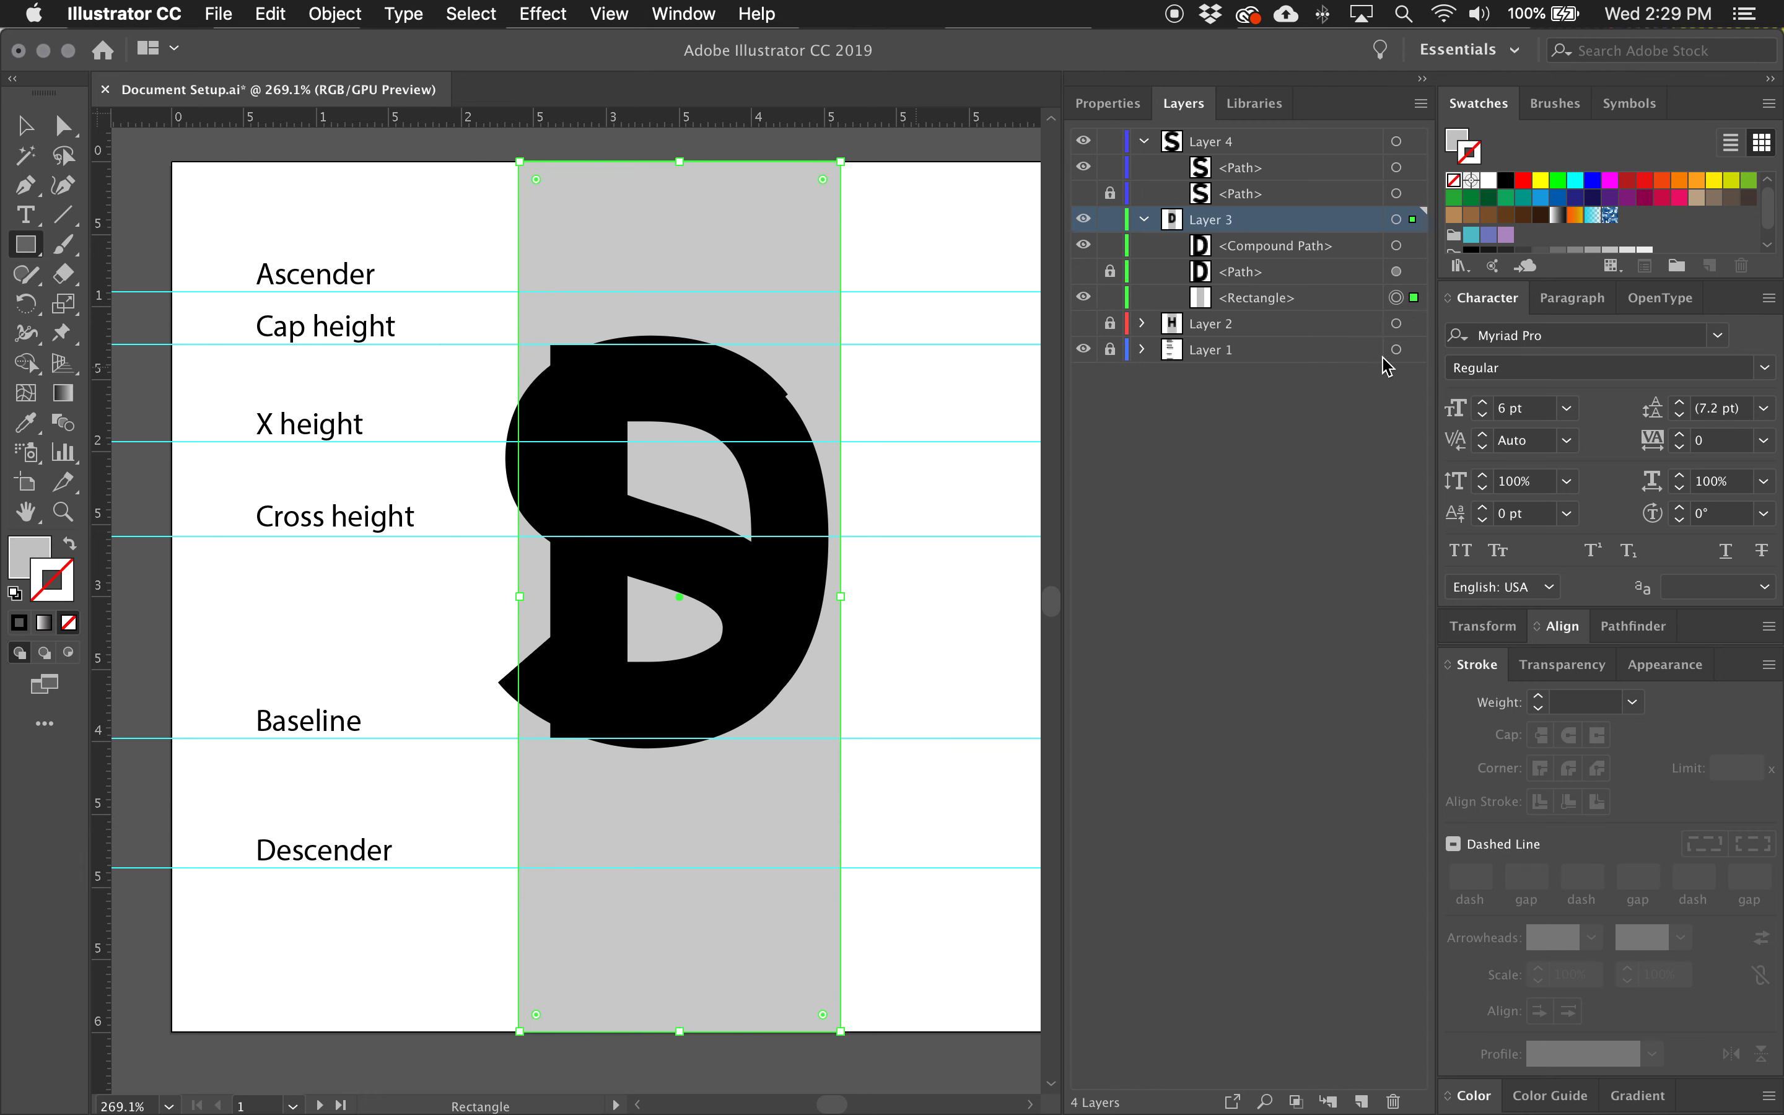
key("super+c")
key("super+f")
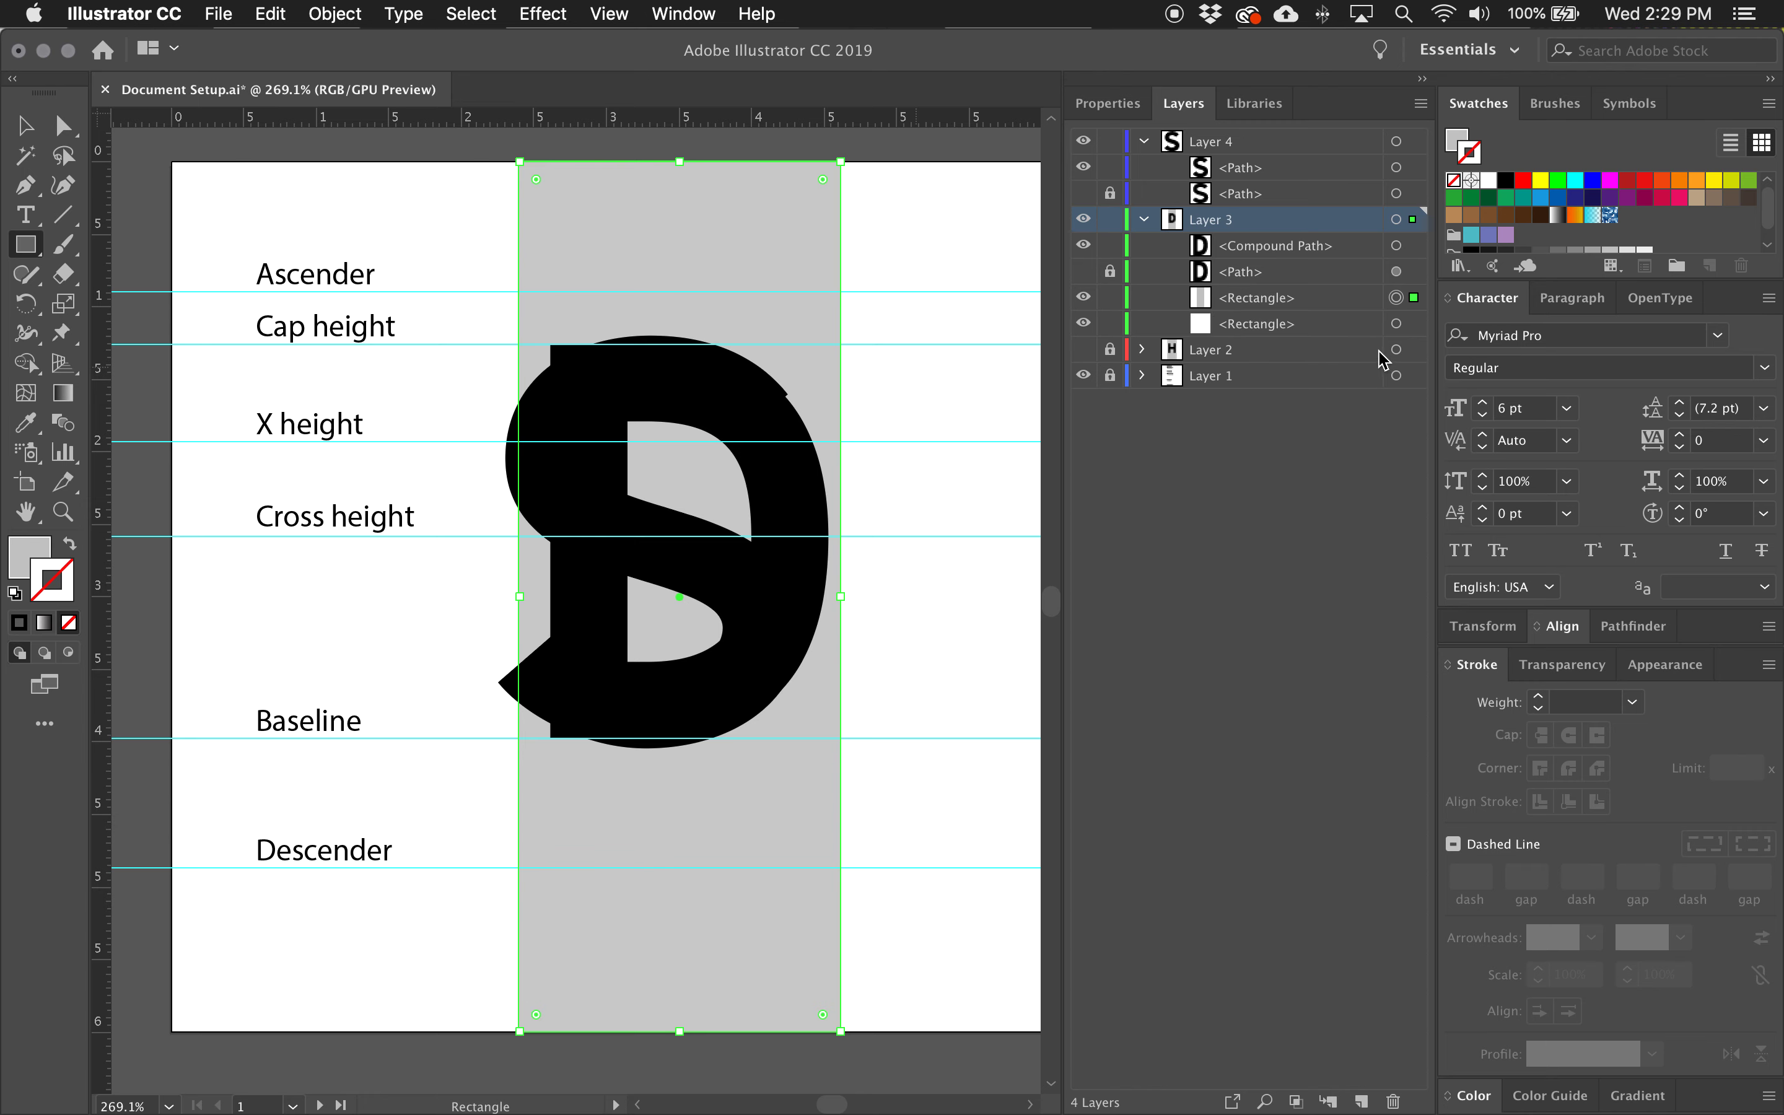
left_click_drag(1307, 297, 1272, 177)
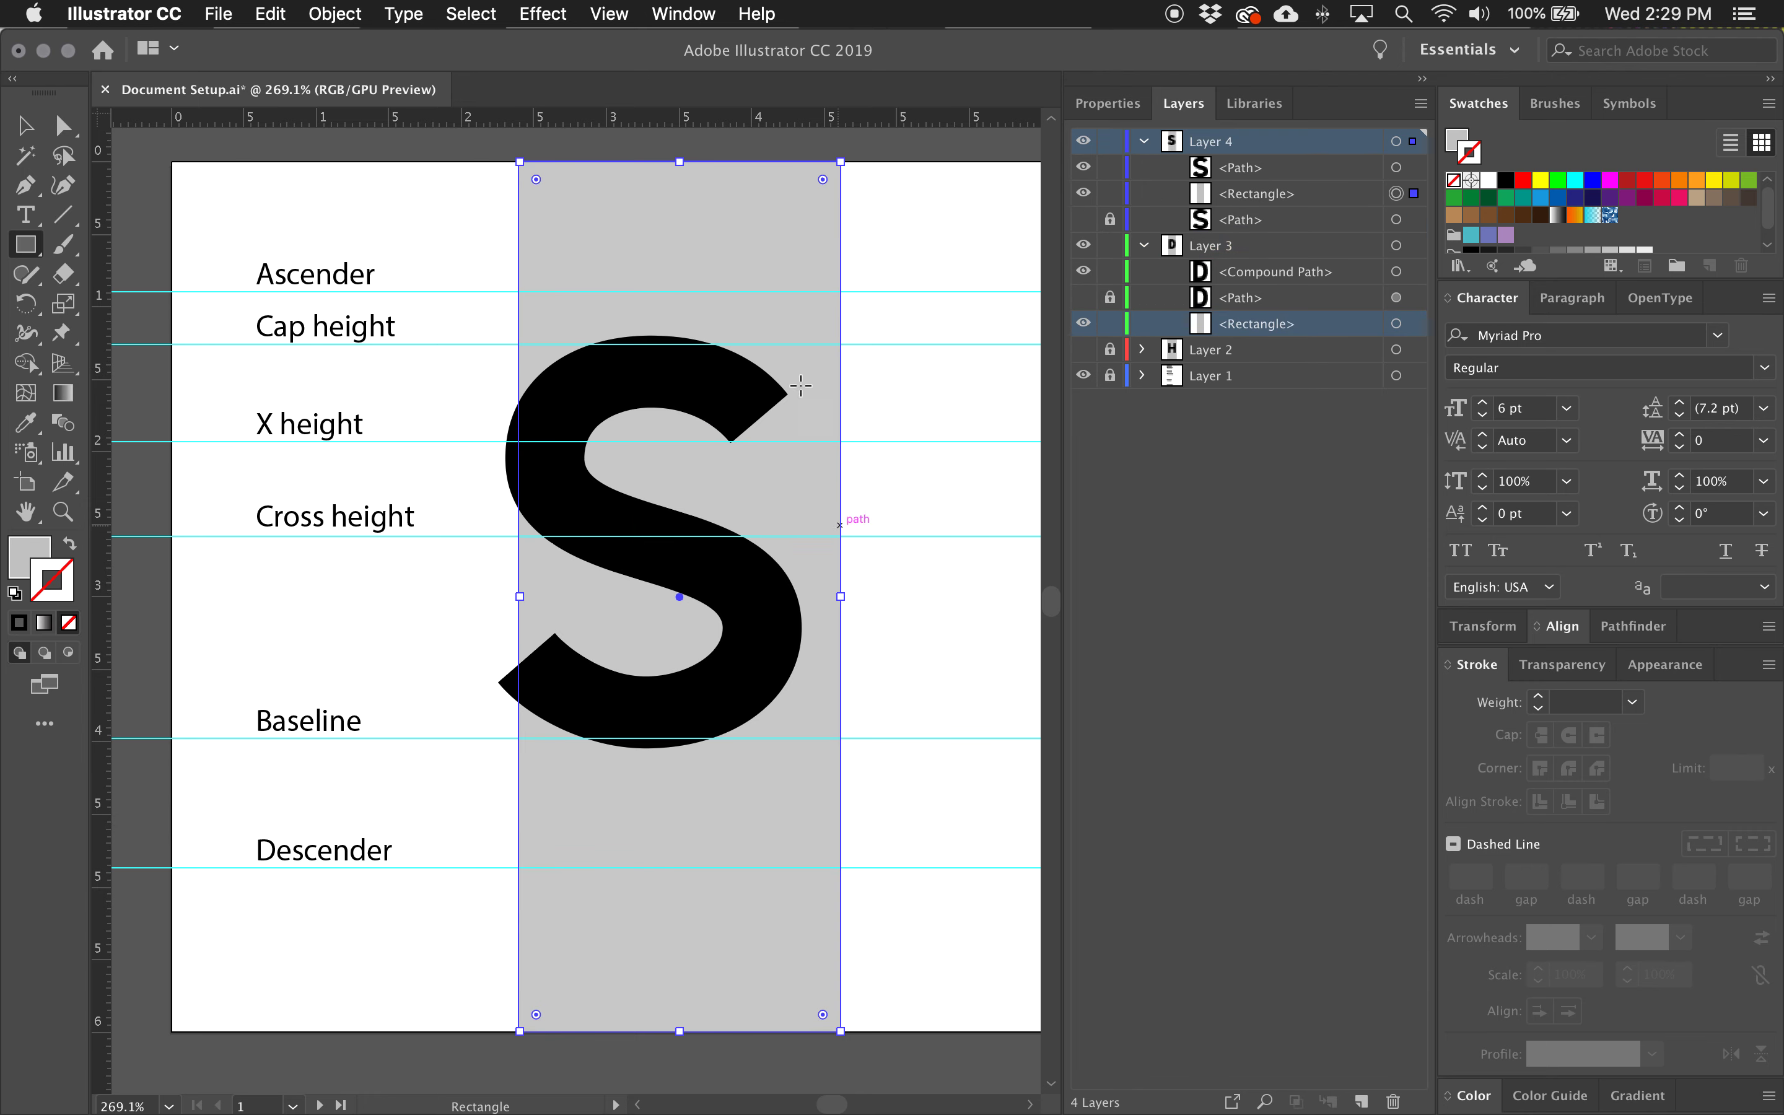
Lock, collapse and hide Layer 3 with the letter D.
left_click(1109, 325)
left_click(1109, 325)
left_click(1110, 245)
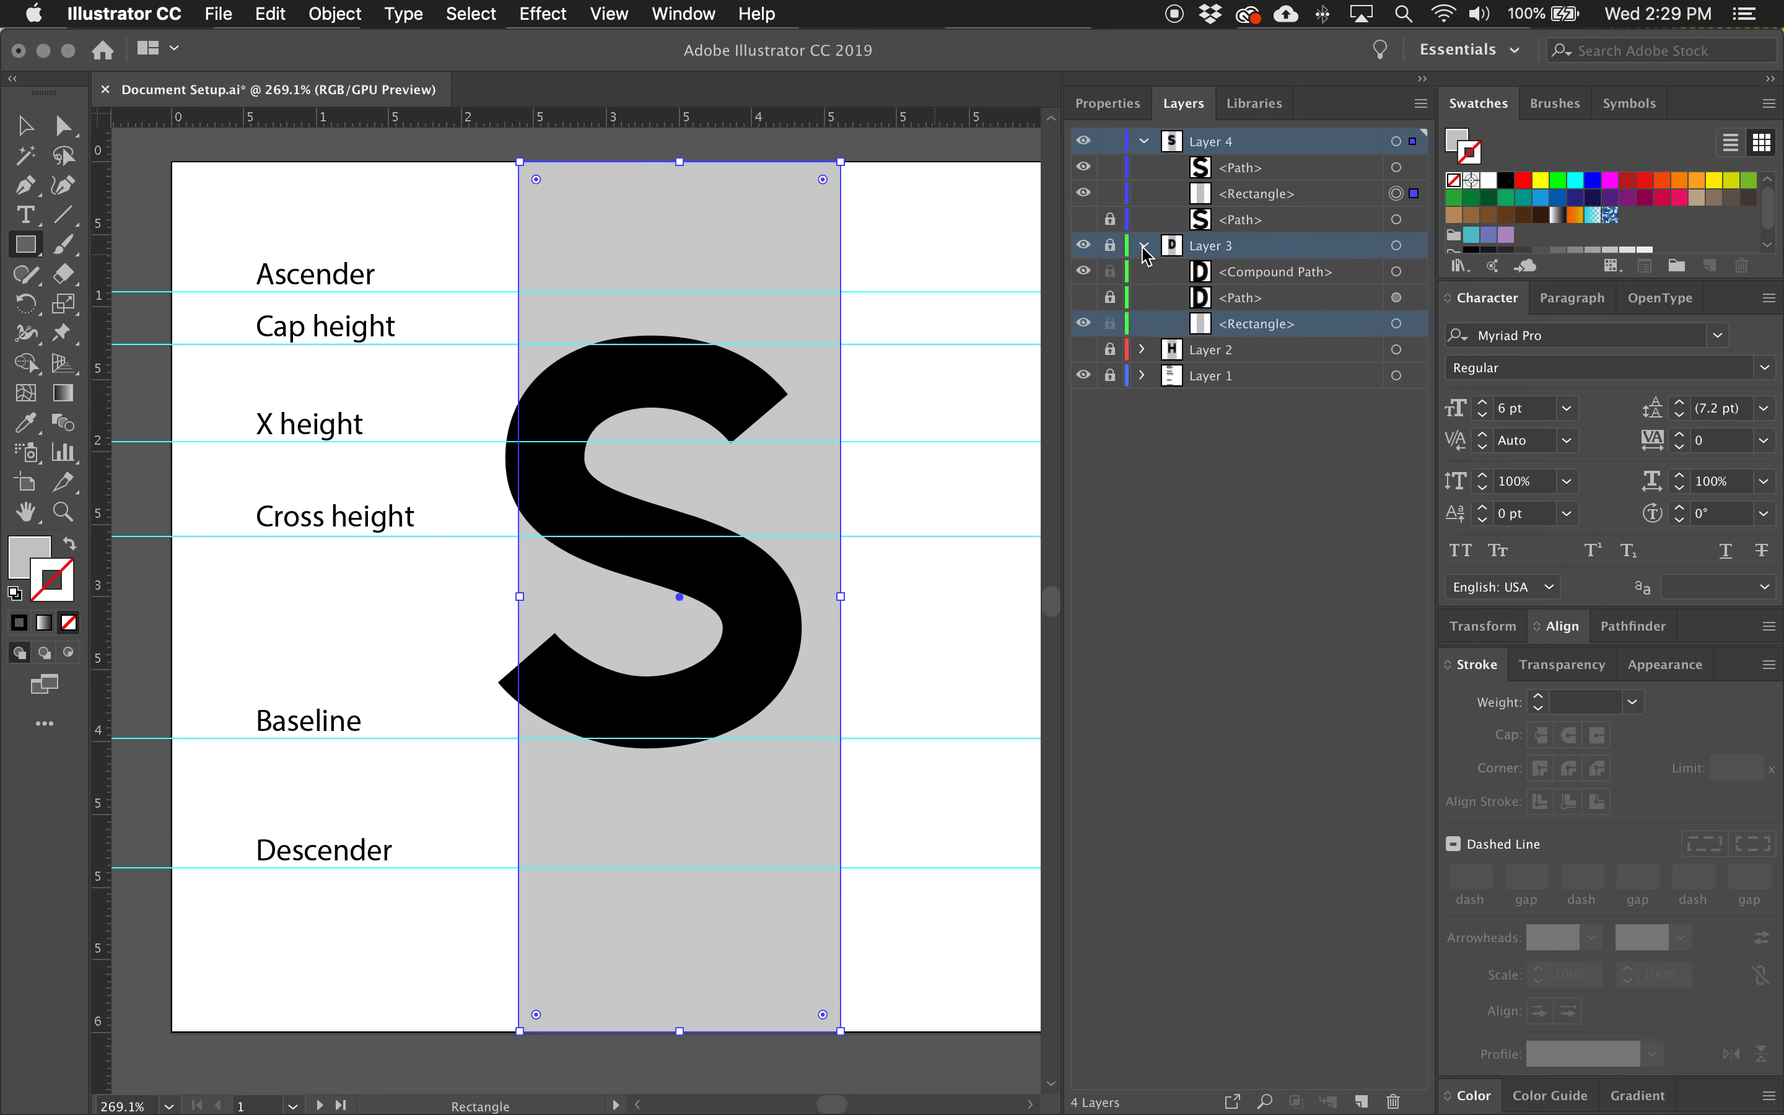
left_click(1143, 245)
left_click(1083, 244)
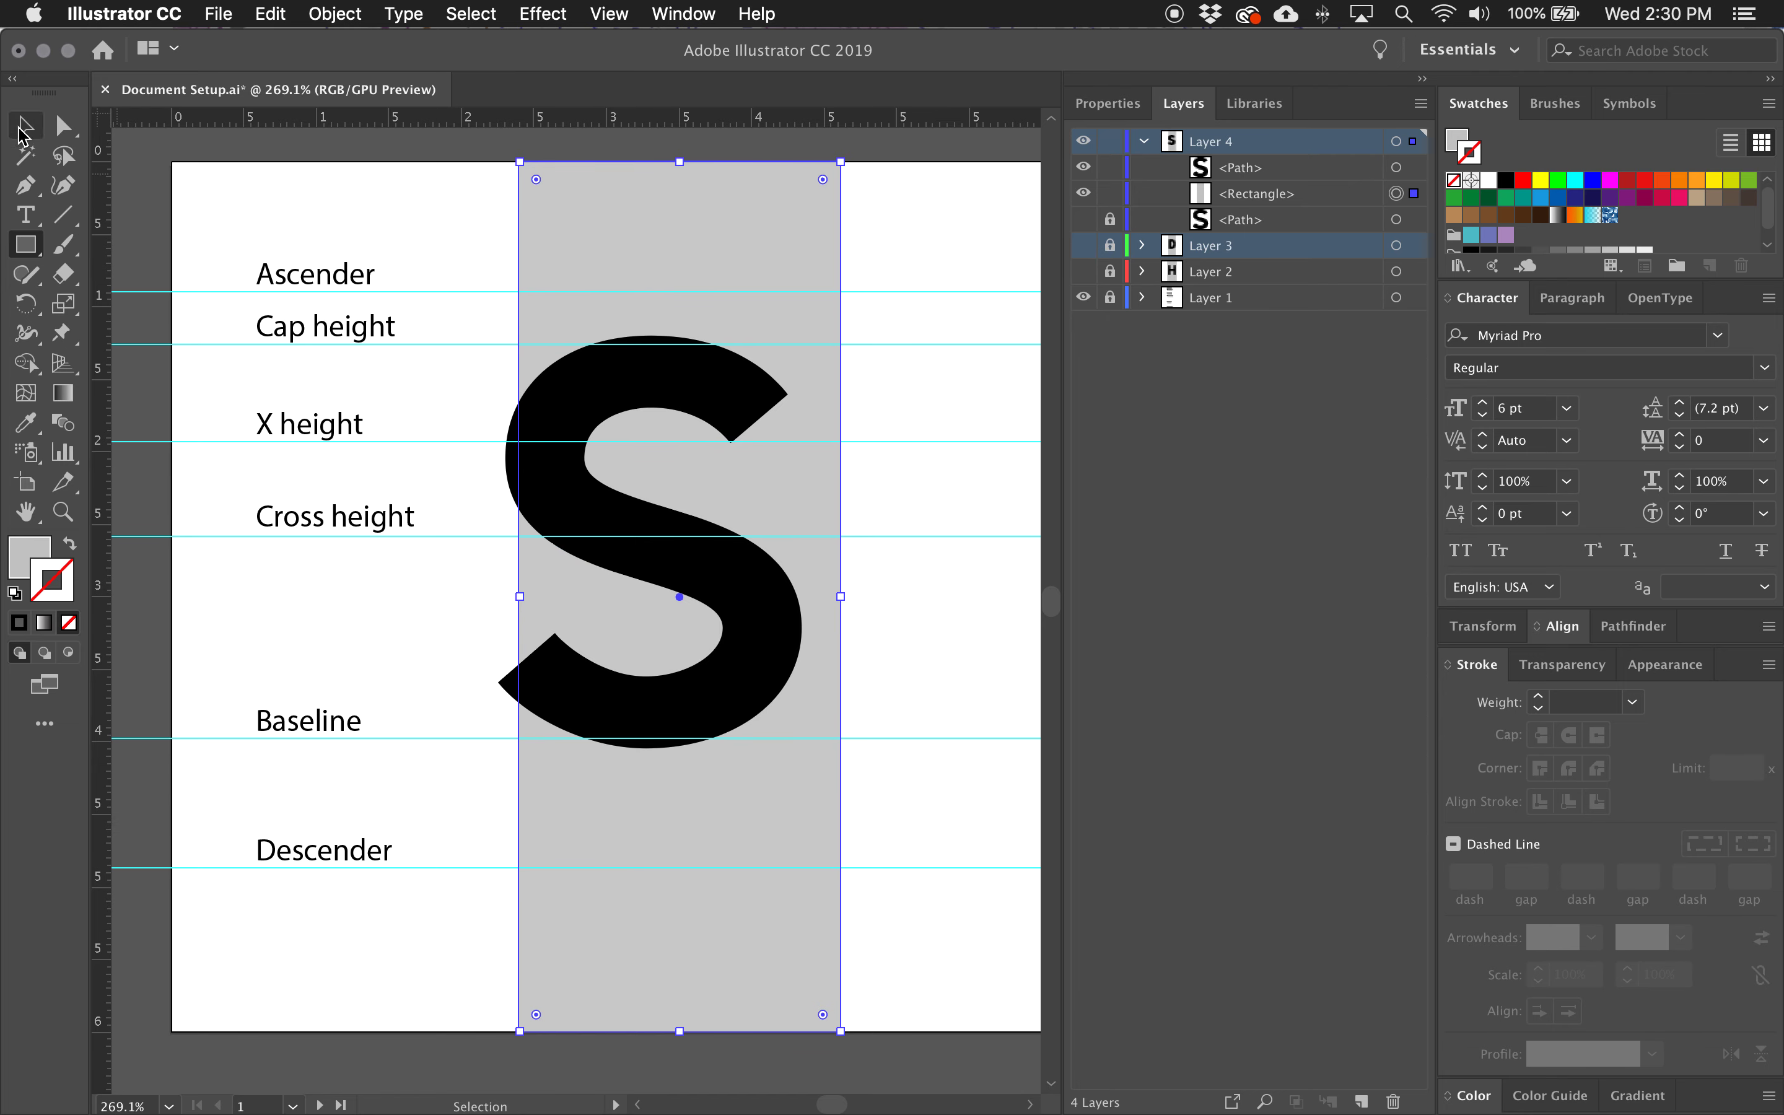
Select the visible S path and shift it horizontally to center it over the grey width rectangle, then deselect it.
left_click(1414, 168)
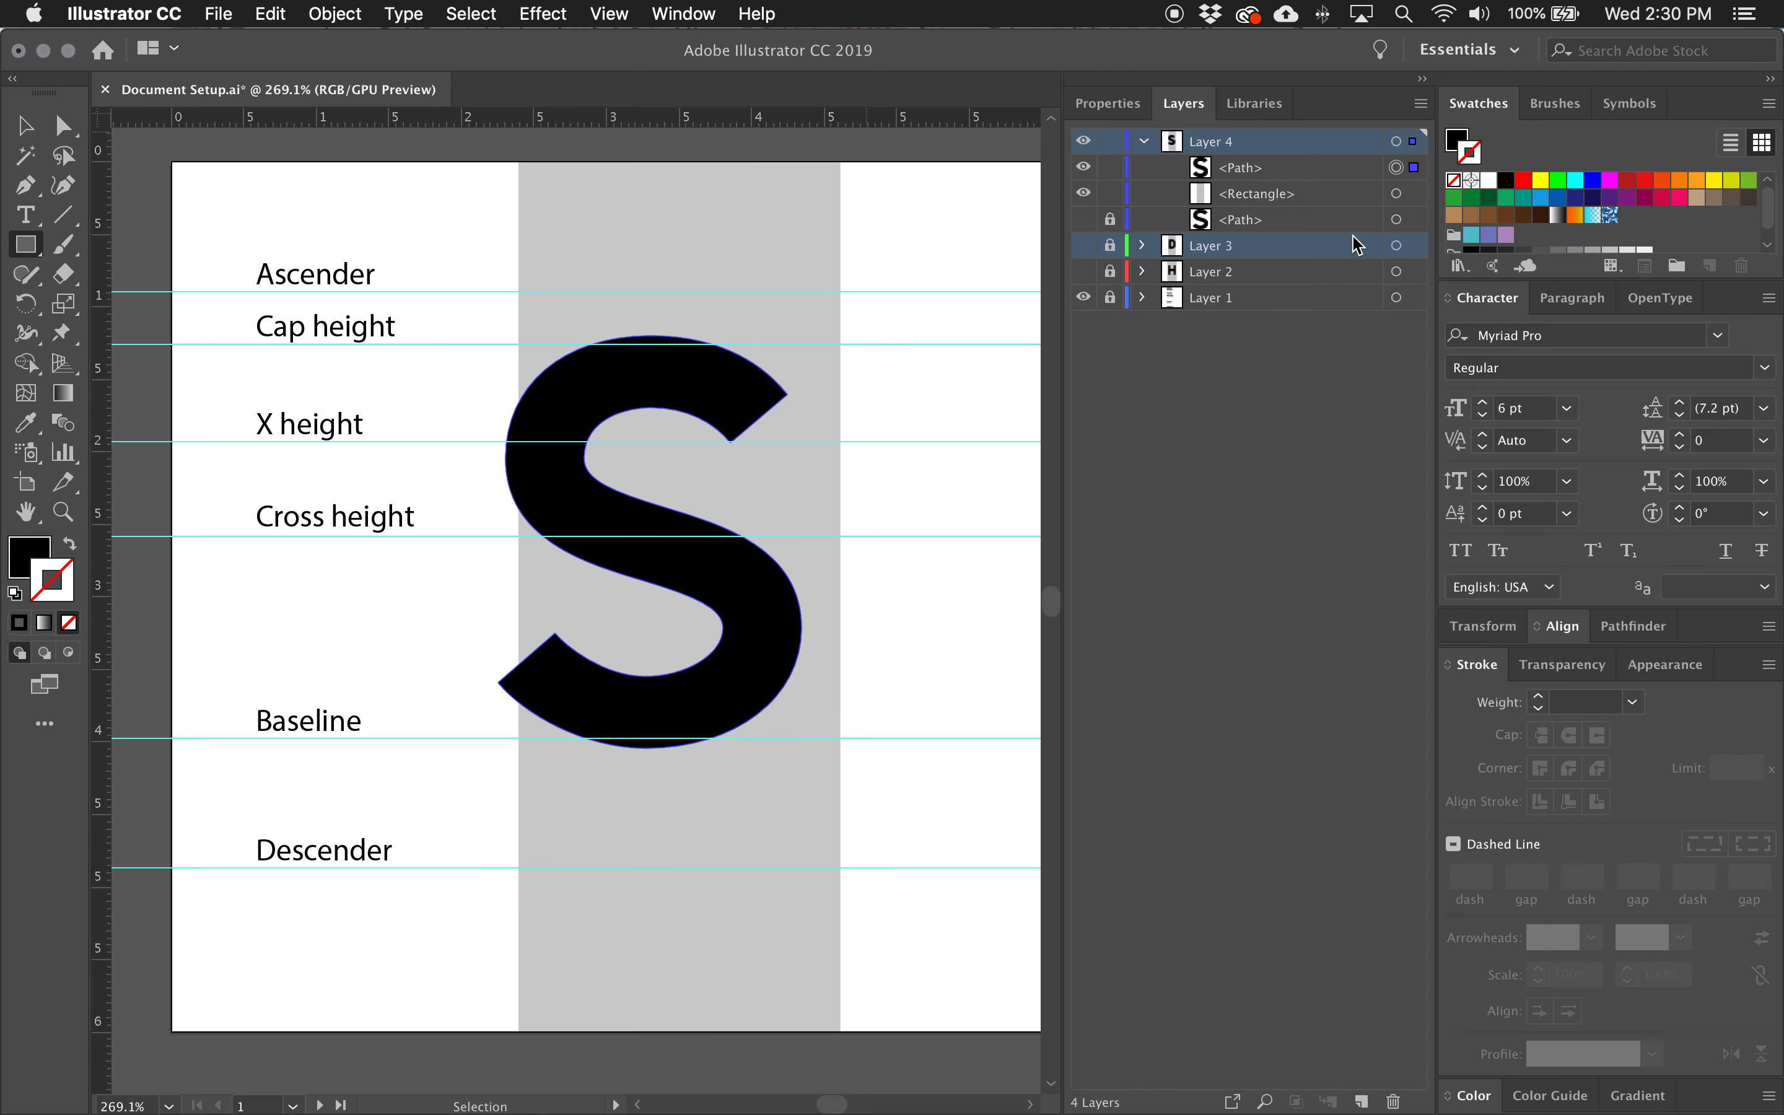
left_click(36, 133)
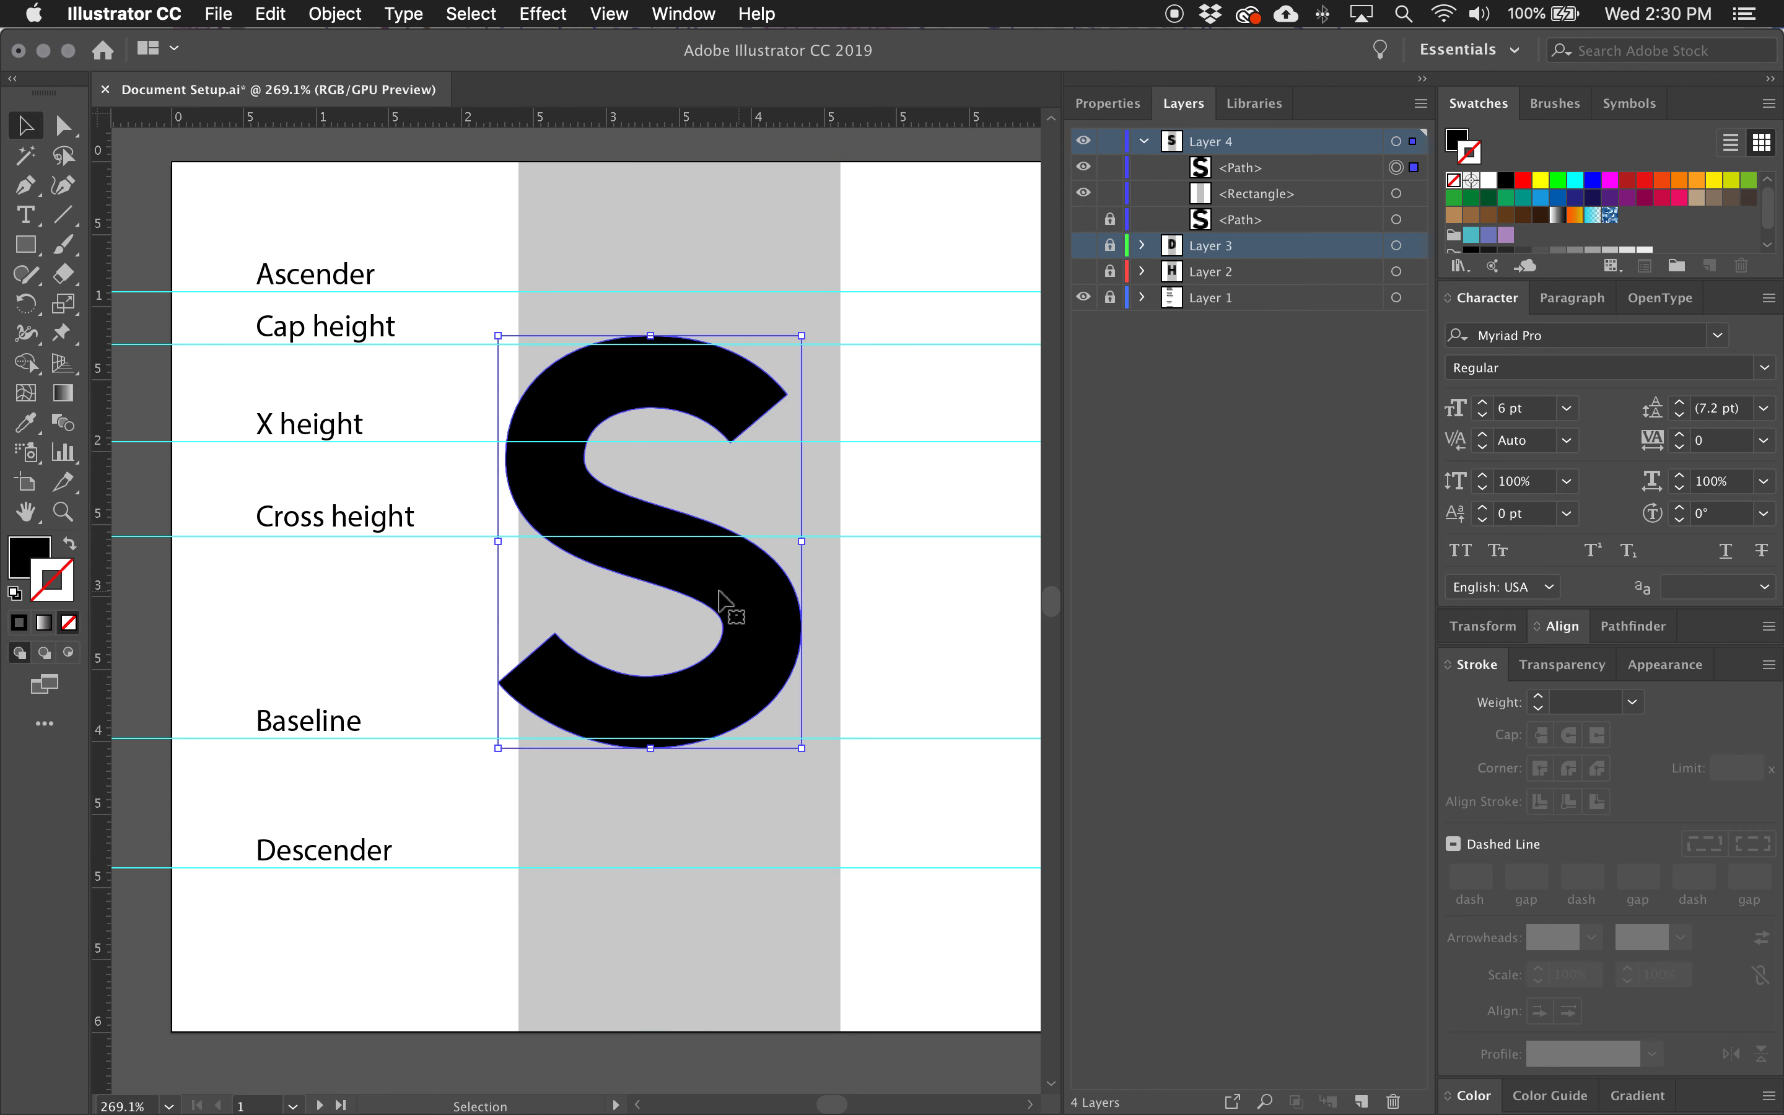
left_click_drag(587, 520, 612, 521)
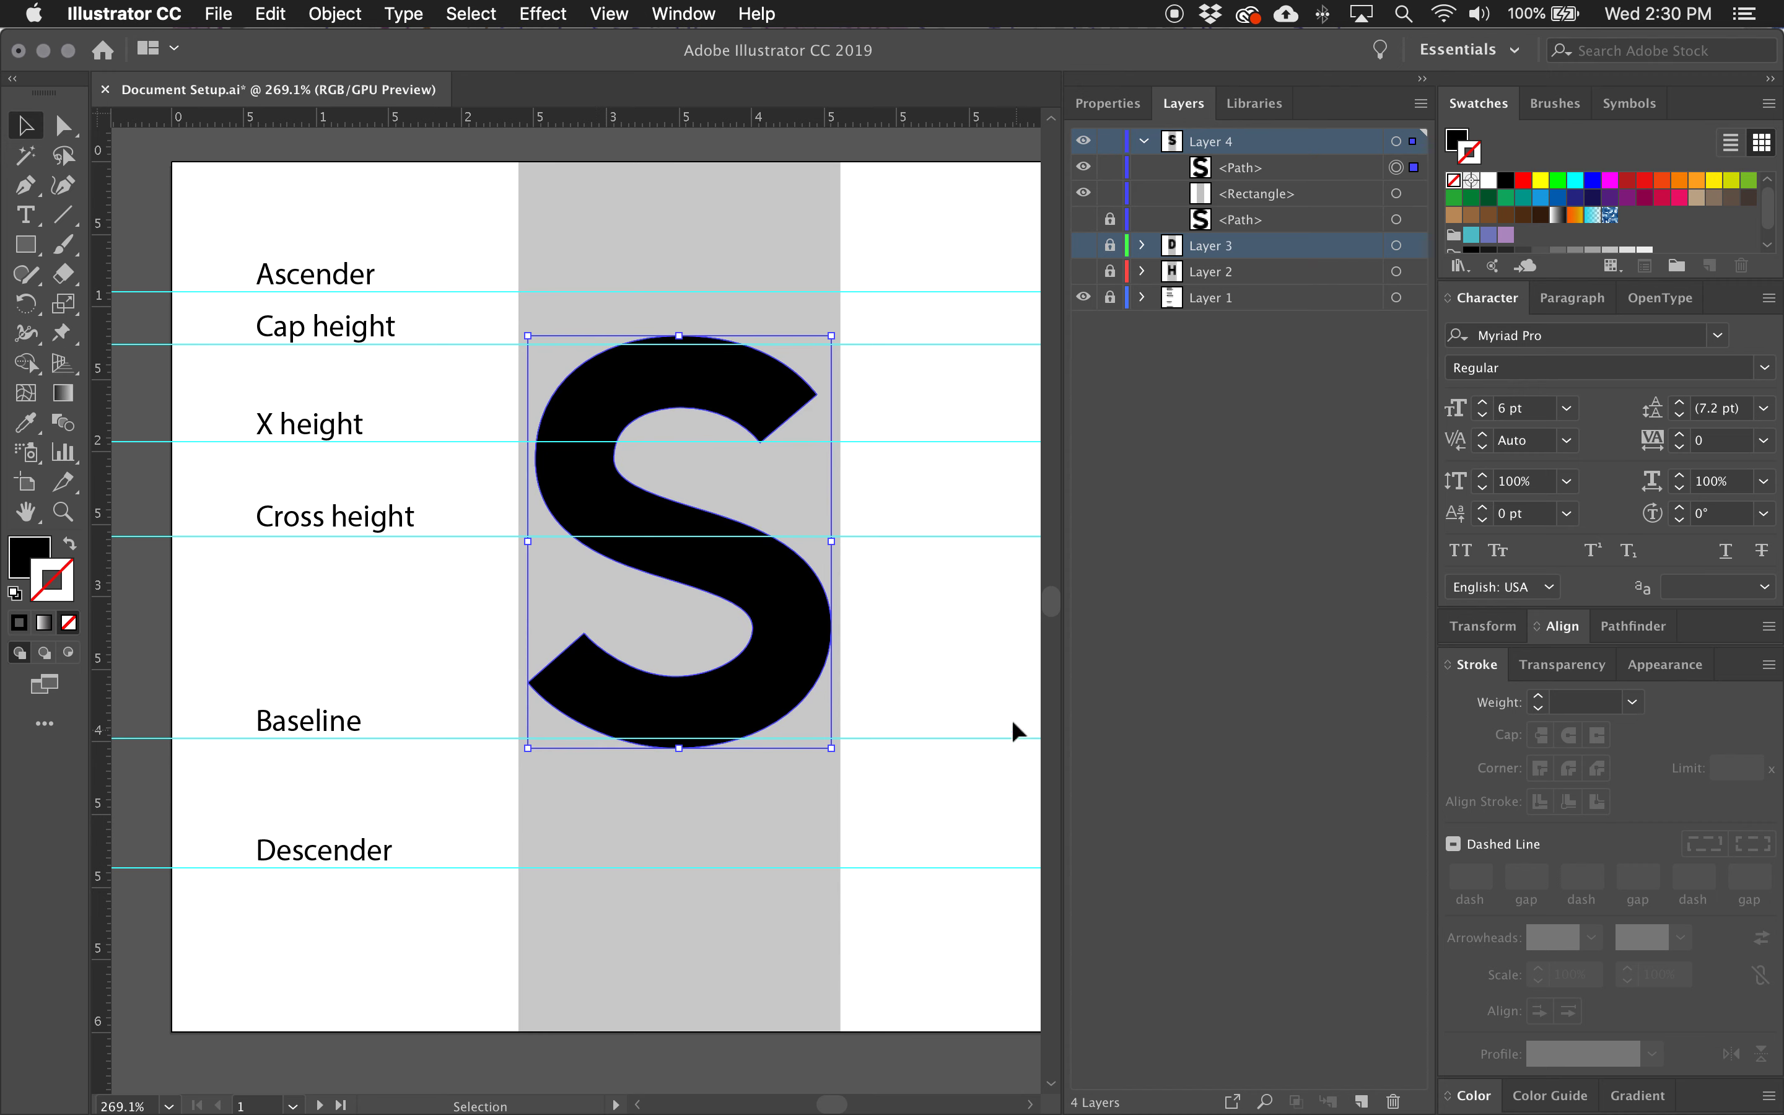
left_click(981, 640)
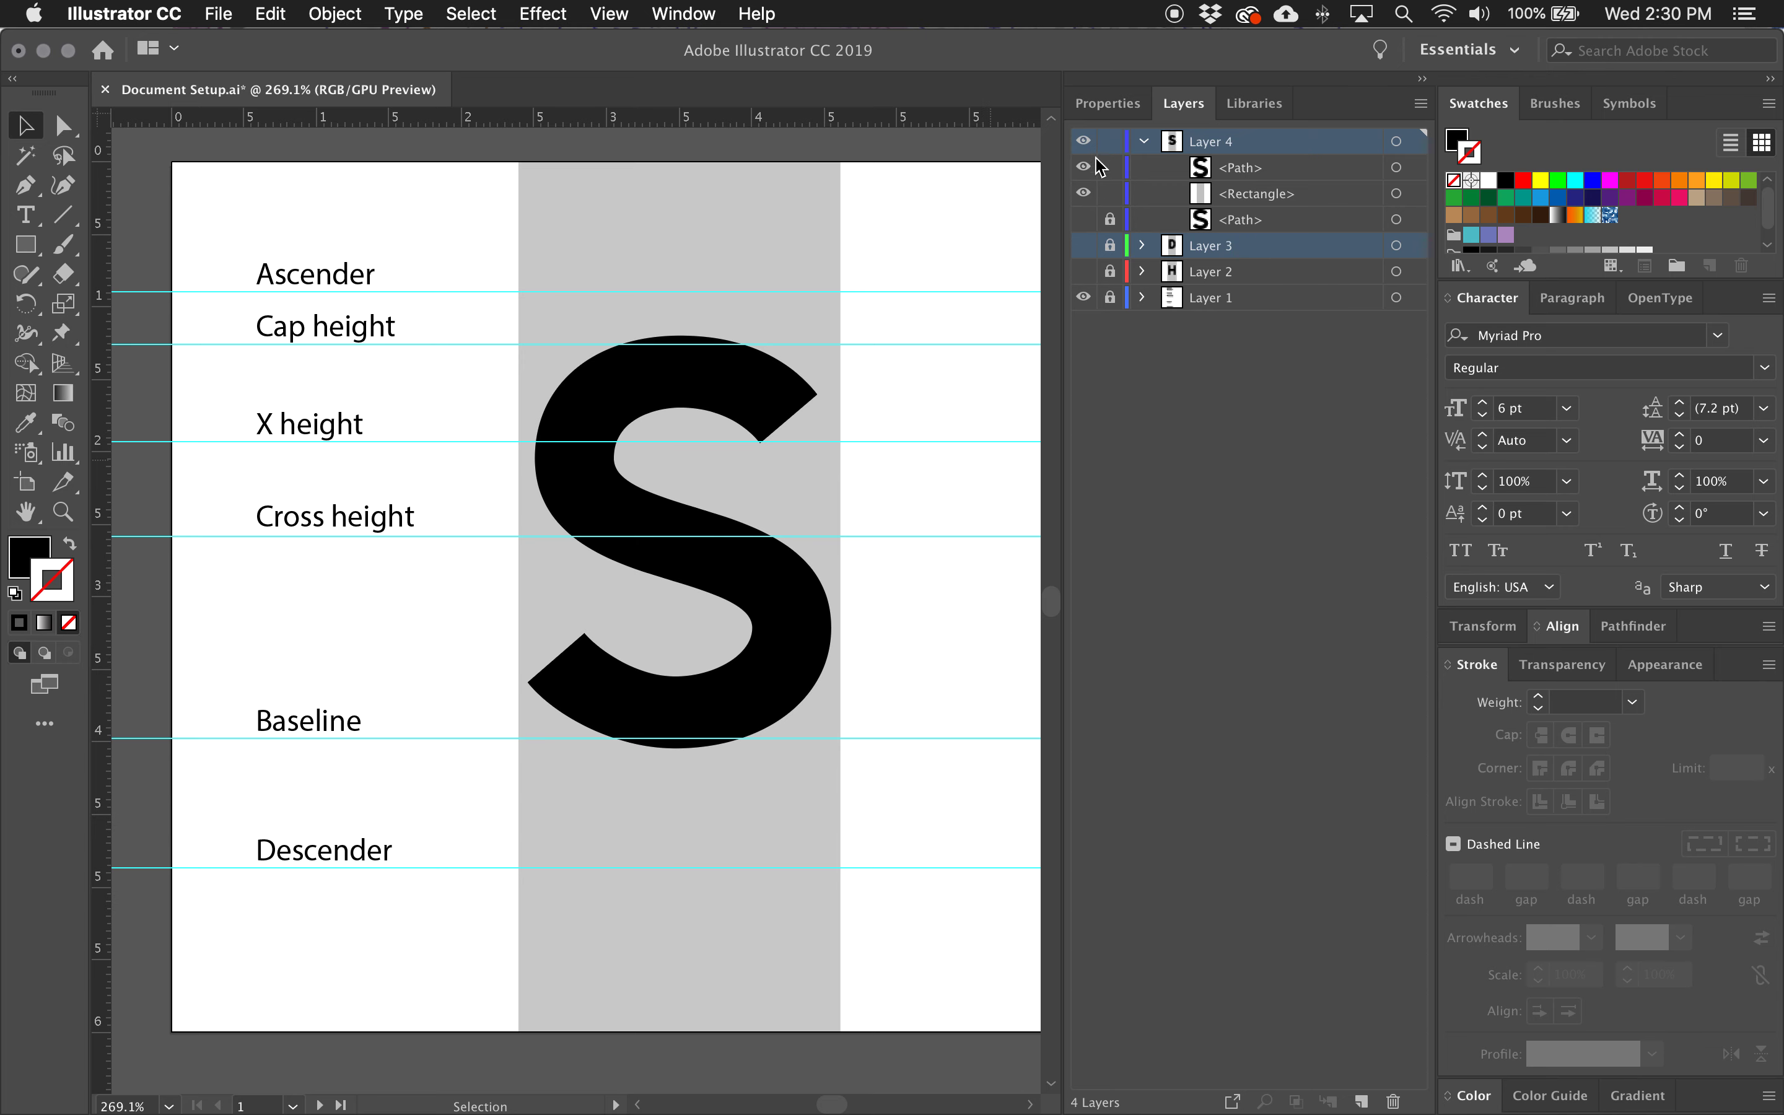
Compare the S with the D in their width rectangles by alternately showing Layer 4 and Layer 3.
left_click(1083, 142)
left_click(1082, 246)
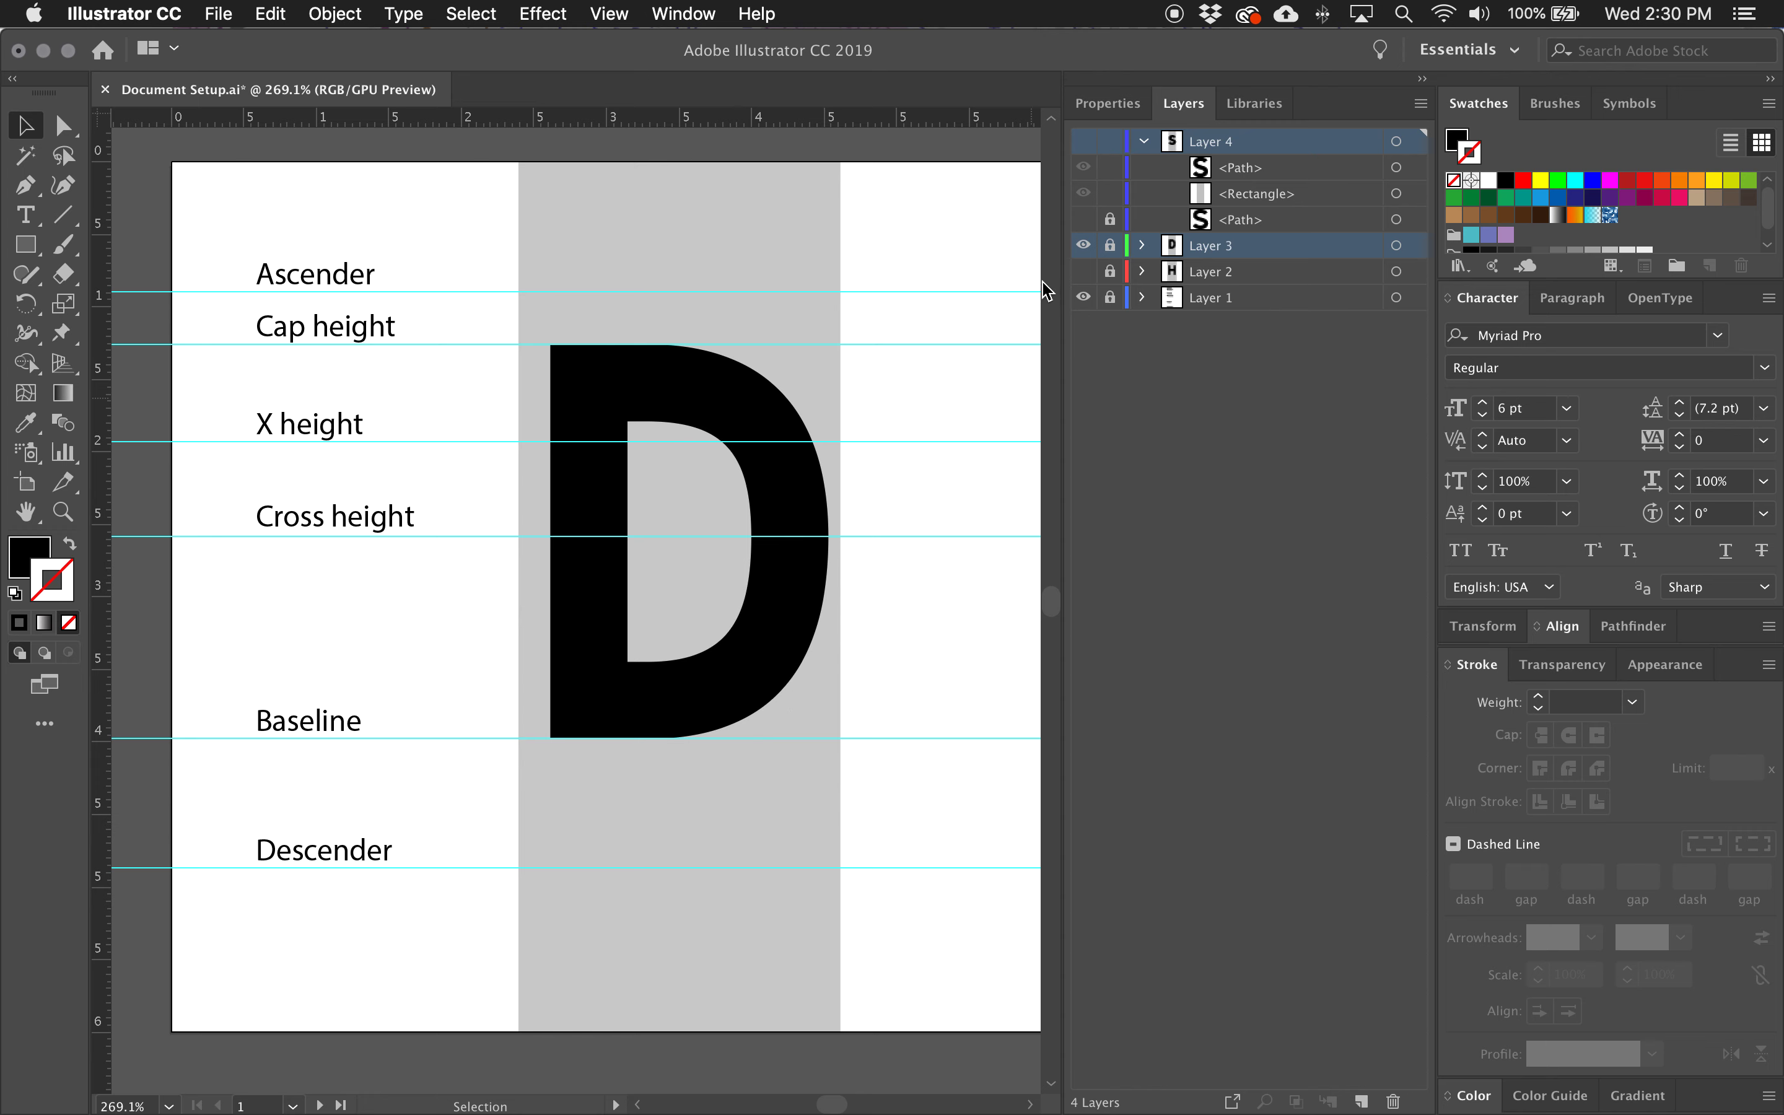
left_click(1086, 251)
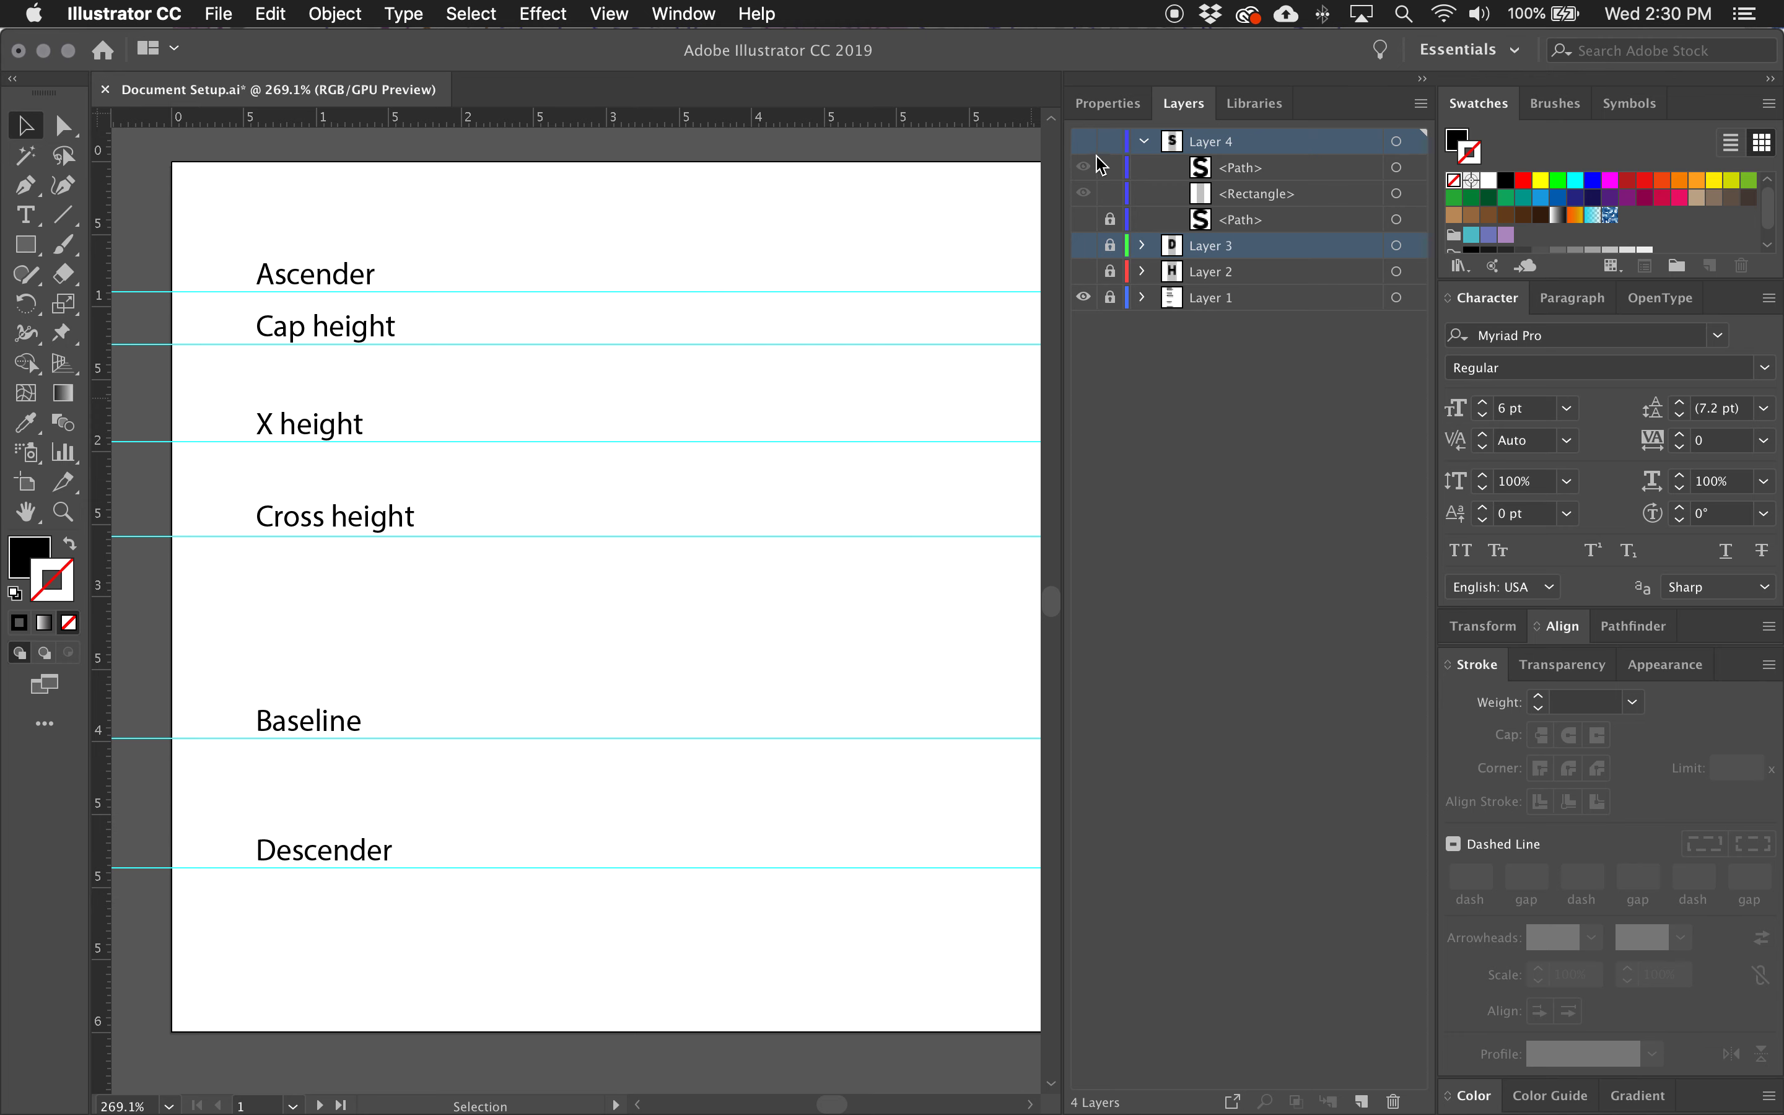
left_click(1083, 141)
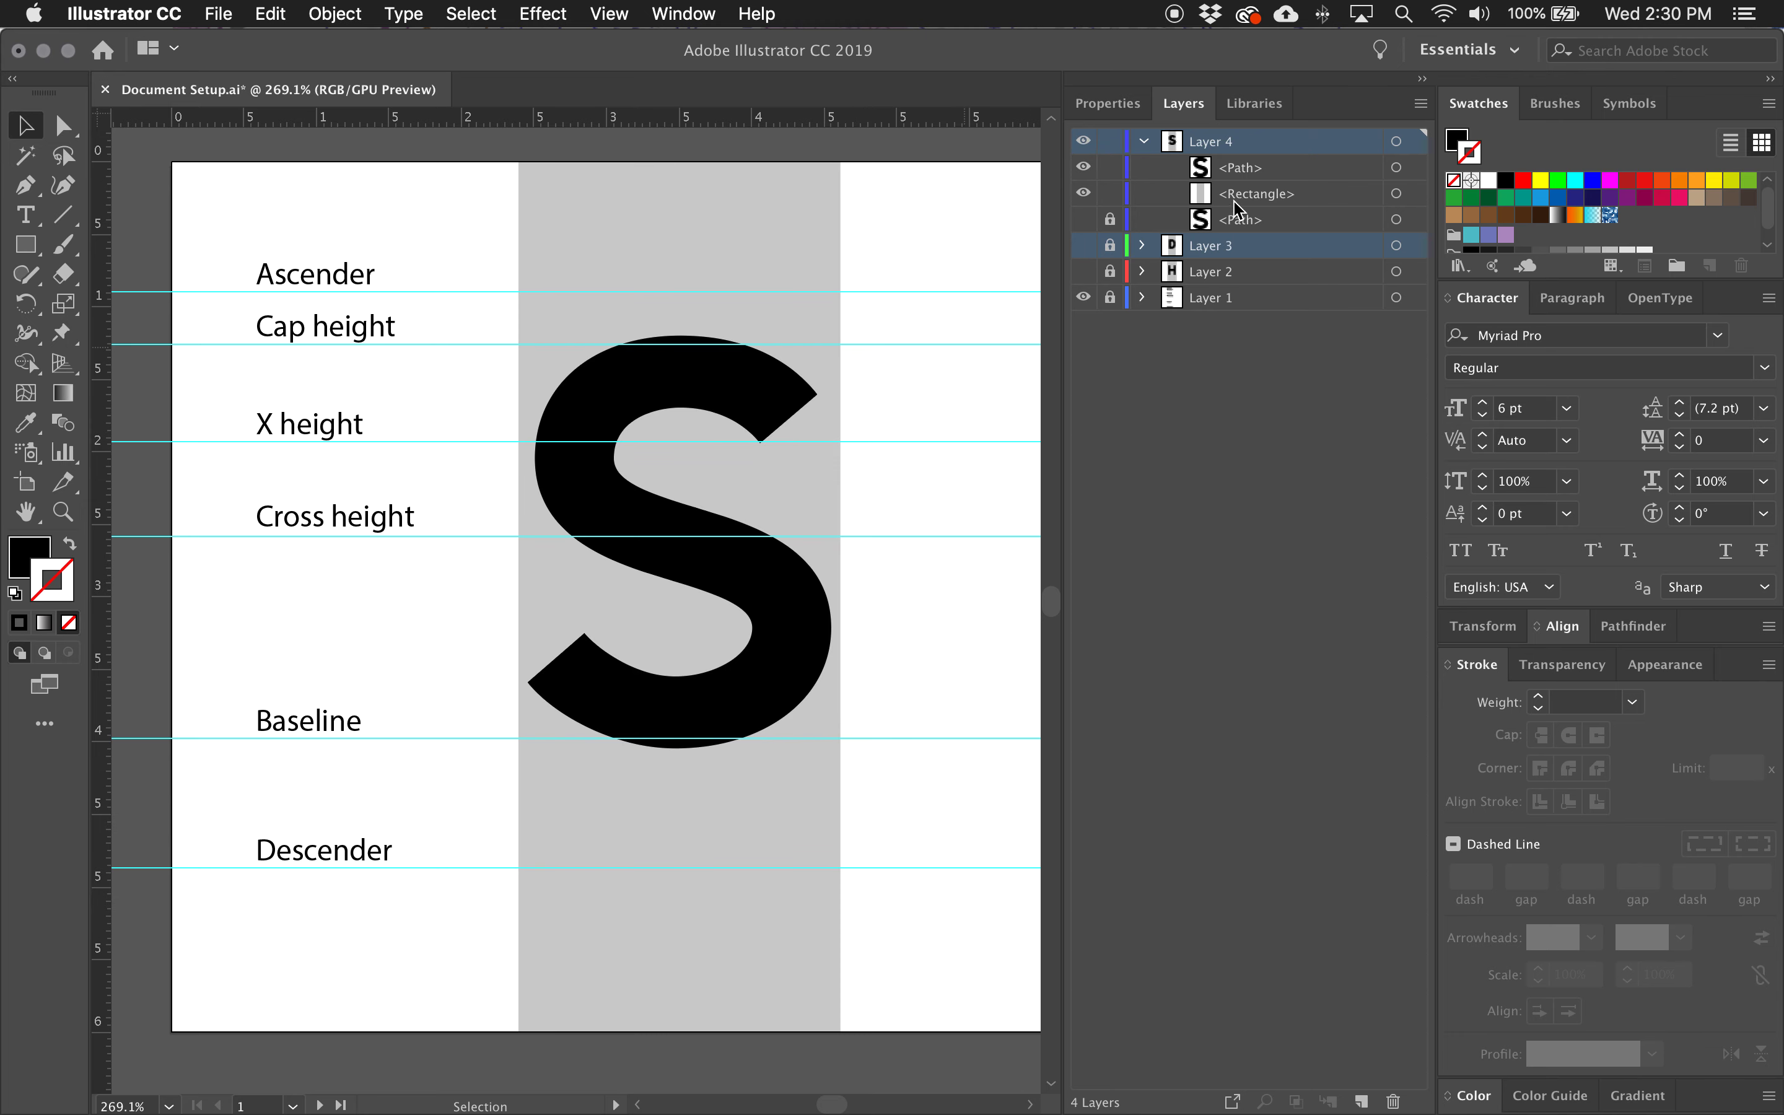
Widen the grey rectangle behind the S slightly on both sides from its center and lock Layer 4.
left_click(1396, 194)
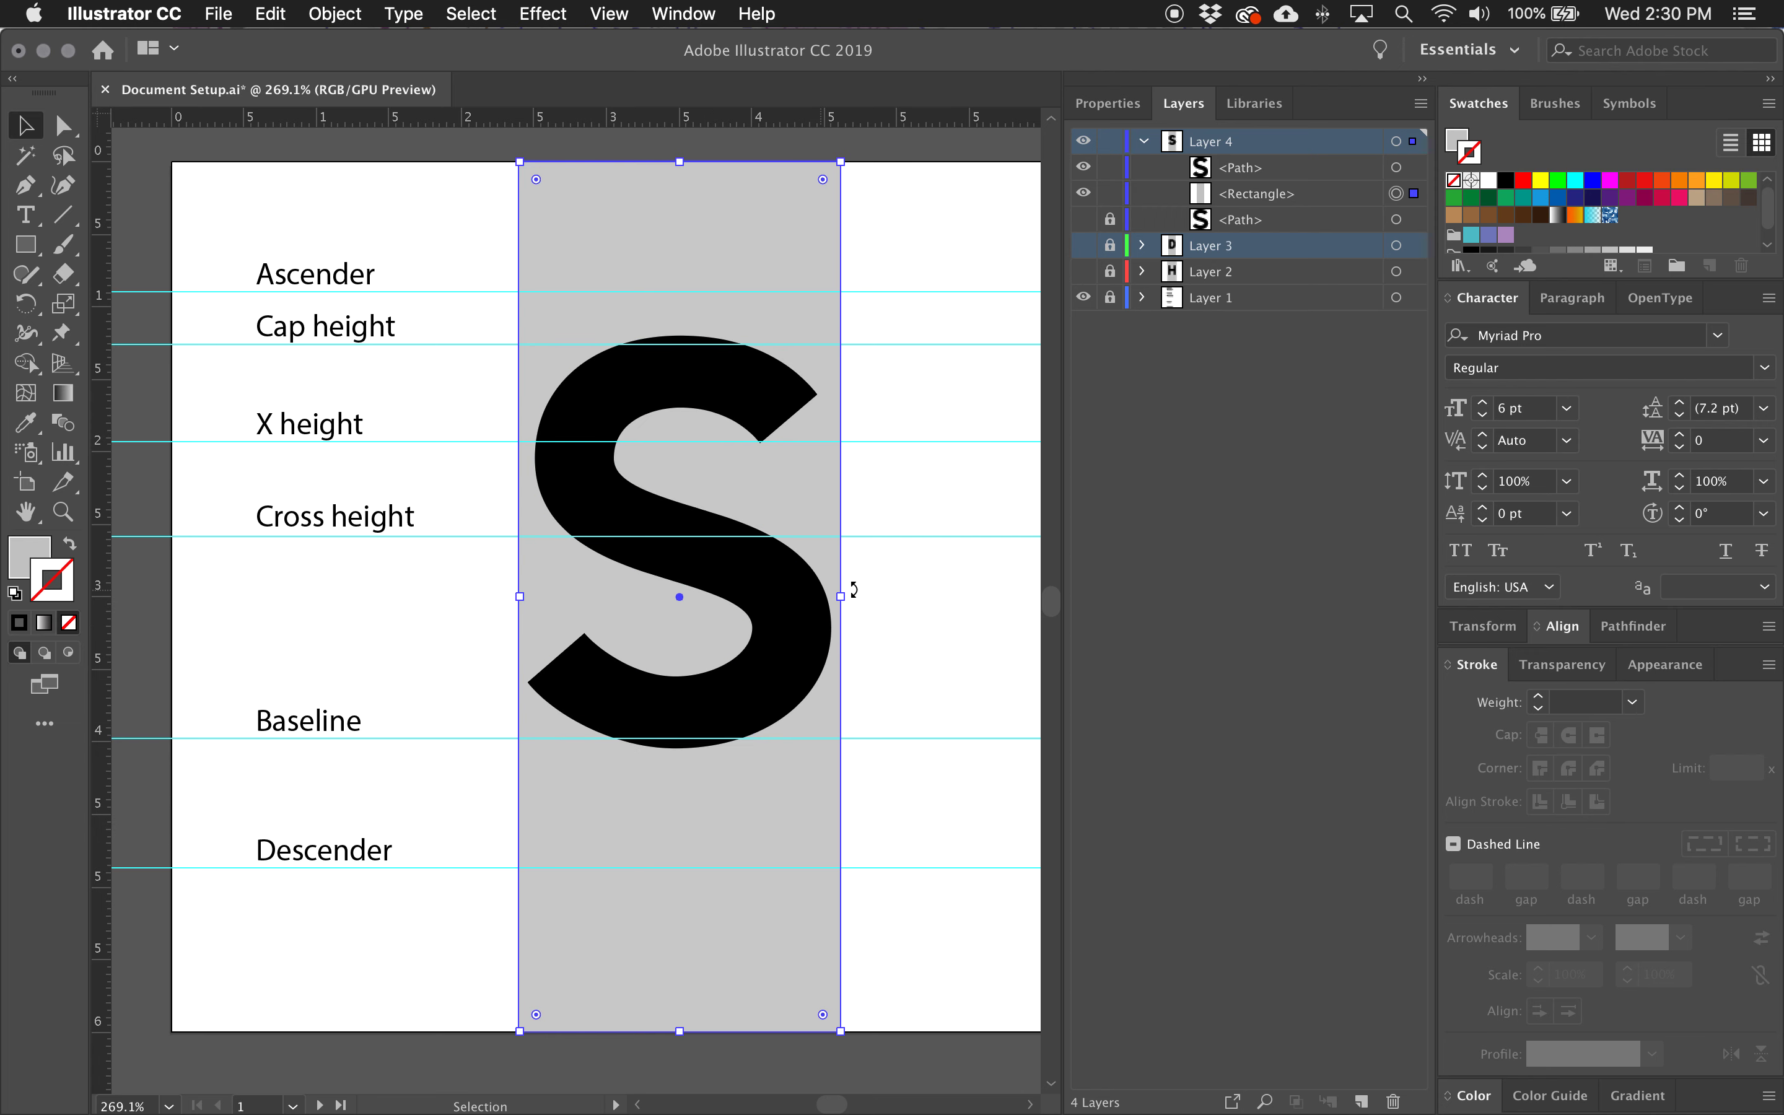
left_click_drag(846, 595, 846, 595)
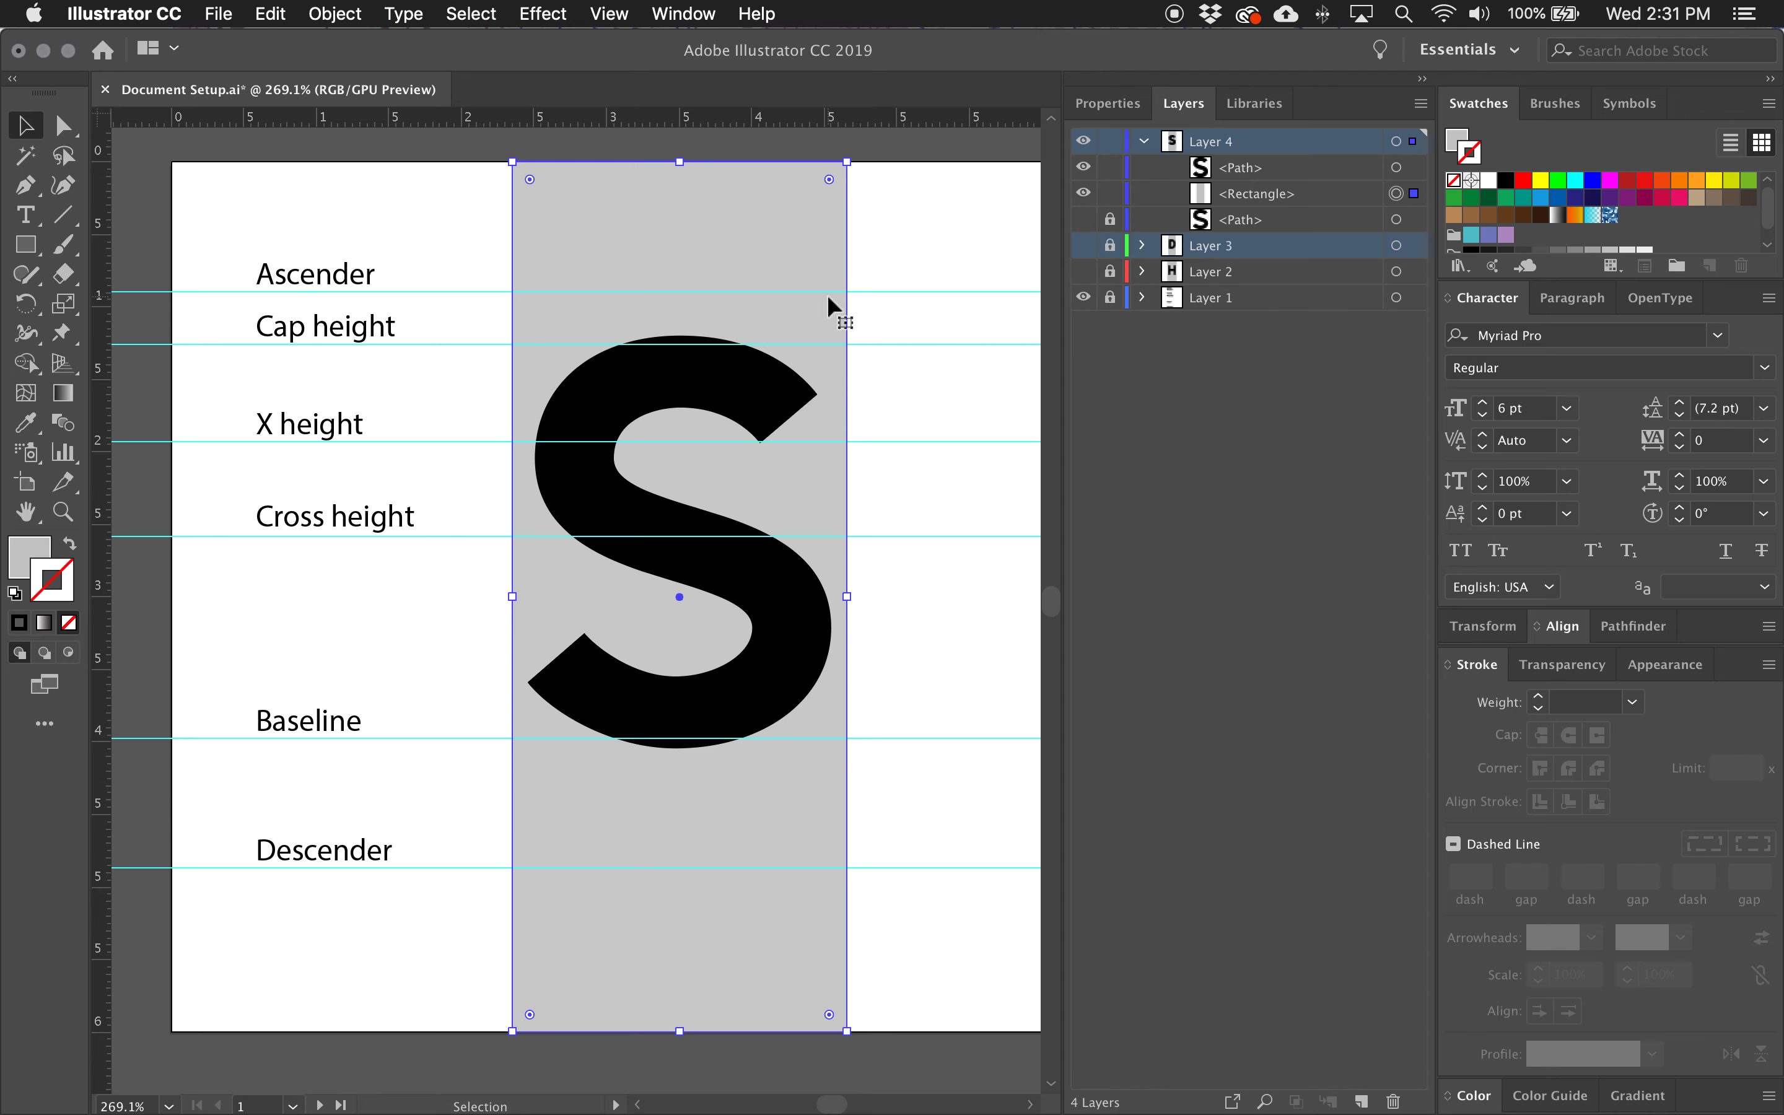
left_click(1110, 142)
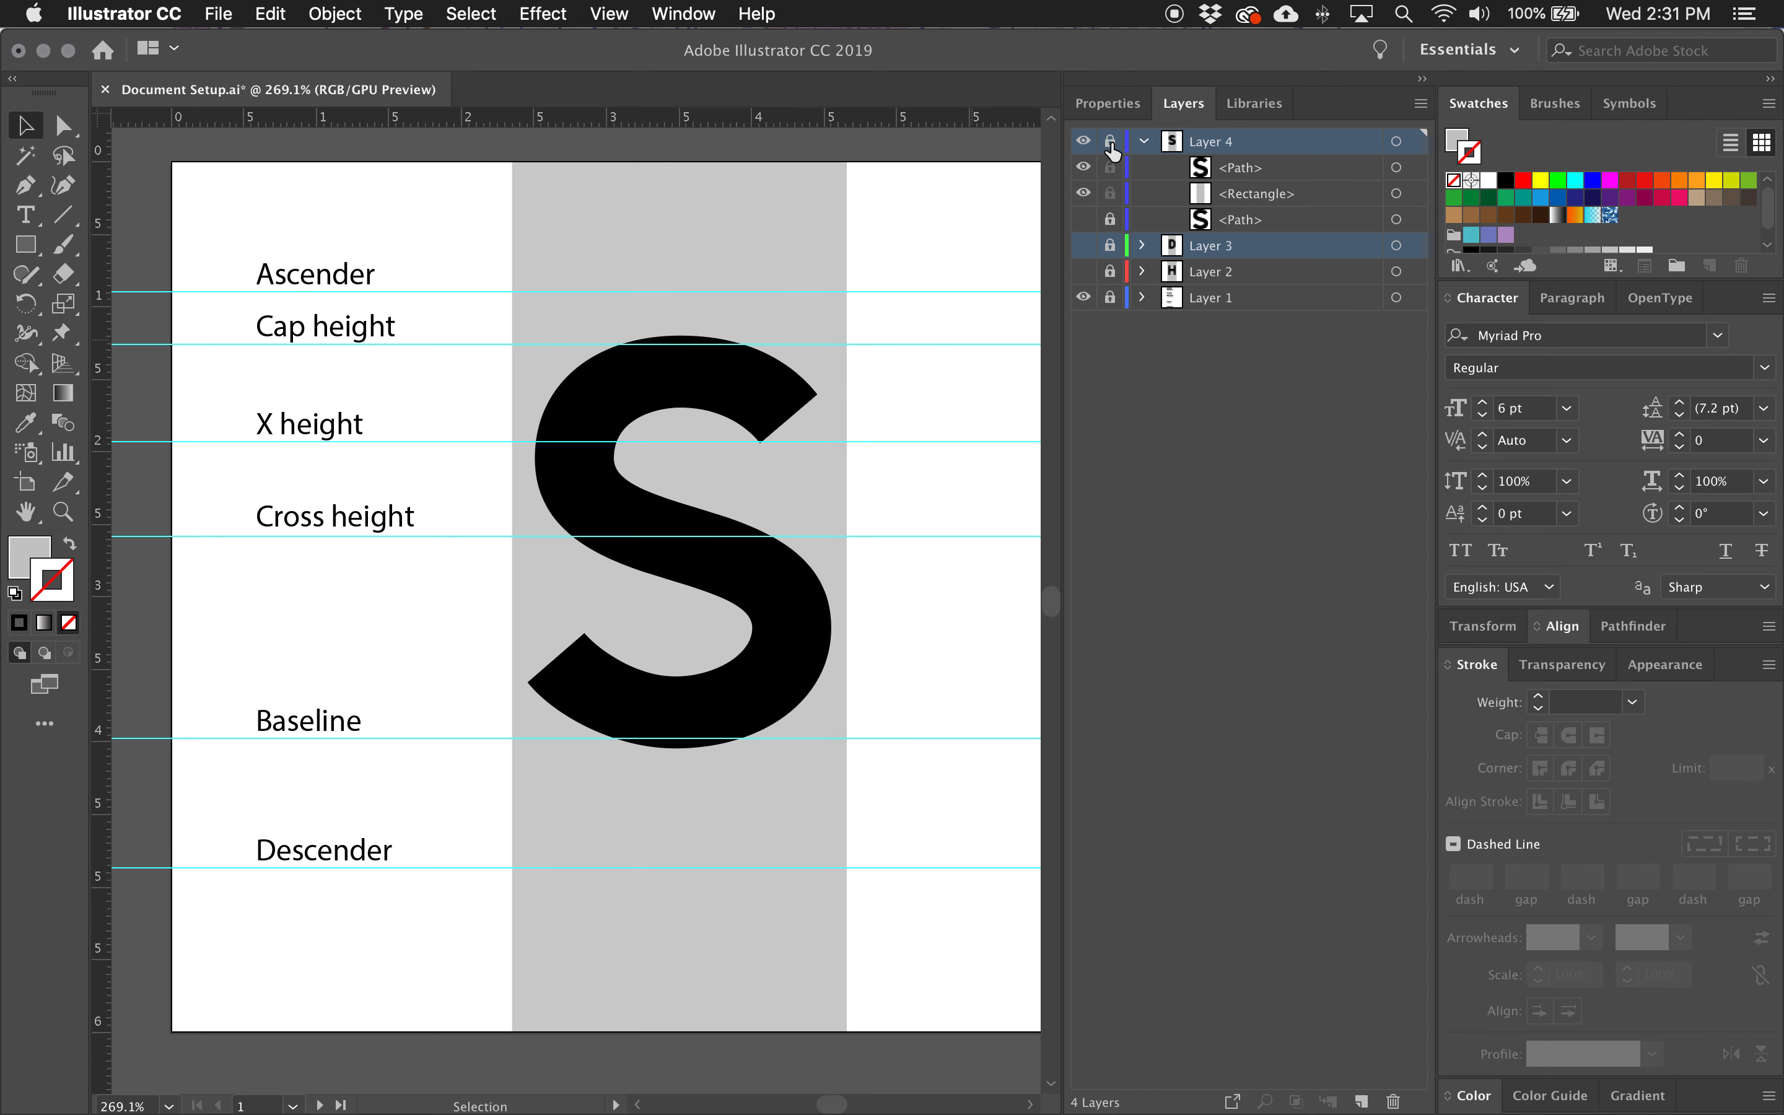